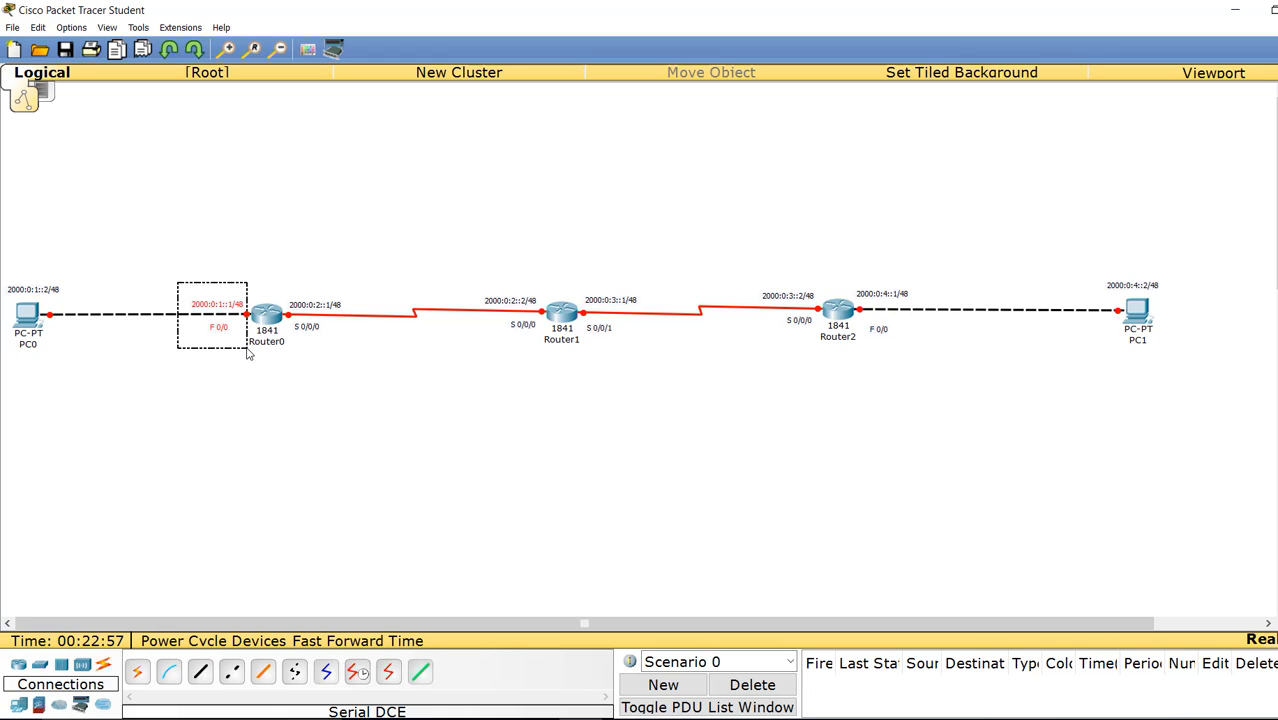
# Step: Examine the IPv6 networks assigned to each link from PC0 through Router0, Router1 and Router2 to PC1
pyautogui.moveTo(249, 353); pyautogui.dragTo(250, 354)
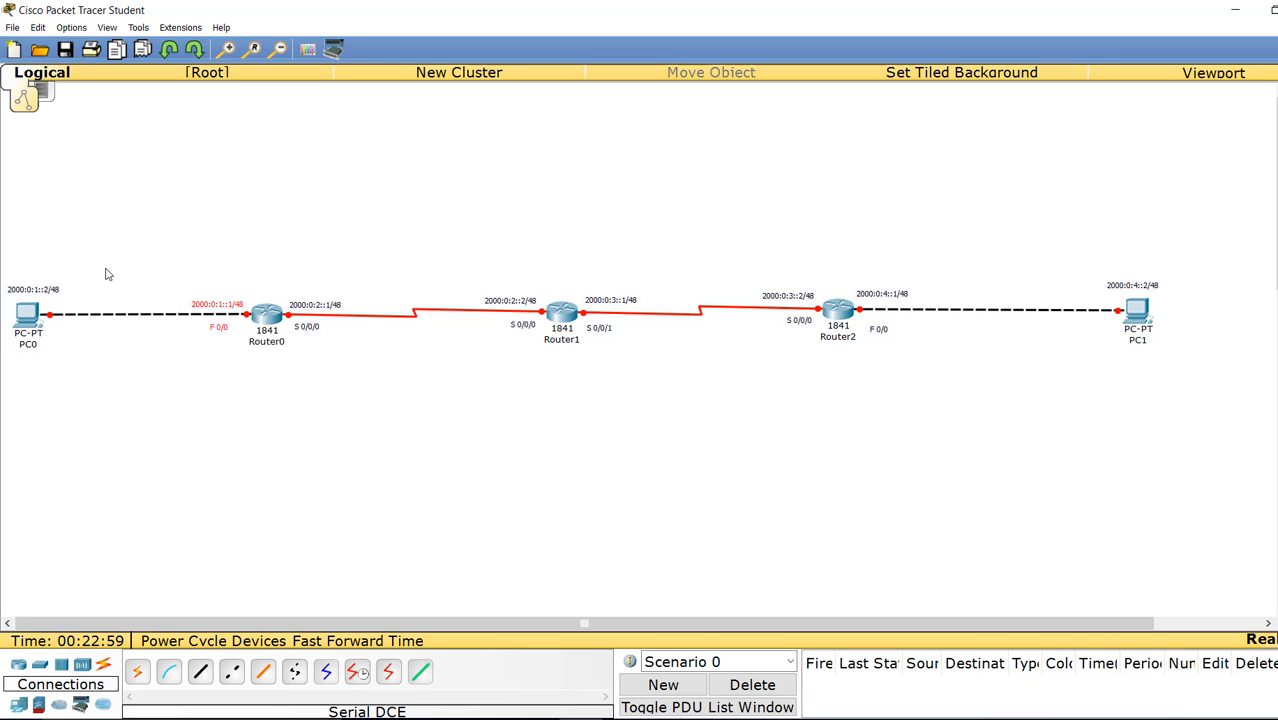
pyautogui.moveTo(95, 266); pyautogui.dragTo(5, 358)
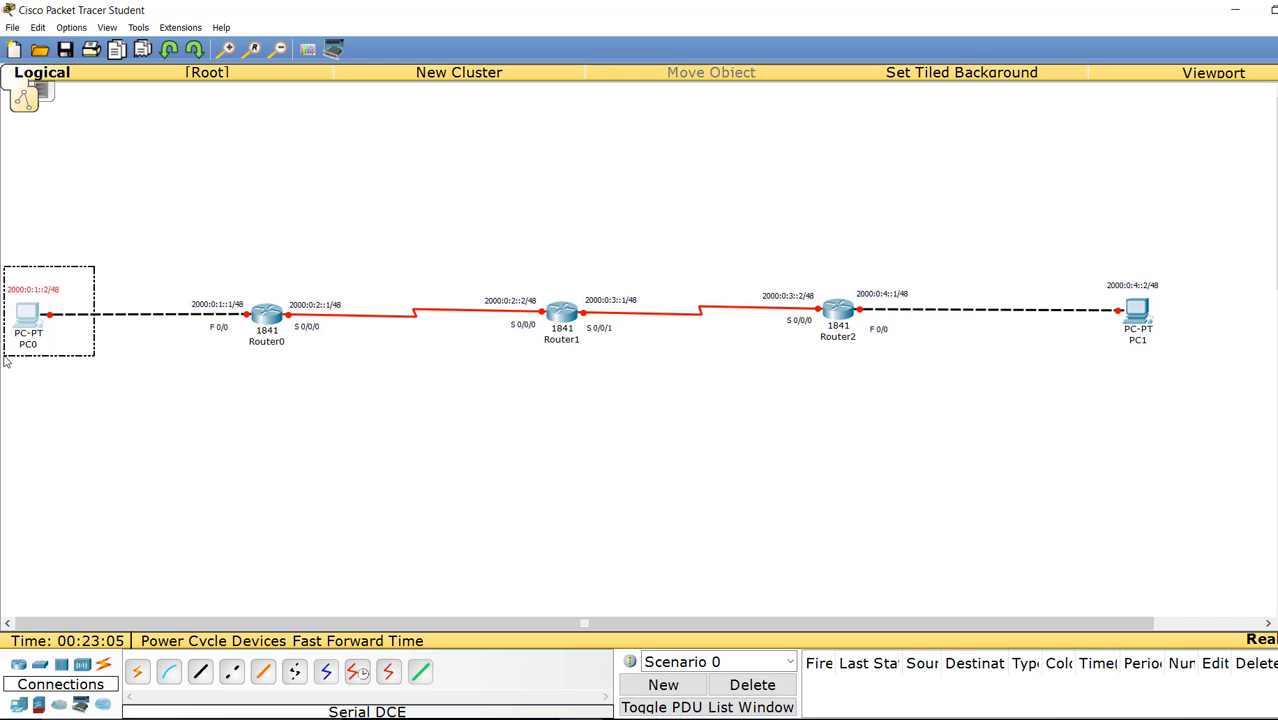
pyautogui.moveTo(4, 362); pyautogui.dragTo(5, 360)
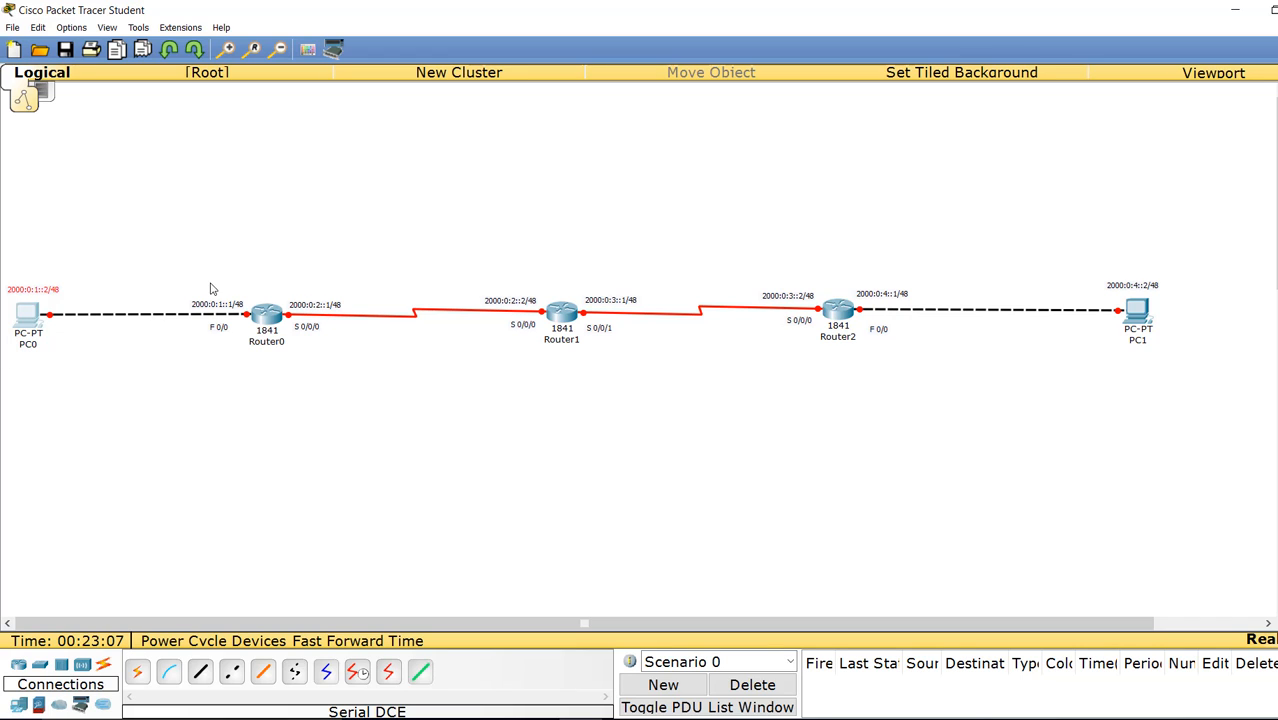
pyautogui.moveTo(255, 245); pyautogui.dragTo(5, 395)
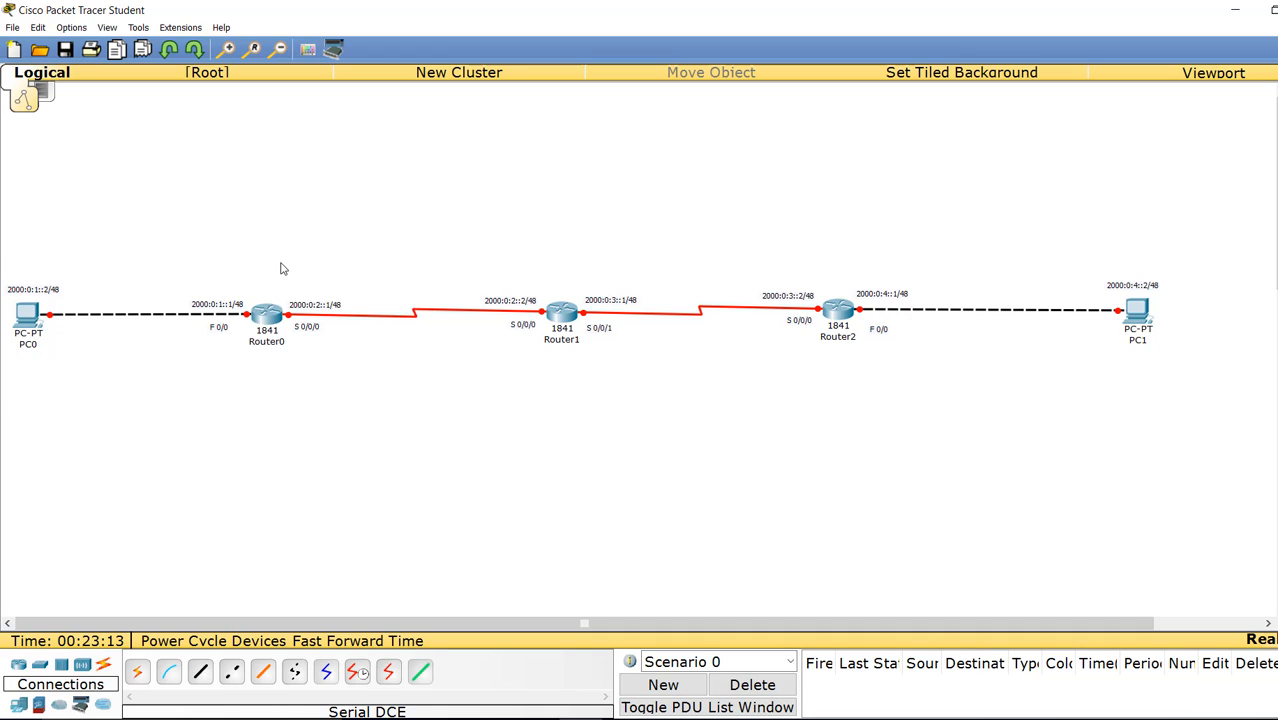
pyautogui.moveTo(280, 263); pyautogui.dragTo(546, 395)
pyautogui.moveTo(577, 268); pyautogui.dragTo(813, 372)
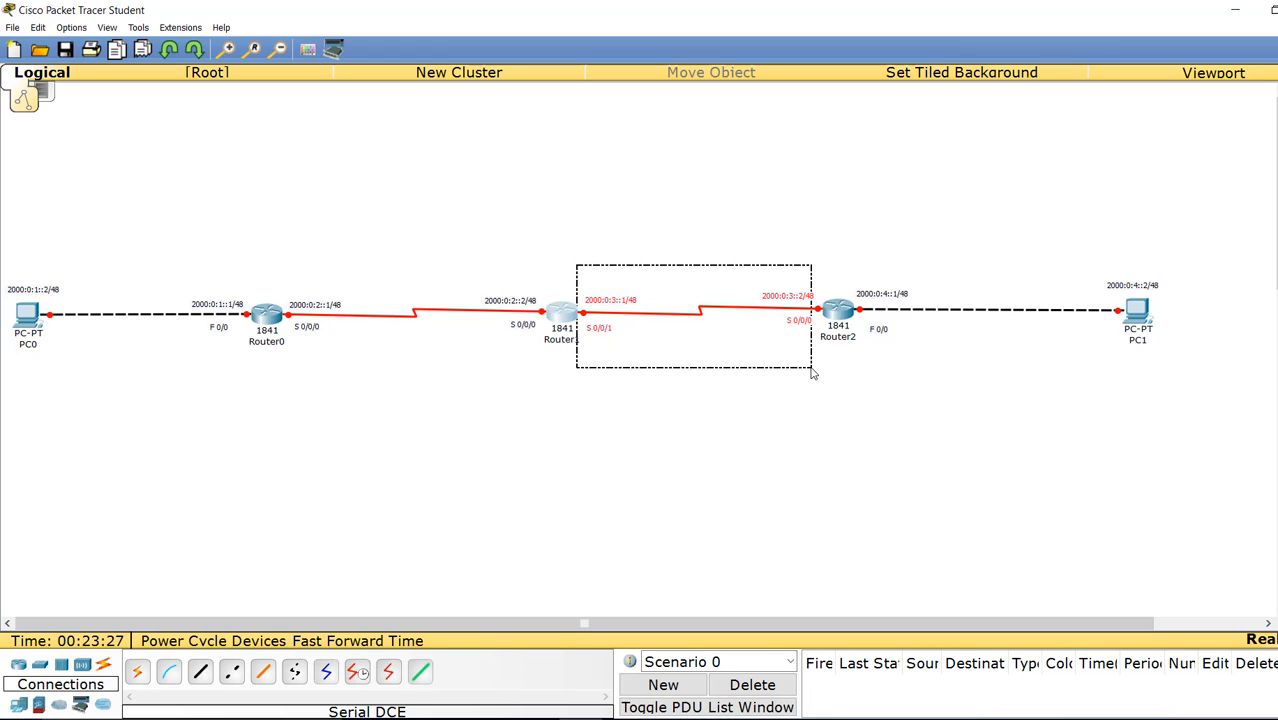
pyautogui.moveTo(813, 372); pyautogui.dragTo(818, 374)
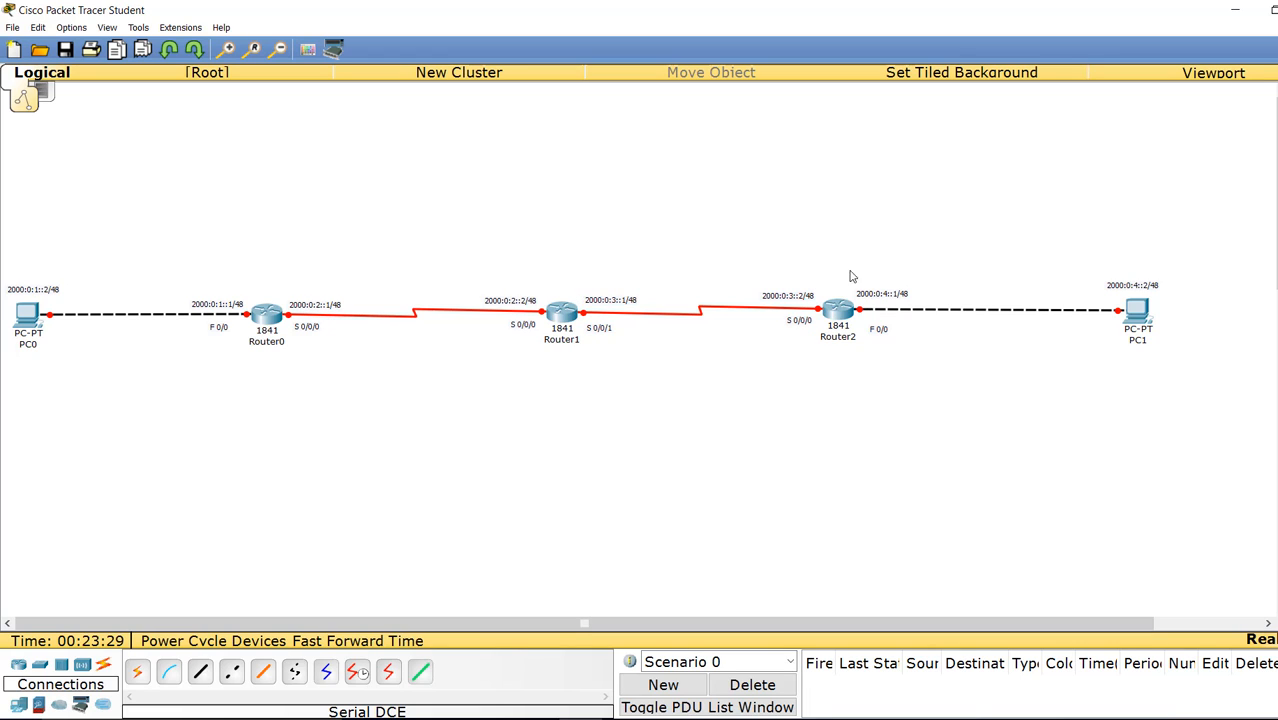
pyautogui.moveTo(858, 242); pyautogui.dragTo(1171, 398)
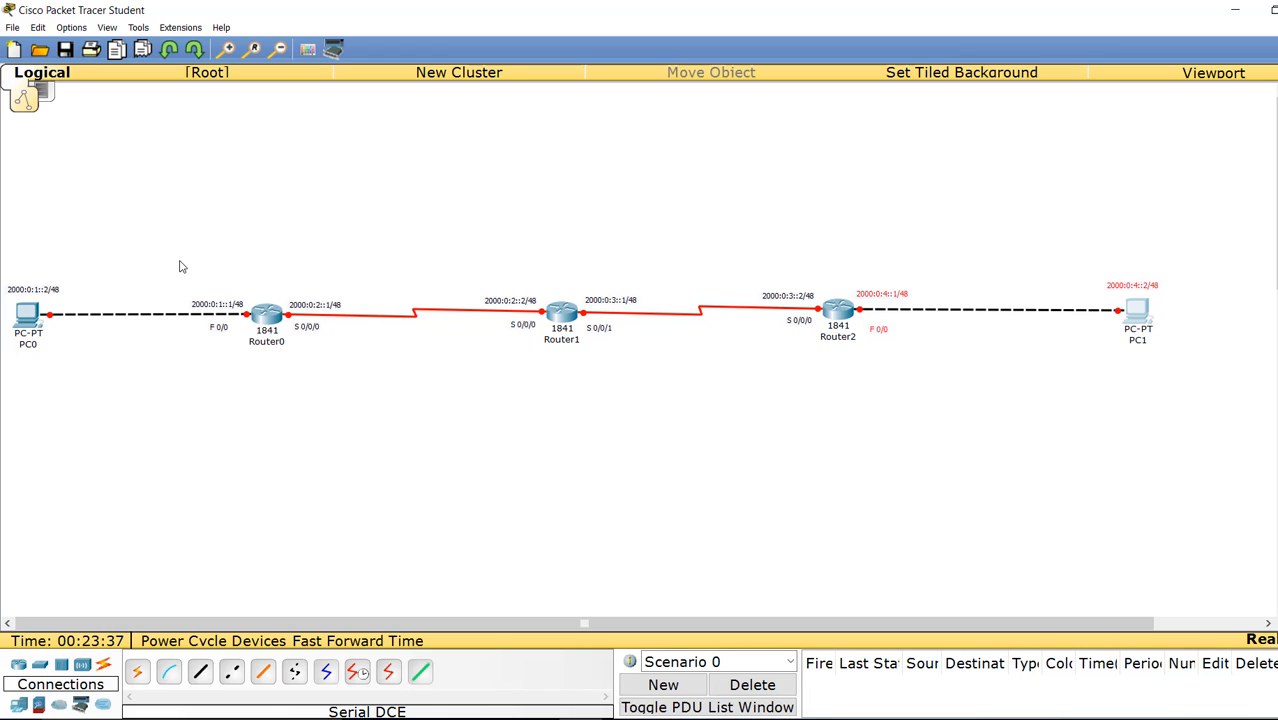
# Step: Examine the interface names and IPv6 addresses on each of the three routers, including Router0's F0/0 interface facing PC0
pyautogui.moveTo(178, 257); pyautogui.dragTo(348, 395)
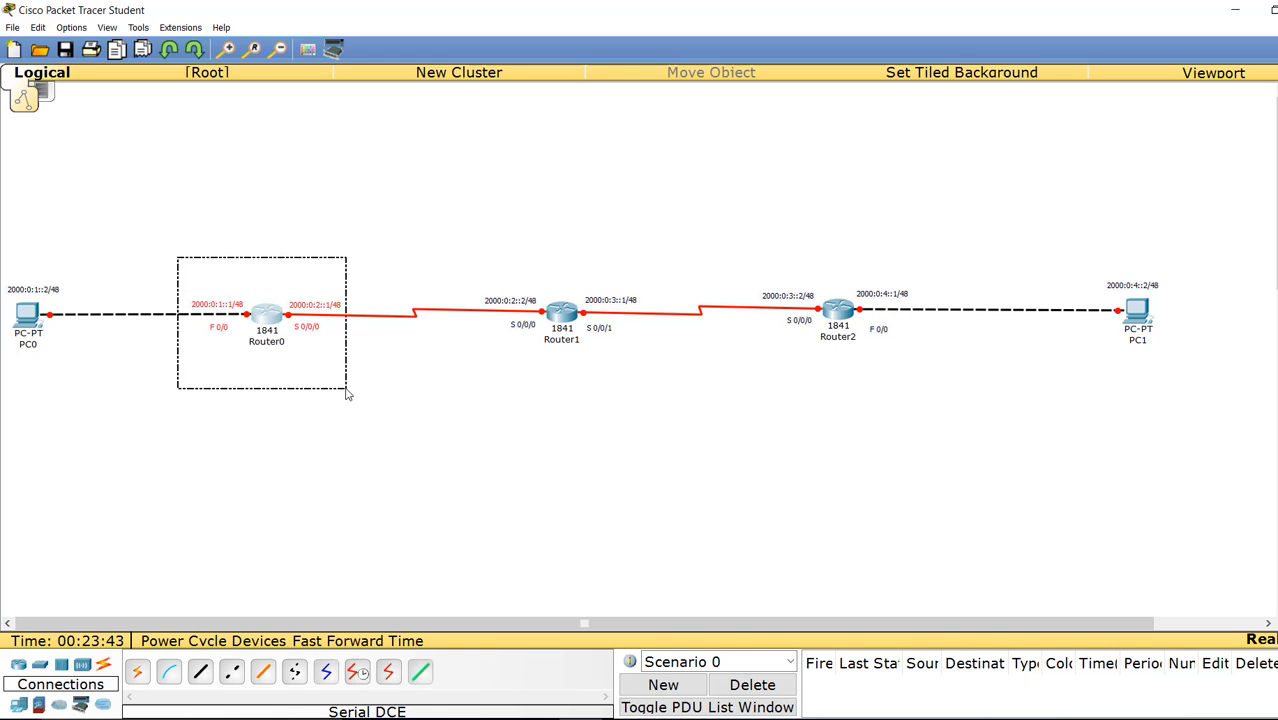
pyautogui.moveTo(346, 393); pyautogui.dragTo(348, 392)
pyautogui.moveTo(581, 256); pyautogui.dragTo(1164, 390)
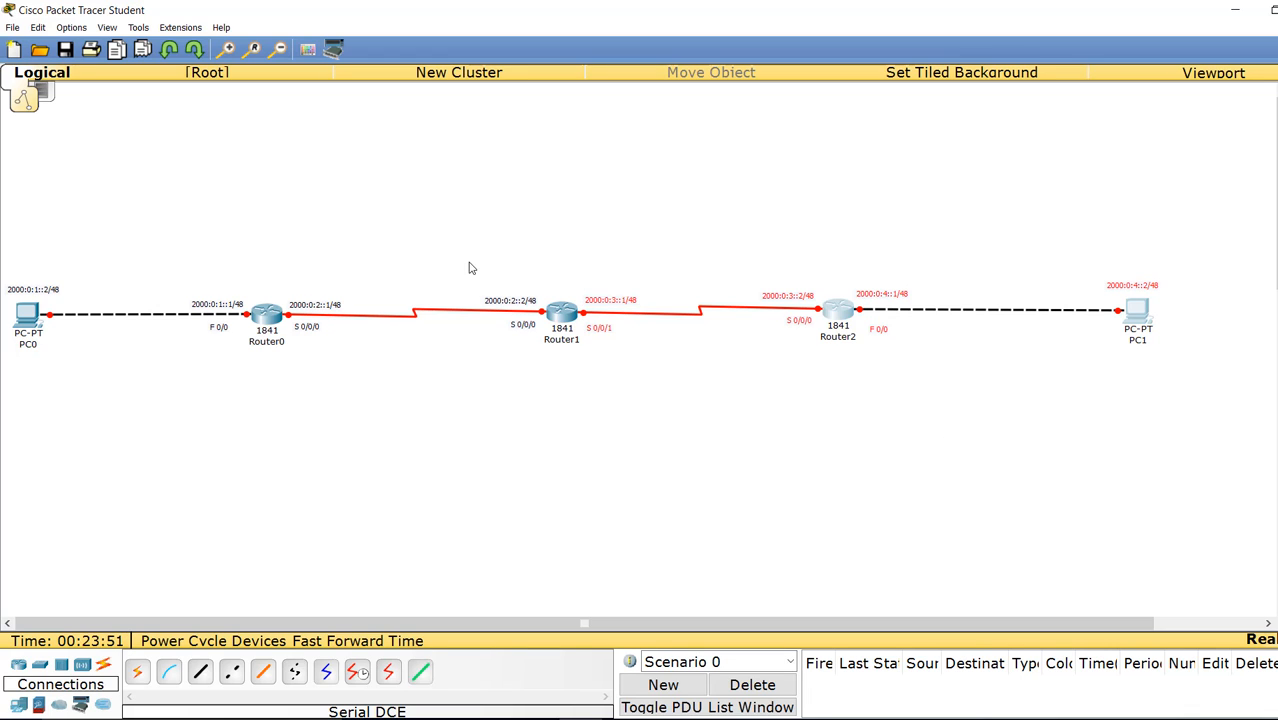
pyautogui.moveTo(464, 258); pyautogui.dragTo(644, 390)
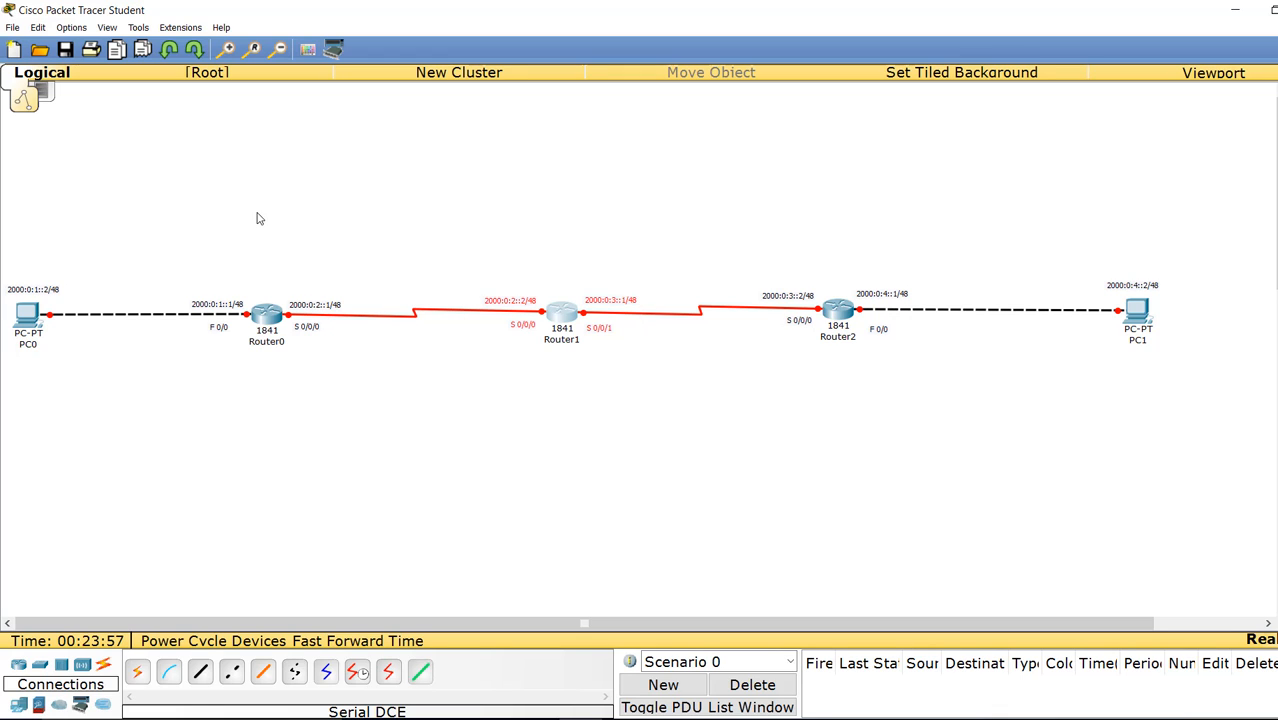
pyautogui.moveTo(256, 214); pyautogui.dragTo(122, 405)
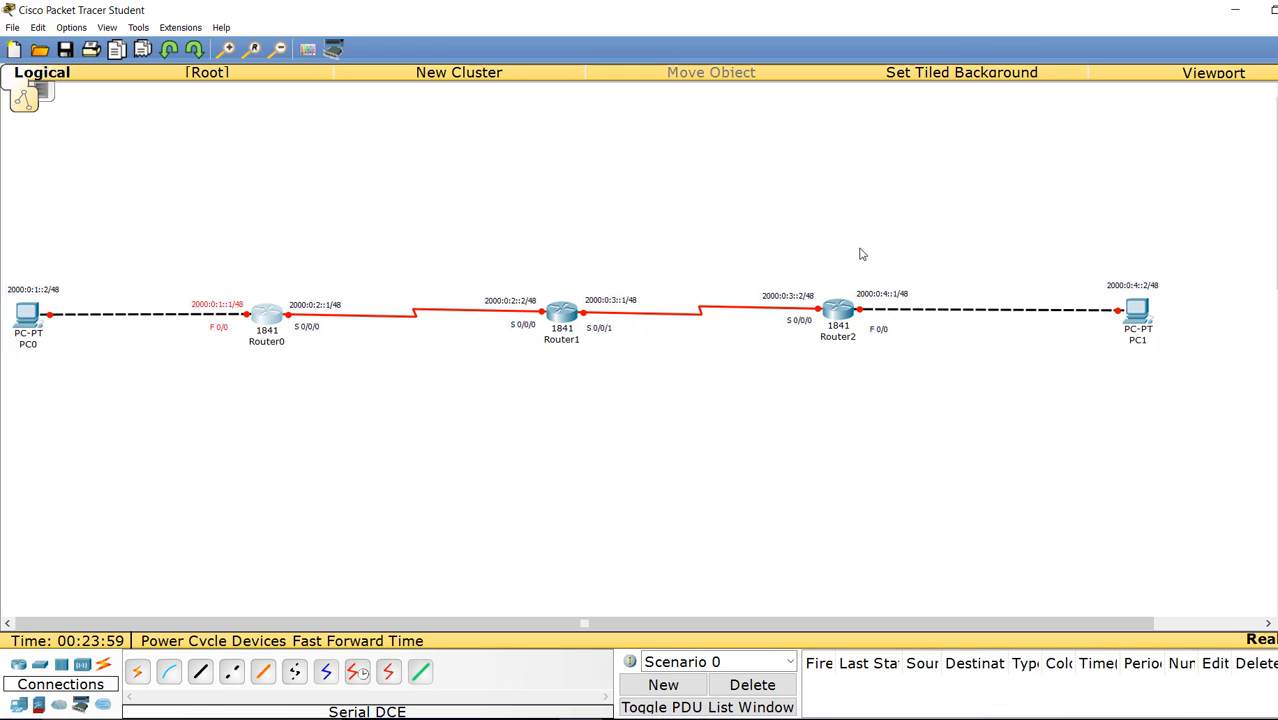
pyautogui.moveTo(858, 237); pyautogui.dragTo(1092, 415)
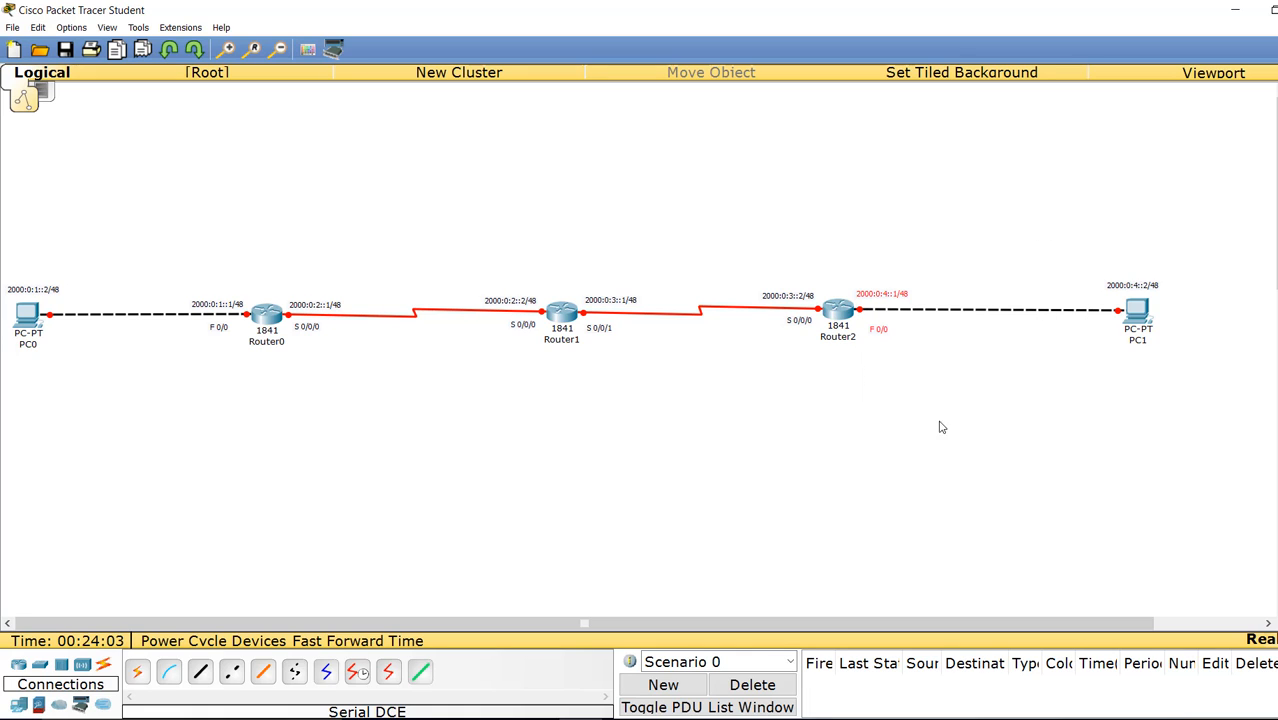
pyautogui.moveTo(756, 228); pyautogui.dragTo(912, 416)
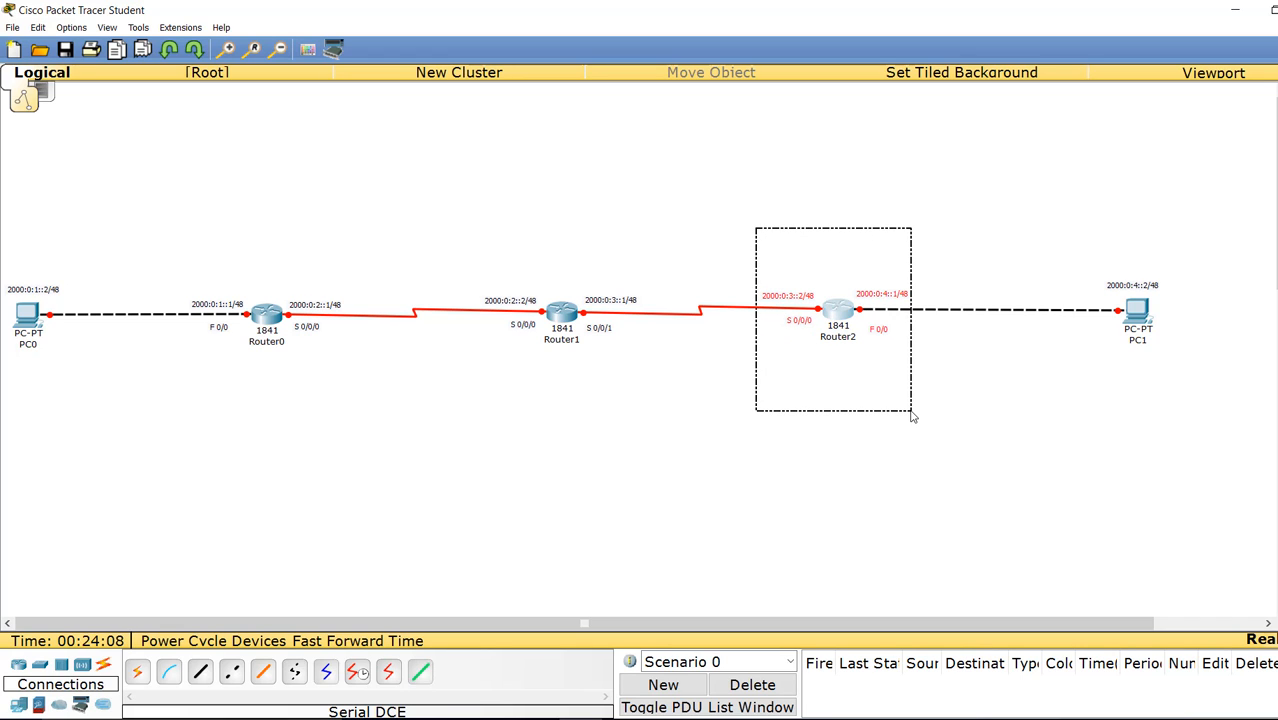
pyautogui.moveTo(912, 416); pyautogui.dragTo(912, 416)
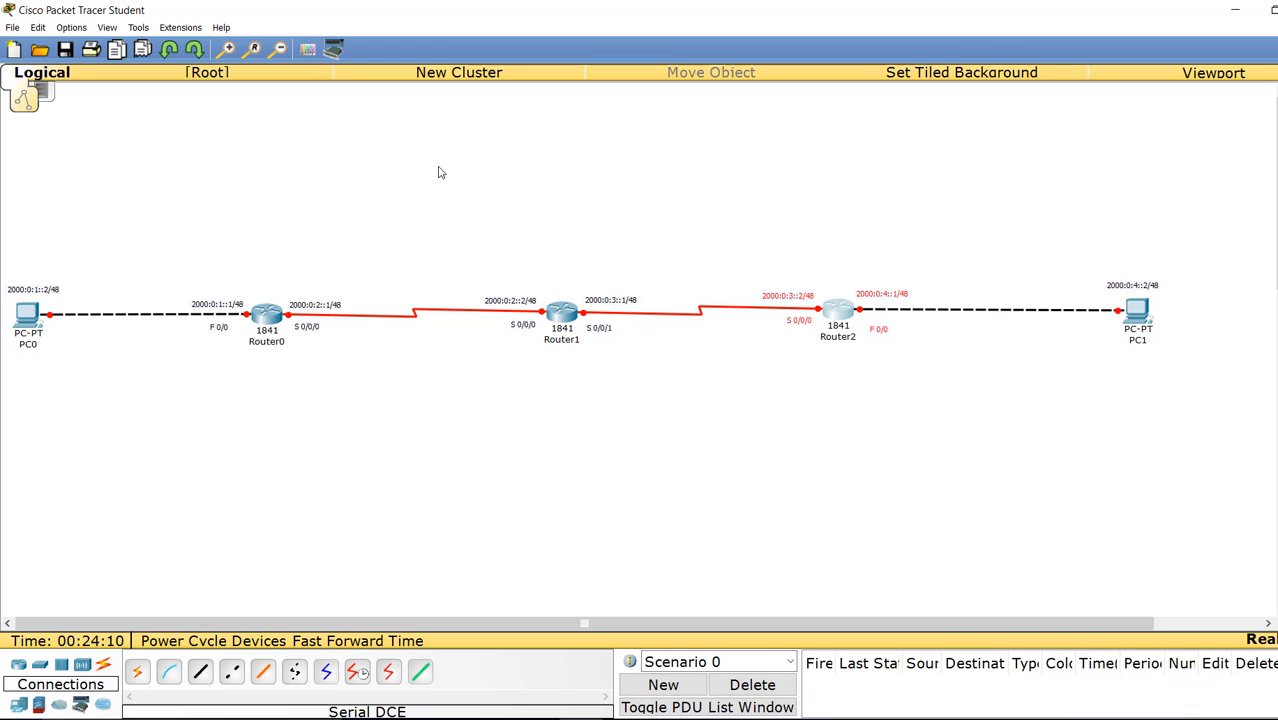
pyautogui.click(536, 256)
pyautogui.moveTo(558, 200); pyautogui.dragTo(63, 450)
pyautogui.click(473, 468)
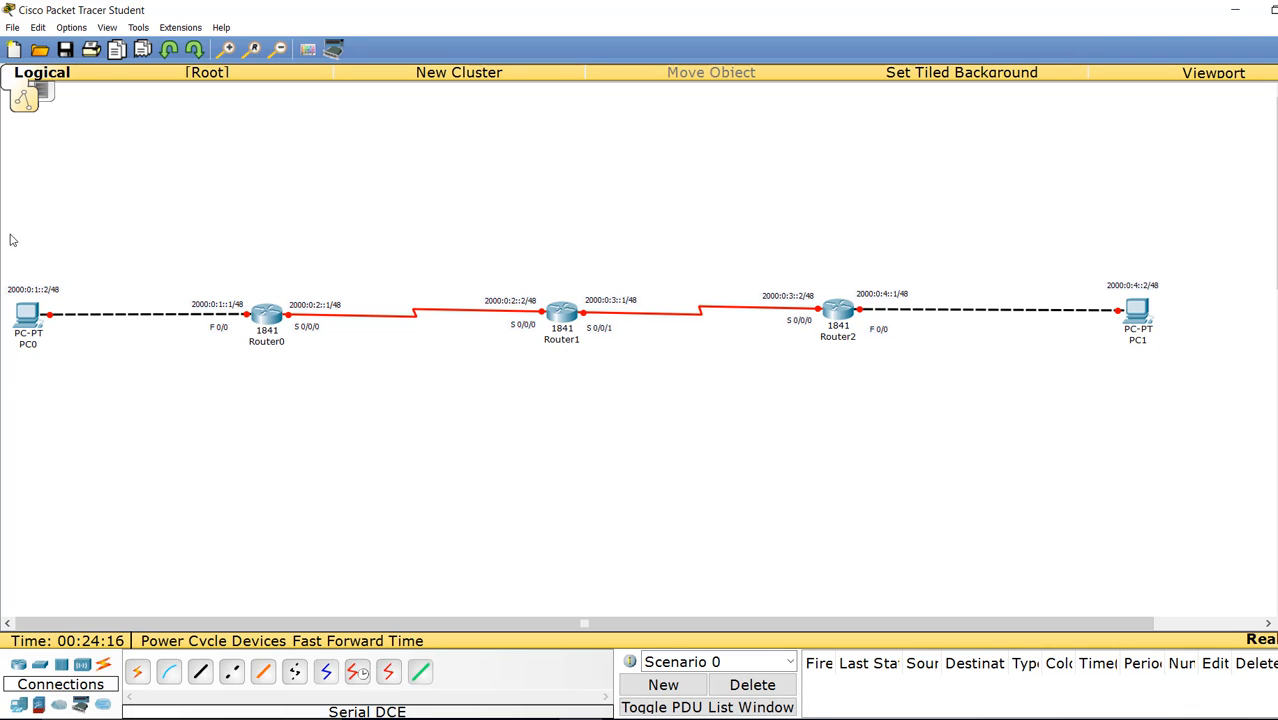
pyautogui.moveTo(11, 221); pyautogui.dragTo(1184, 422)
pyautogui.moveTo(80, 255); pyautogui.dragTo(4, 391)
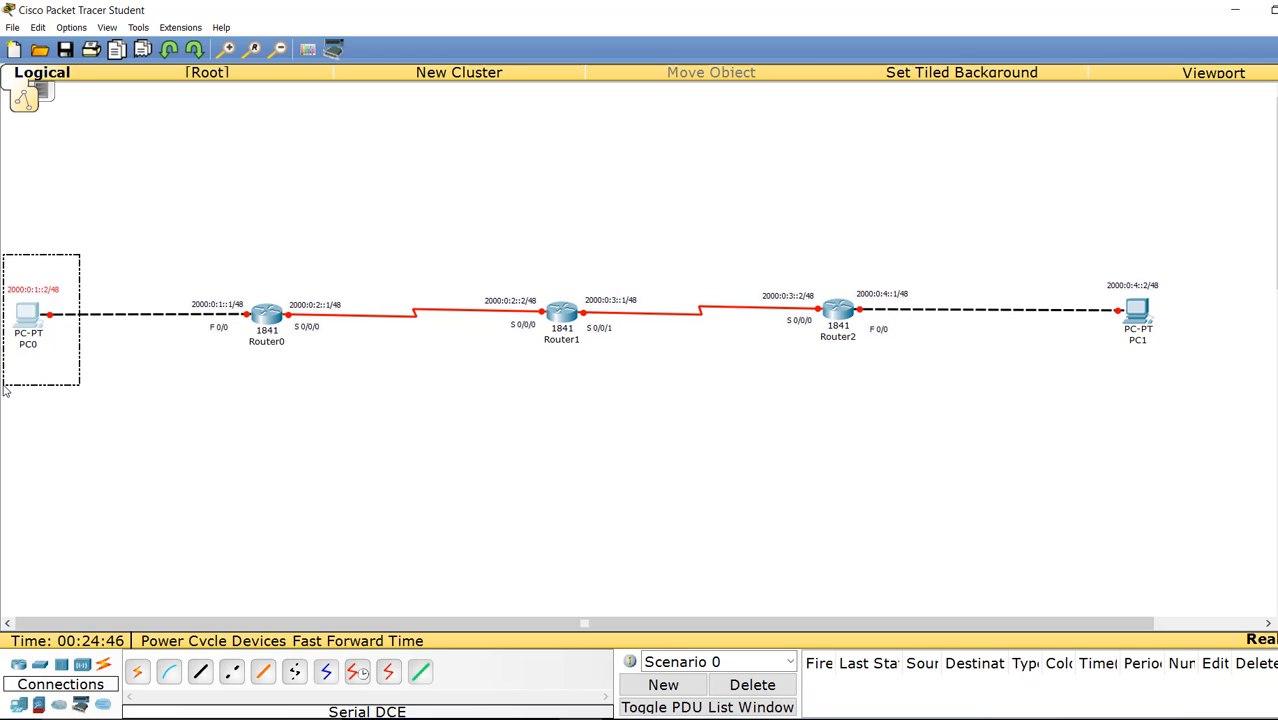
pyautogui.moveTo(177, 281); pyautogui.dragTo(247, 368)
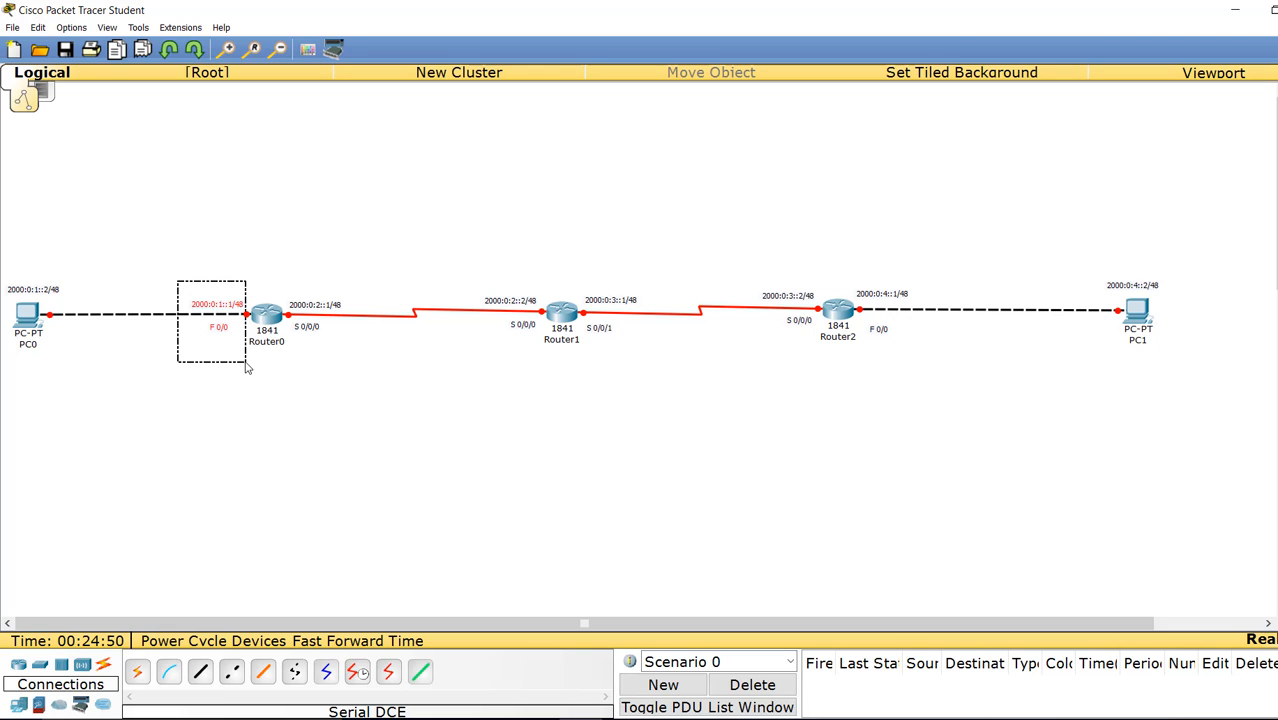
pyautogui.moveTo(247, 368); pyautogui.dragTo(111, 357)
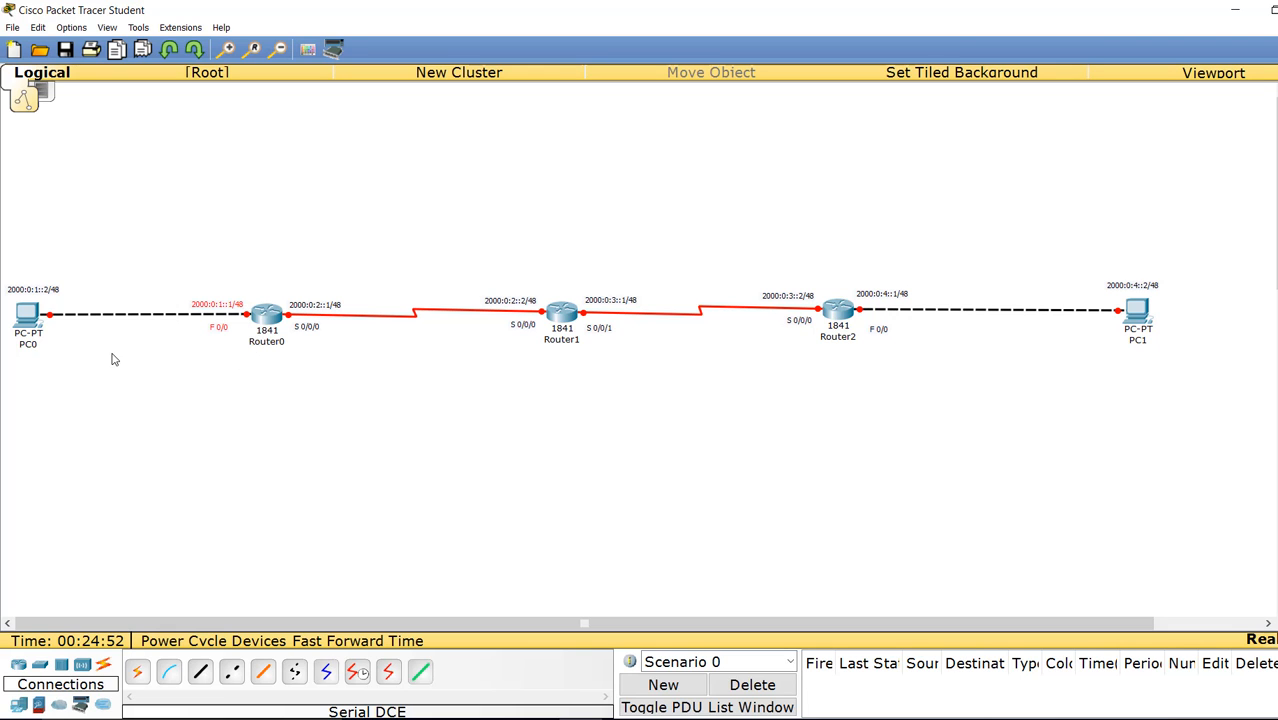
# Step: Give PC0 the static IPv6 address 2000:0:1::2 with prefix length 48 in its IP configuration
pyautogui.click(44, 316)
pyautogui.click(630, 230)
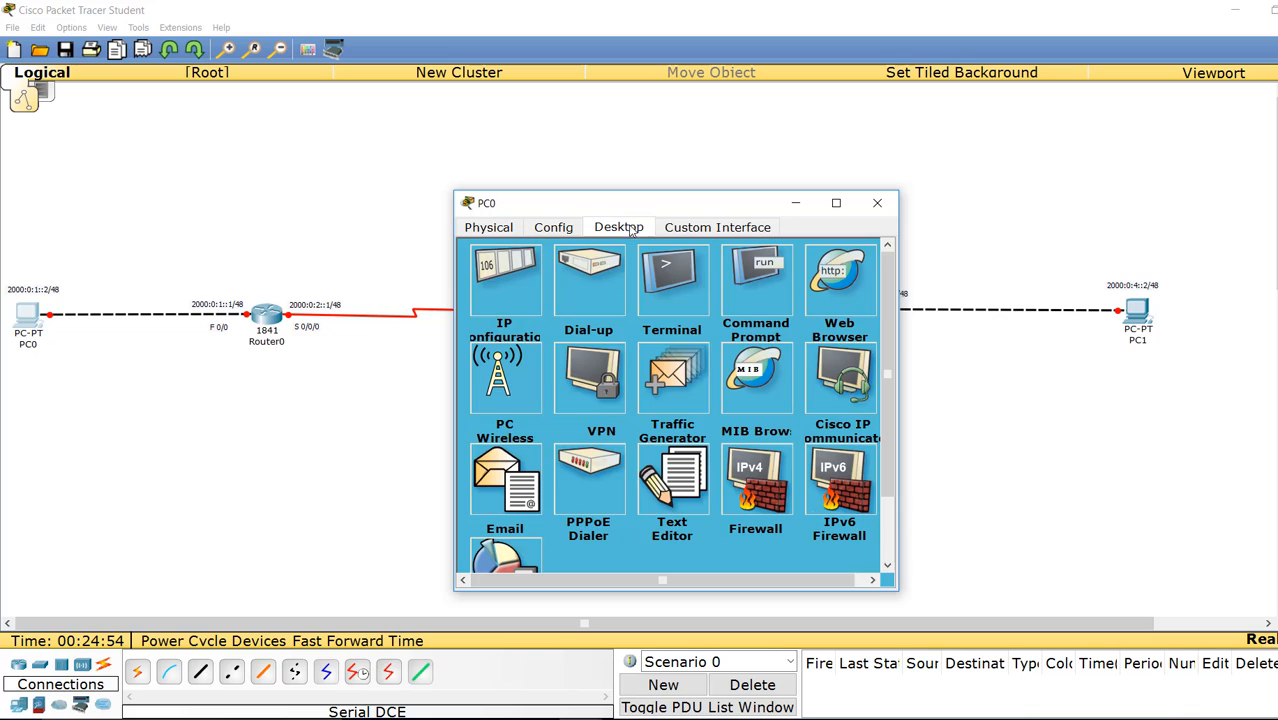
pyautogui.click(531, 297)
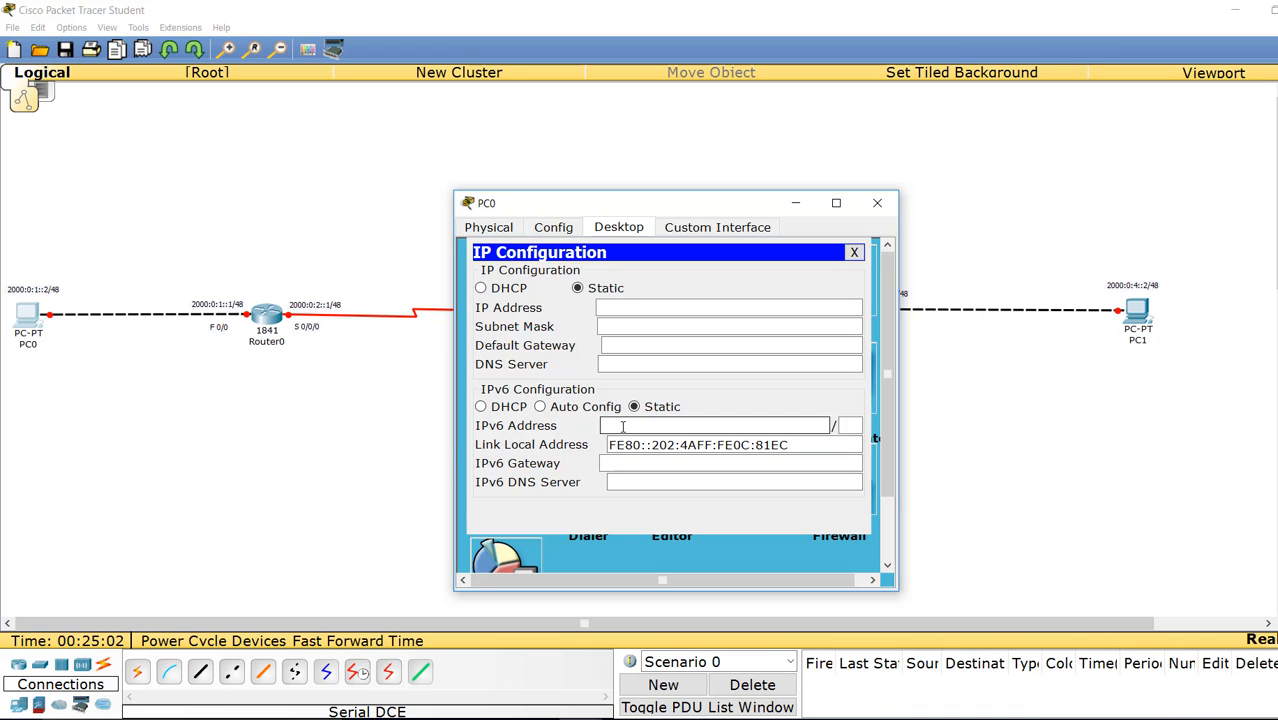
pyautogui.write('2000:')
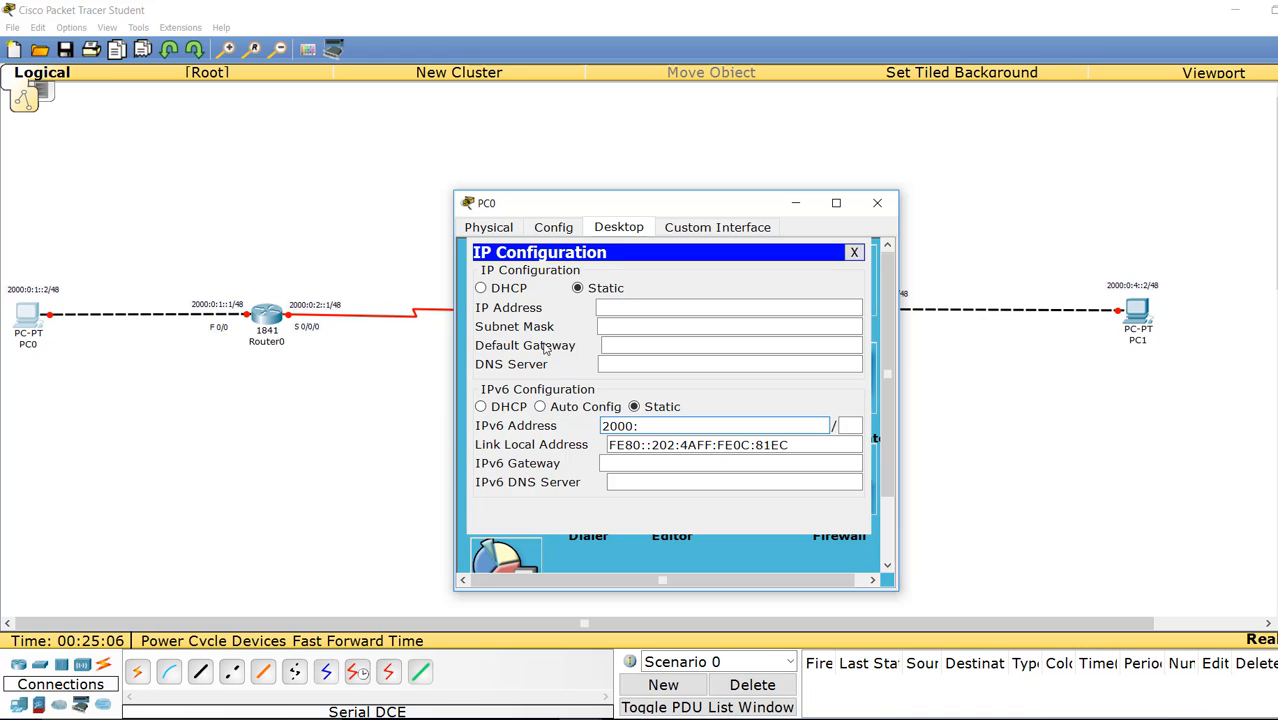
pyautogui.write('0:1::2')
pyautogui.press('Tab')
pyautogui.write('48')
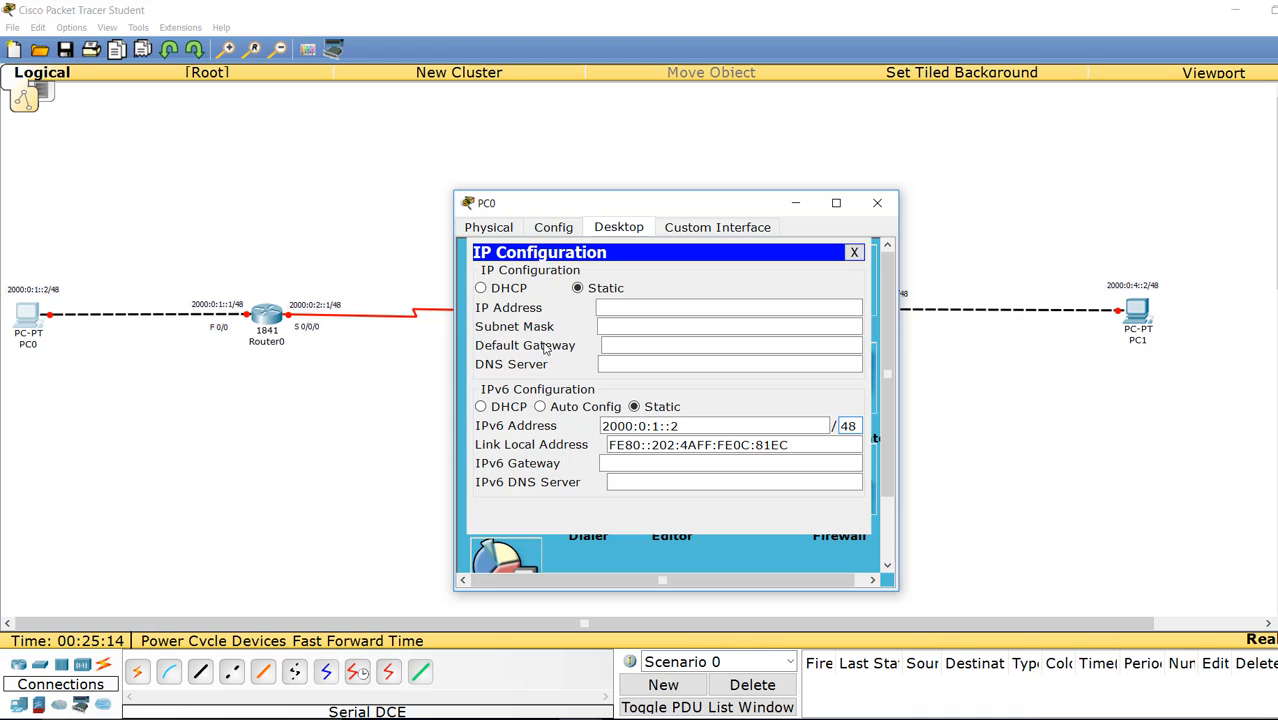
# Step: Set PC0's IPv6 gateway to 2000:0:1::1, reusing the prefix copied from its IPv6 address, and close PC0's window
pyautogui.click(666, 427)
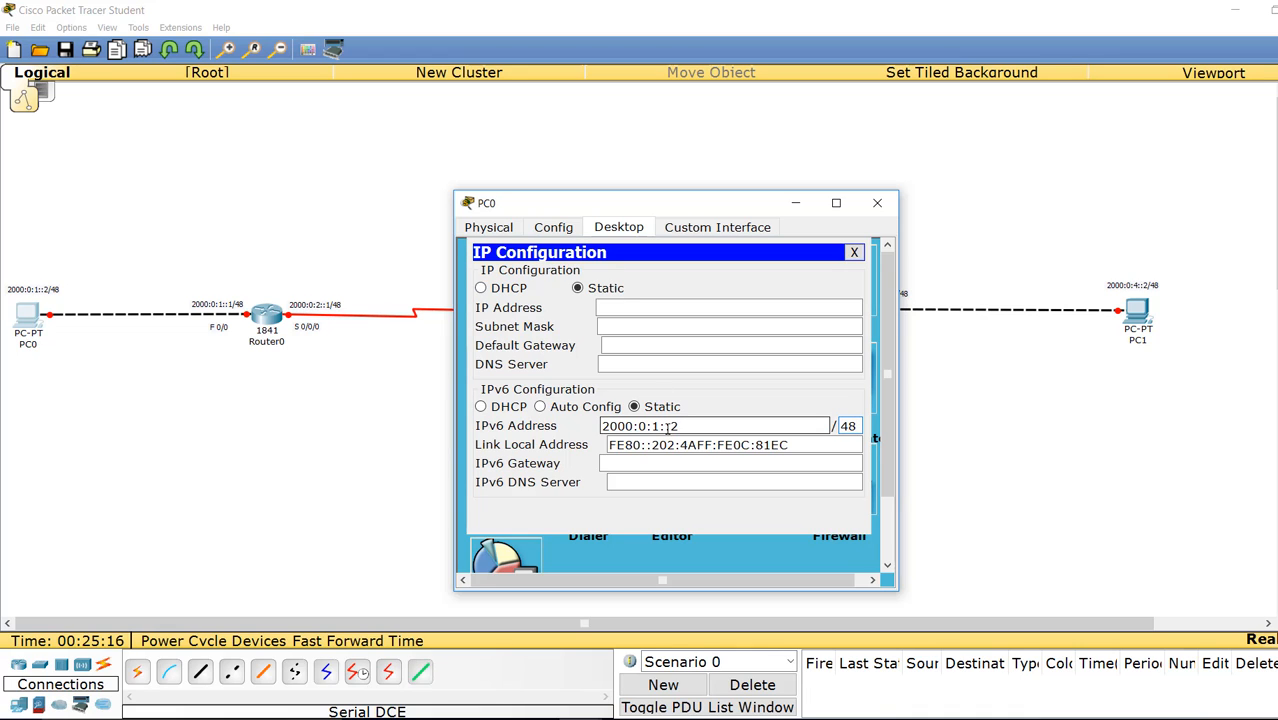
pyautogui.moveTo(676, 426); pyautogui.dragTo(601, 426)
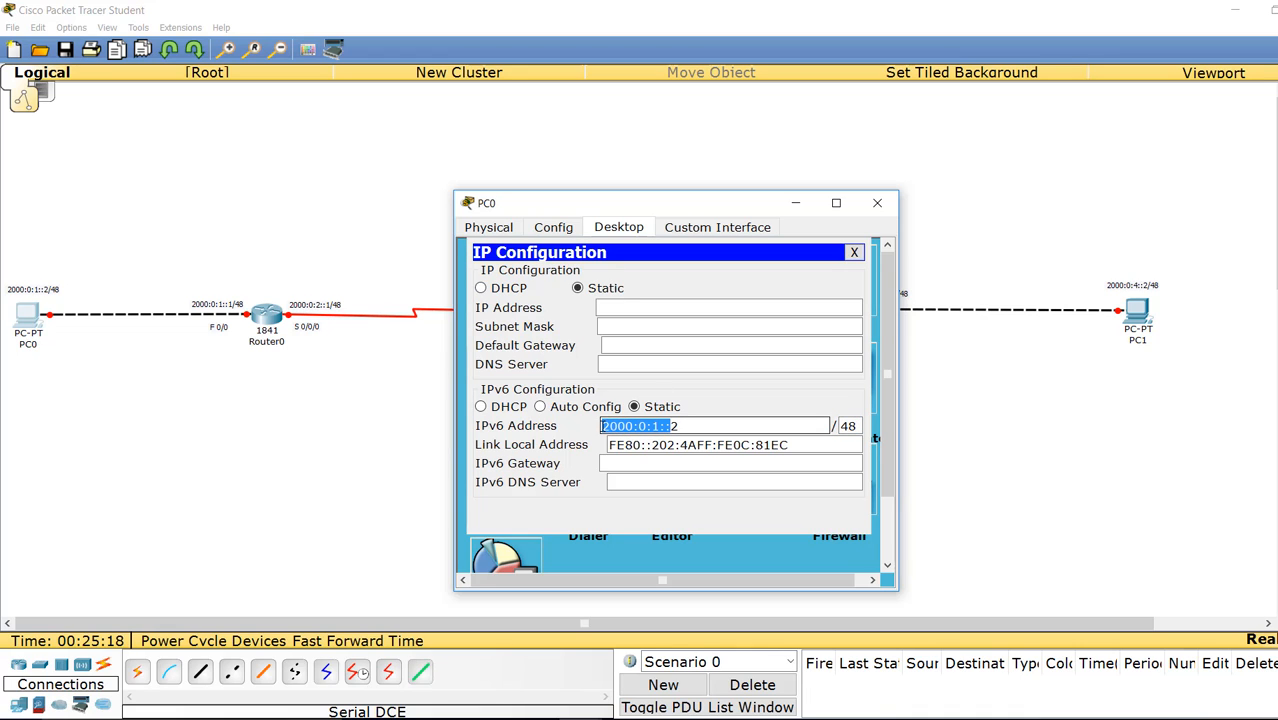
pyautogui.rightClick(609, 427)
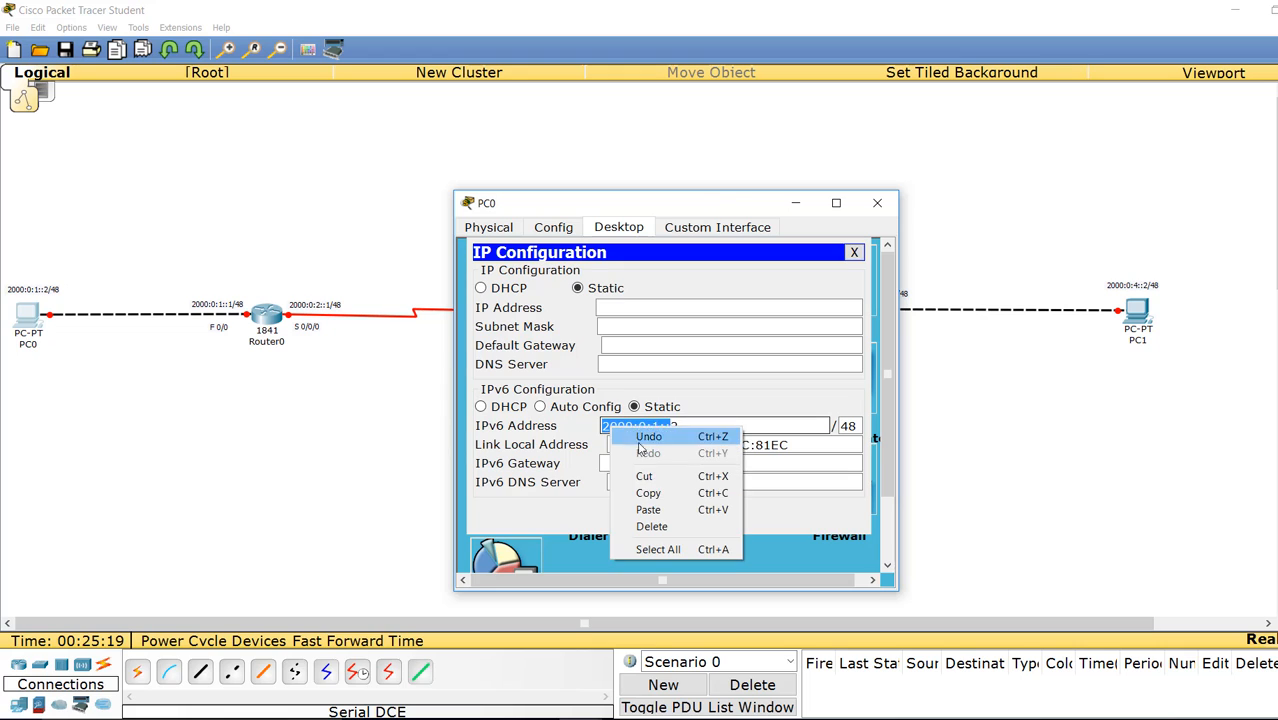
pyautogui.click(648, 494)
pyautogui.click(625, 463)
pyautogui.rightClick(625, 463)
pyautogui.click(665, 543)
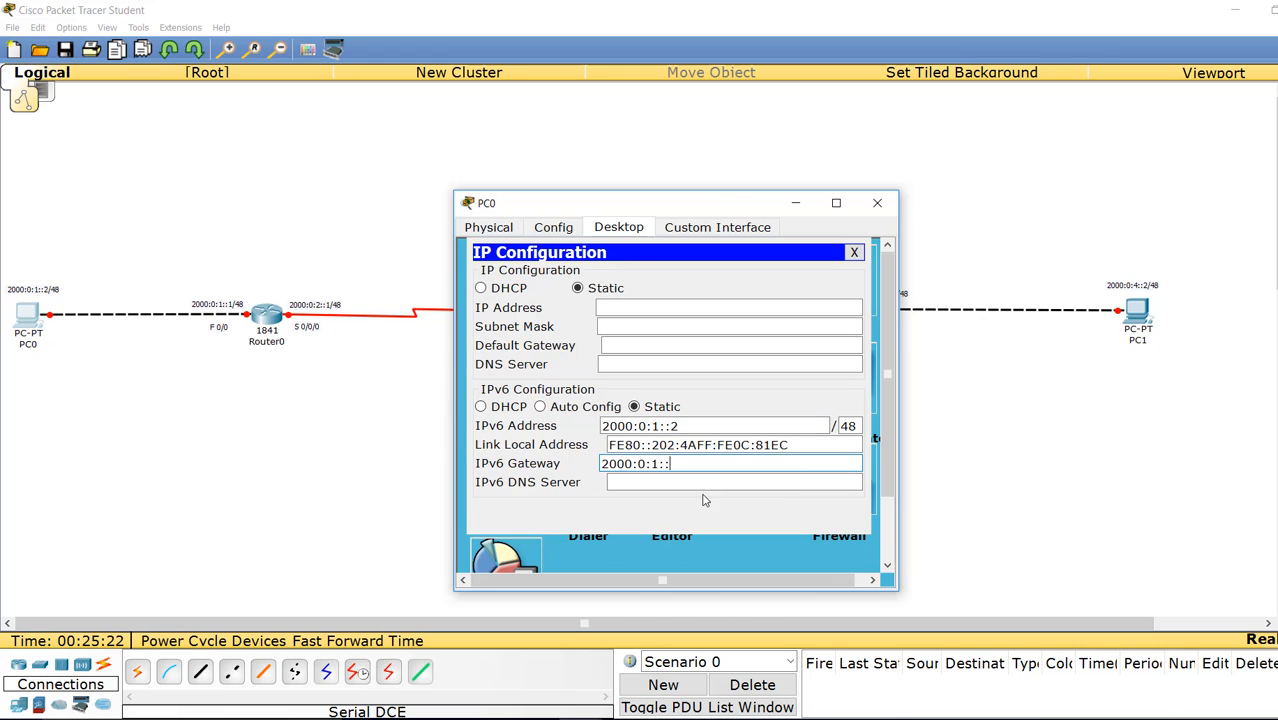
pyautogui.write('1')
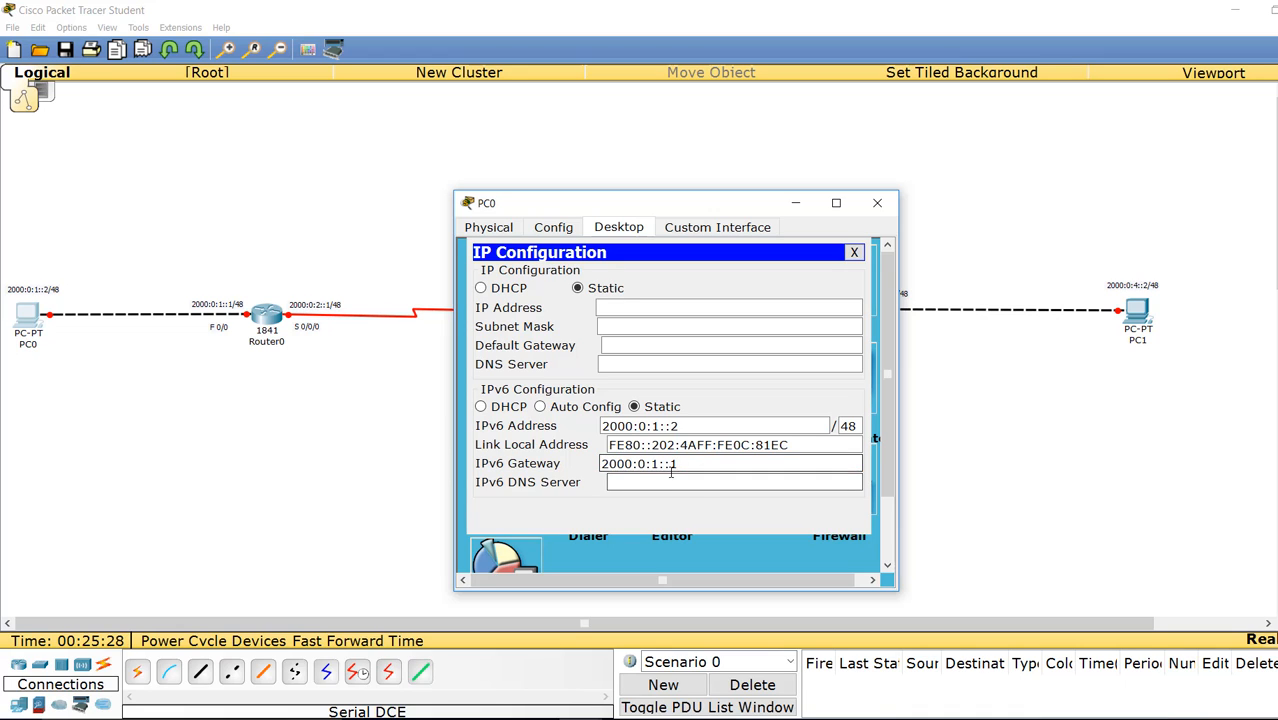
pyautogui.moveTo(669, 463); pyautogui.dragTo(657, 463)
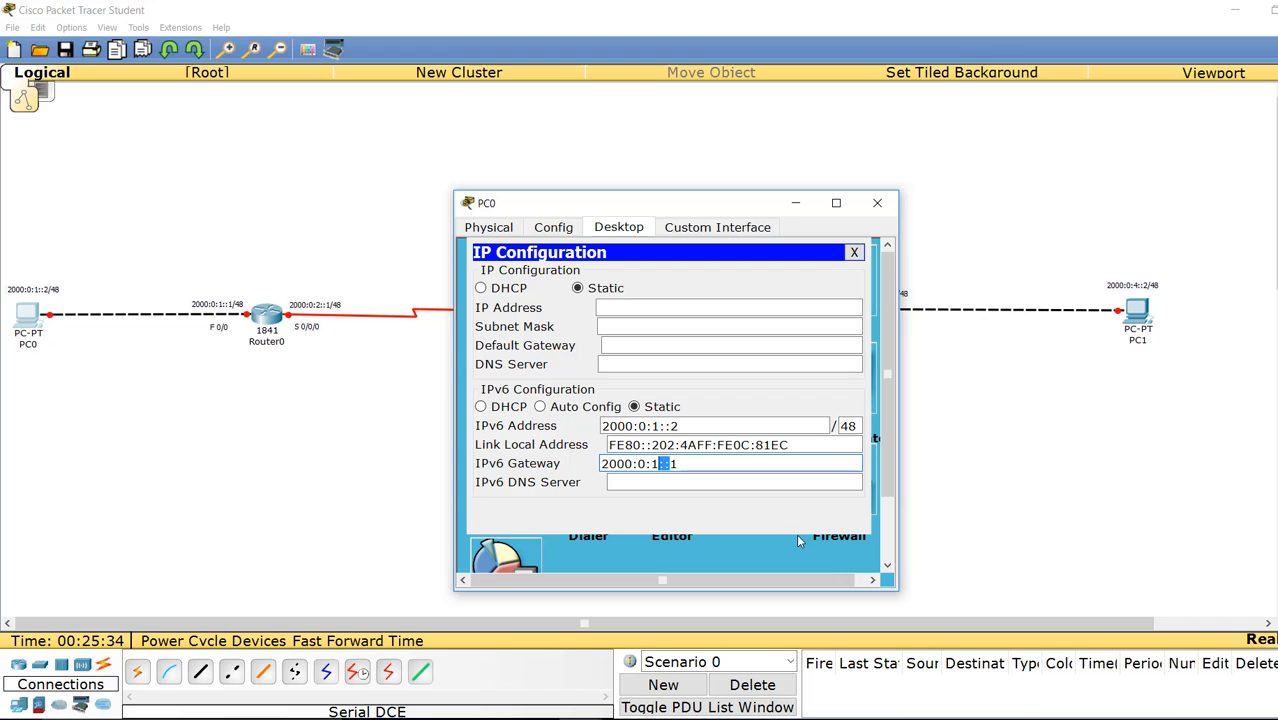
pyautogui.click(800, 482)
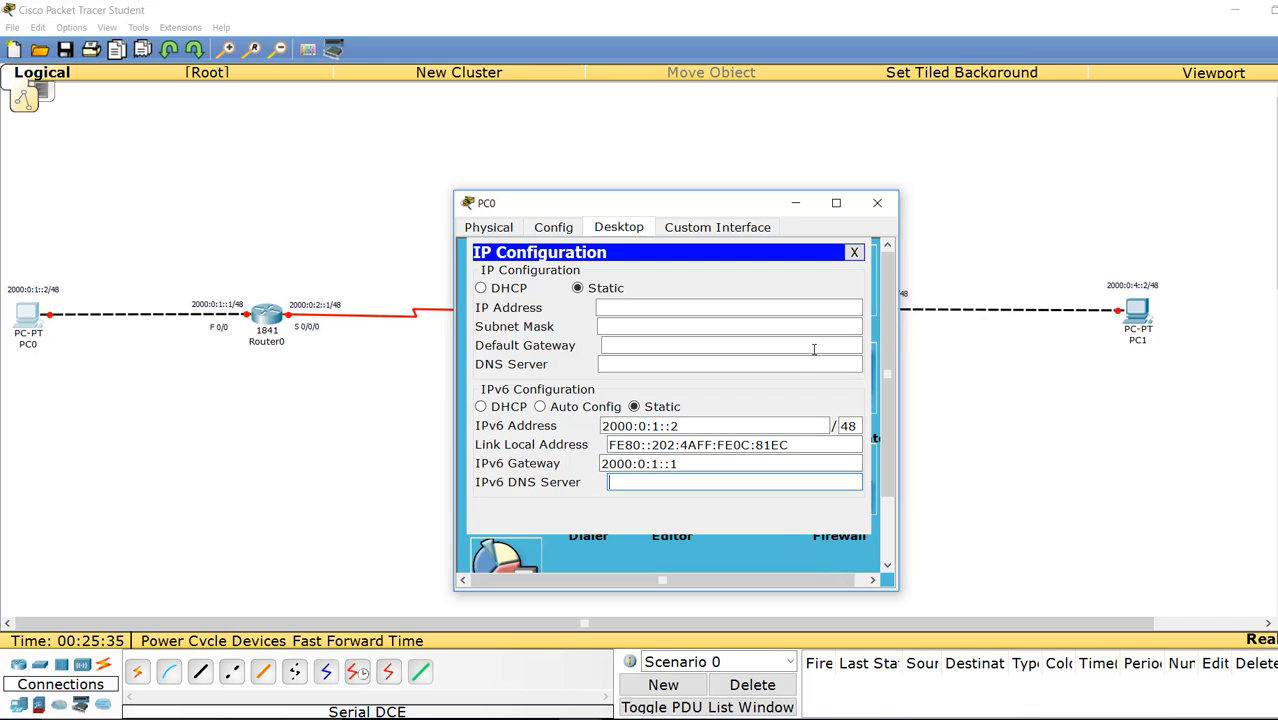
pyautogui.click(877, 203)
# Step: Give PC1 the static IPv6 address 2000:0:4::2 with prefix length 48 in its IP configuration
pyautogui.moveTo(1077, 233); pyautogui.dragTo(1181, 436)
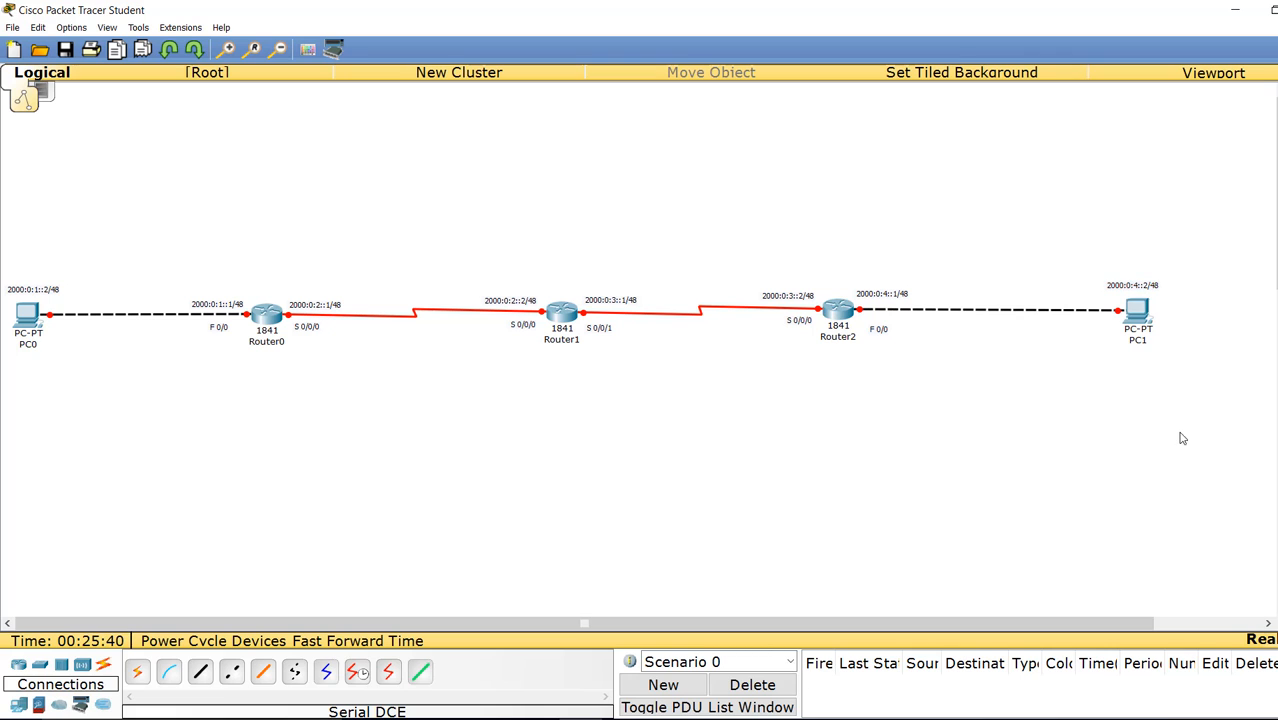
pyautogui.click(1140, 314)
pyautogui.click(619, 227)
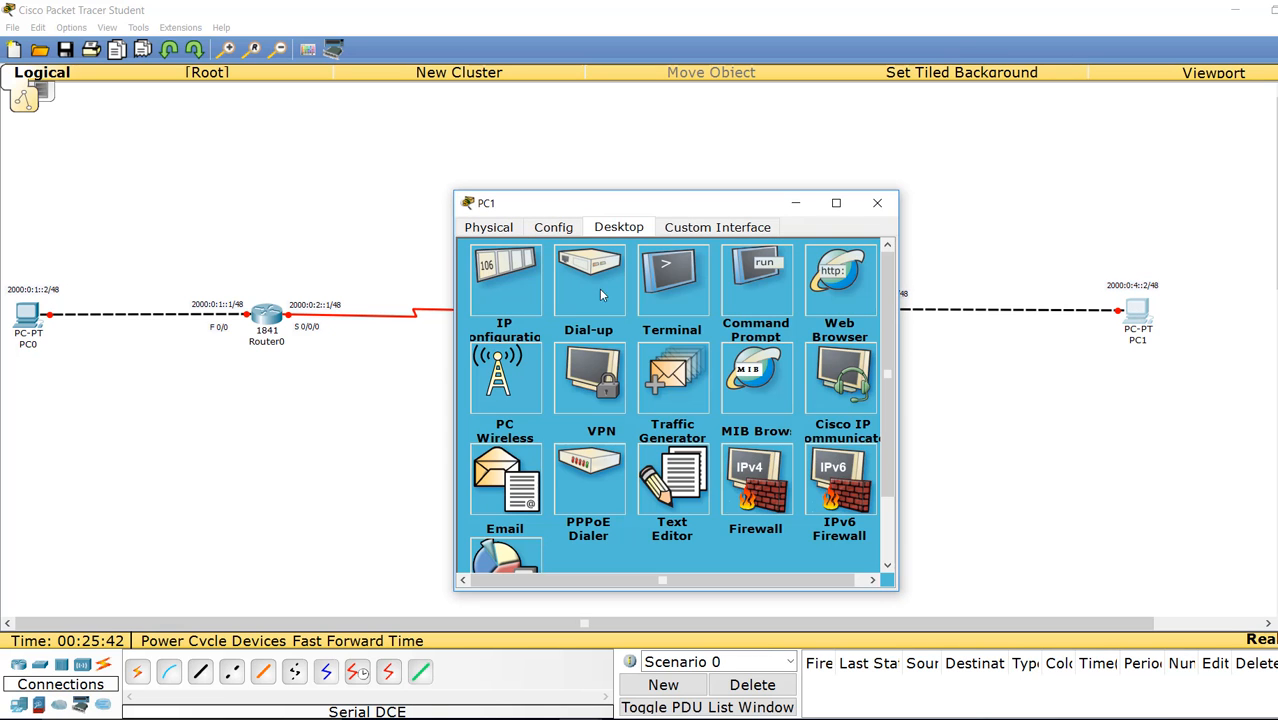
pyautogui.click(521, 291)
pyautogui.click(643, 428)
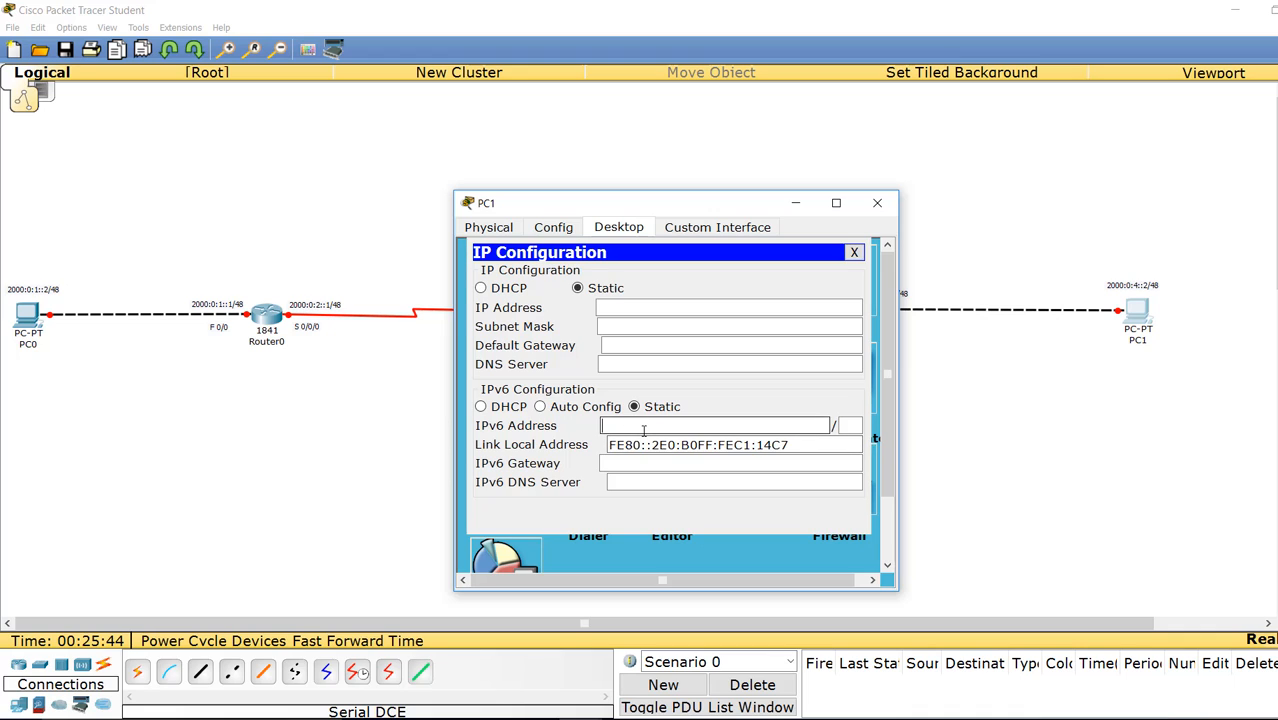
pyautogui.write('2000:0:1::')
pyautogui.press('Left')
pyautogui.press('Left')
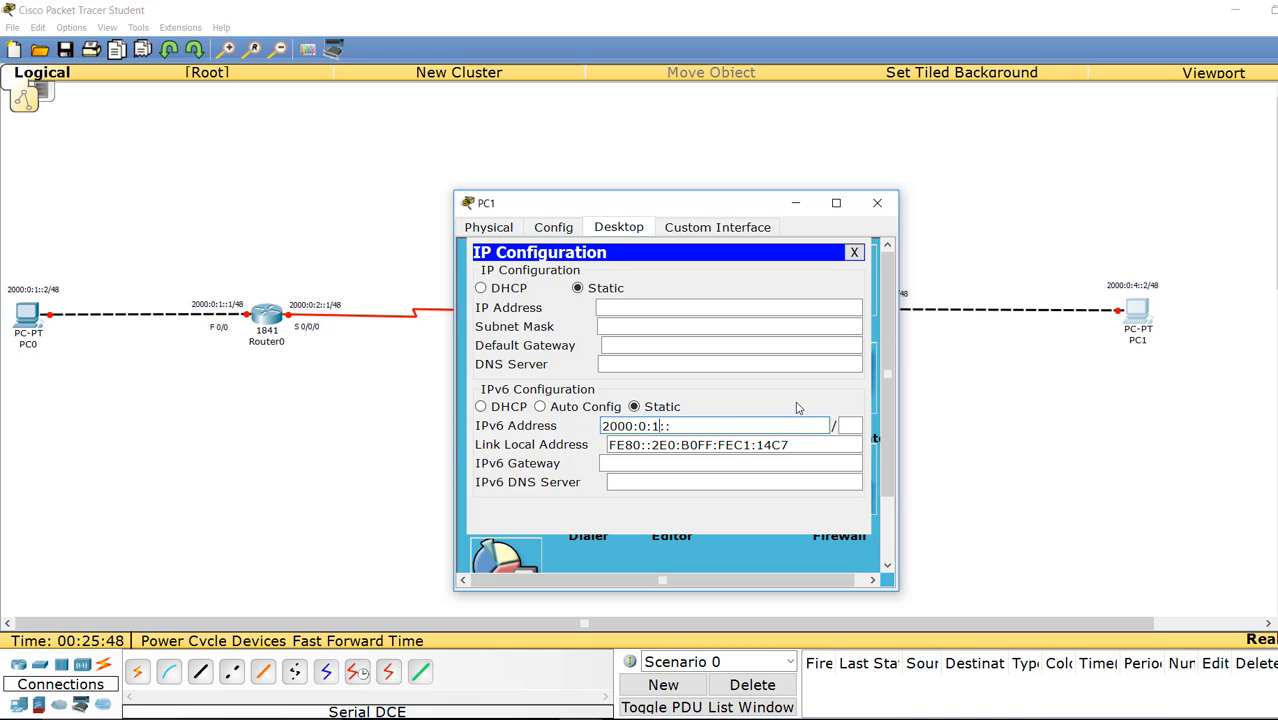
pyautogui.write('4')
pyautogui.press('BackSpace')
pyautogui.press('BackSpace')
pyautogui.write('4')
pyautogui.click(849, 425)
pyautogui.write('48')
# Step: Set PC1's IPv6 gateway to 2000:0:4::1 and close PC1's window
pyautogui.click(639, 460)
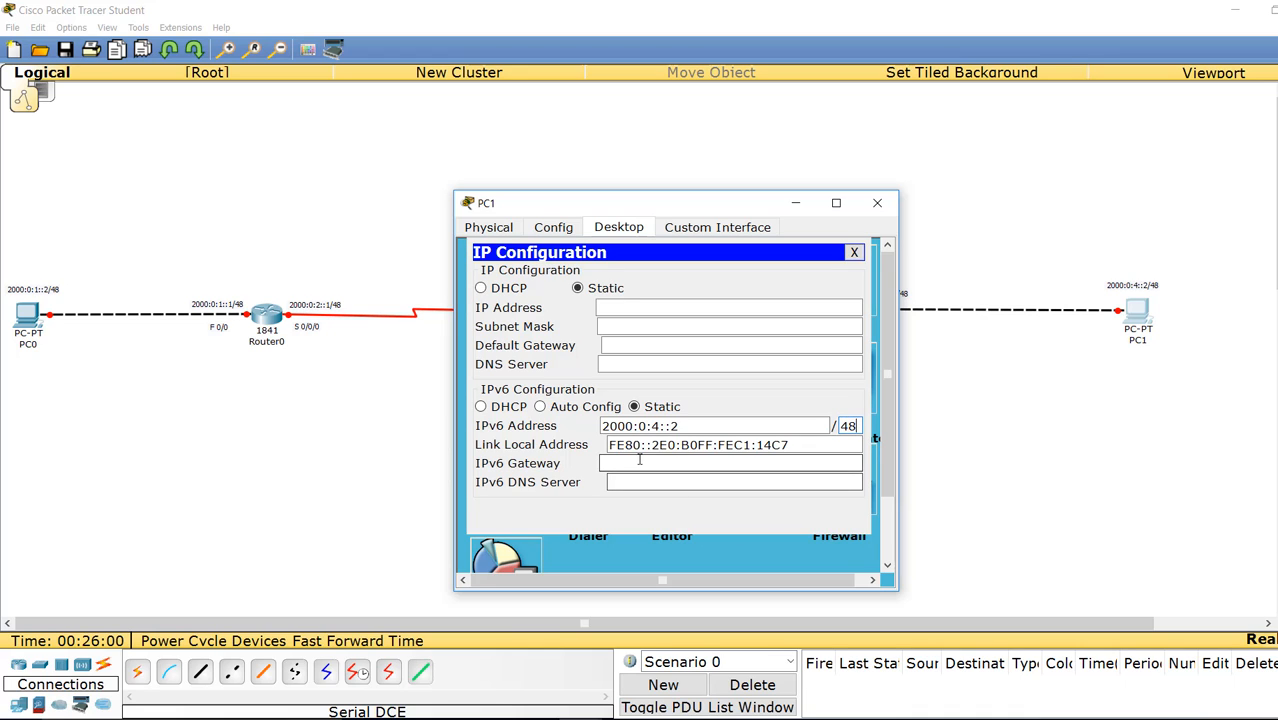
pyautogui.write('2000:0:1::')
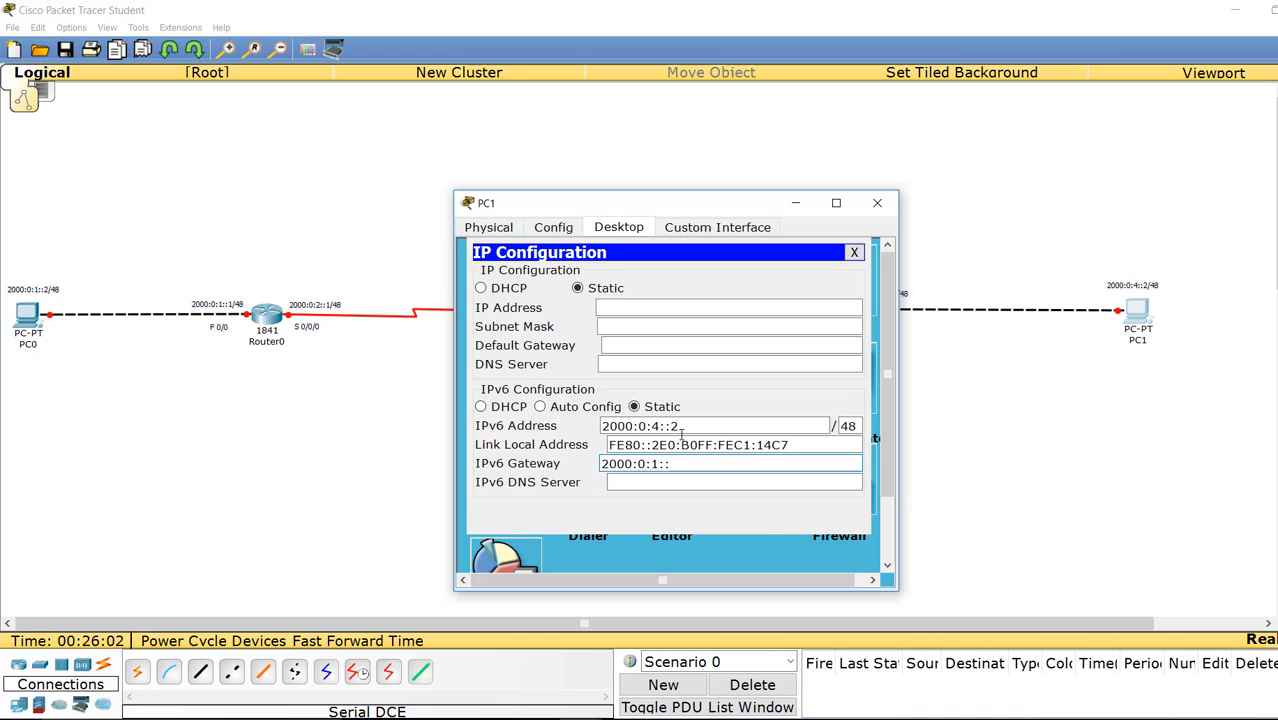
pyautogui.press('BackSpace')
pyautogui.press('BackSpace')
pyautogui.press('BackSpace')
pyautogui.write('4:')
pyautogui.moveTo(800, 452); pyautogui.dragTo(584, 453)
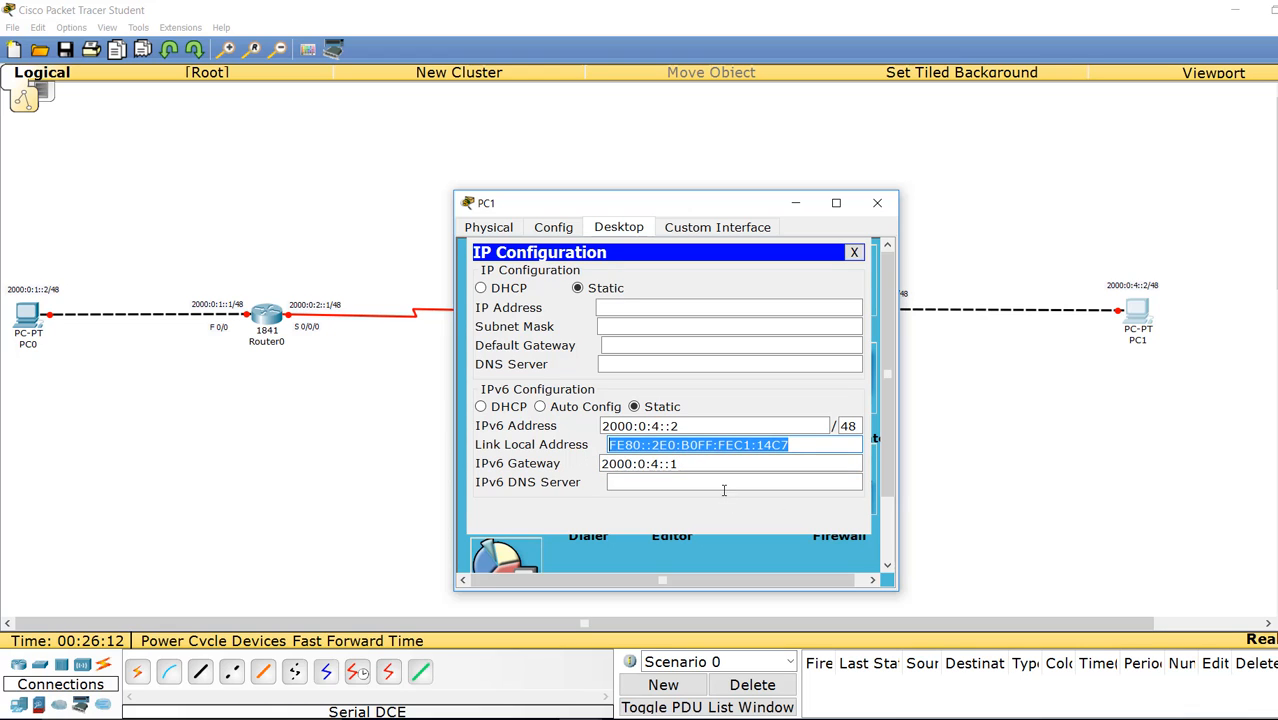
pyautogui.click(722, 487)
pyautogui.click(879, 203)
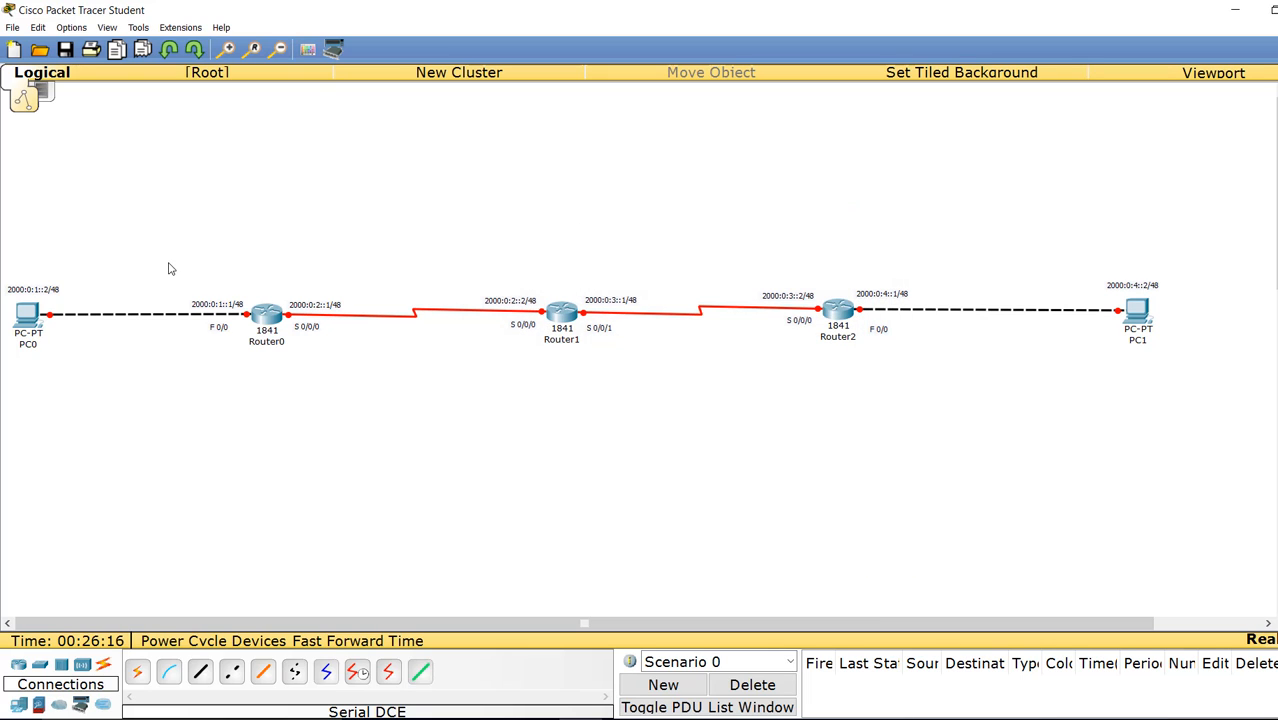
# Step: Open Router0's command line interface in a maximized window and answer no to the initial configuration dialog
pyautogui.moveTo(168, 262); pyautogui.dragTo(933, 373)
pyautogui.click(266, 314)
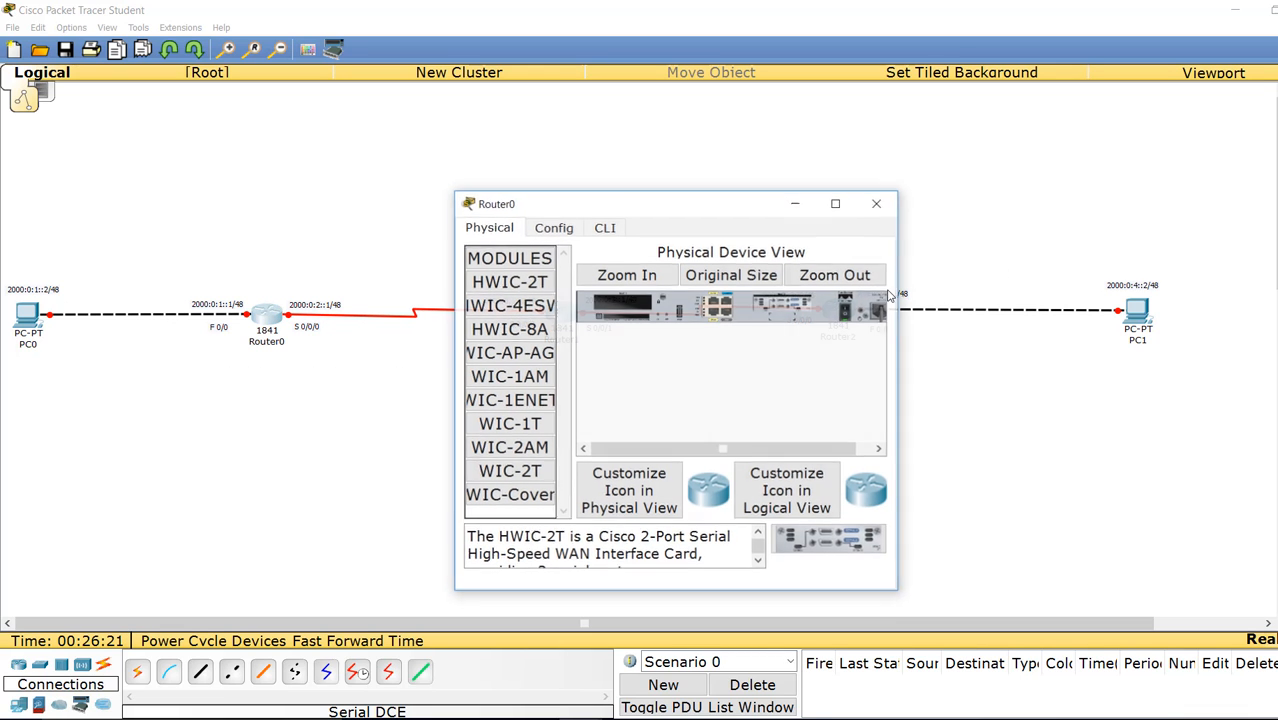
pyautogui.click(605, 228)
pyautogui.click(835, 204)
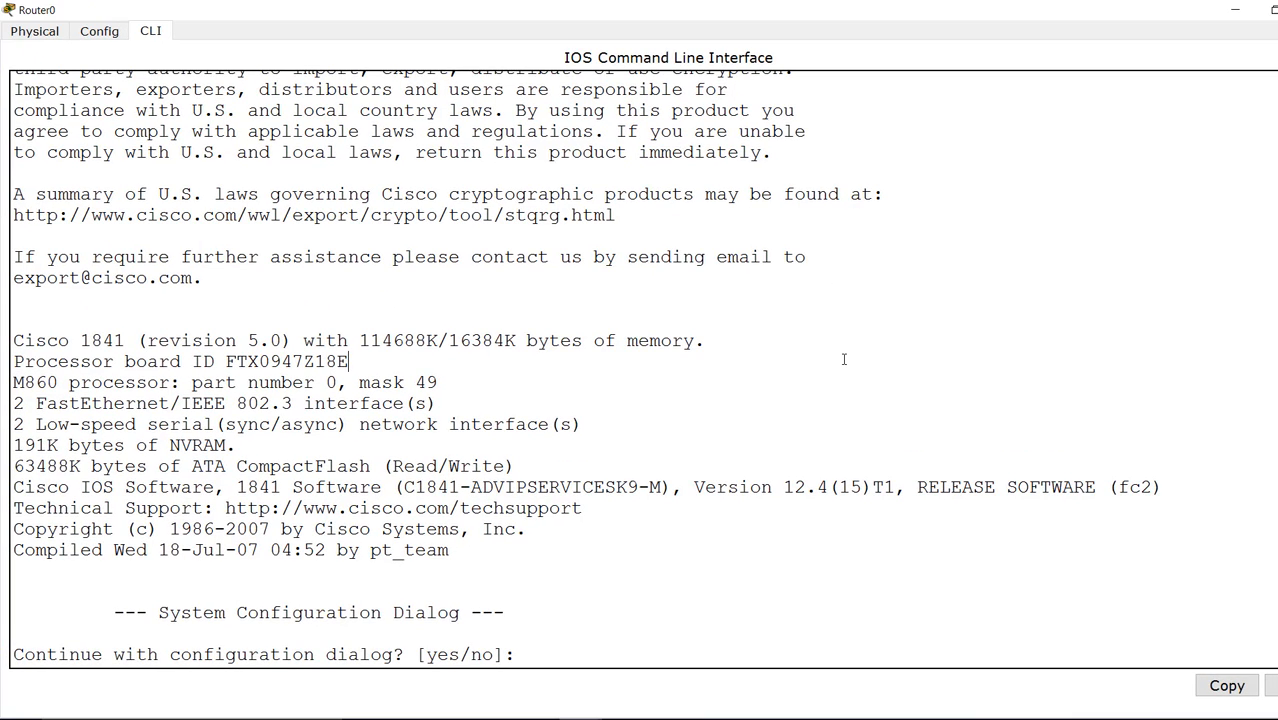
pyautogui.write('no')
pyautogui.press('Return')
pyautogui.press('Return')
pyautogui.press('Return')
pyautogui.press('Return')
pyautogui.press('Return')
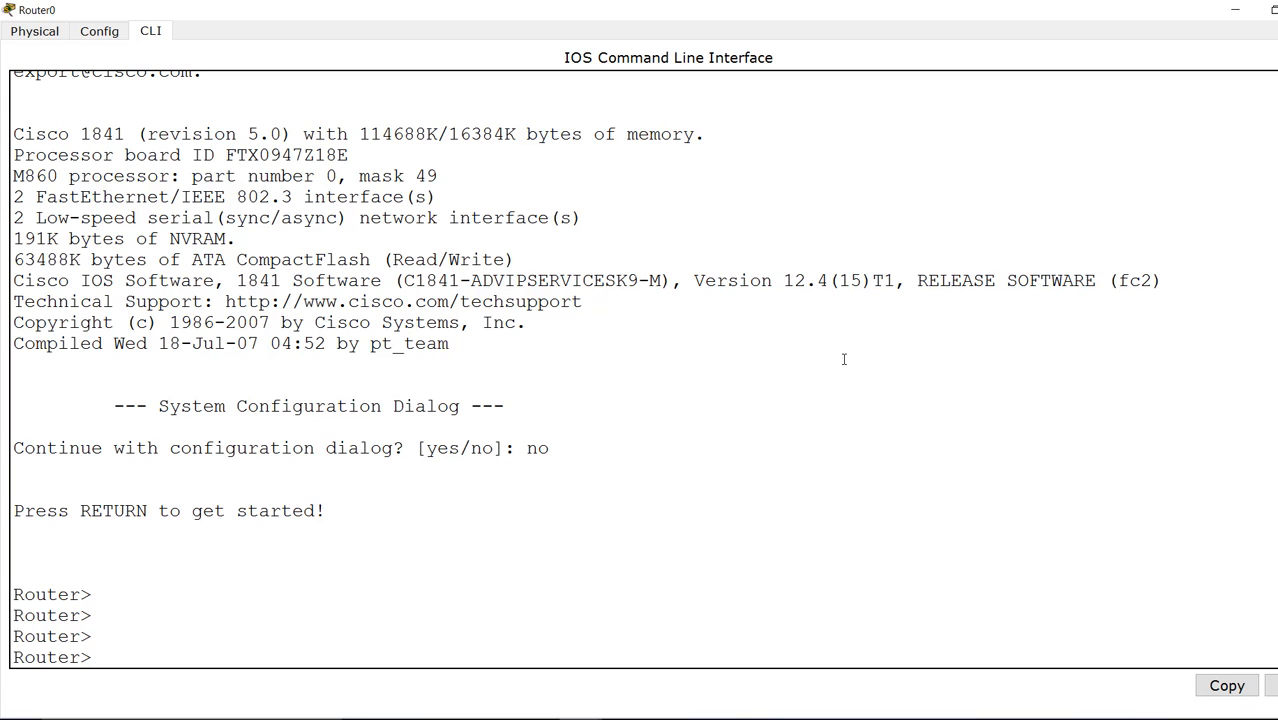
# Step: Enter privileged mode and global configuration mode on Router0 with en and conf t, and select interface f 0/0
pyautogui.write('en')
pyautogui.press('Return')
pyautogui.press('Return')
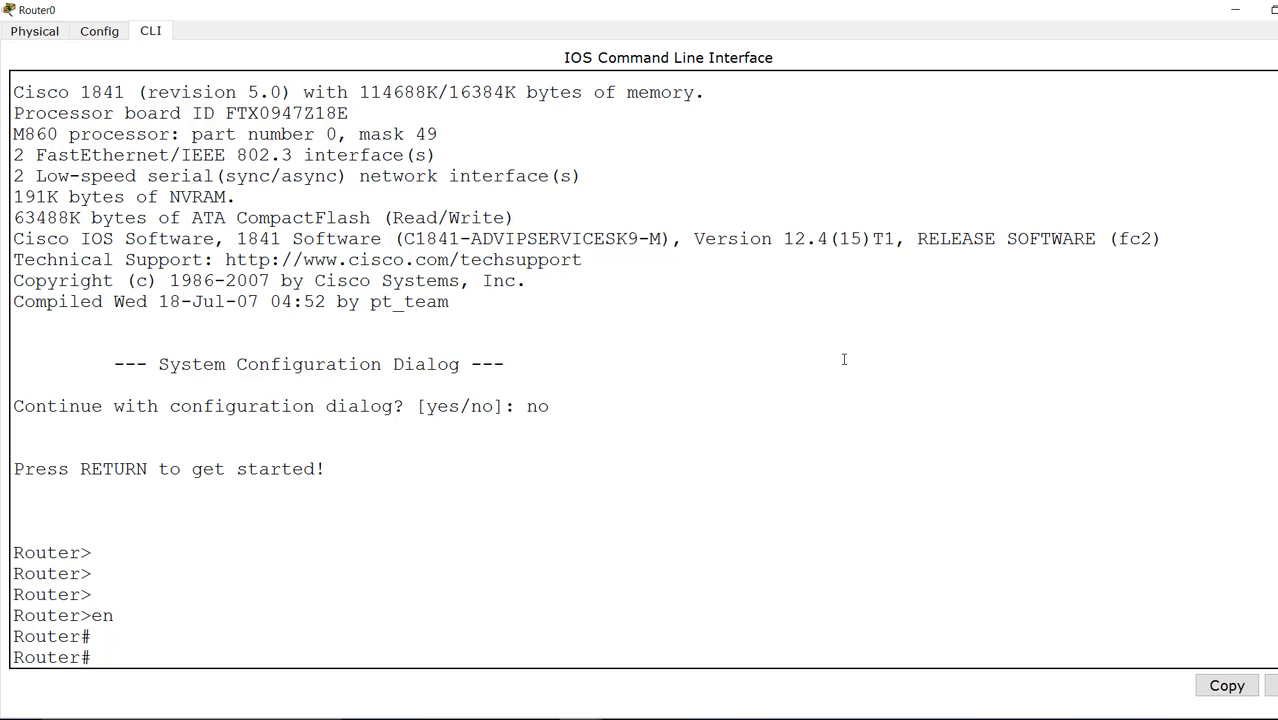
pyautogui.write('conf t')
pyautogui.press('Return')
pyautogui.press('Return')
pyautogui.press('Return')
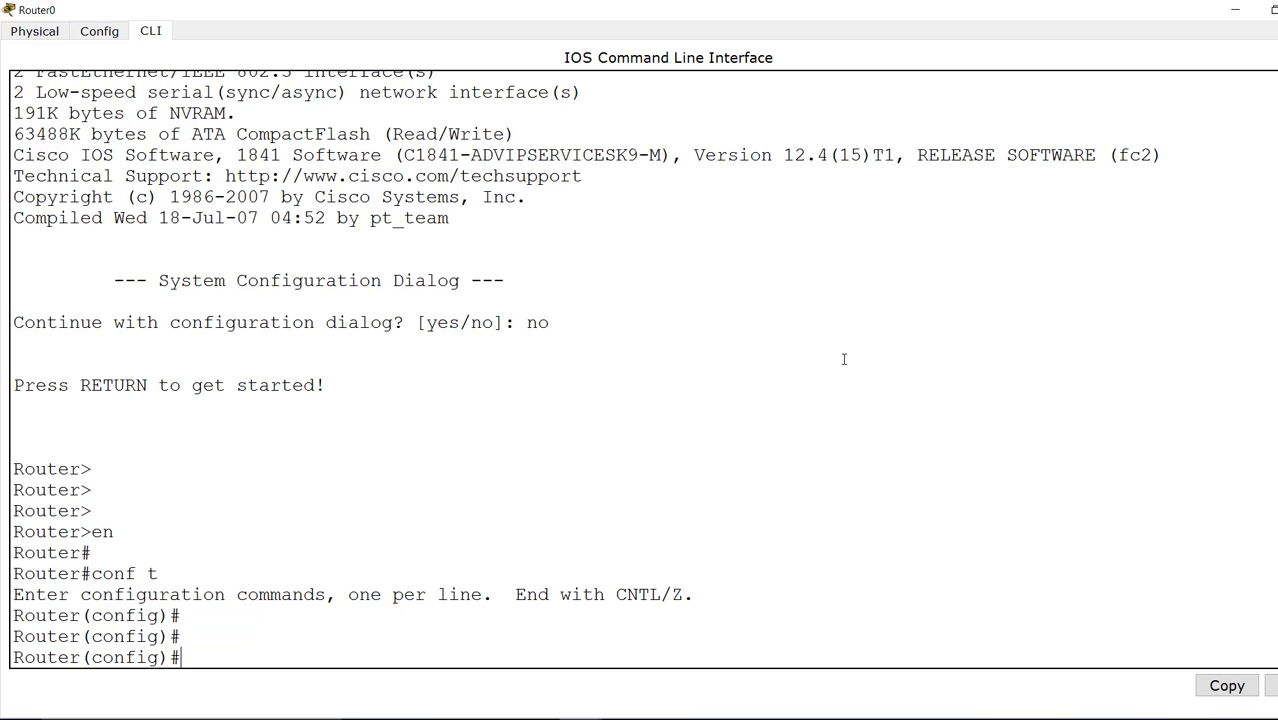
pyautogui.write('int f 0/0')
pyautogui.press('Return')
pyautogui.press('Return')
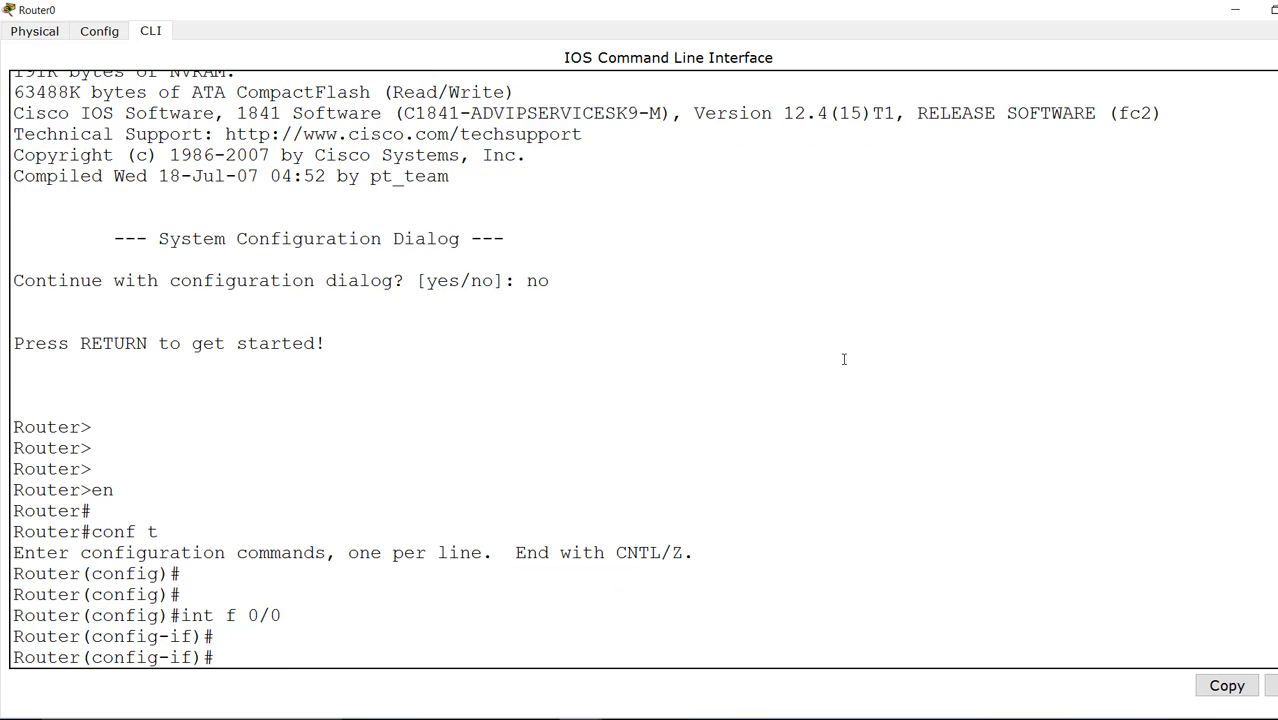
pyautogui.write('ip add')
pyautogui.press('Tab')
pyautogui.press('BackSpace')
pyautogui.press('BackSpace')
pyautogui.press('BackSpace')
pyautogui.press('BackSpace')
pyautogui.press('BackSpace')
pyautogui.press('BackSpace')
pyautogui.press('BackSpace')
pyautogui.press('BackSpace')
pyautogui.press('BackSpace')
pyautogui.press('BackSpace')
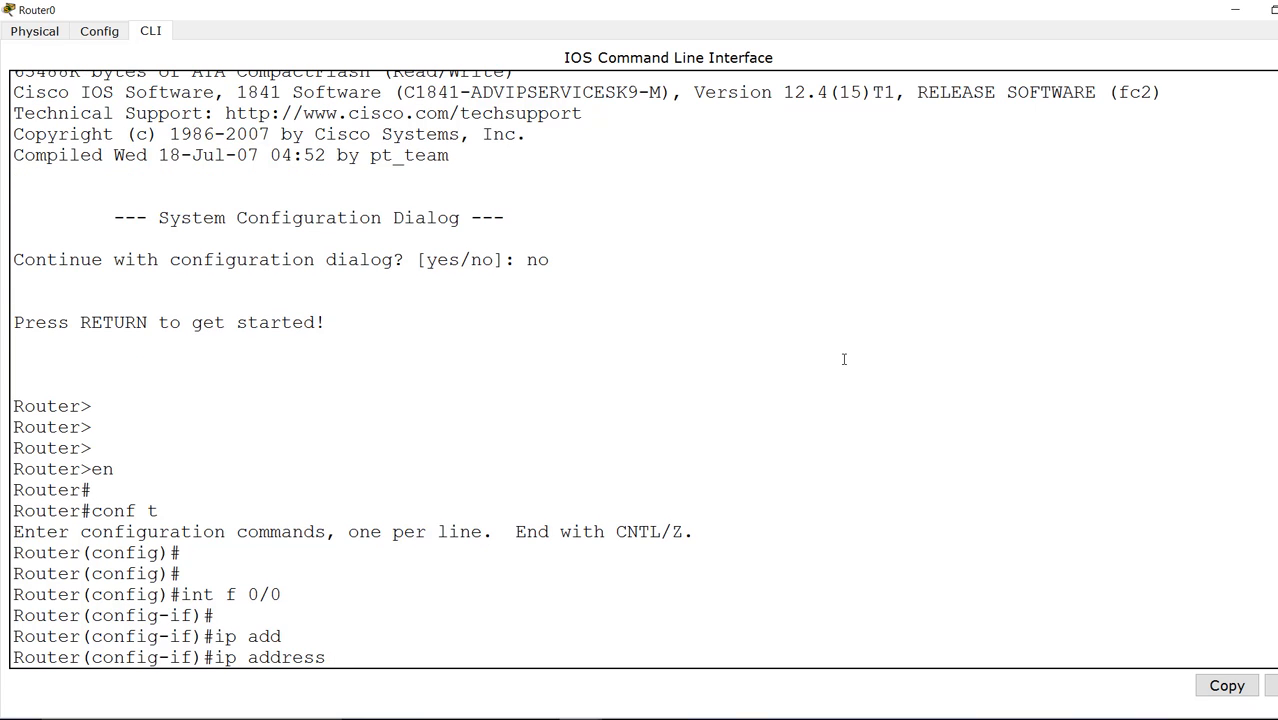
# Step: Assign the IPv6 address 2000:0:1::1/48 to Router0's f 0/0 interface with the ipv6 address command
pyautogui.write('pv6 add')
pyautogui.press('Tab')
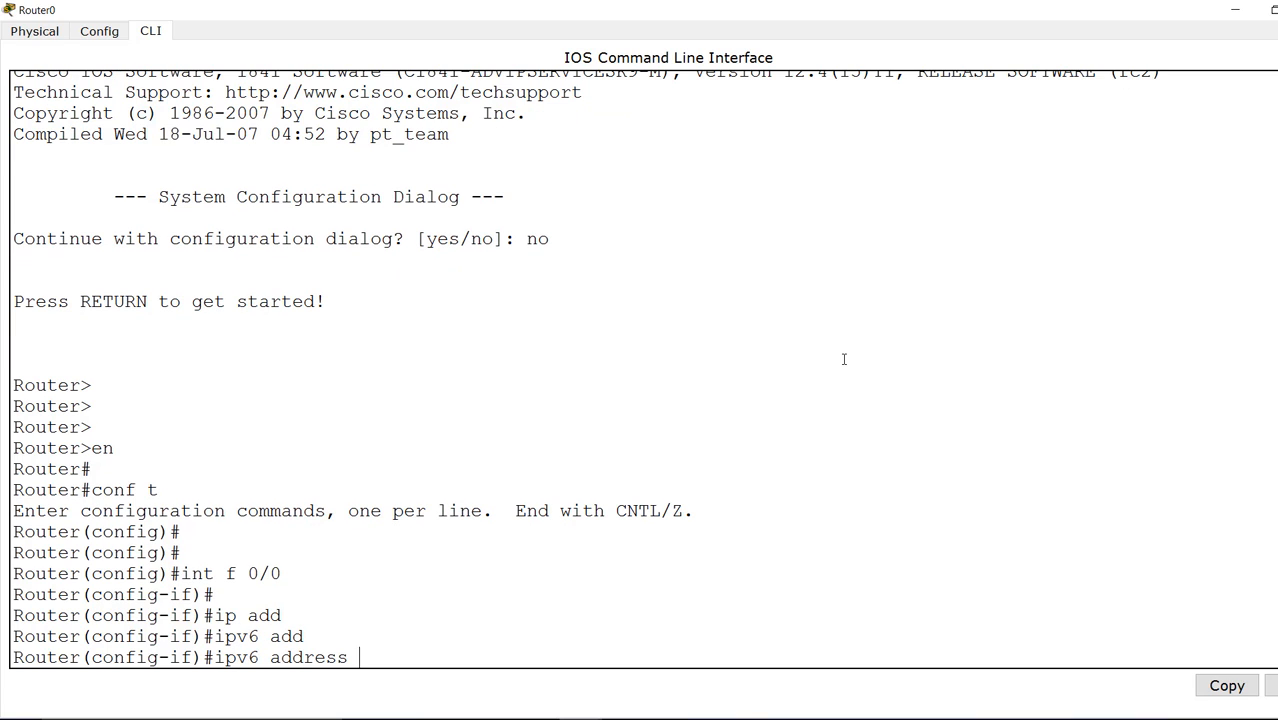
pyautogui.write('2000:0:1::1/')
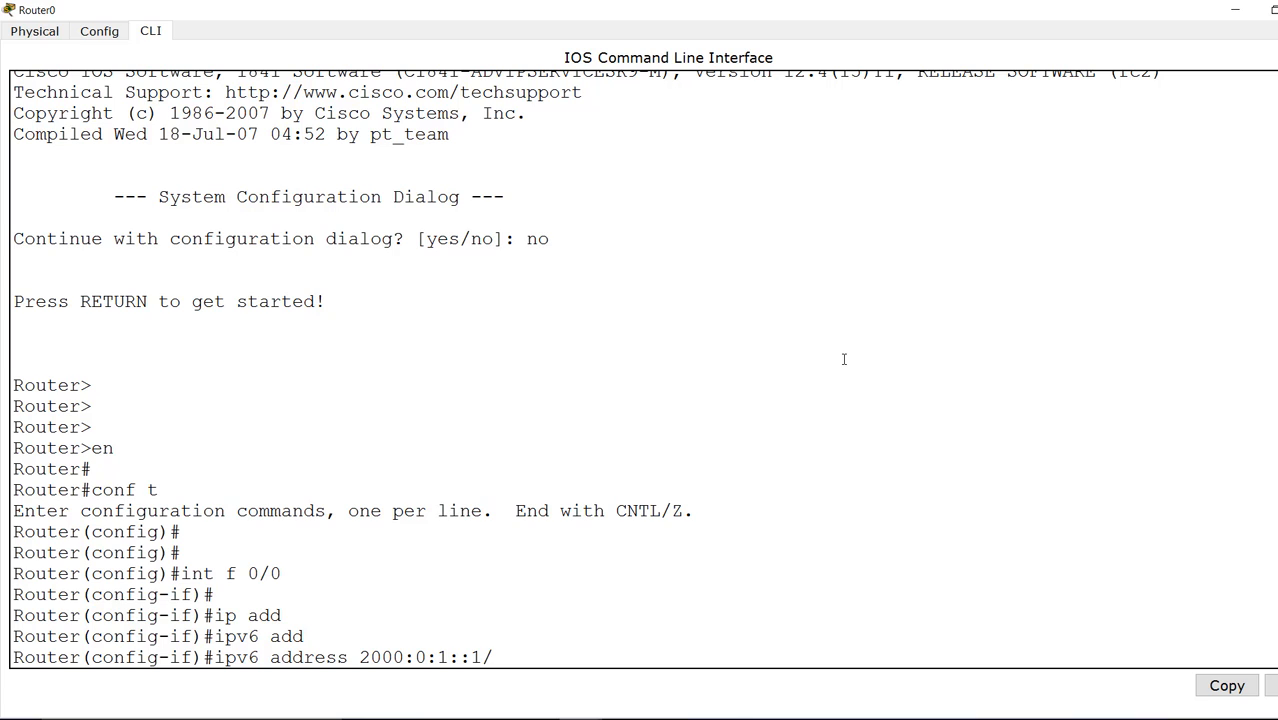
pyautogui.write('48')
pyautogui.press('Return')
pyautogui.press('Return')
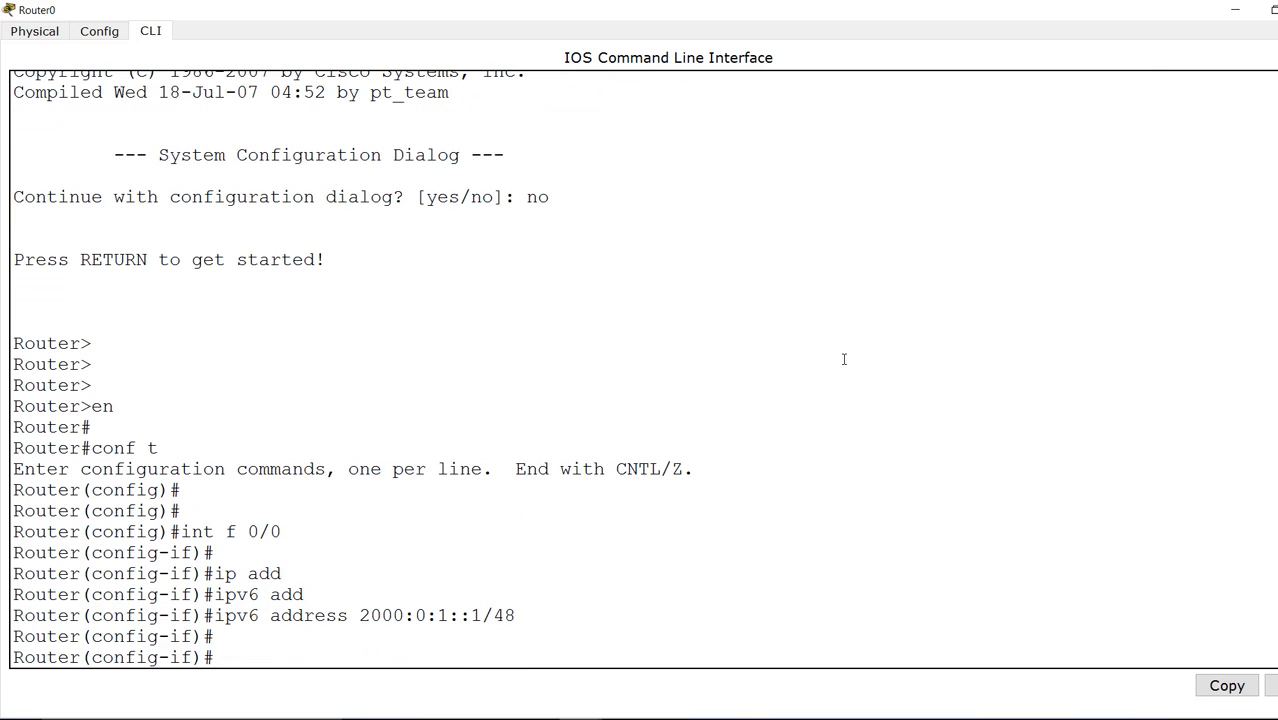
# Step: Enable Router0's f 0/0 interface with no shut and exit to global configuration mode
pyautogui.write('no shut')
pyautogui.press('Return')
pyautogui.press('Return')
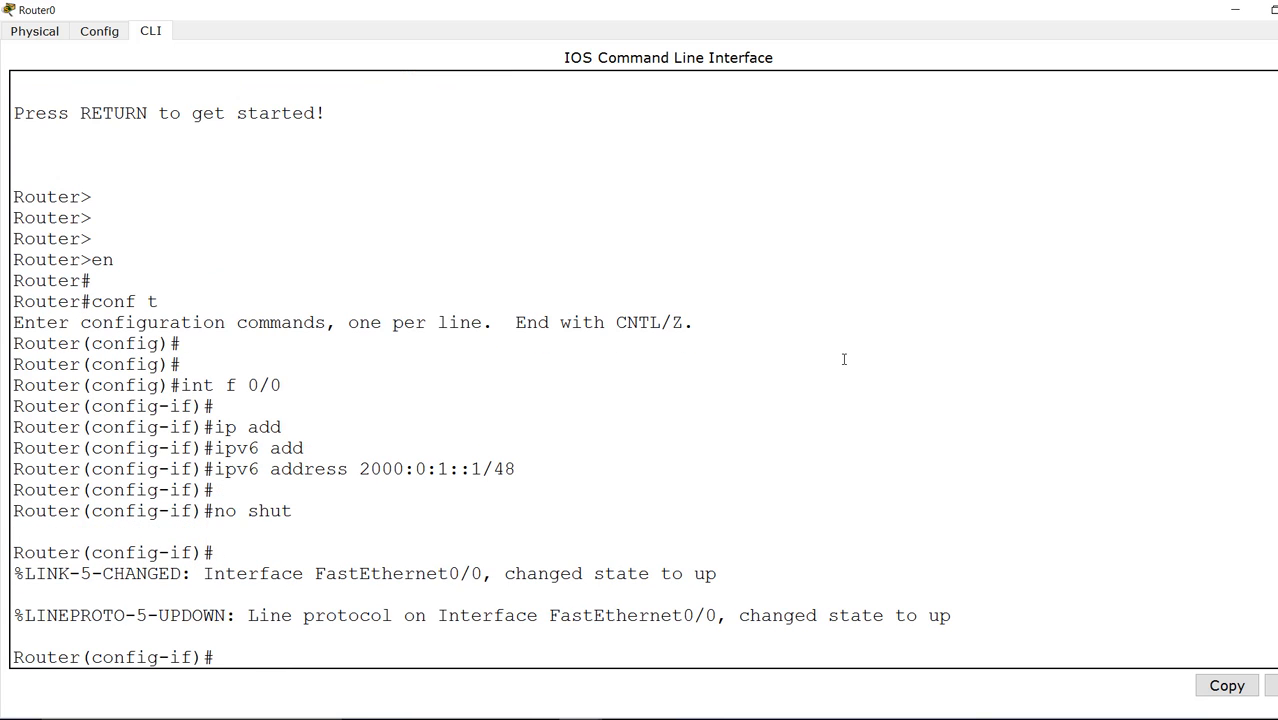
pyautogui.write('exit')
pyautogui.press('Return')
# Step: Select Router0's interface s 0/0/0 and assign it 2000:0:2::1/48 by editing the recalled ipv6 address command
pyautogui.write('i')
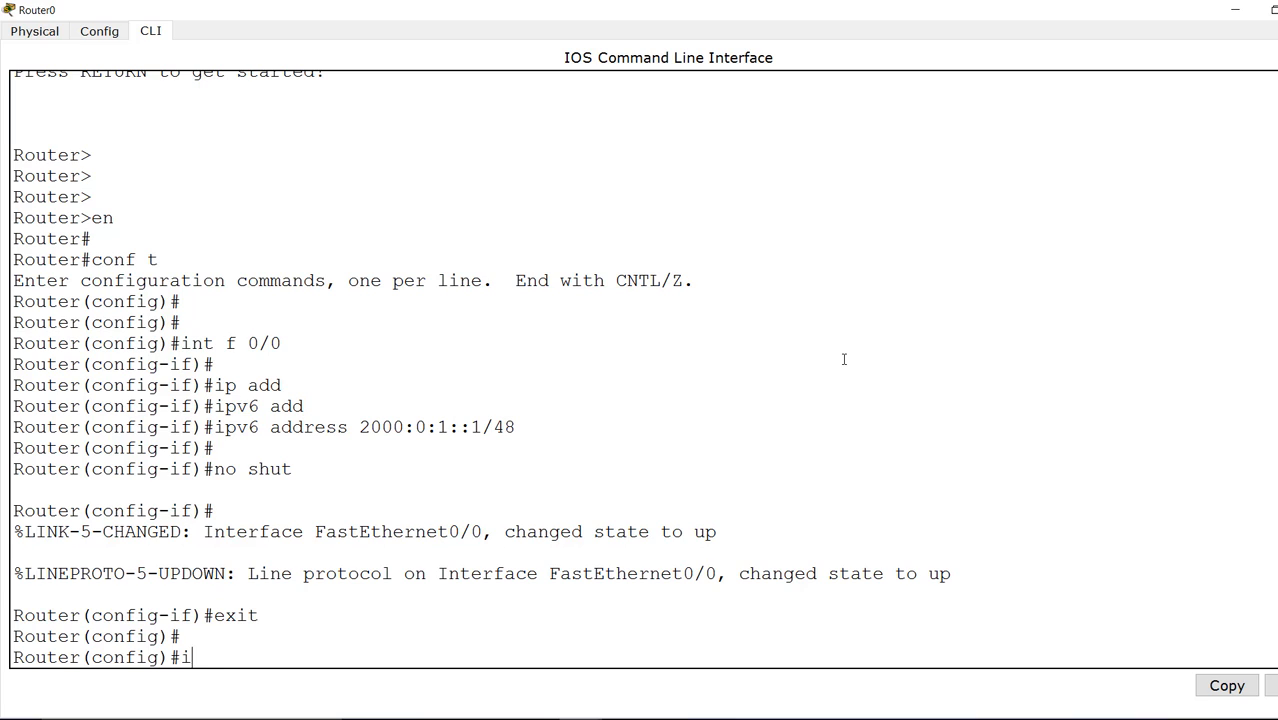
pyautogui.write('nt s 0/0/0')
pyautogui.press('Return')
pyautogui.press('Return')
pyautogui.press('Return')
pyautogui.press('Up')
pyautogui.press('Up')
pyautogui.press('Up')
pyautogui.press('Up')
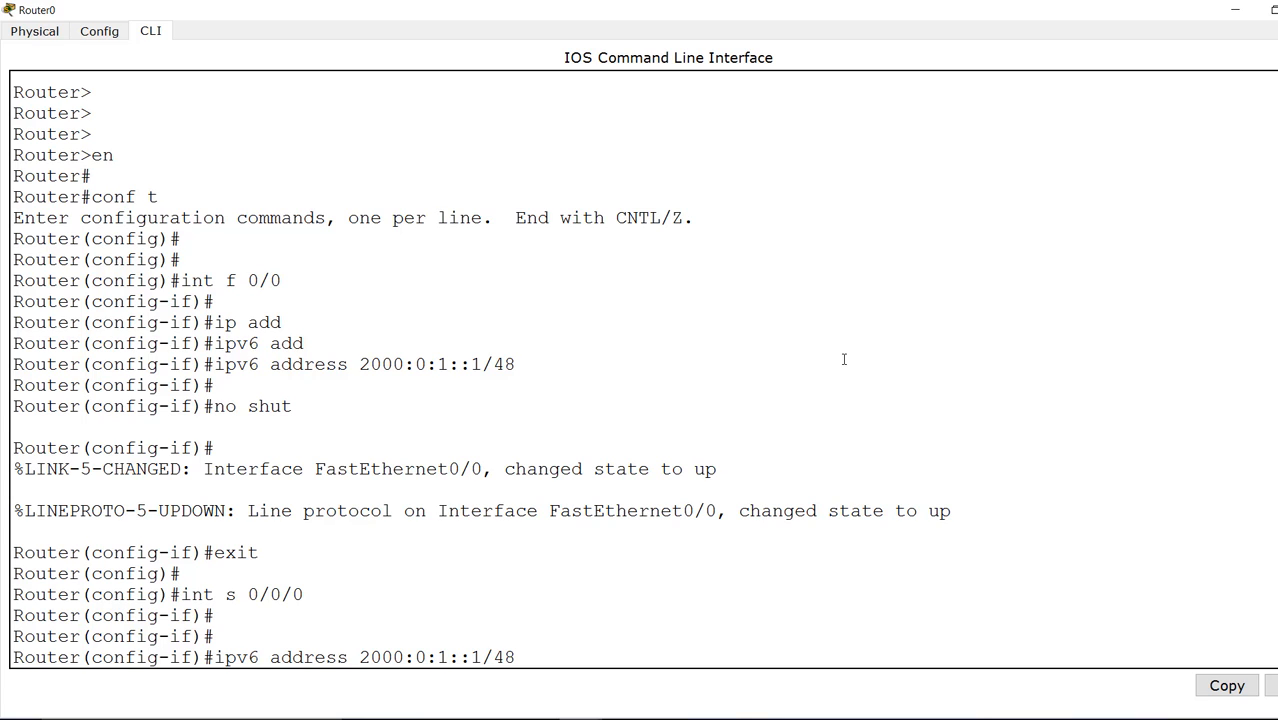
pyautogui.press('Left')
pyautogui.press('Left')
pyautogui.press('Left')
pyautogui.press('Left')
pyautogui.press('Left')
pyautogui.press('Left')
pyautogui.press('BackSpace')
pyautogui.write('2')
pyautogui.press('Return')
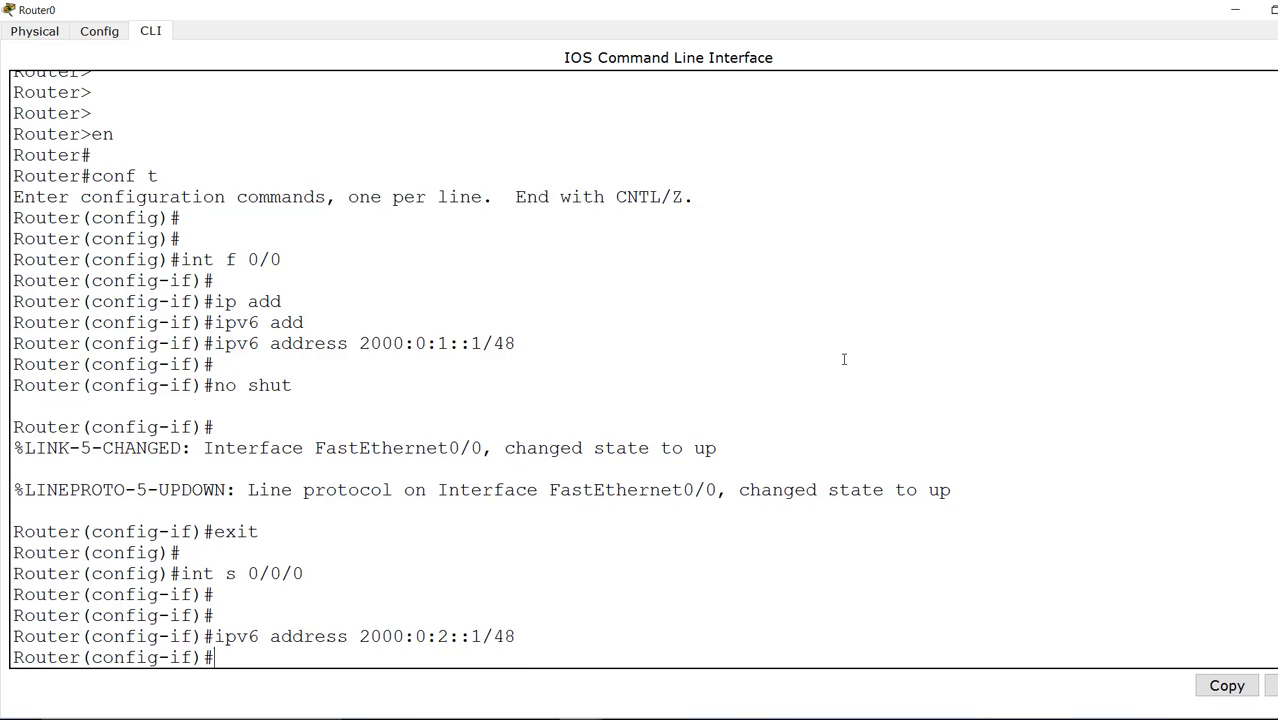
pyautogui.press('Return')
# Step: Enable Router0's s 0/0/0 interface with no shut, exit to global configuration mode and close Router0's window
pyautogui.write('no shut')
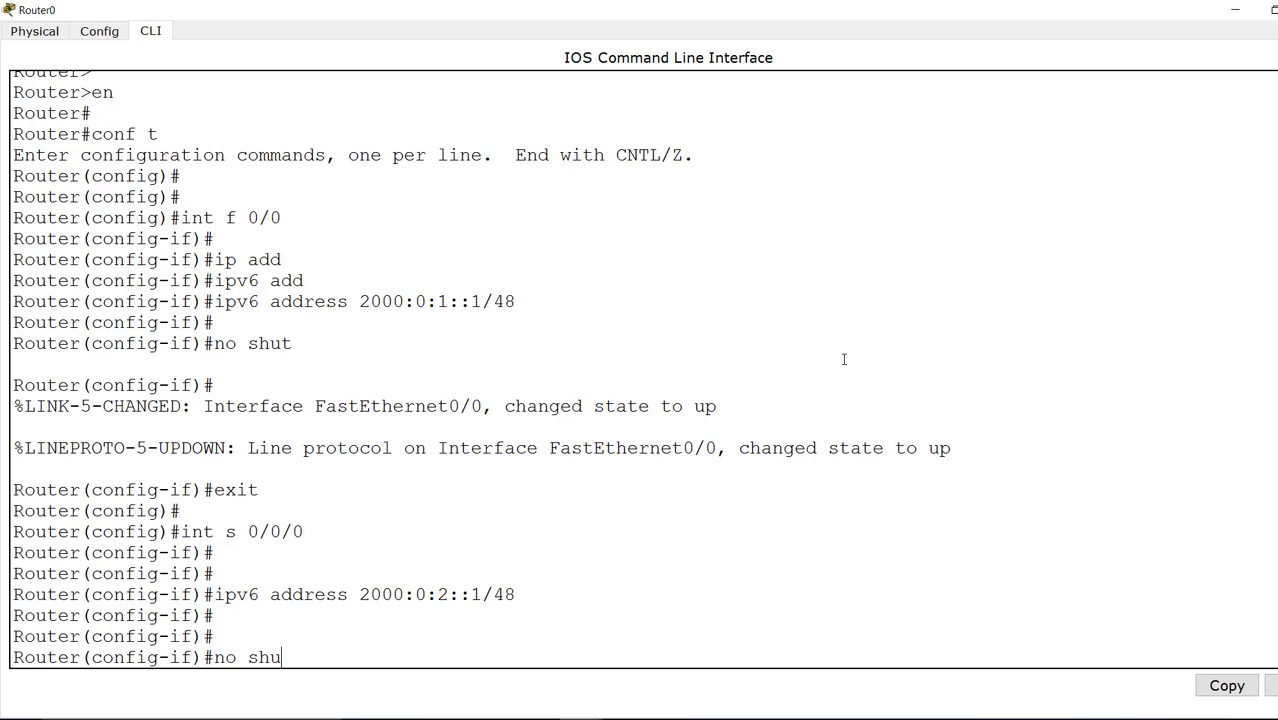
pyautogui.press('Return')
pyautogui.press('Return')
pyautogui.write('exit')
pyautogui.press('Return')
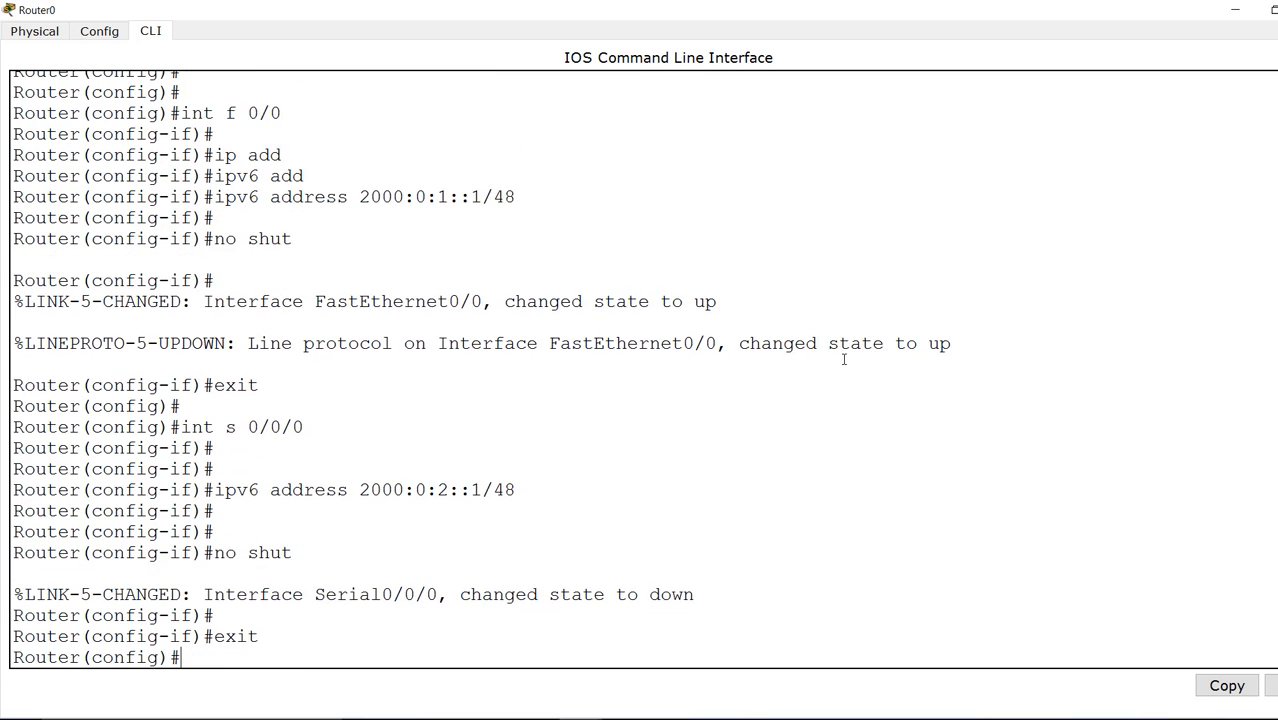
pyautogui.press('Return')
pyautogui.press('Return')
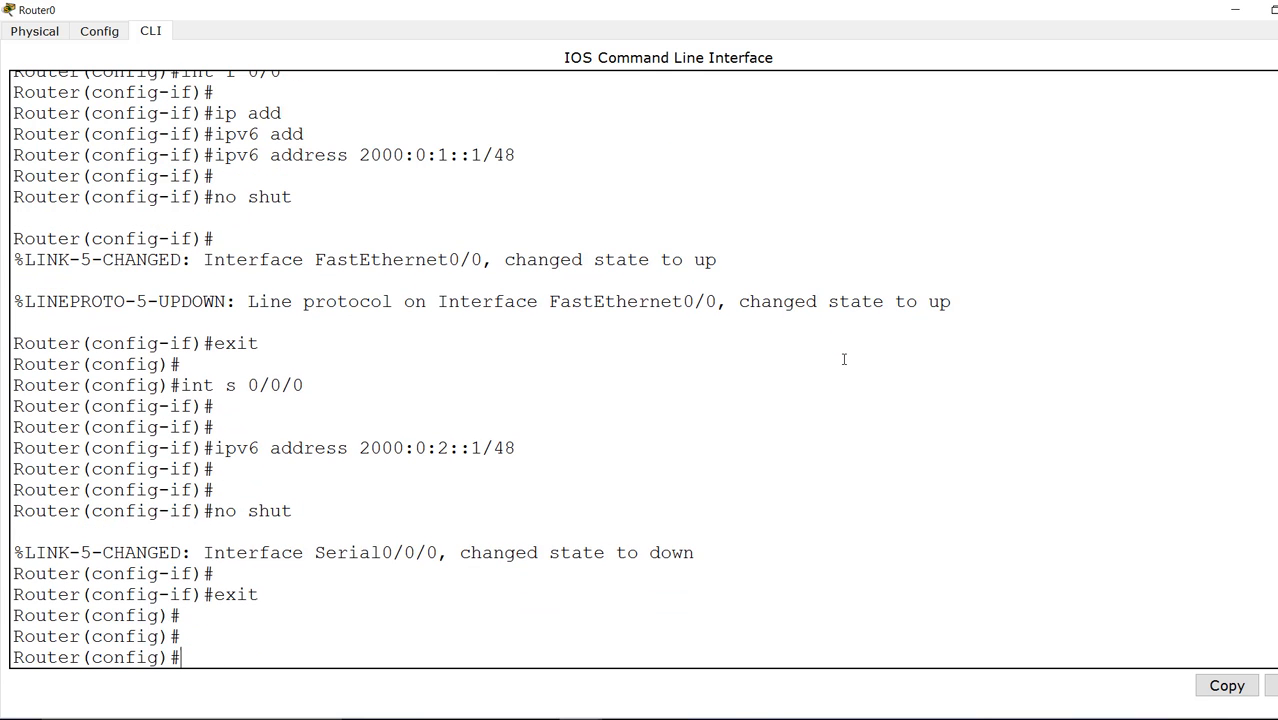
pyautogui.scroll(1, 870, 298)
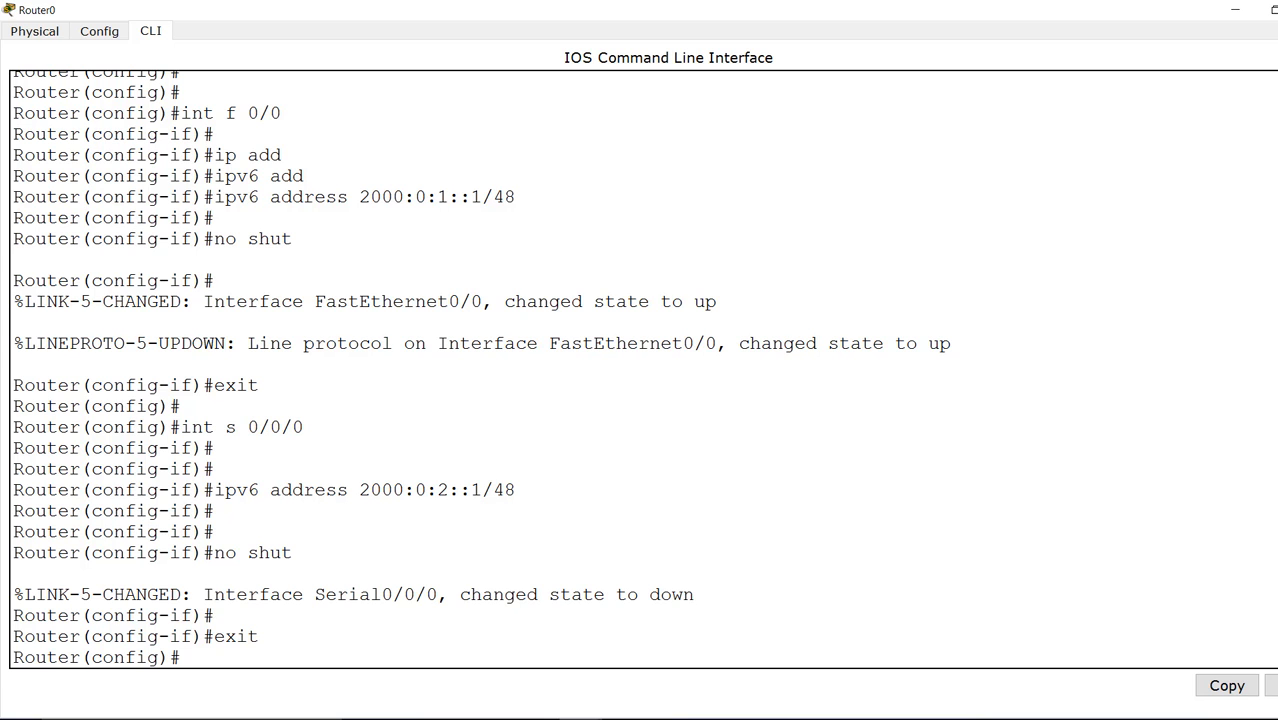
pyautogui.click(1277, 10)
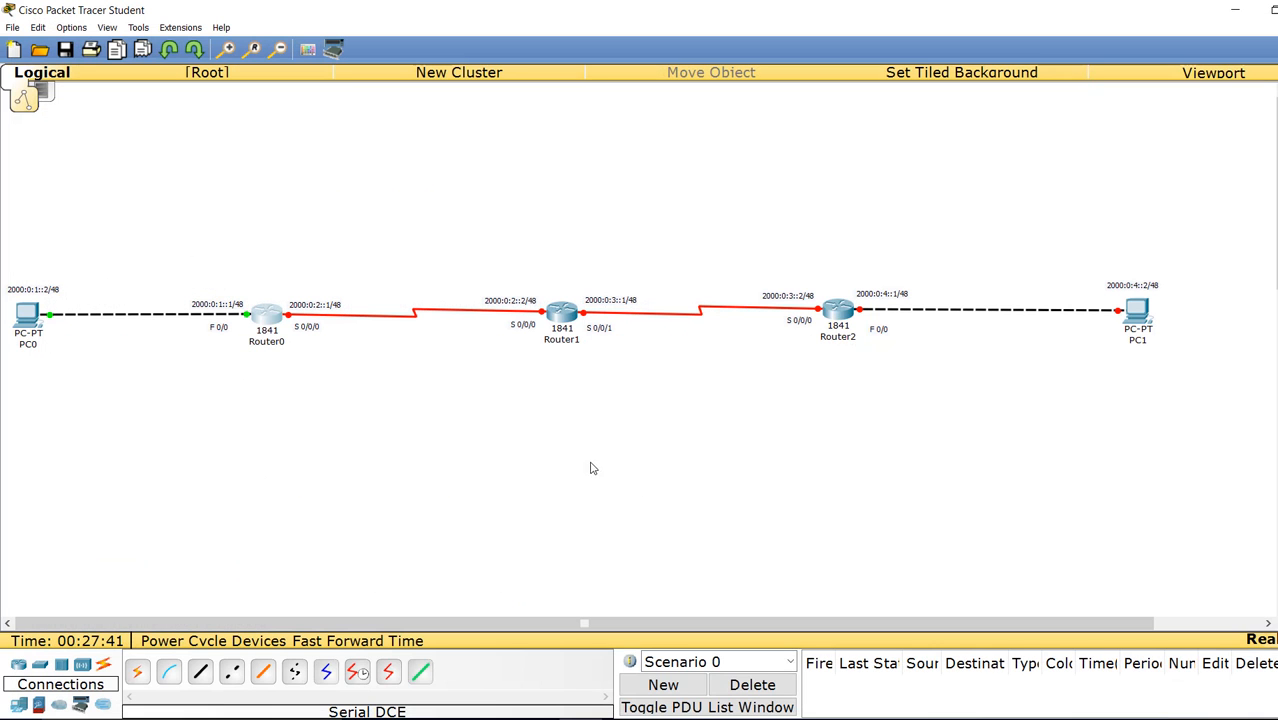
# Step: Open Router1's command line interface in a maximized window and answer no to the configuration dialog
pyautogui.click(563, 315)
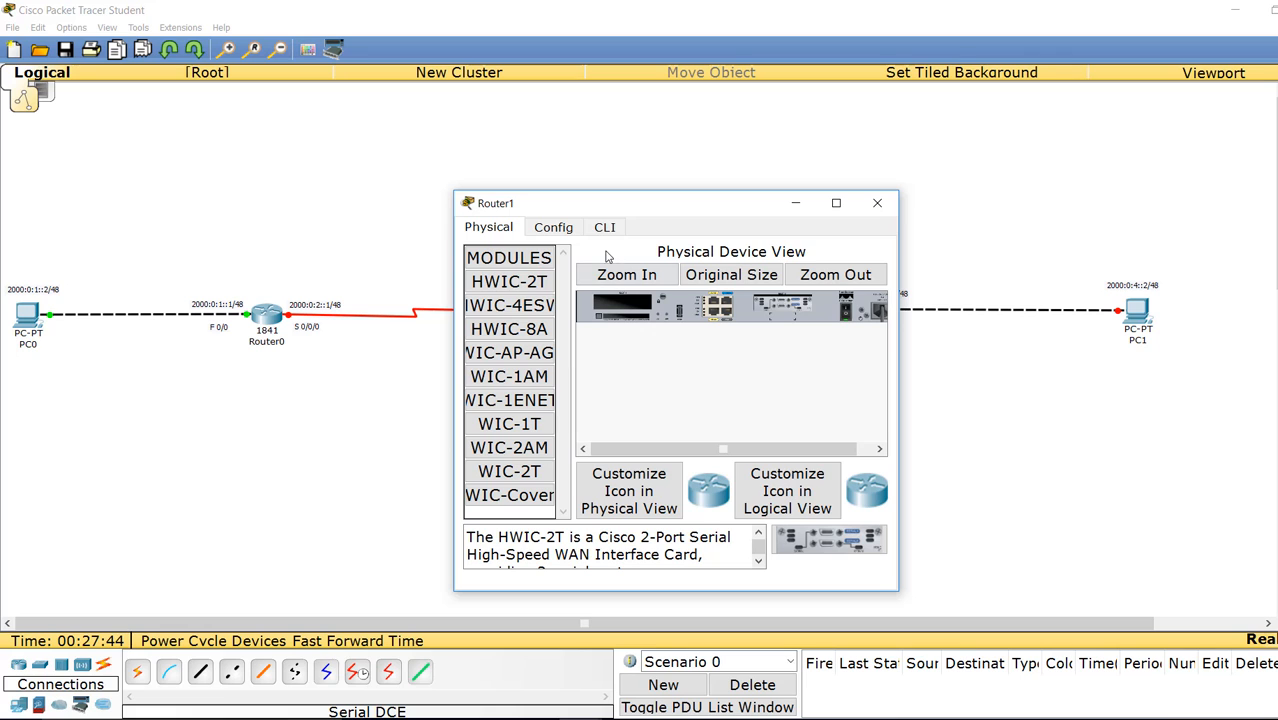
pyautogui.click(606, 229)
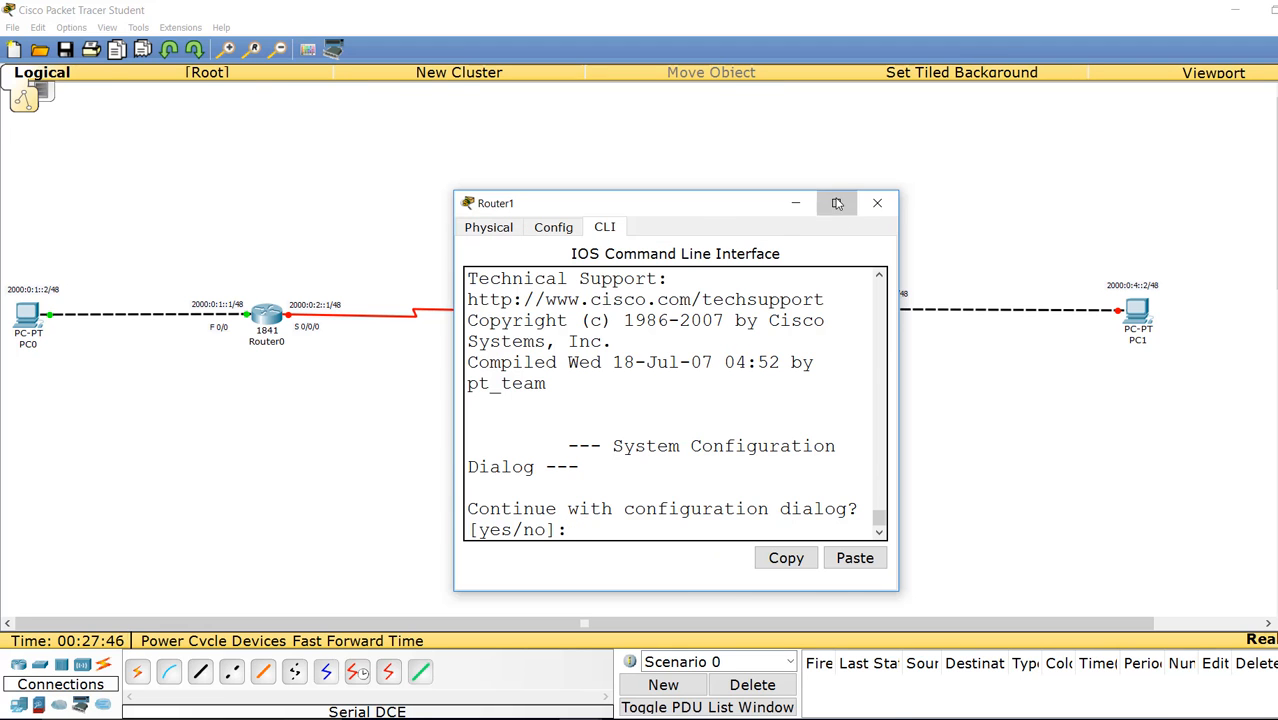
pyautogui.click(836, 203)
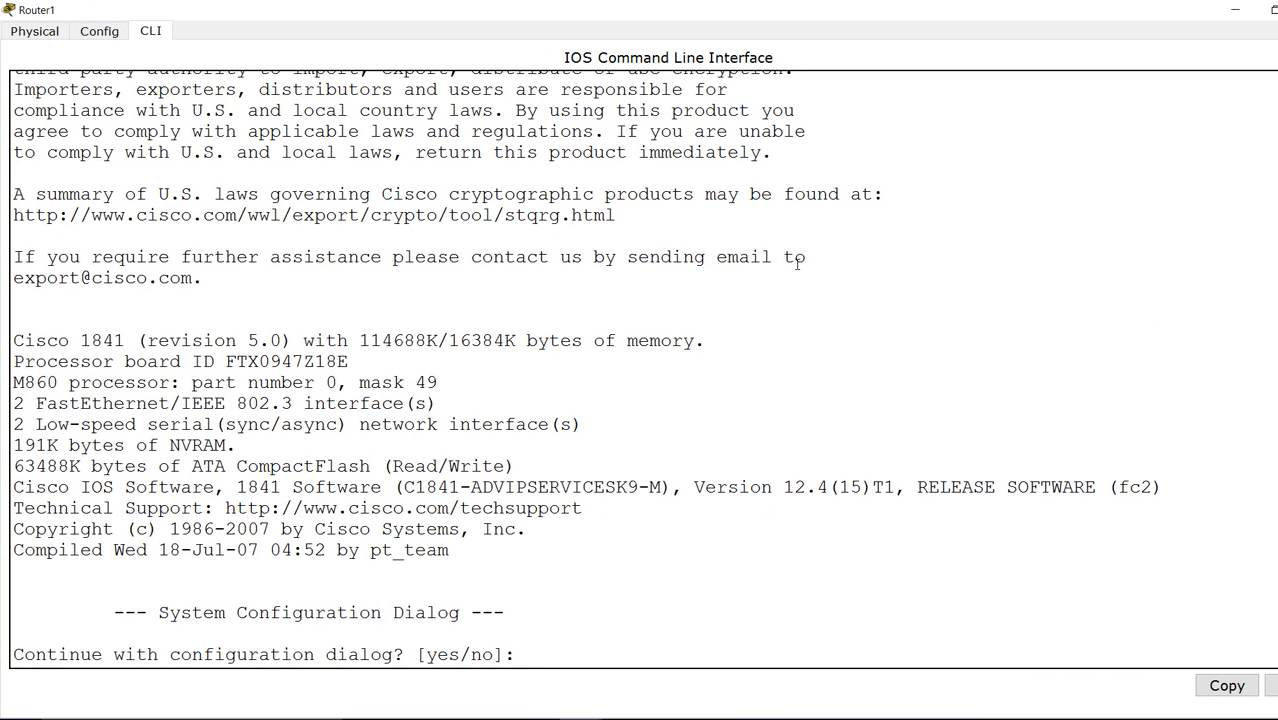
pyautogui.write('no')
pyautogui.press('Return')
pyautogui.press('Return')
# Step: Enter privileged mode and global configuration mode on Router1 with en and conf t
pyautogui.write('en')
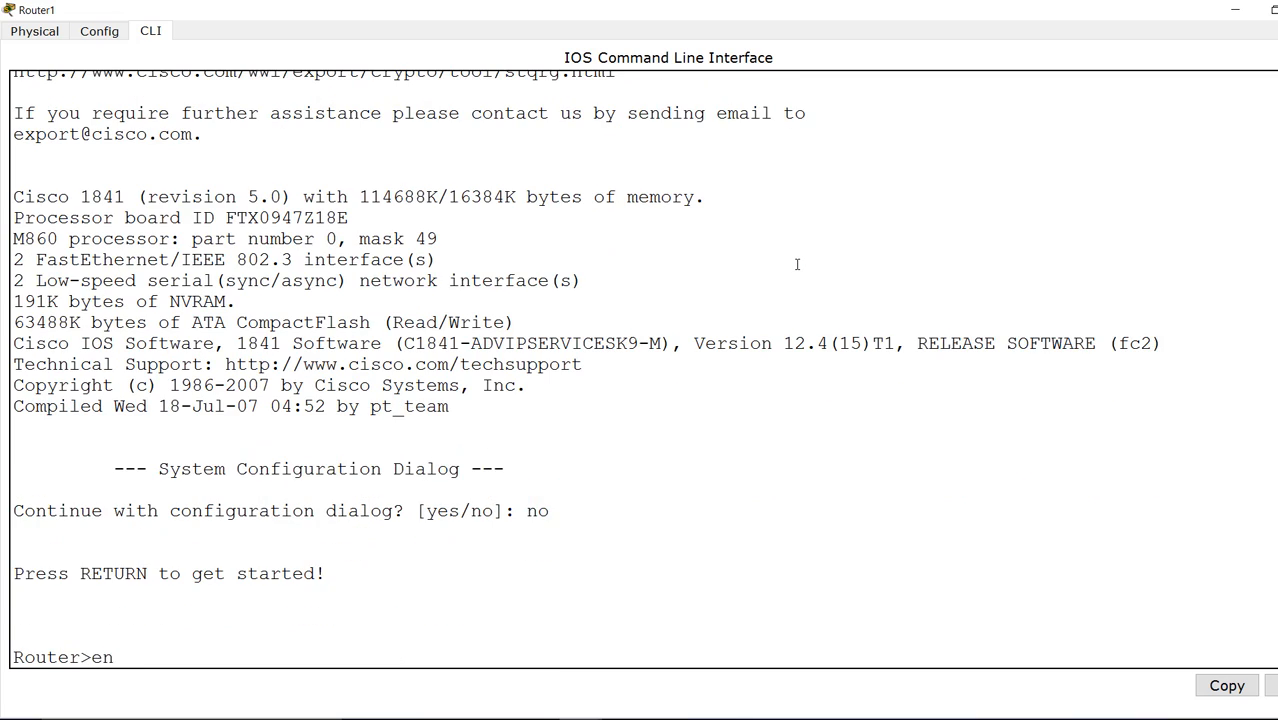
pyautogui.press('Return')
pyautogui.write('conf t')
pyautogui.press('Return')
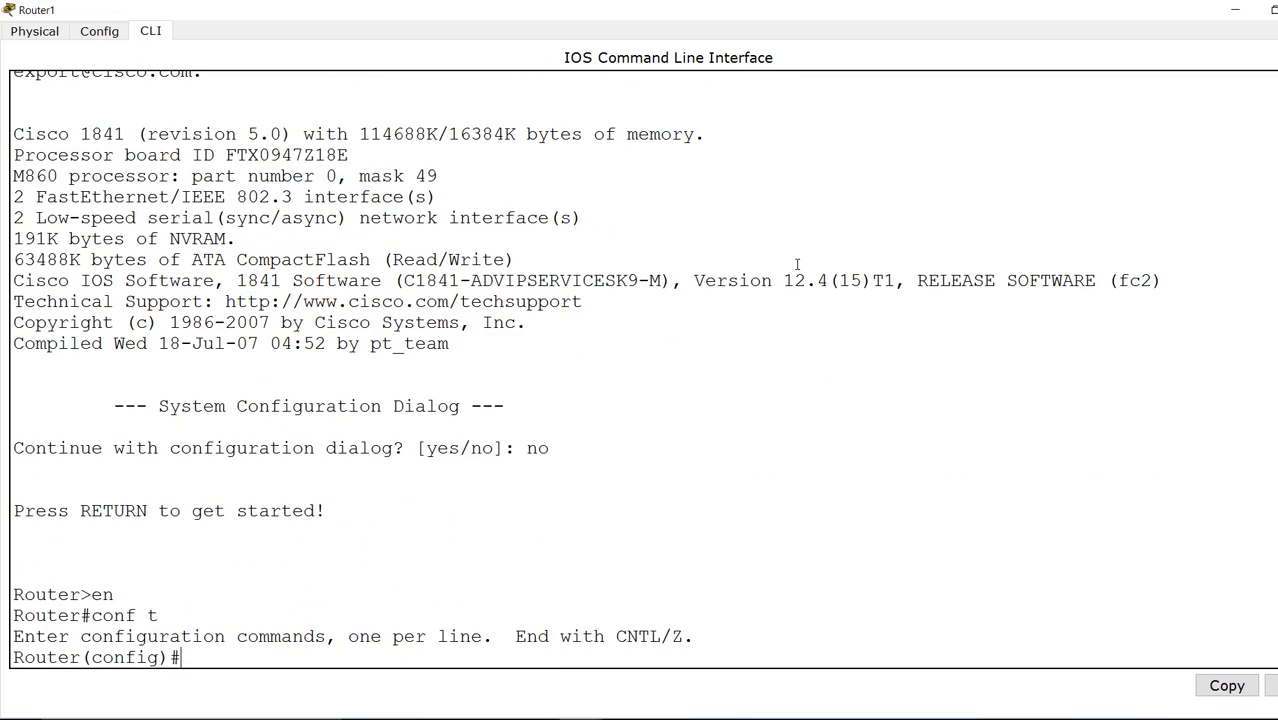
# Step: Select Router1's interface s 0/0/0 and assign it the IPv6 address 2000:0:2::2/48
pyautogui.write('int s 0/0/0')
pyautogui.press('Return')
pyautogui.press('Return')
pyautogui.write('ip')
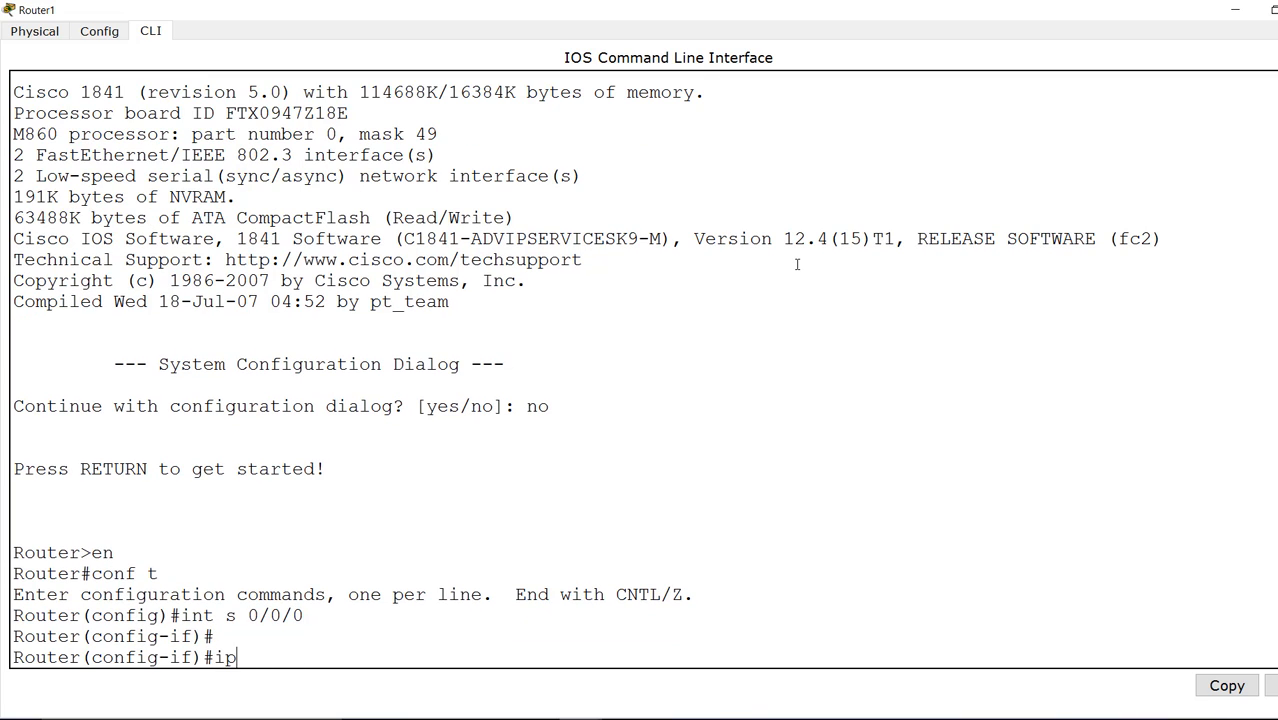
pyautogui.write('v6 add')
pyautogui.press('Tab')
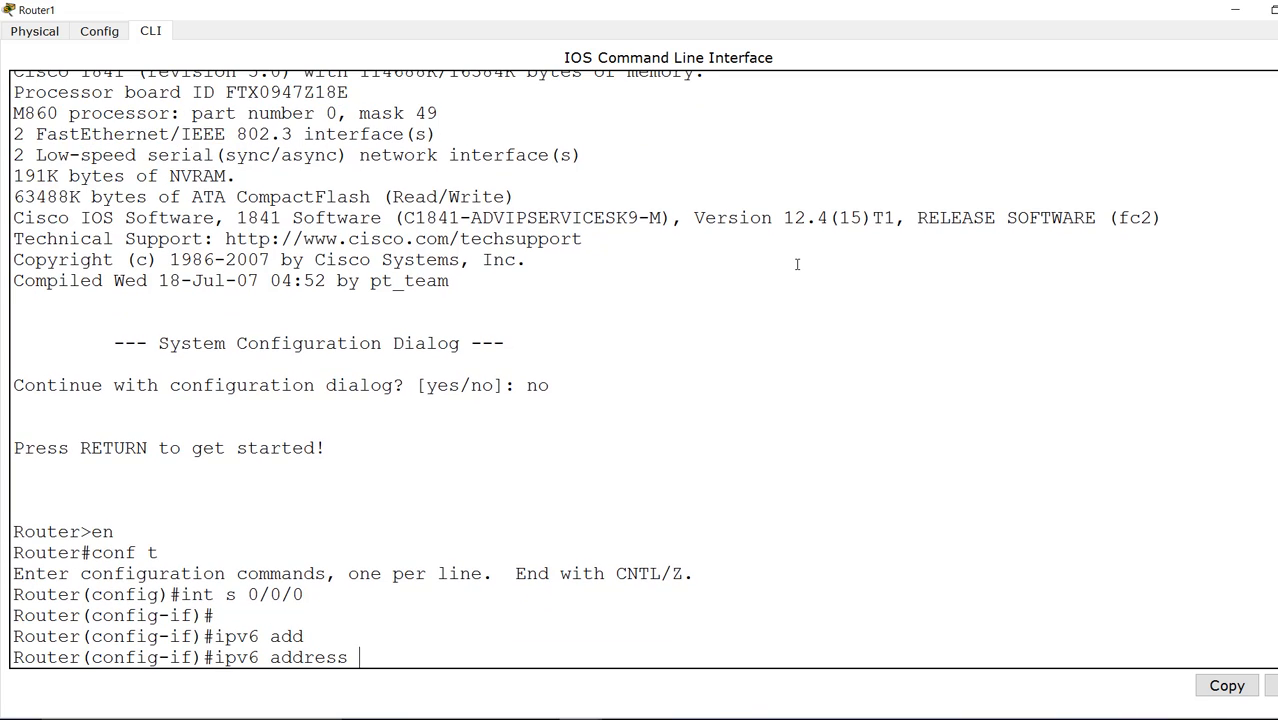
pyautogui.write('2000:0:2::2/48')
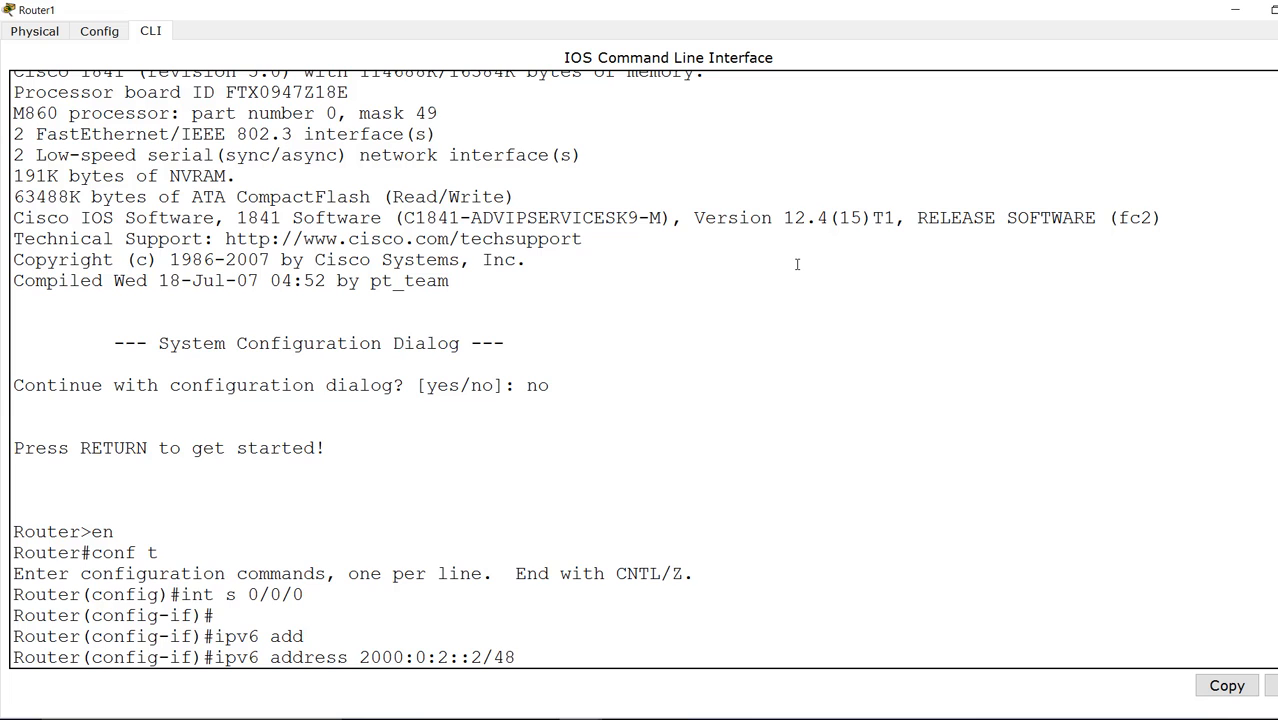
pyautogui.press('Return')
# Step: Enable Router1's s 0/0/0 interface with no shut and exit to global configuration mode
pyautogui.write('no shut')
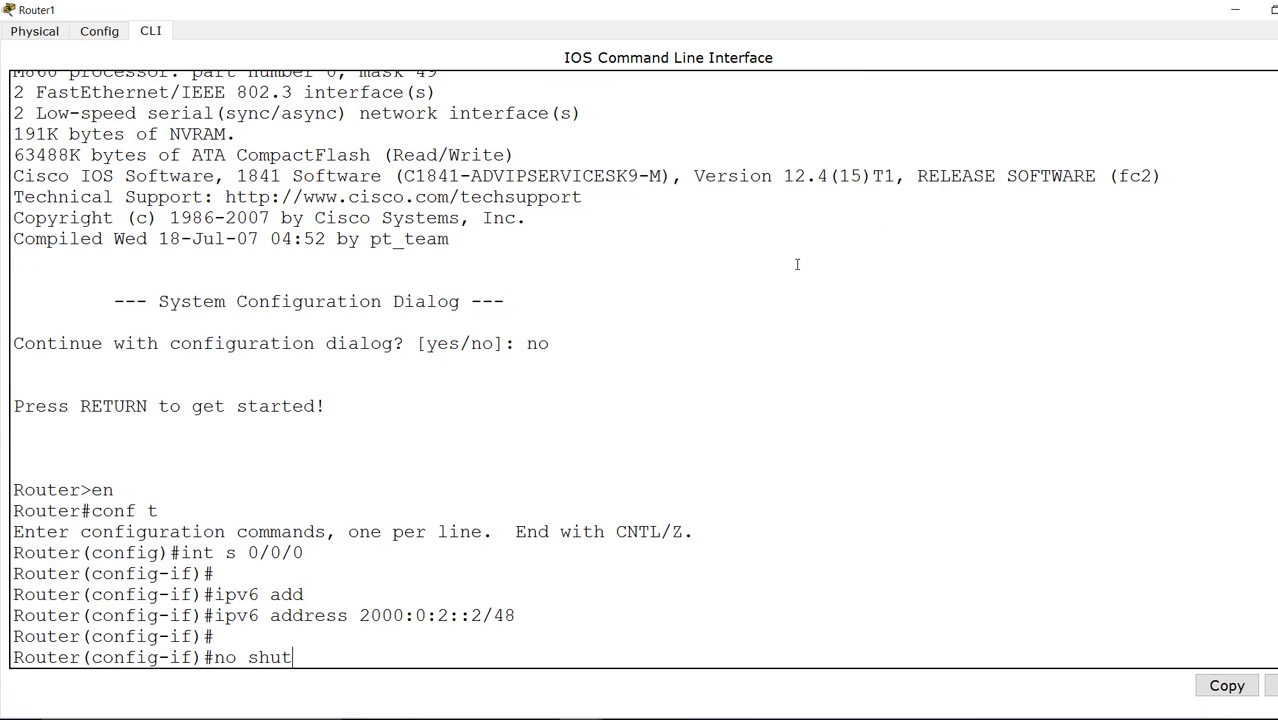
pyautogui.press('Return')
pyautogui.write('exit')
pyautogui.press('Return')
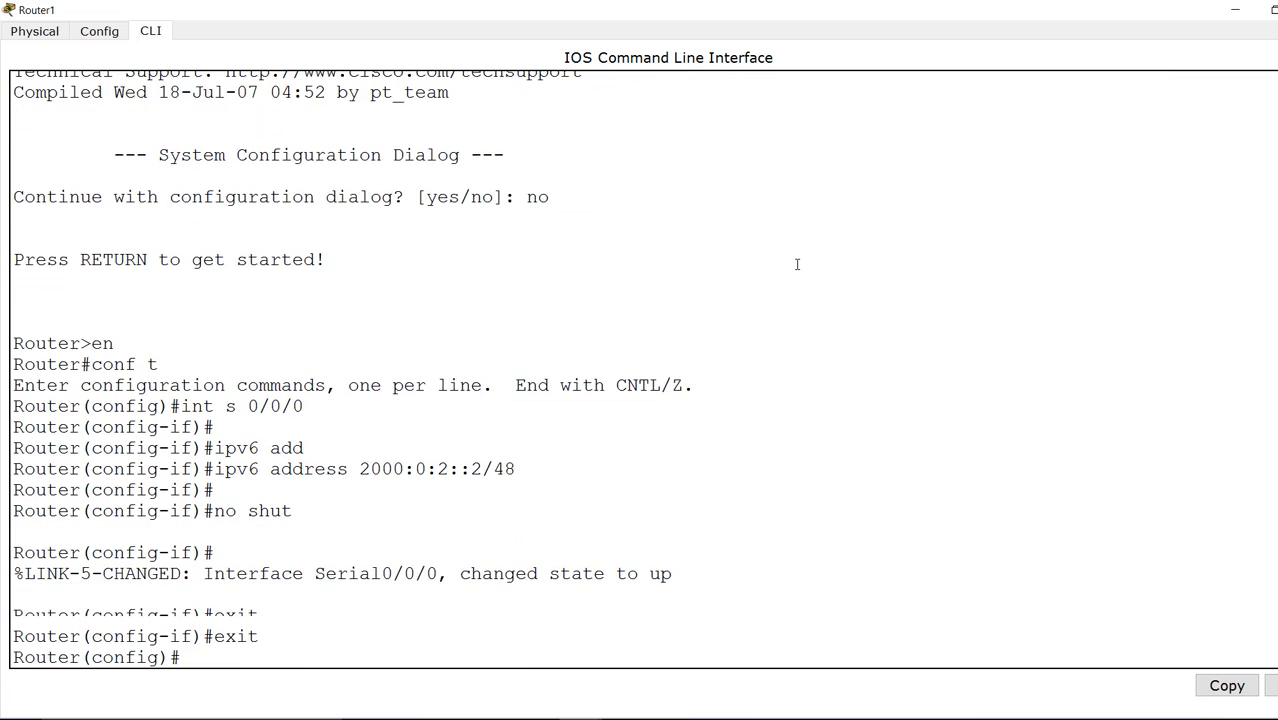
pyautogui.press('Return')
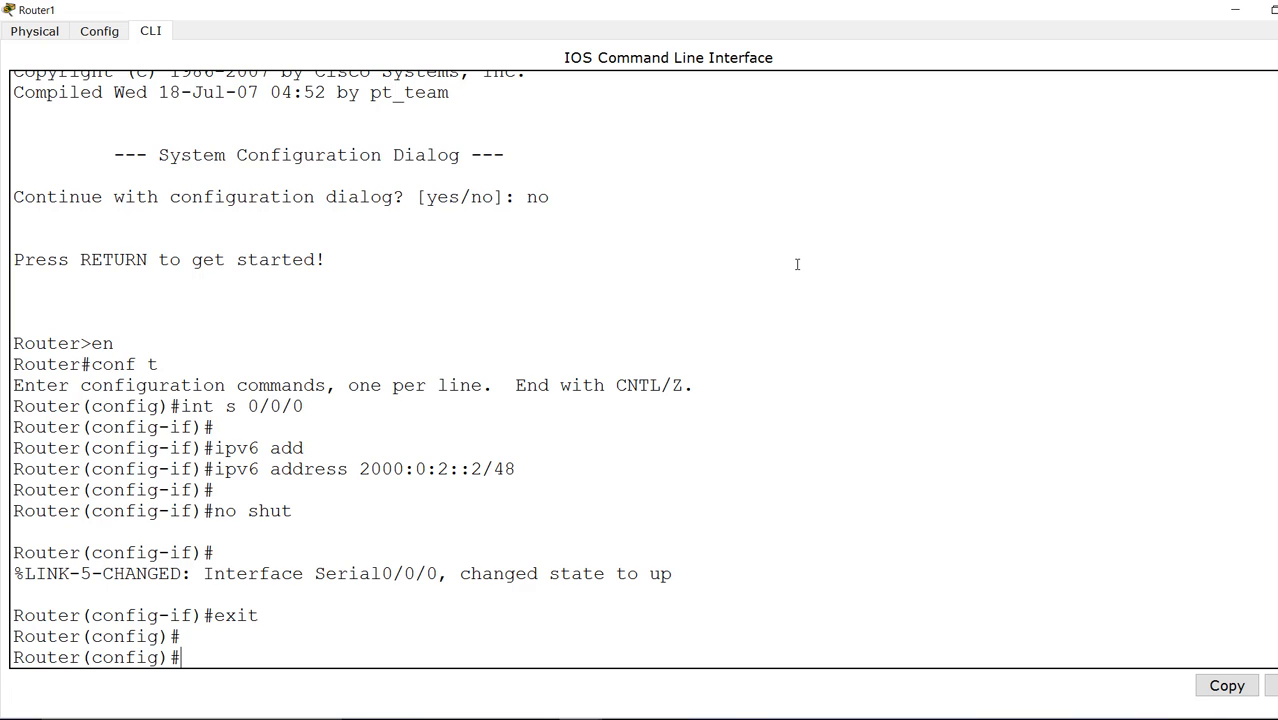
pyautogui.press('Return')
pyautogui.press('Return')
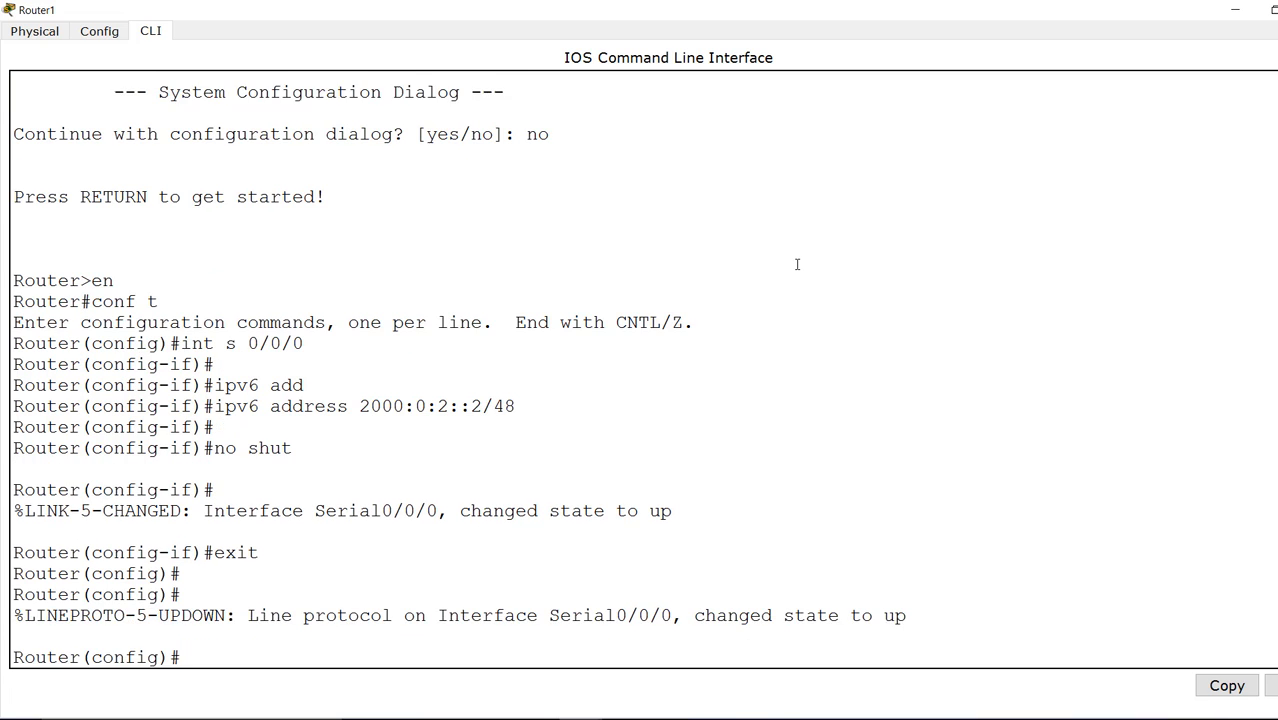
# Step: Select Router1's interface s 0/0/1 and assign it the IPv6 address 2000:0:3::1/48
pyautogui.write('int s')
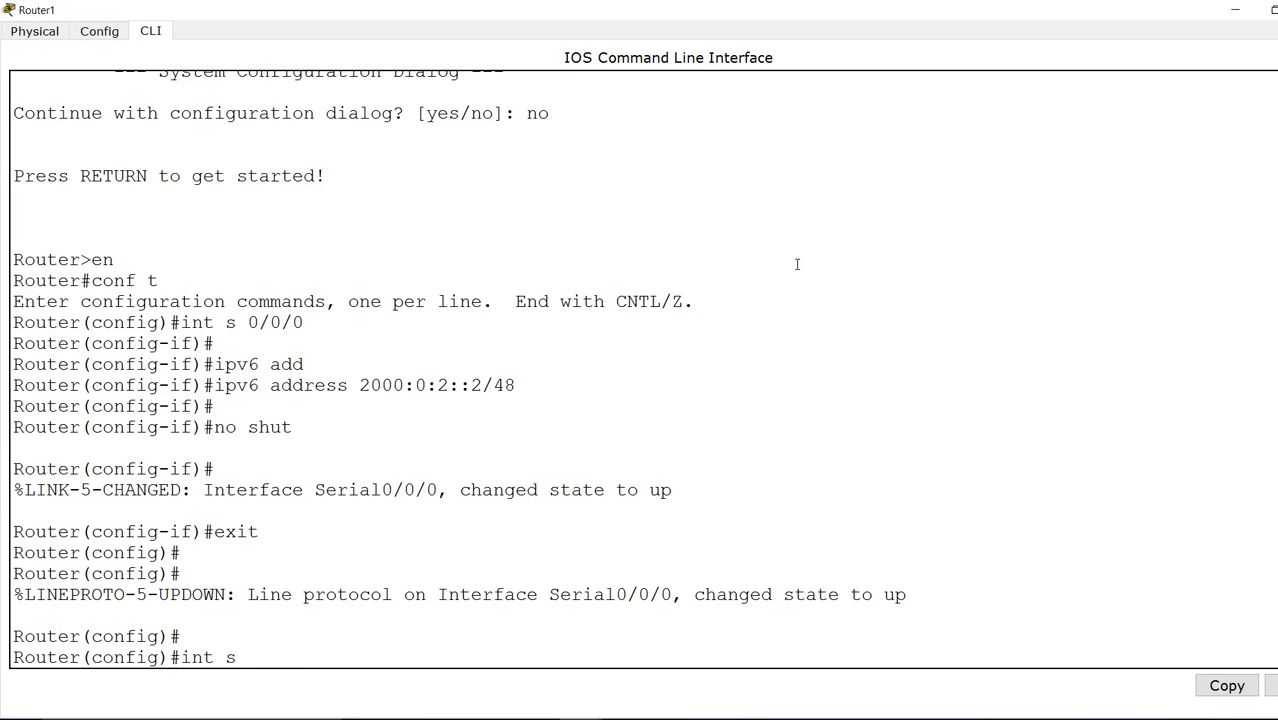
pyautogui.write(' 0/0/1')
pyautogui.press('Return')
pyautogui.press('Return')
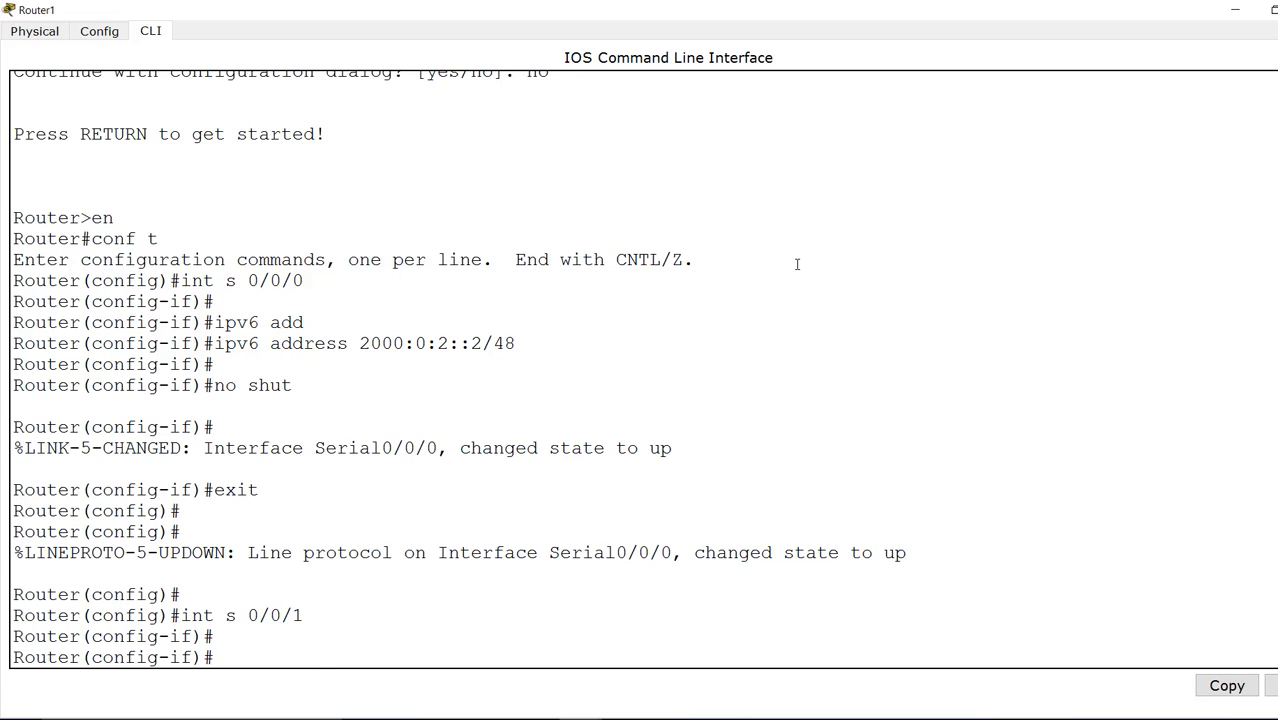
pyautogui.press('Up')
pyautogui.press('Up')
pyautogui.press('Up')
pyautogui.press('Up')
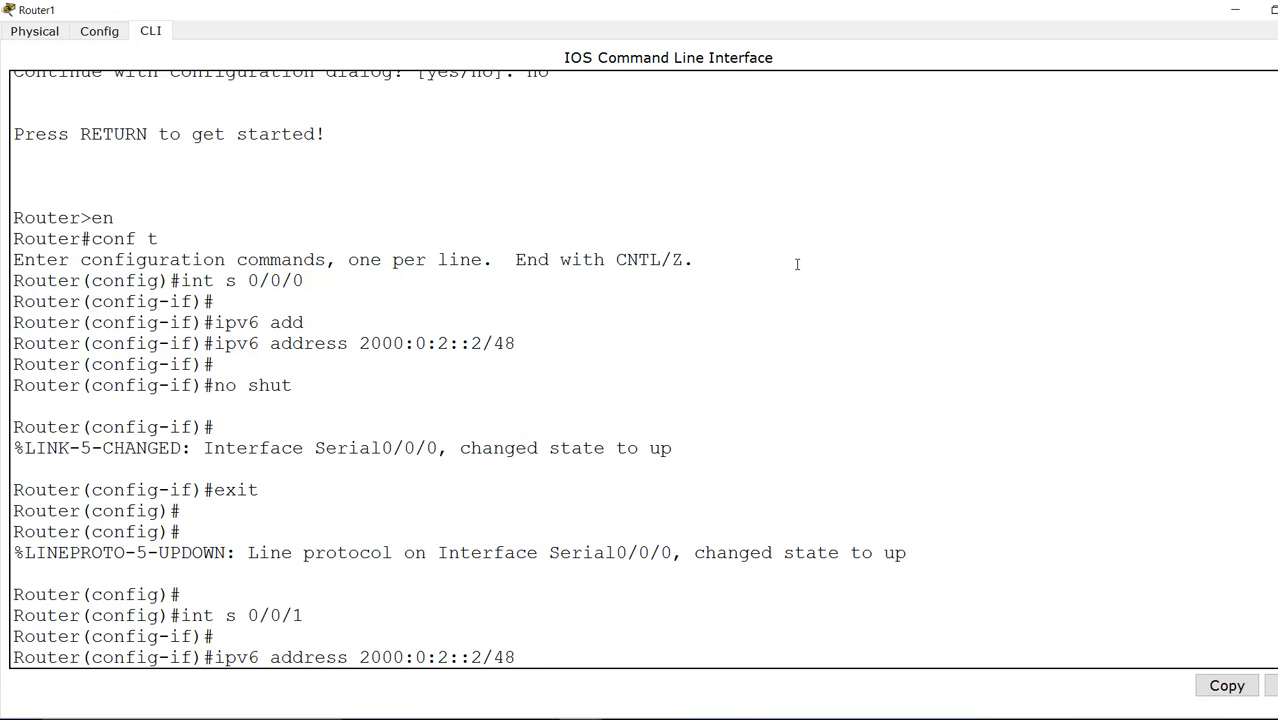
pyautogui.press('BackSpace')
pyautogui.write('1')
pyautogui.press('Left')
pyautogui.press('Left')
pyautogui.press('BackSpace')
pyautogui.write('3')
pyautogui.press('Return')
pyautogui.press('Return')
pyautogui.press('Return')
# Step: Enable Router1's s 0/0/1 interface with no shut and exit to global configuration mode
pyautogui.press('Up')
pyautogui.press('Up')
pyautogui.press('Up')
pyautogui.press('Up')
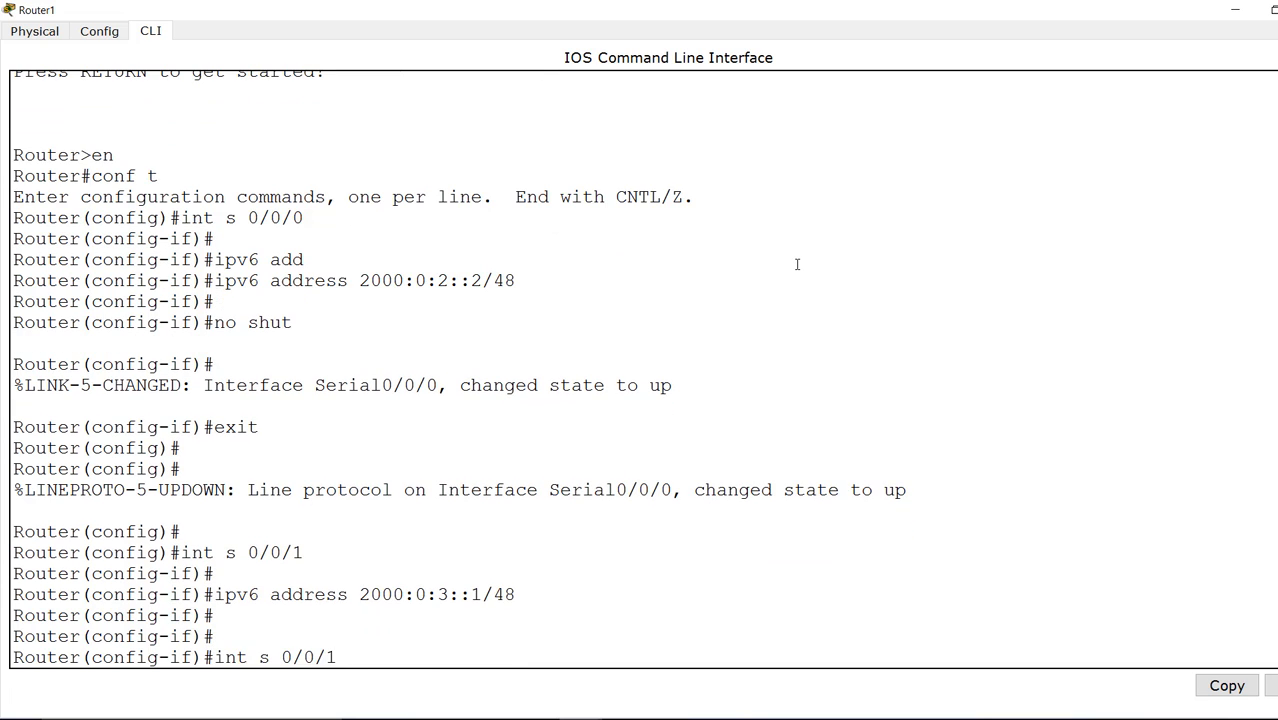
pyautogui.press('Return')
pyautogui.press('Return')
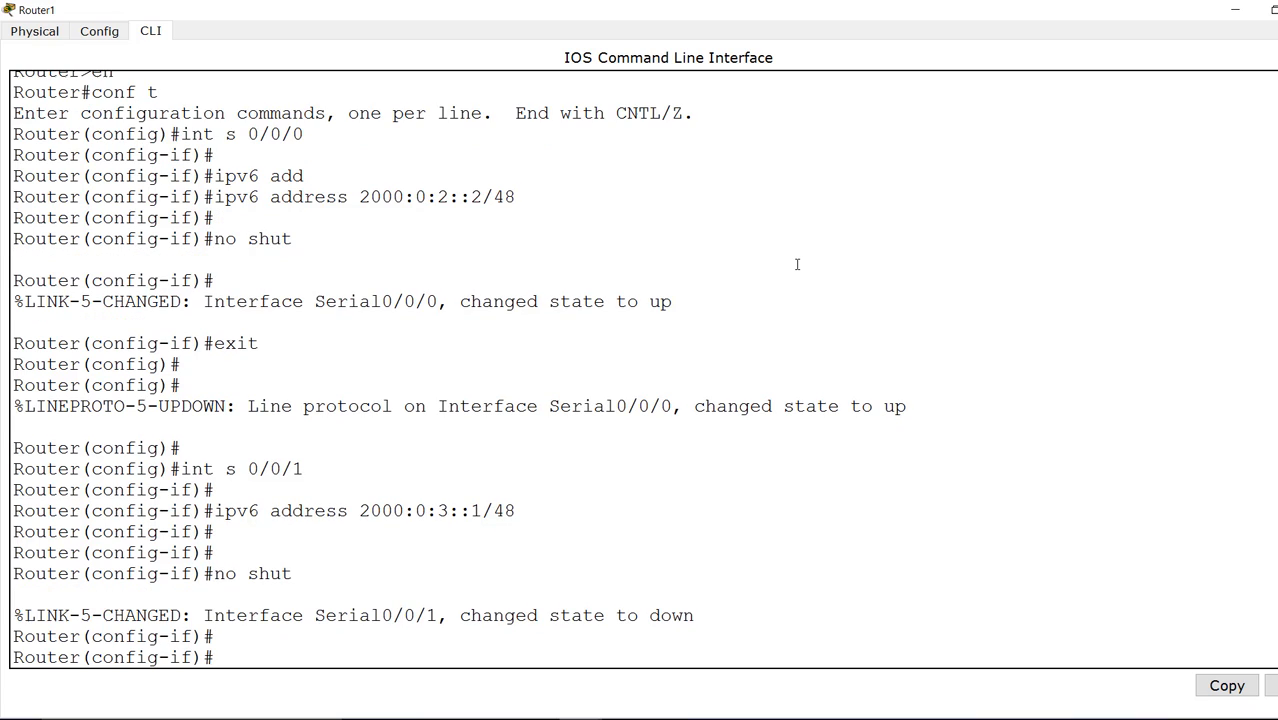
pyautogui.write('exit')
pyautogui.press('Return')
pyautogui.press('Return')
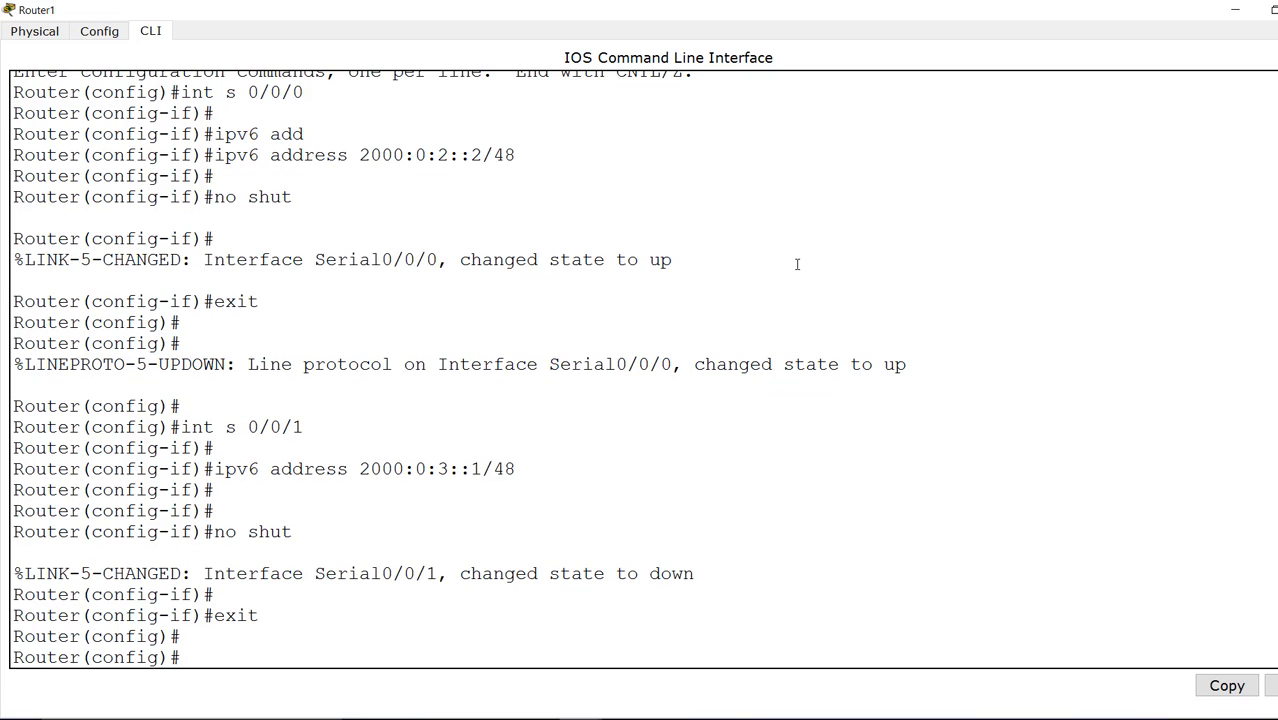
pyautogui.scroll(1, 846, 380)
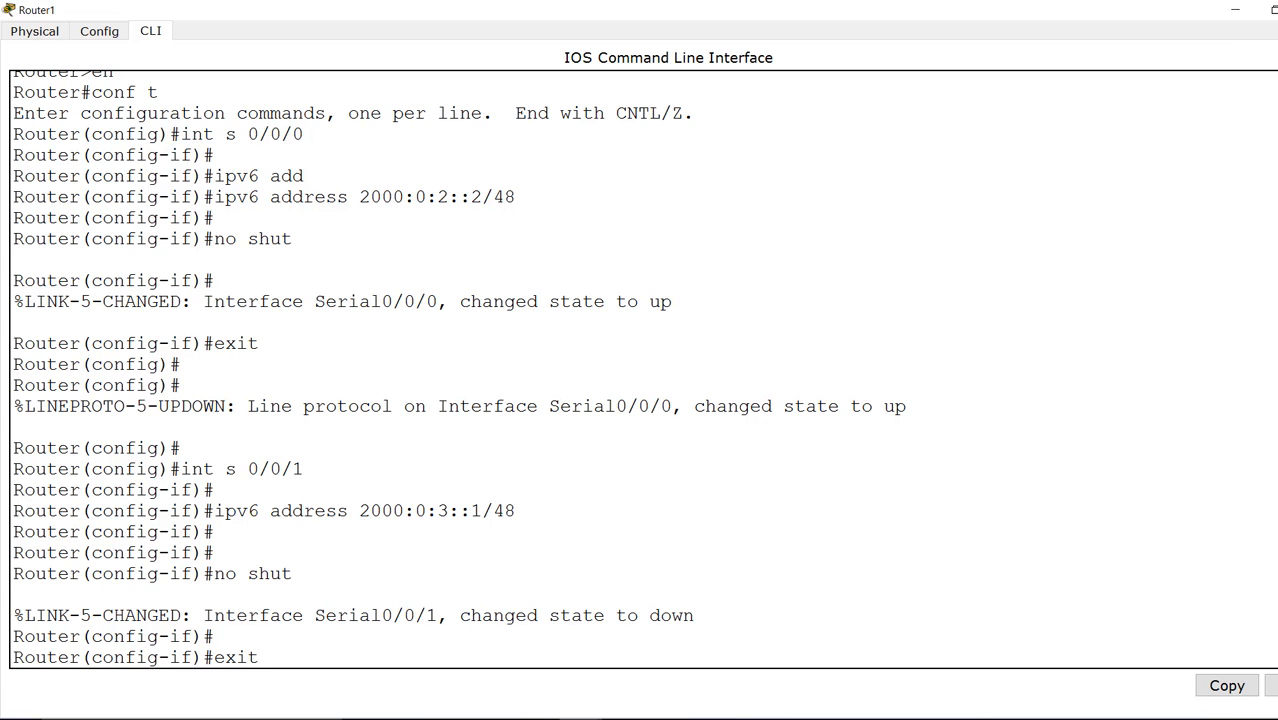
# Step: Leave Router1, open Router2's command line interface in a maximized window and answer no to the configuration dialog
pyautogui.click(1277, 10)
pyautogui.click(842, 310)
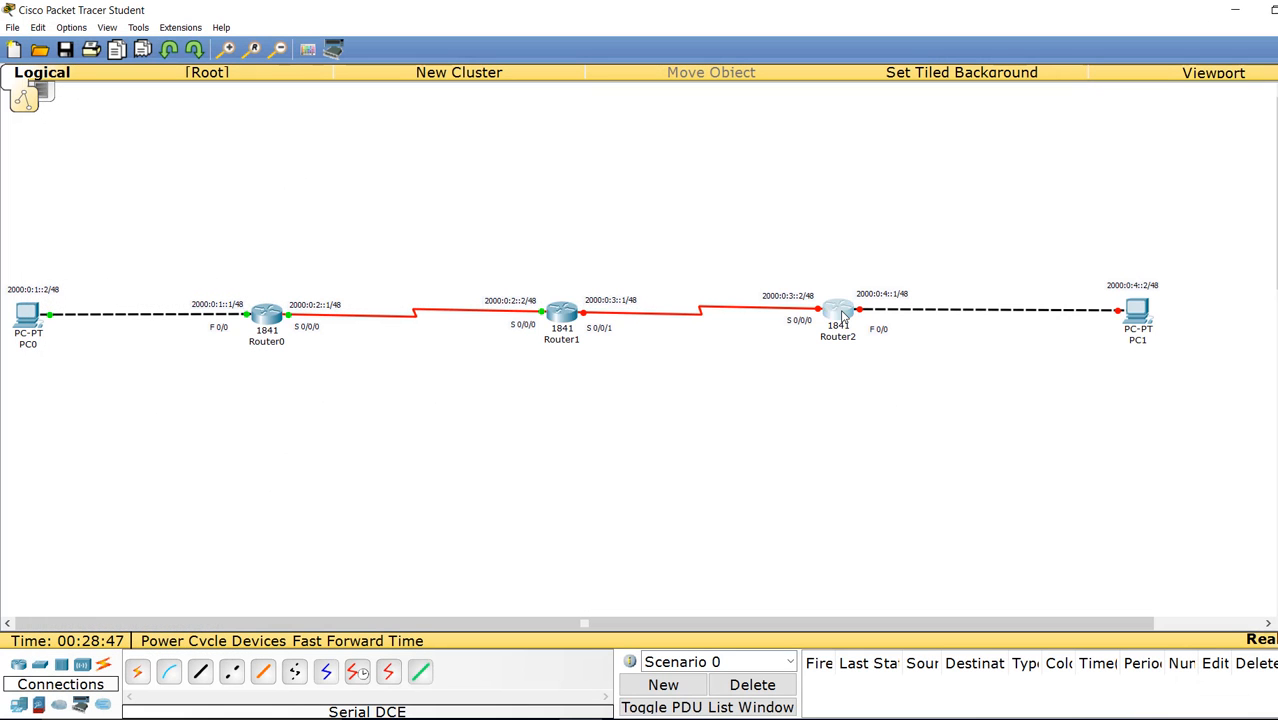
pyautogui.click(604, 227)
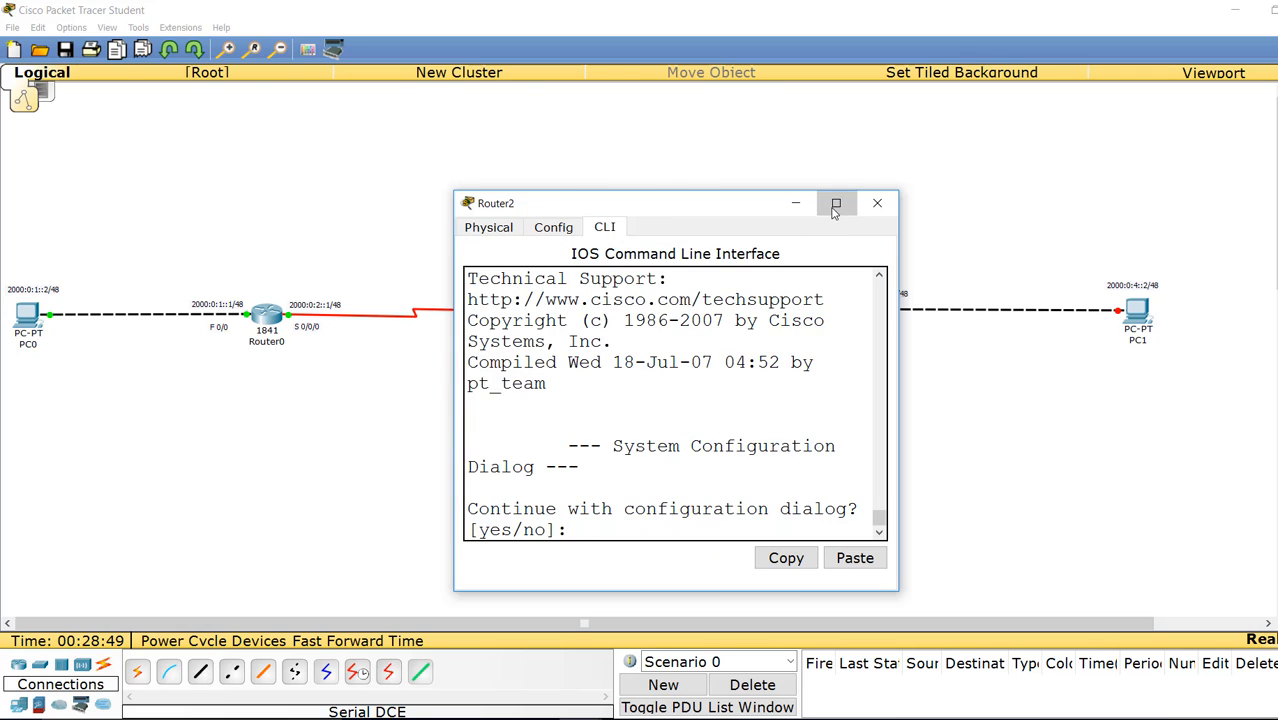
pyautogui.click(836, 203)
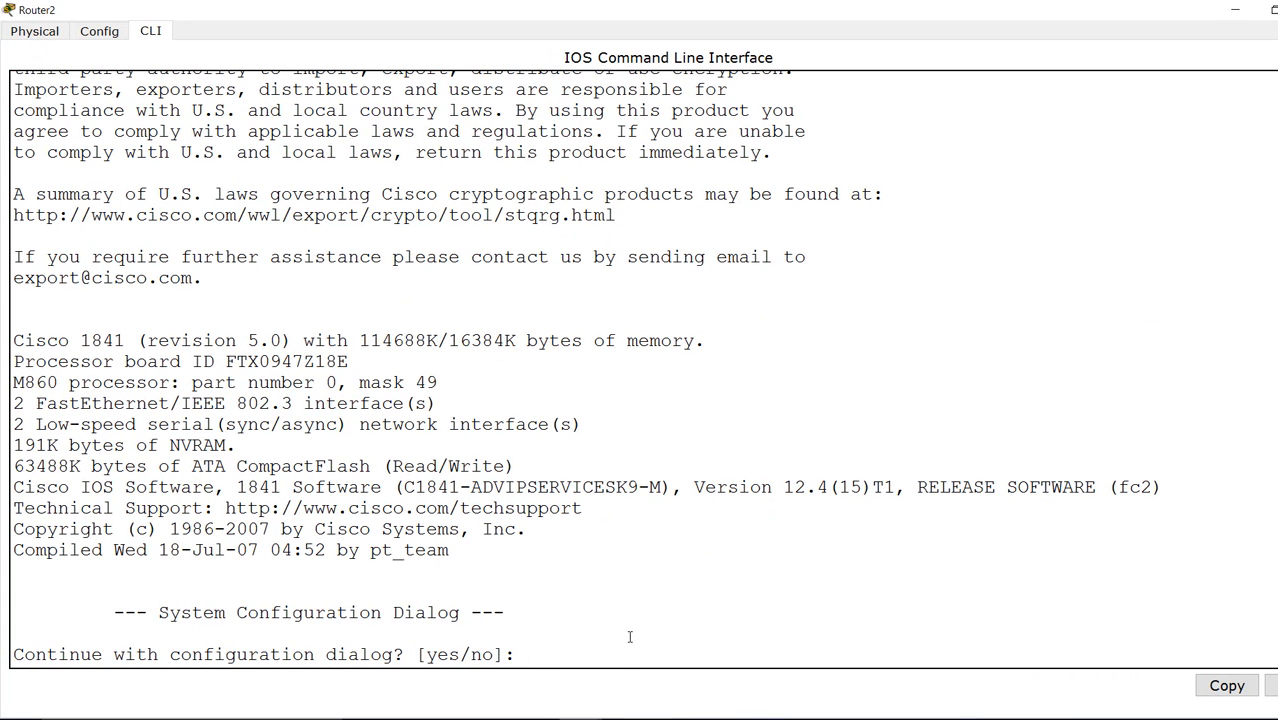
pyautogui.write('no')
pyautogui.press('Return')
pyautogui.press('Return')
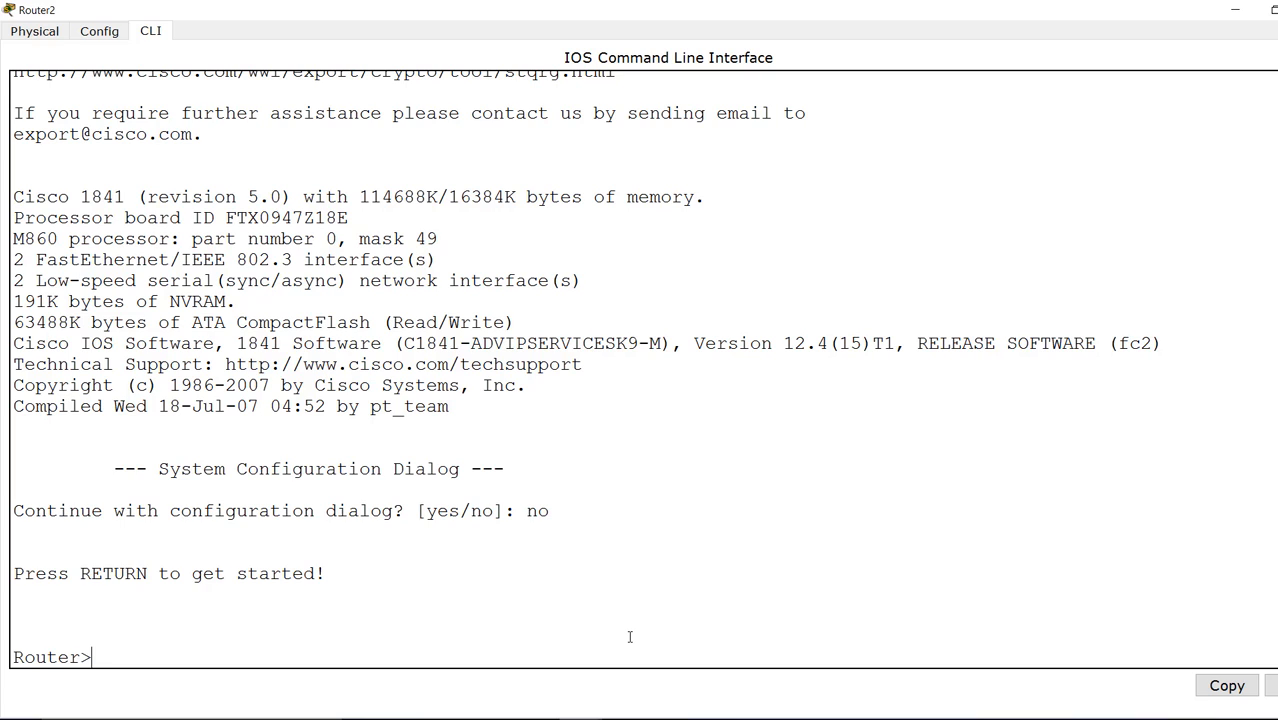
# Step: Enter privileged mode and global configuration mode on Router2 with en and conf t
pyautogui.write('en')
pyautogui.press('Return')
pyautogui.write('conf t')
pyautogui.press('Return')
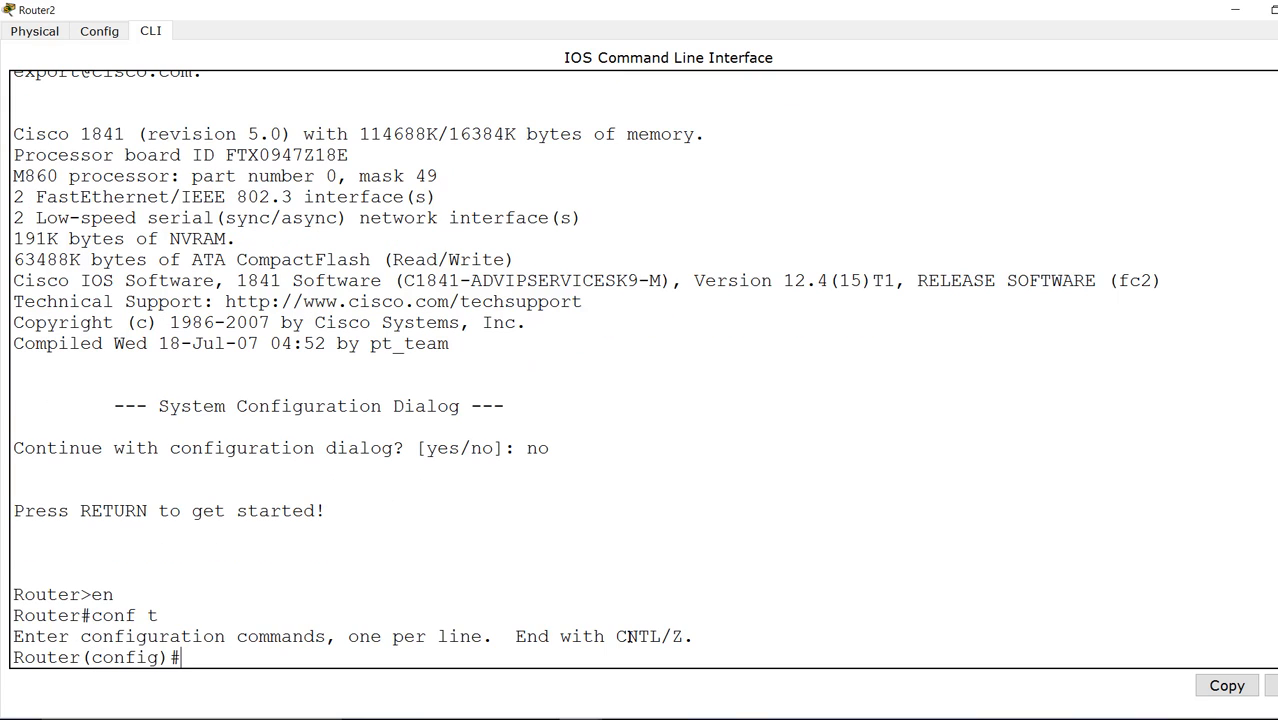
# Step: Select Router2's interface s 0/0/0 and assign it the IPv6 address 2000:0:3::2/48
pyautogui.write('int s 0/0/0')
pyautogui.press('Return')
pyautogui.press('Return')
pyautogui.write('ip')
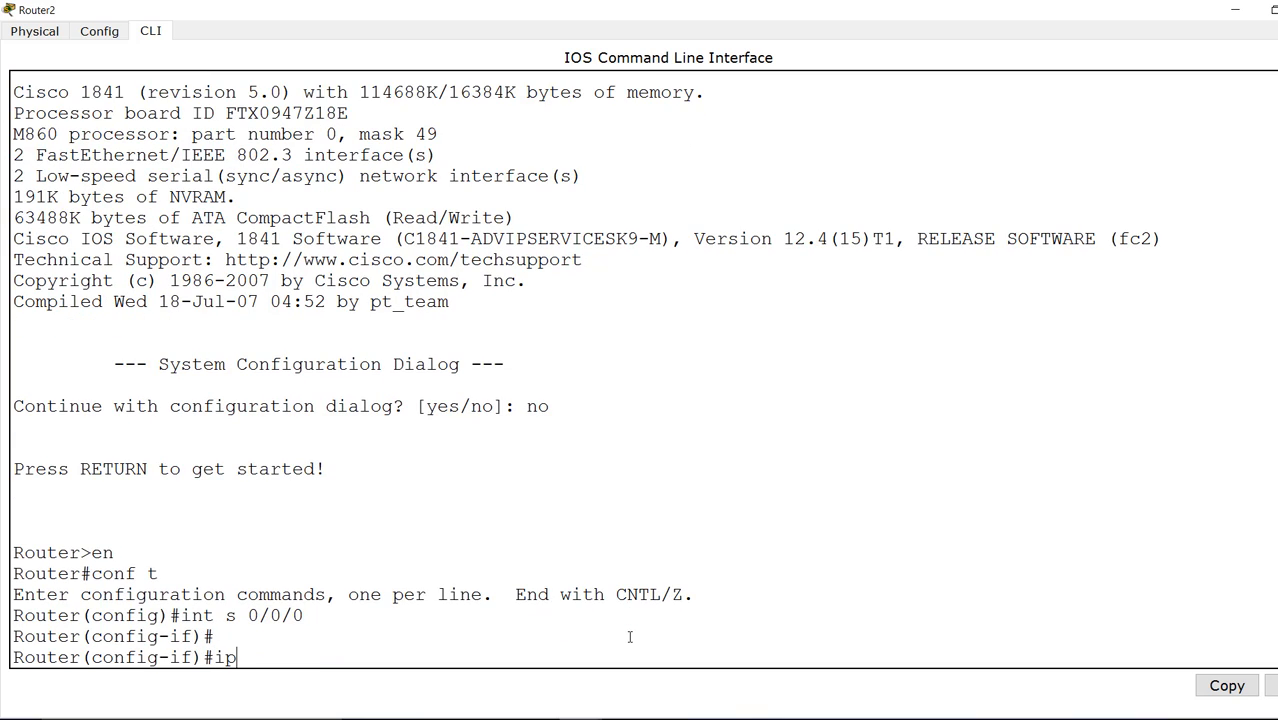
pyautogui.write('v6 add')
pyautogui.press('Tab')
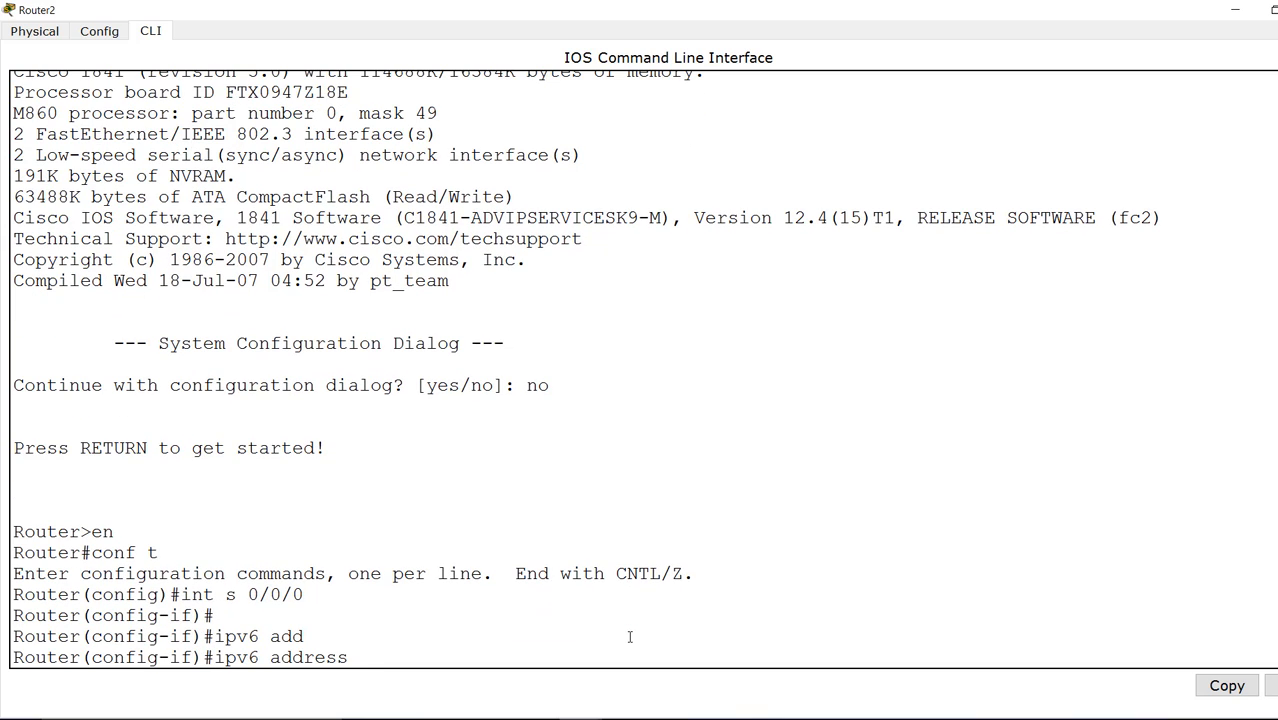
pyautogui.write('2000:0:3::2/48')
pyautogui.press('Return')
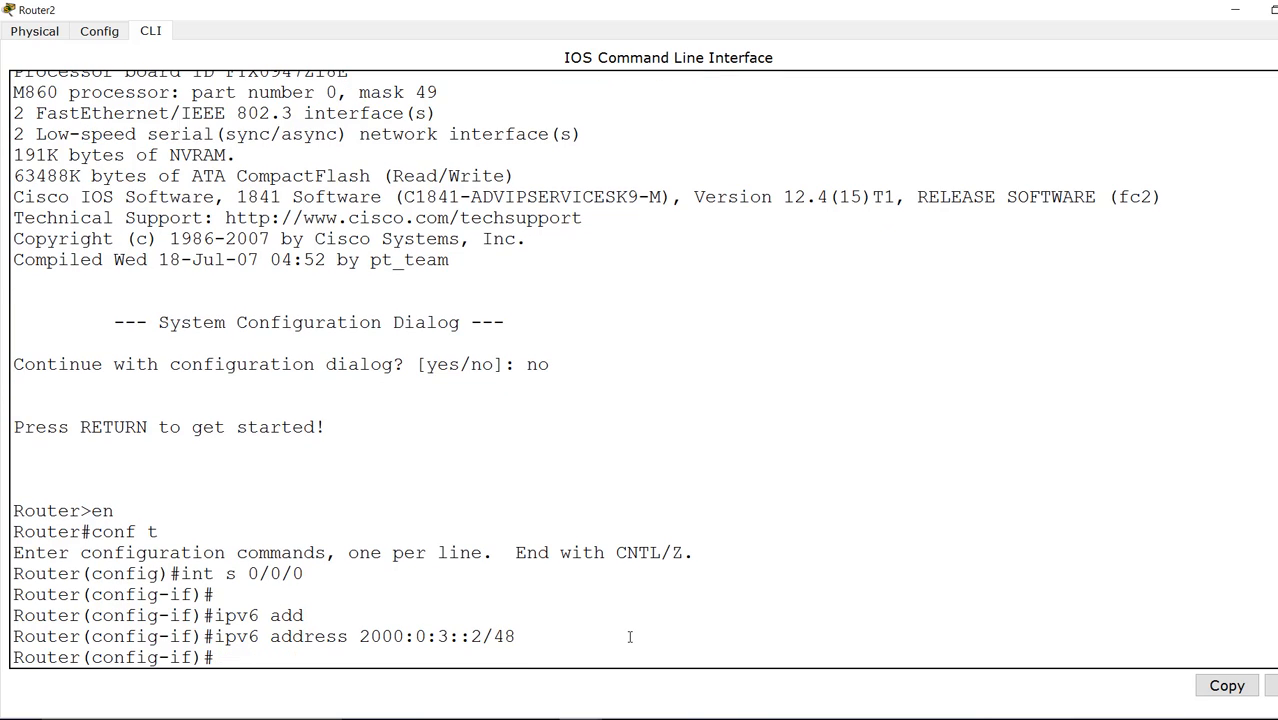
# Step: Enable Router2's s 0/0/0 interface with no shut and exit to global configuration mode
pyautogui.write('no shut')
pyautogui.press('Return')
pyautogui.write('exit')
pyautogui.press('Return')
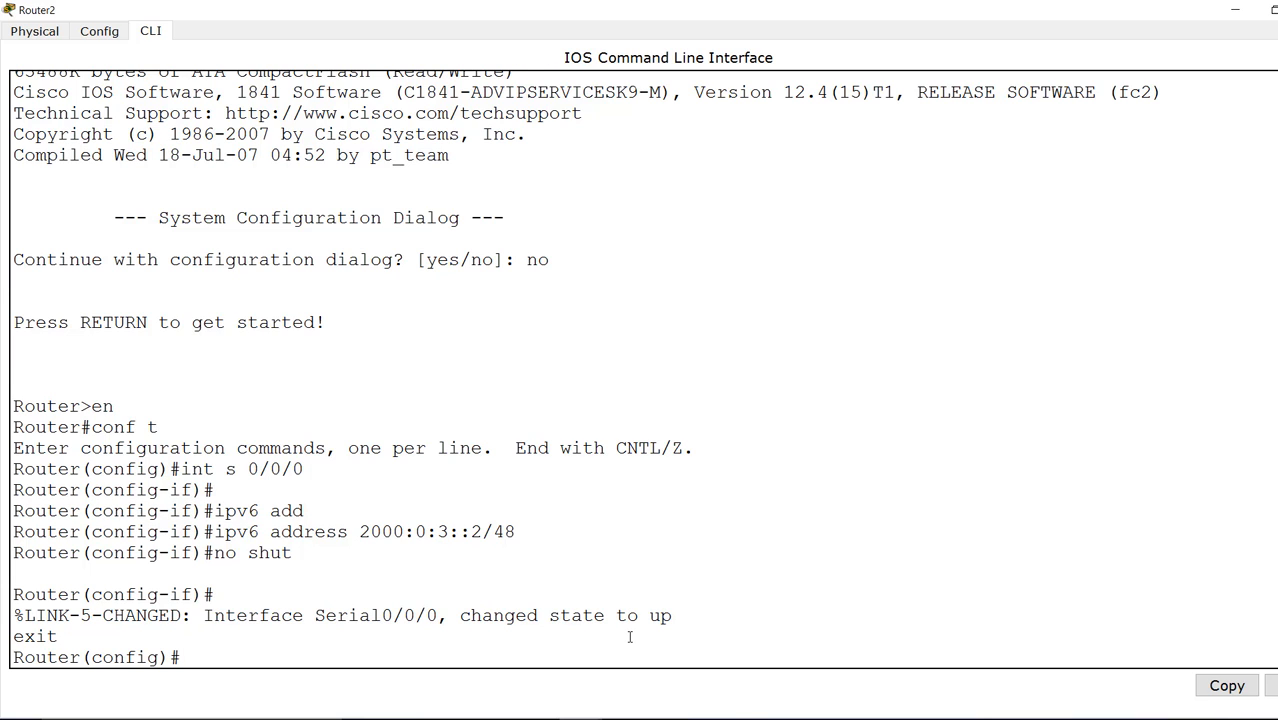
pyautogui.press('Return')
pyautogui.press('Return')
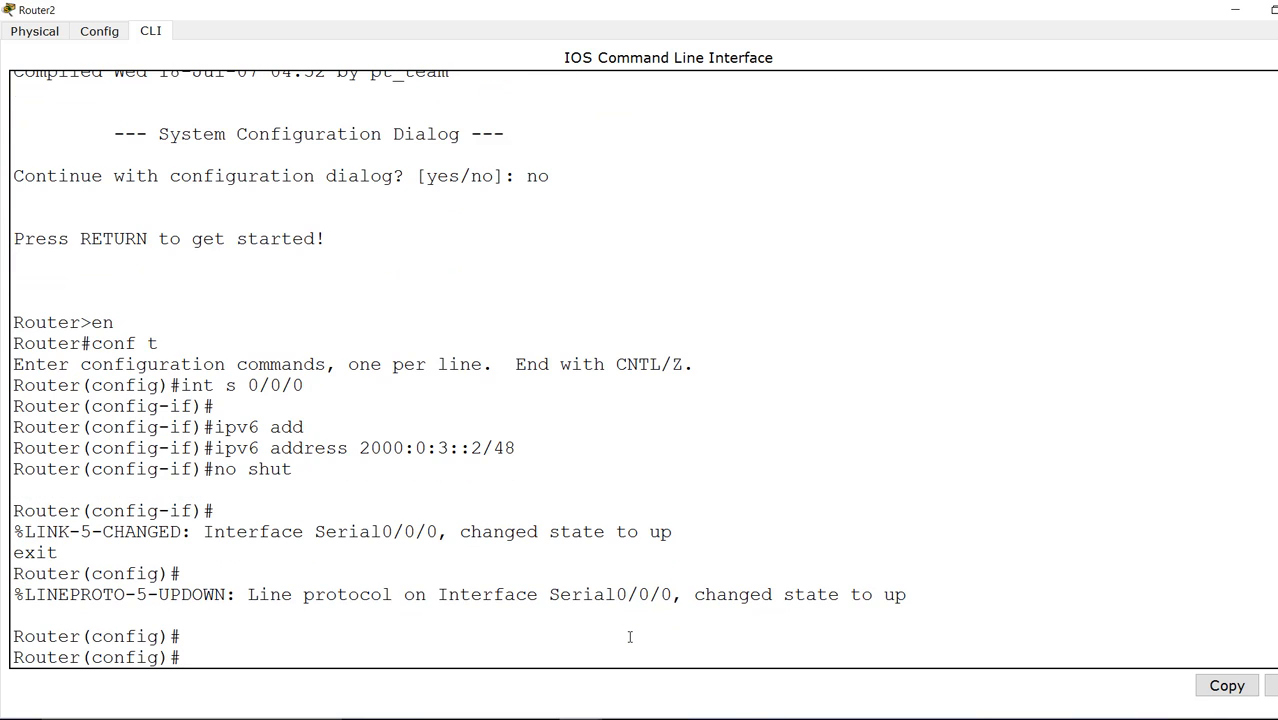
# Step: Select Router2's interface f 0/0 and assign it the IPv6 address 2000:0:4::1/48
pyautogui.write('int f 0/0')
pyautogui.press('Return')
pyautogui.press('Return')
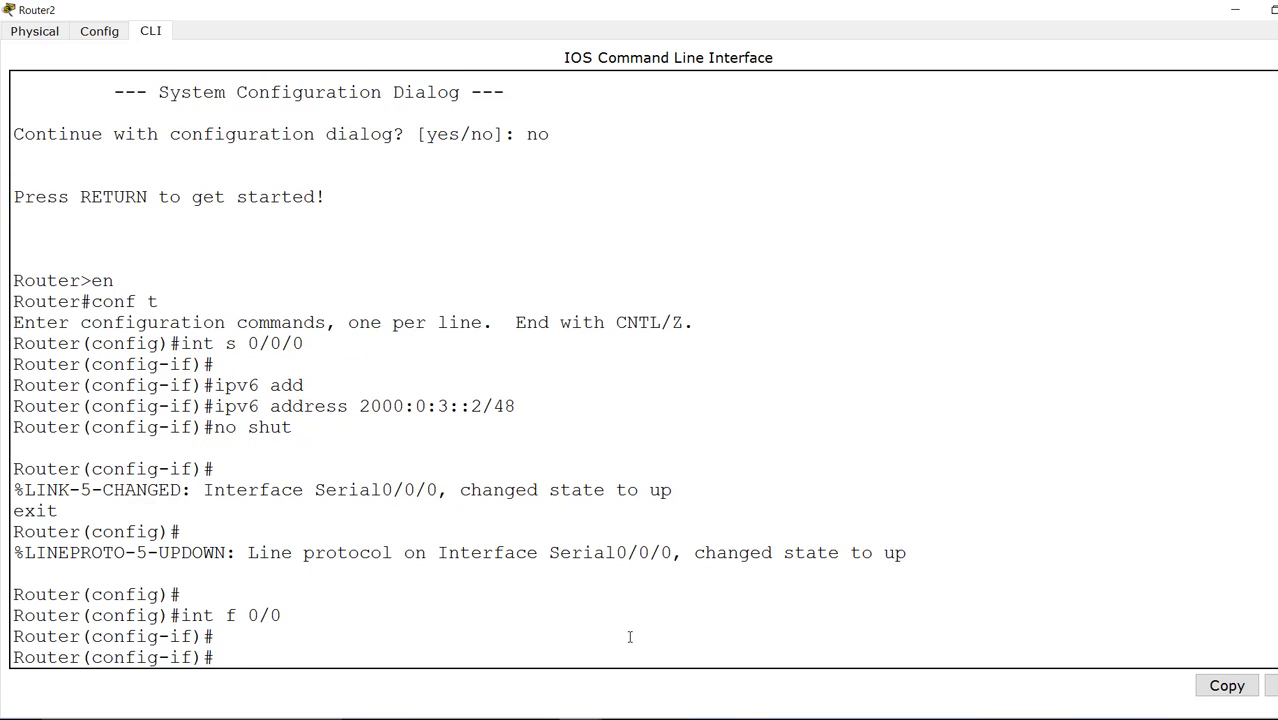
pyautogui.write('ipv6 add')
pyautogui.press('Tab')
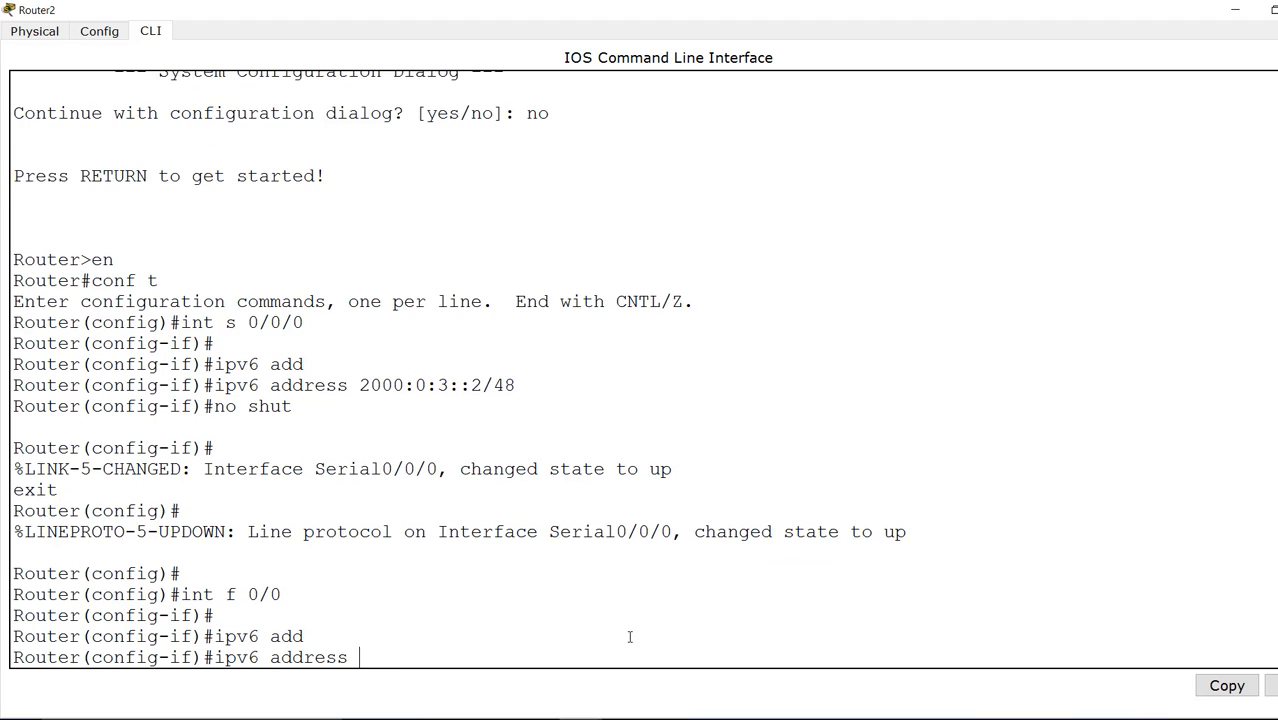
pyautogui.write('2000:0:4')
pyautogui.write('::1/48')
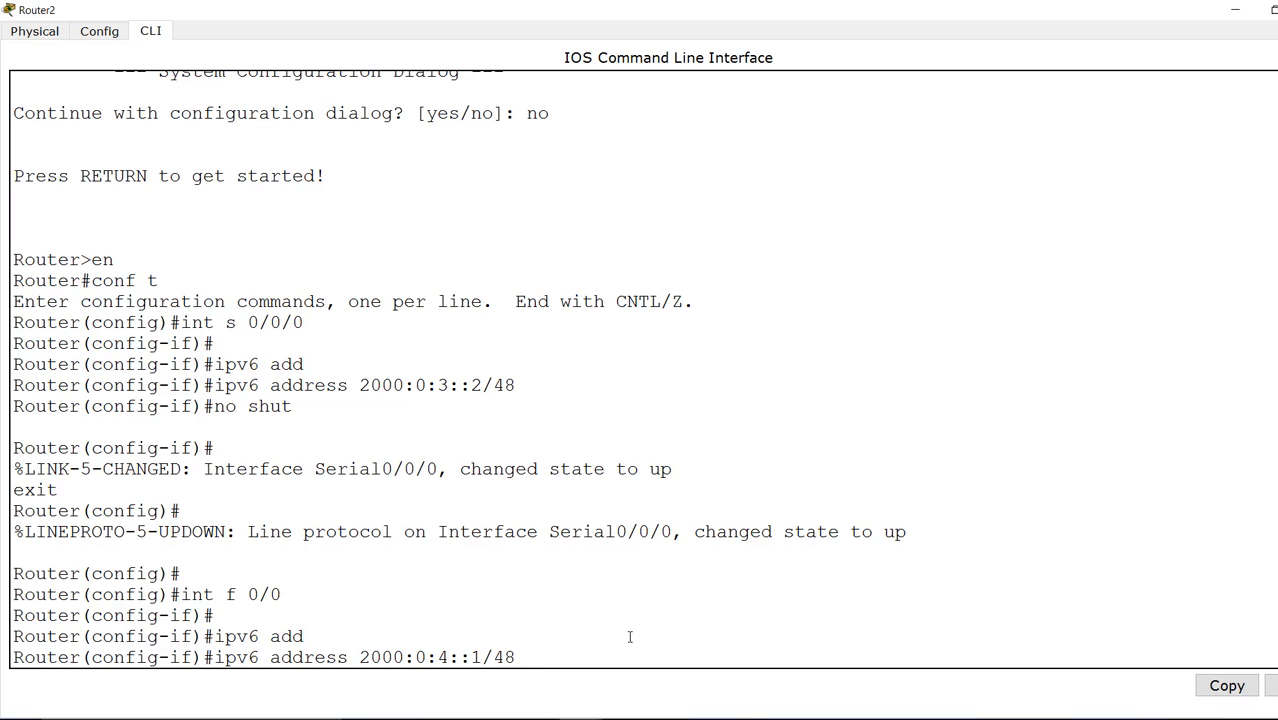
pyautogui.press('Return')
pyautogui.press('Return')
# Step: Enable Router2's f 0/0 interface with no shut and exit to global configuration mode
pyautogui.write('no shut')
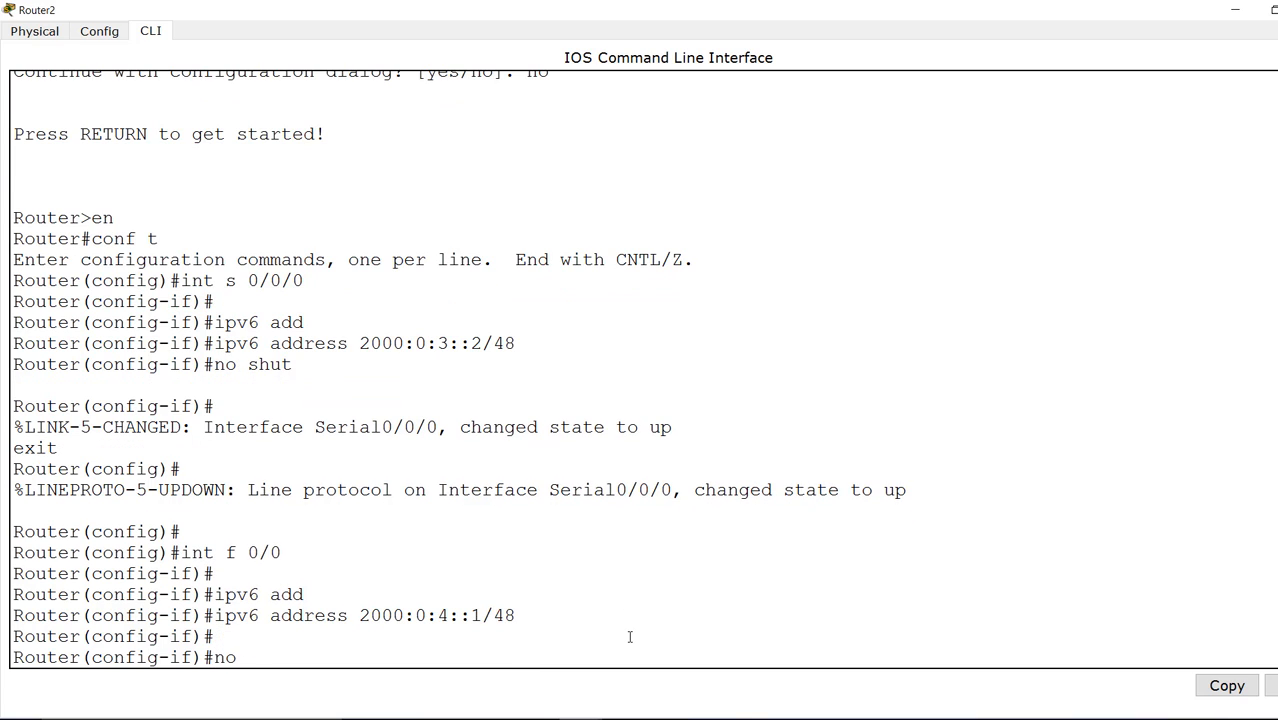
pyautogui.press('Return')
pyautogui.write('exit')
pyautogui.press('Return')
pyautogui.press('Return')
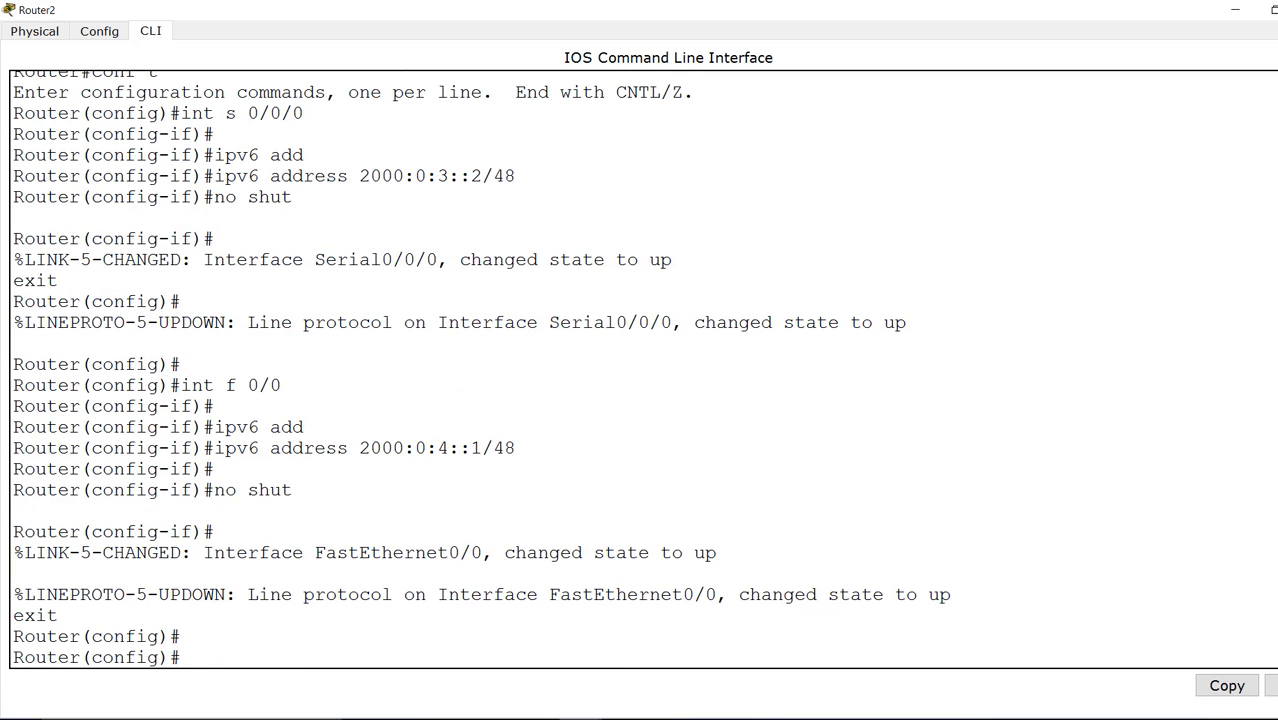
# Step: Return to the network topology and open Router0's command line interface in a maximized window
pyautogui.hotkey('alt', 'Tab')
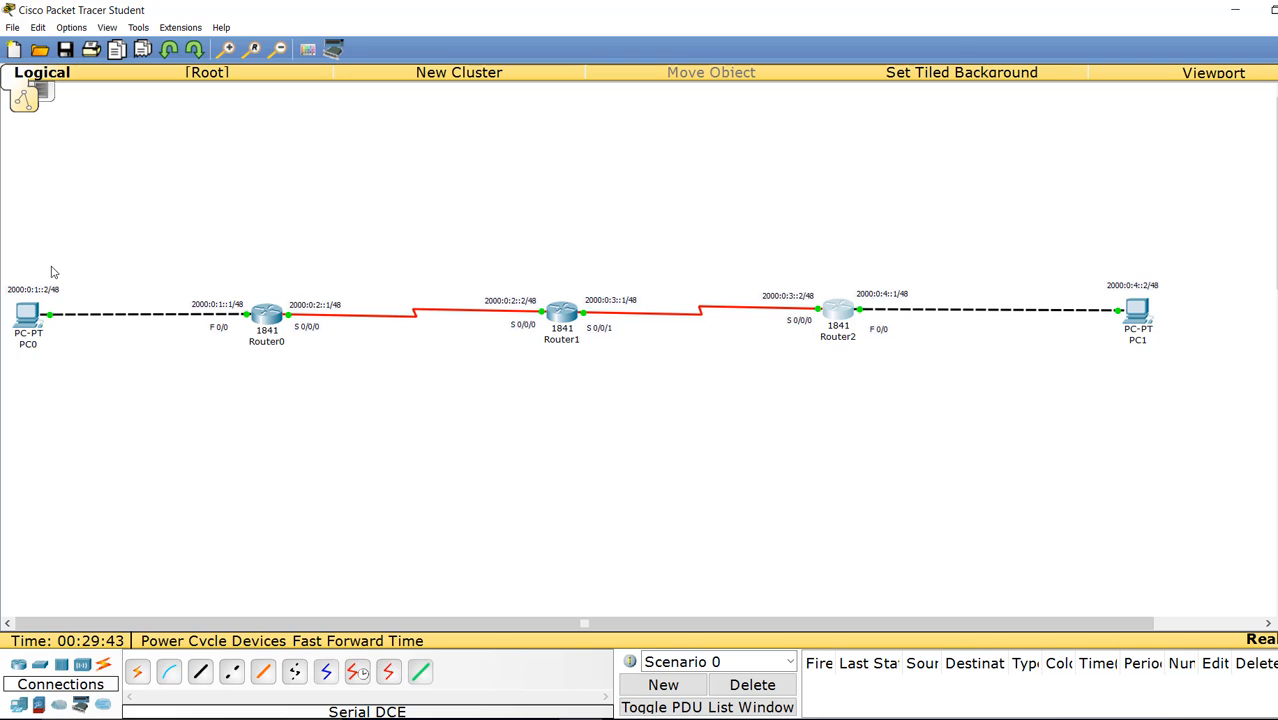
pyautogui.moveTo(3, 256); pyautogui.dragTo(1169, 423)
pyautogui.moveTo(173, 262); pyautogui.dragTo(342, 408)
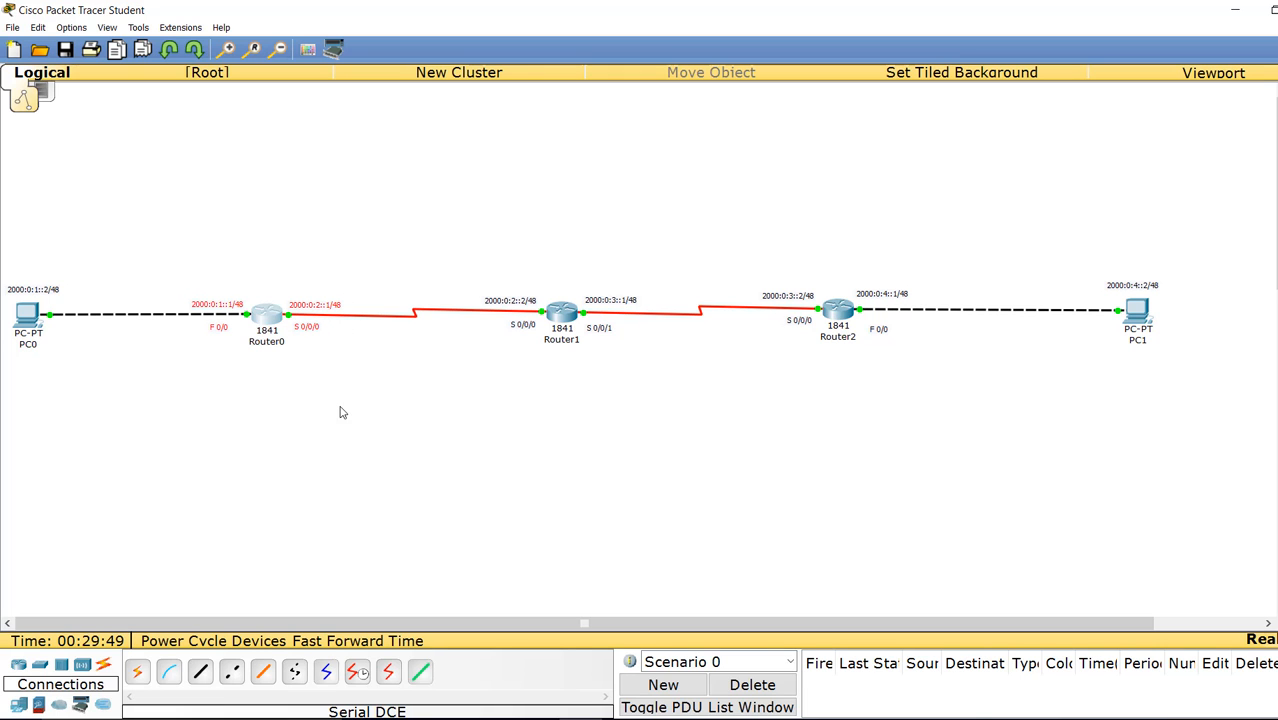
pyautogui.click(266, 318)
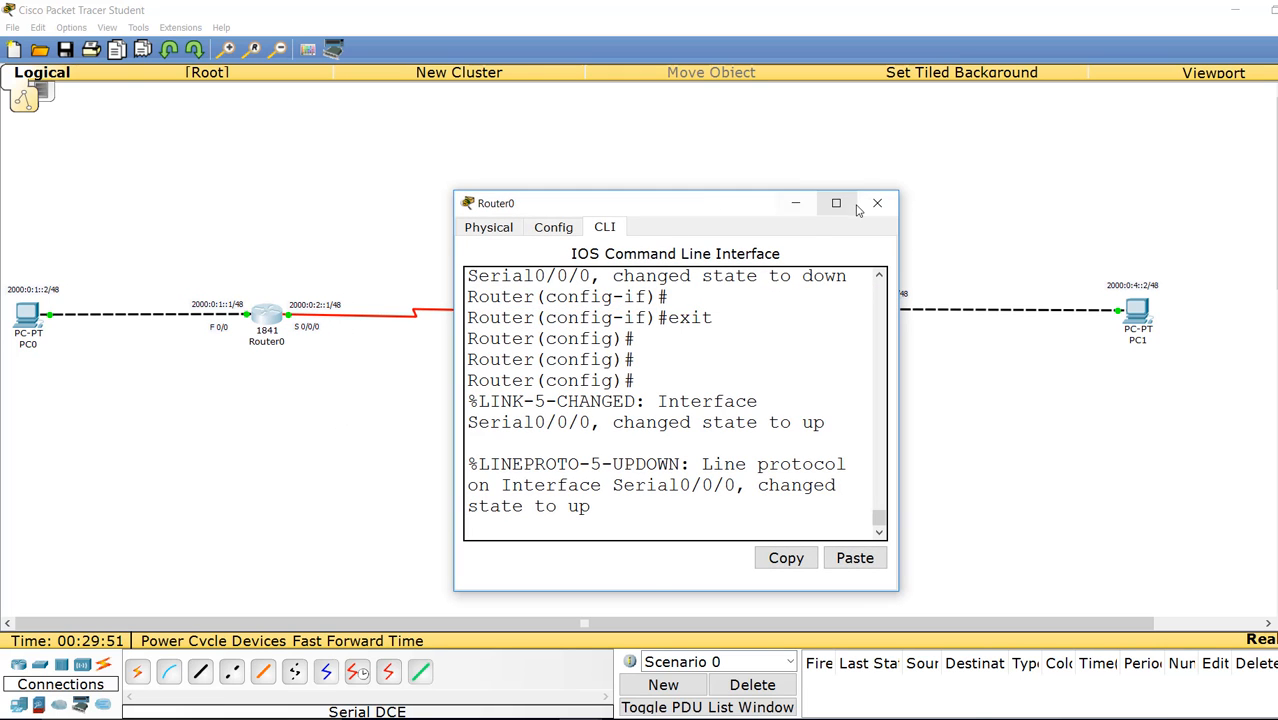
pyautogui.click(838, 202)
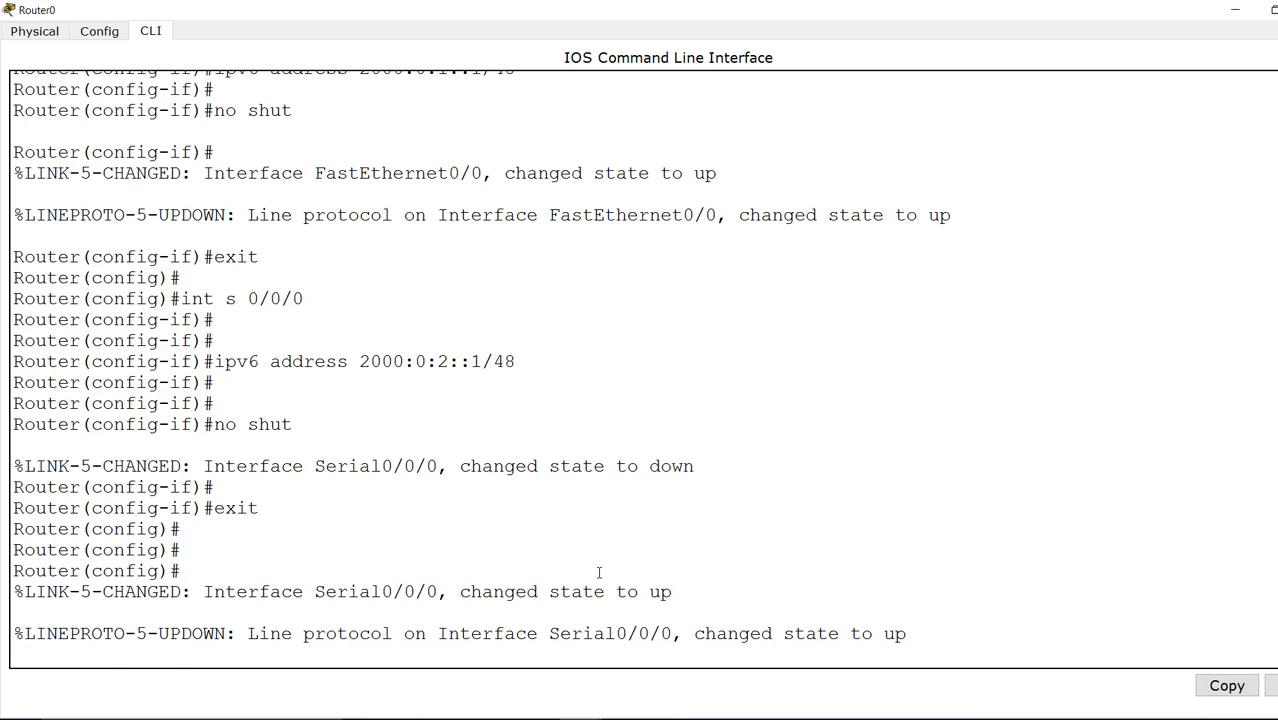
pyautogui.press('Return')
pyautogui.press('Return')
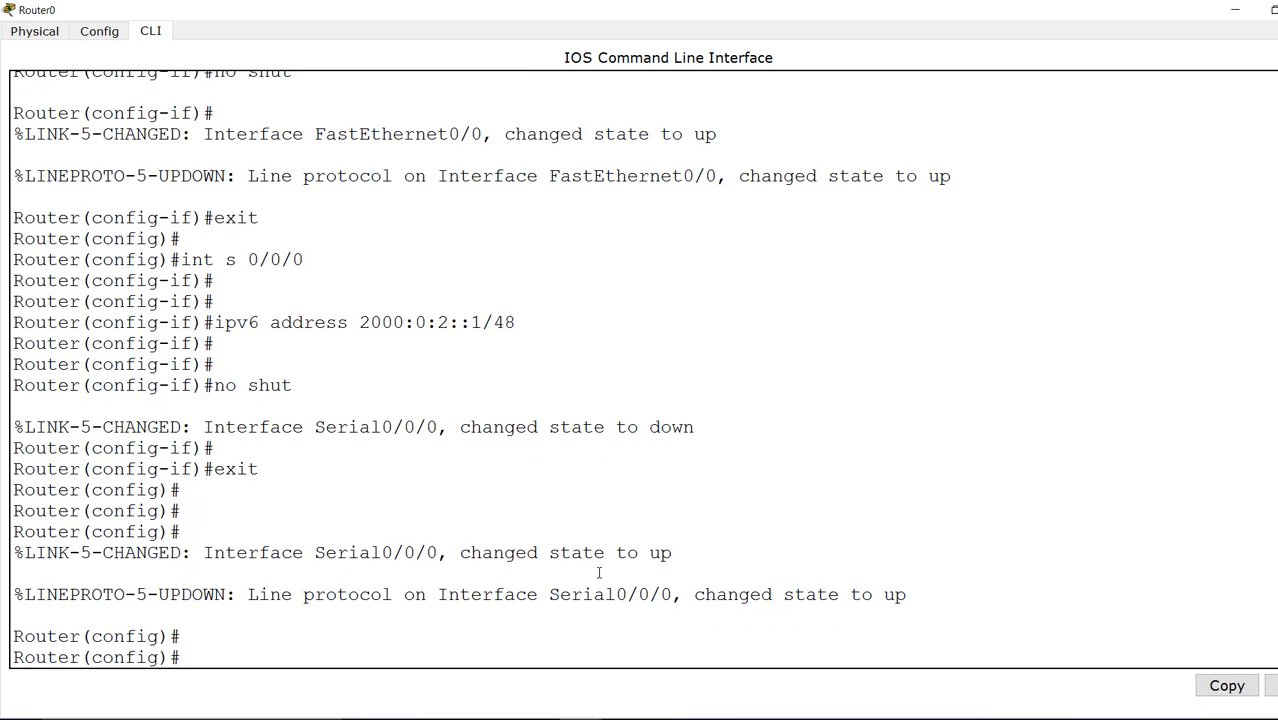
# Step: Leave configuration mode on Router0 and display its IPv6 routing table with show ipv6 route
pyautogui.hotkey('ctrl', 'z')
pyautogui.write('show')
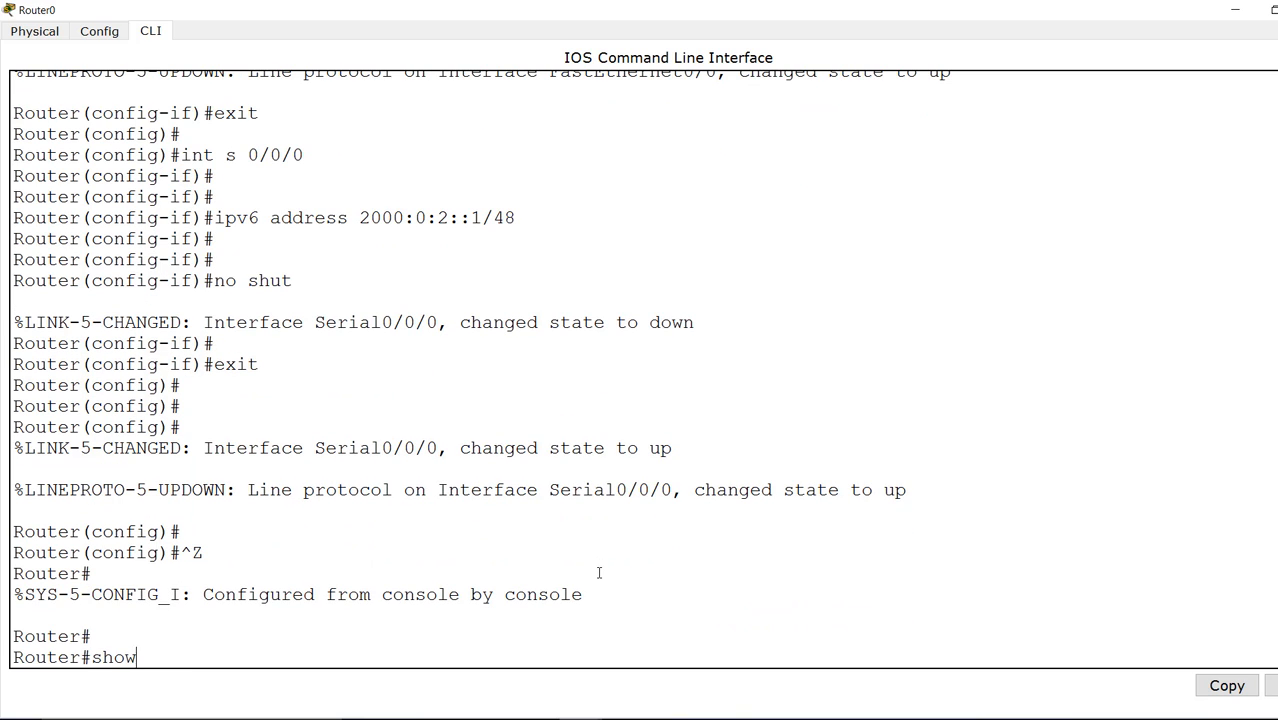
pyautogui.write(' ipv6 rouo')
pyautogui.press('Tab')
pyautogui.press('BackSpace')
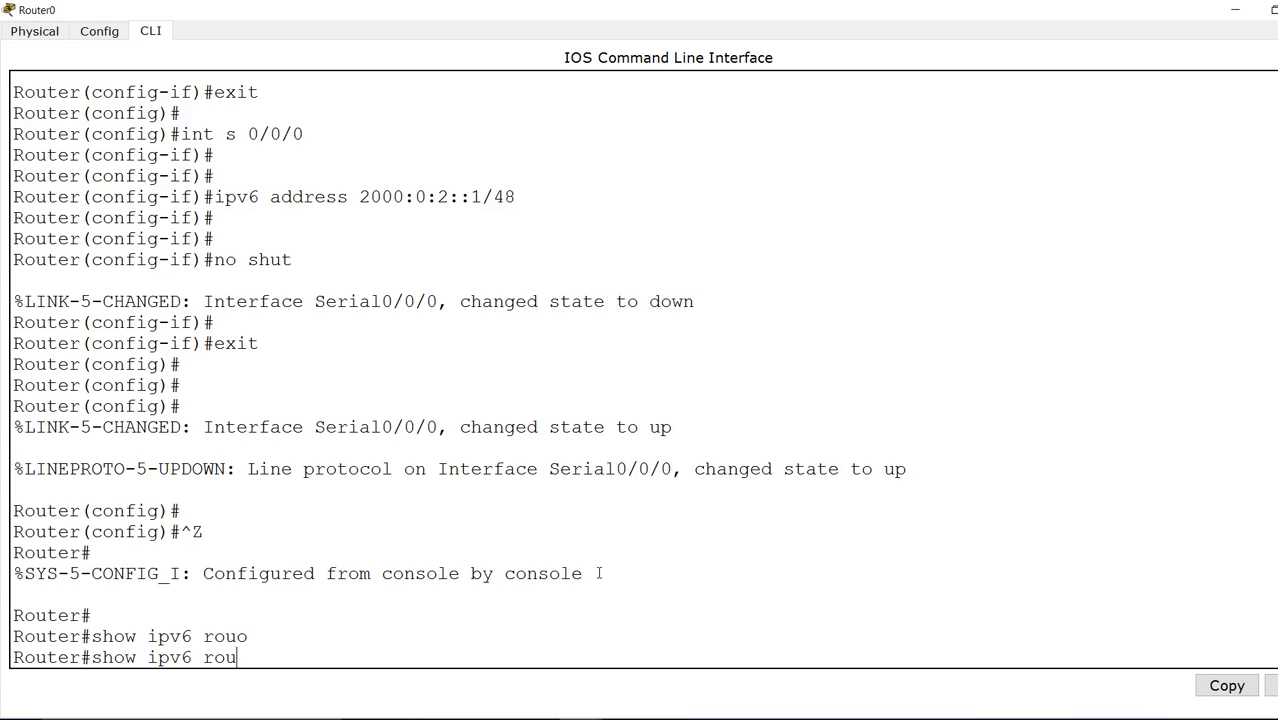
pyautogui.press('Tab')
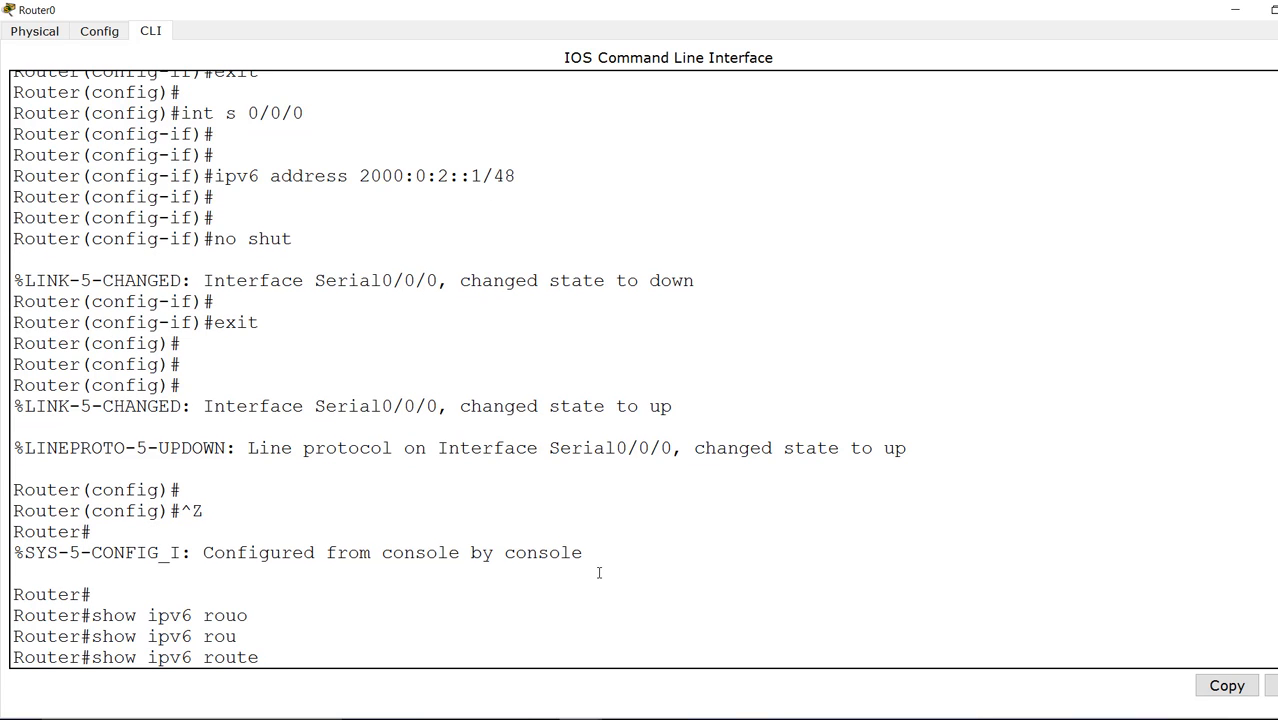
pyautogui.press('Return')
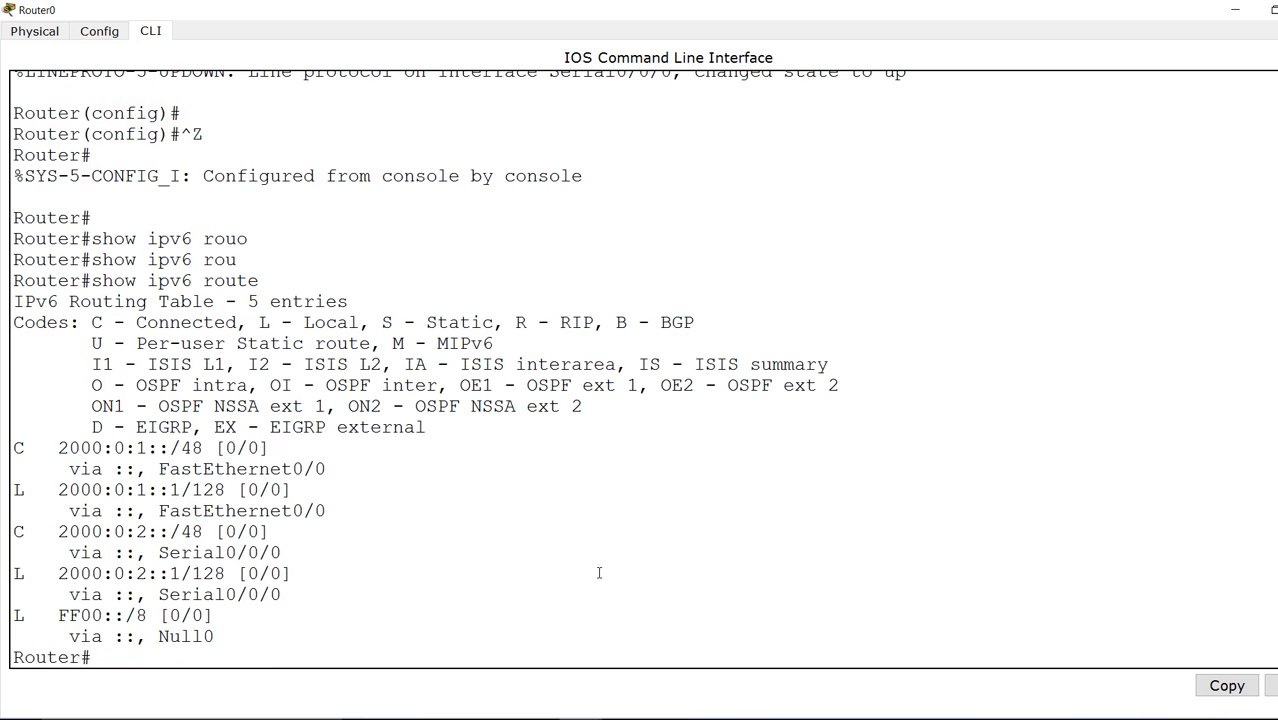
# Step: Match the C and L codes of Router0's IPv6 routing table entries against the code legend
pyautogui.moveTo(14, 301); pyautogui.dragTo(359, 301)
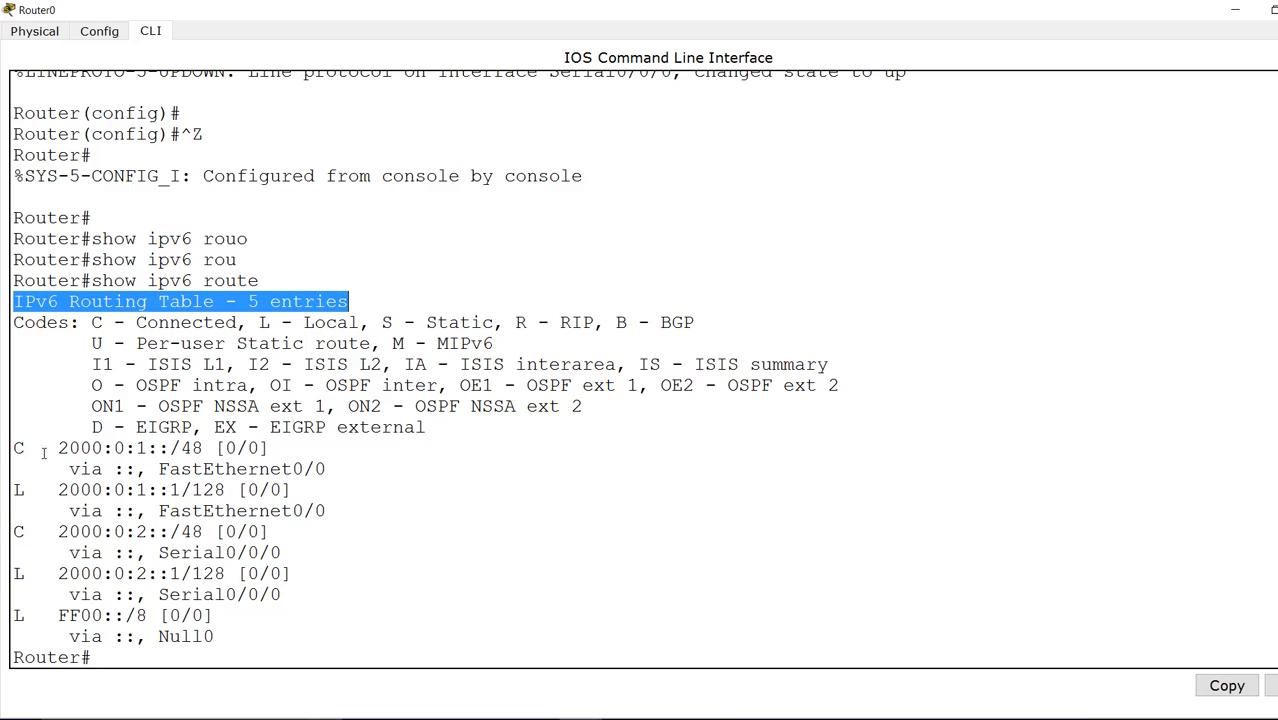
pyautogui.moveTo(13, 449); pyautogui.dragTo(34, 450)
pyautogui.moveTo(92, 322); pyautogui.dragTo(204, 322)
pyautogui.moveTo(13, 490); pyautogui.dragTo(35, 490)
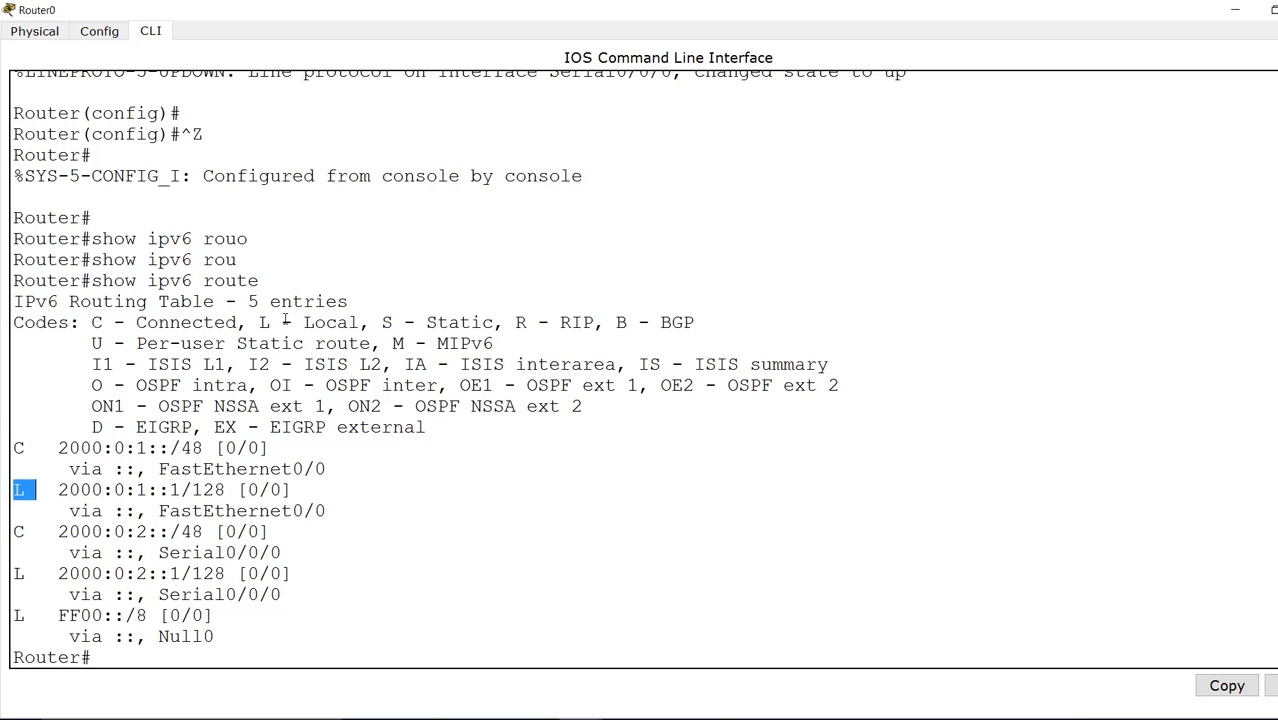
pyautogui.moveTo(247, 322); pyautogui.dragTo(337, 322)
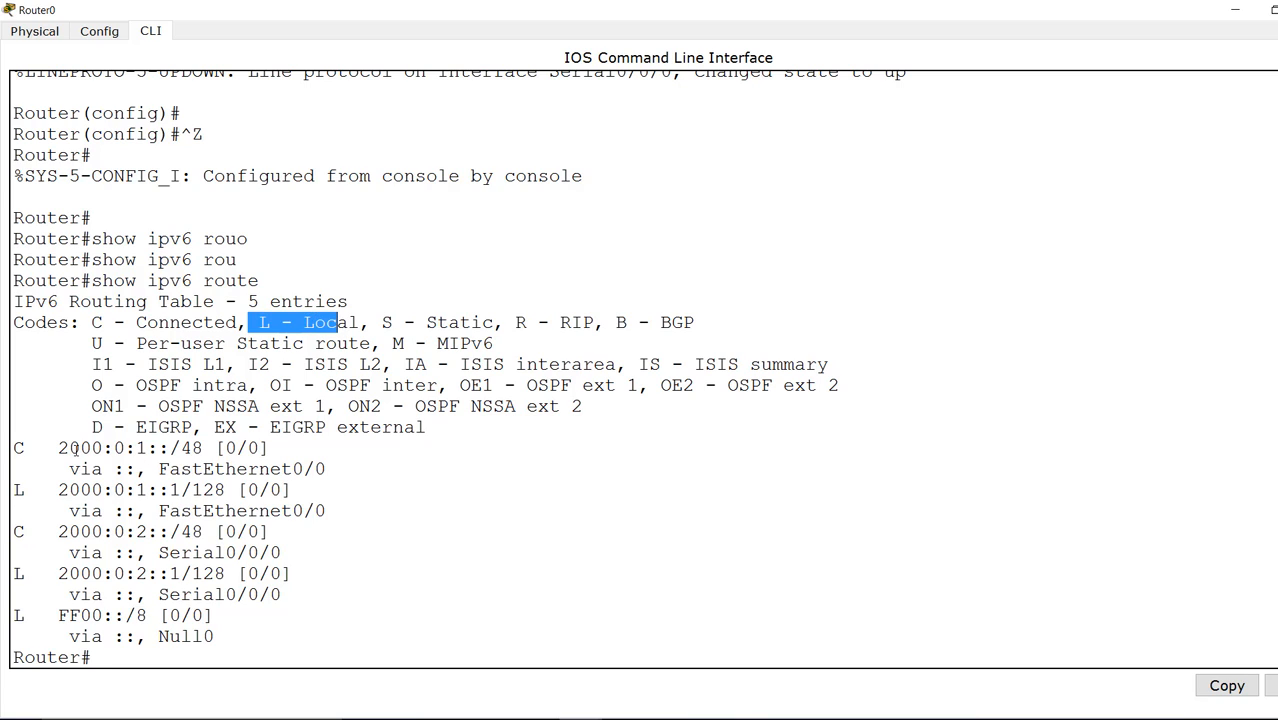
# Step: Examine each connected and local route in Router0's IPv6 routing table, including its prefix and interface
pyautogui.moveTo(58, 449); pyautogui.dragTo(158, 448)
pyautogui.click(170, 448)
pyautogui.click(18, 490)
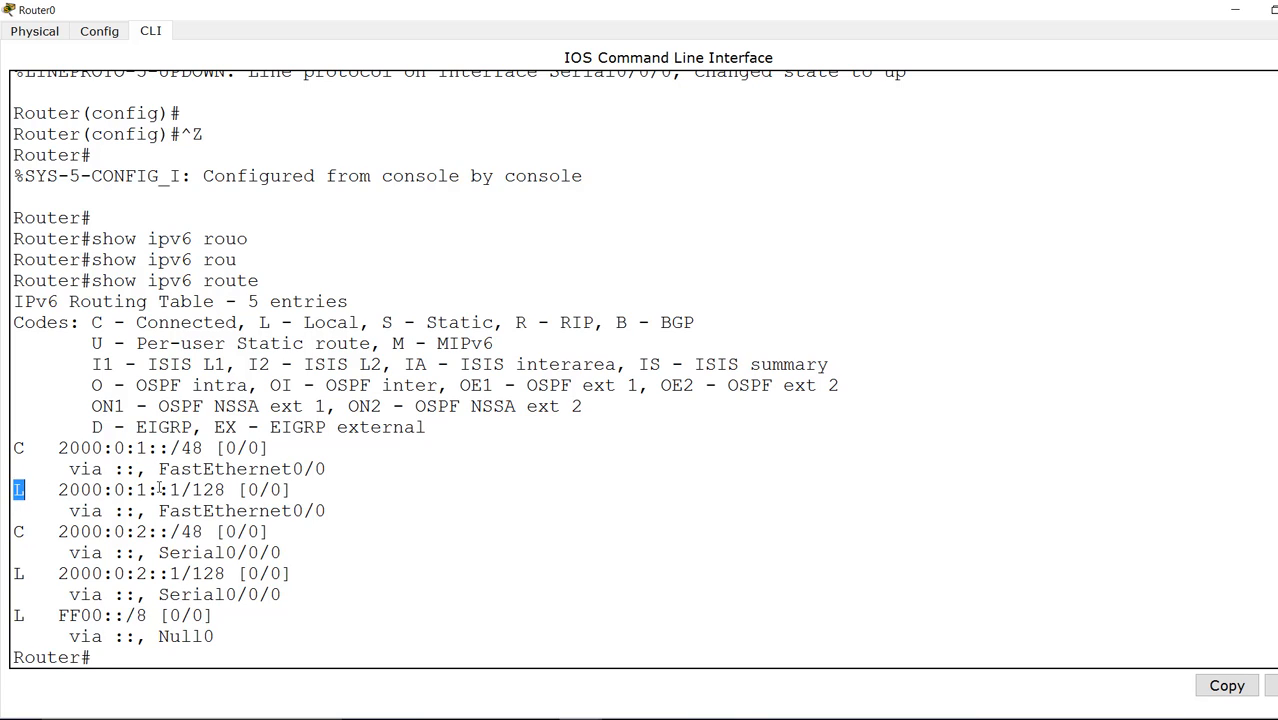
pyautogui.moveTo(137, 490); pyautogui.dragTo(180, 490)
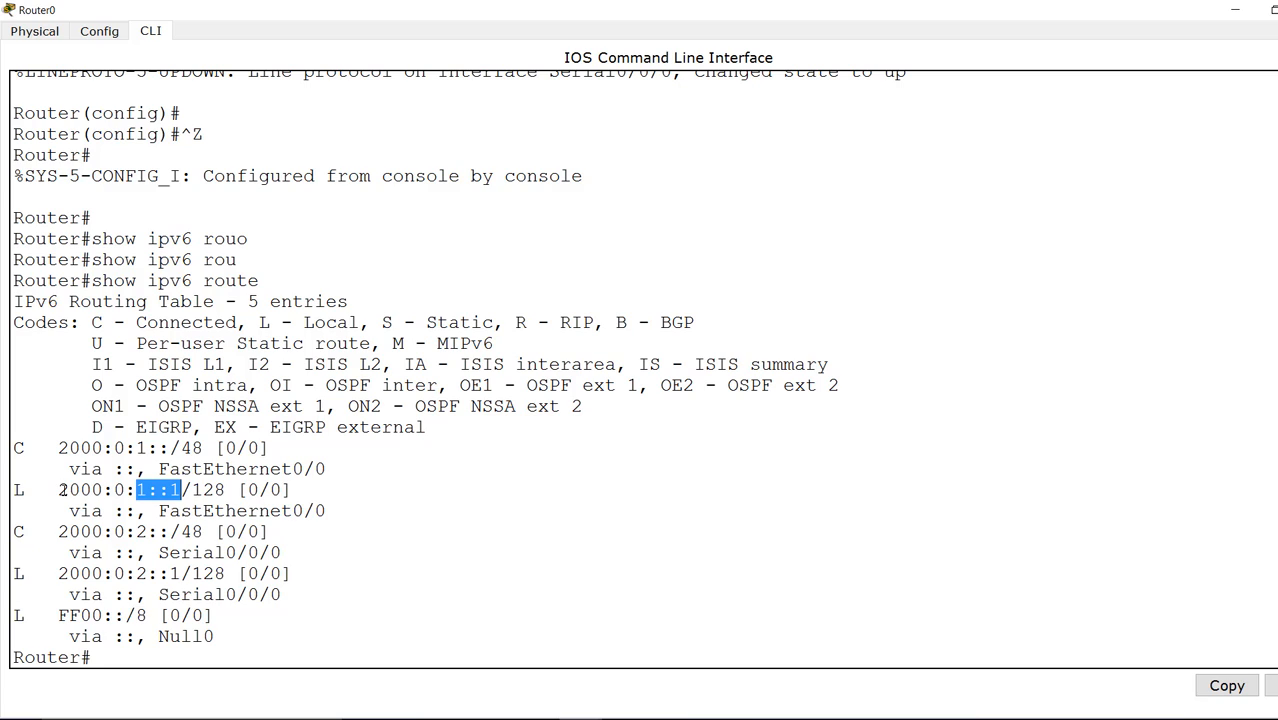
pyautogui.moveTo(13, 531); pyautogui.dragTo(206, 531)
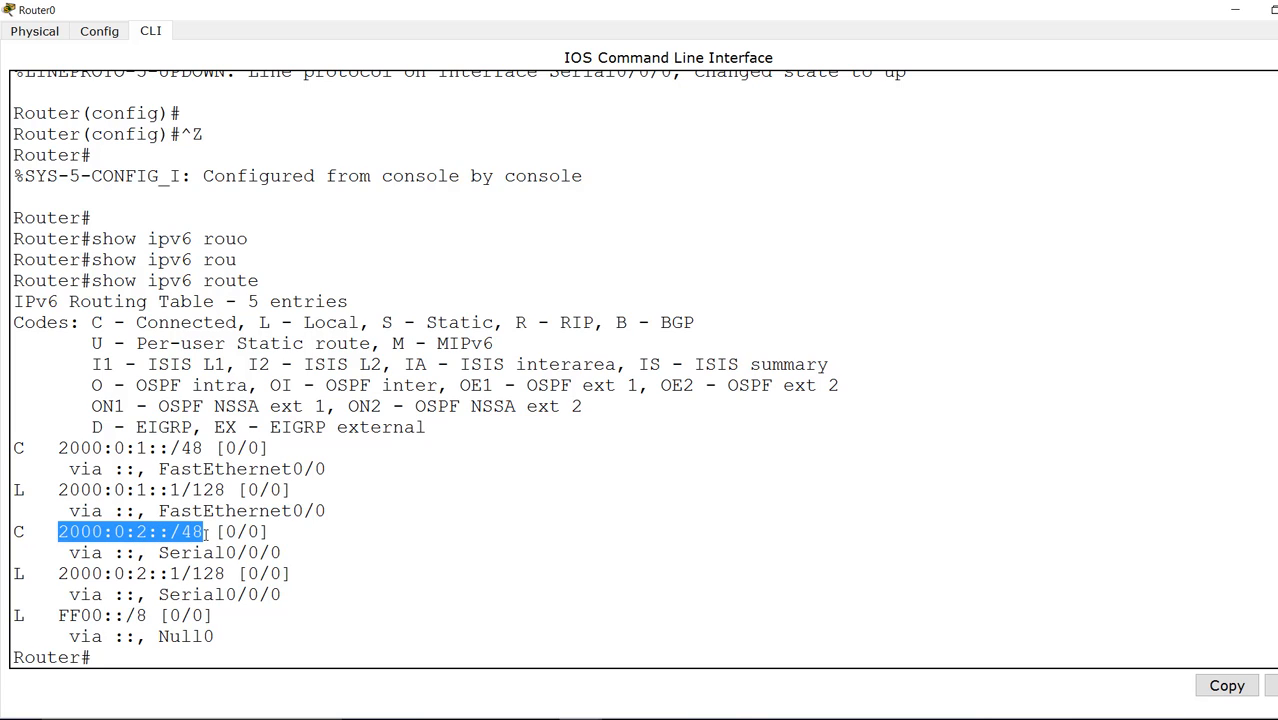
pyautogui.click(205, 531)
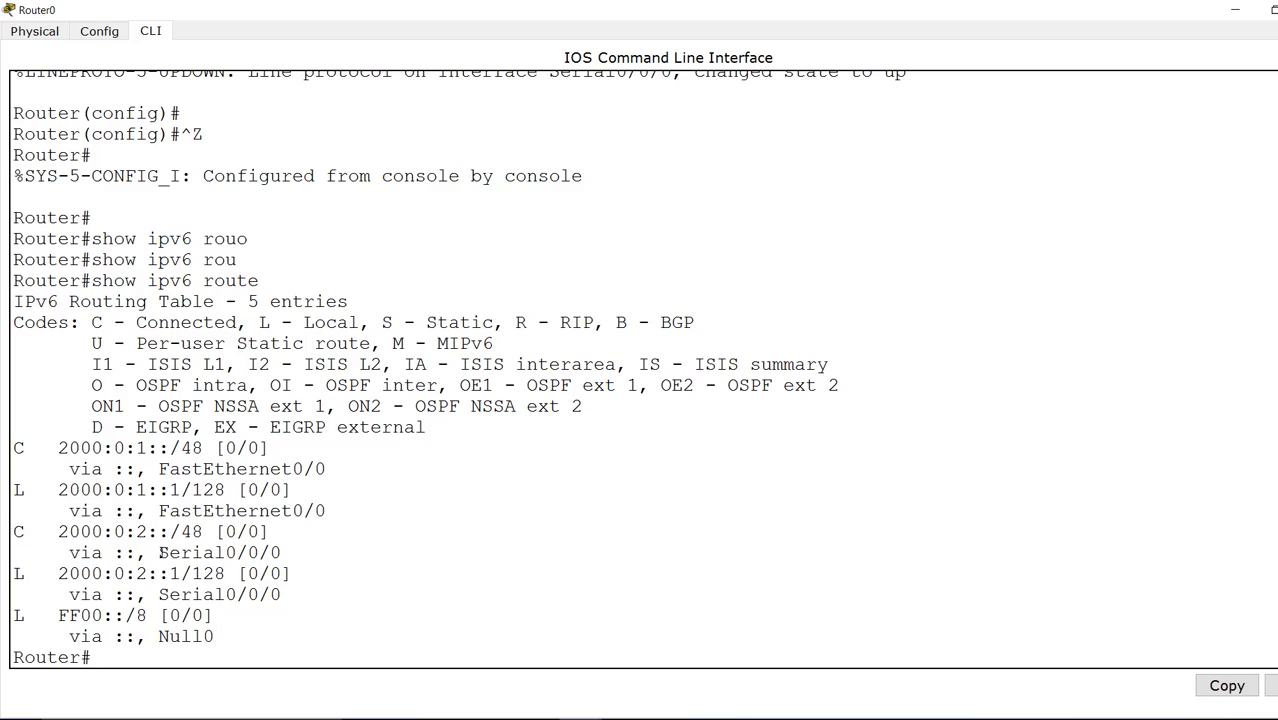
pyautogui.moveTo(158, 553); pyautogui.dragTo(283, 552)
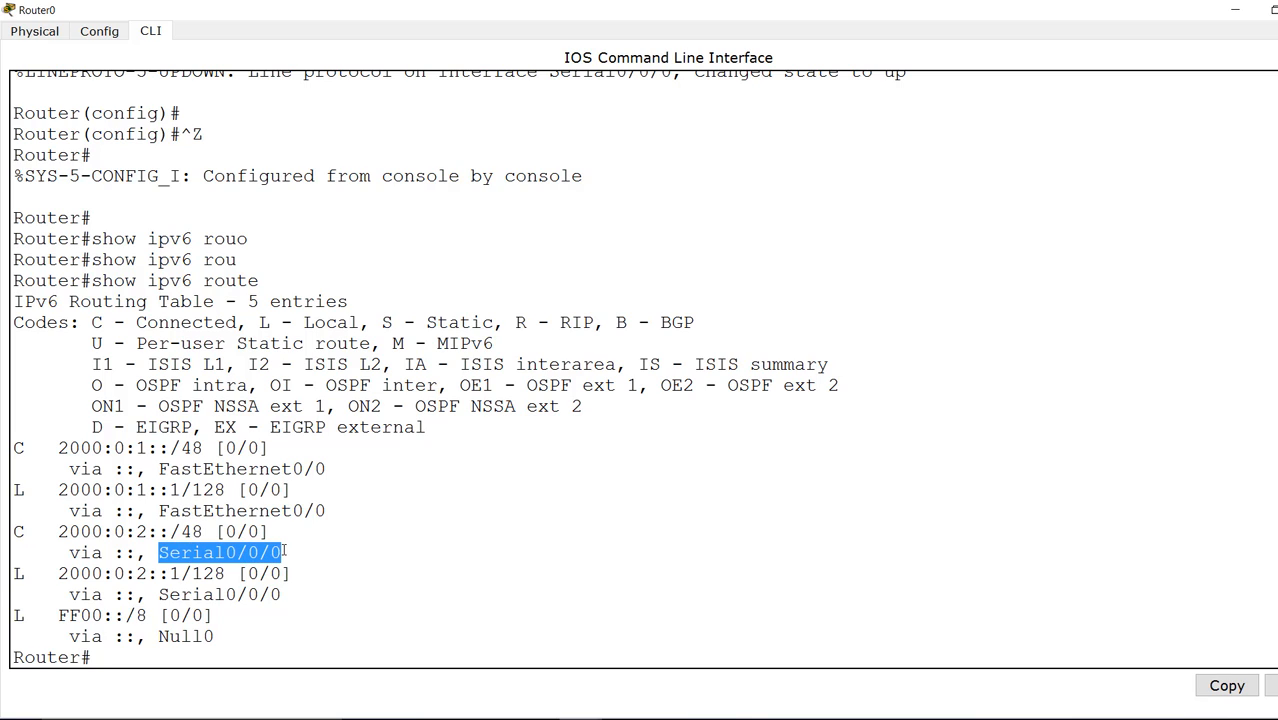
pyautogui.click(18, 573)
pyautogui.moveTo(18, 573); pyautogui.dragTo(30, 573)
pyautogui.moveTo(136, 573); pyautogui.dragTo(181, 573)
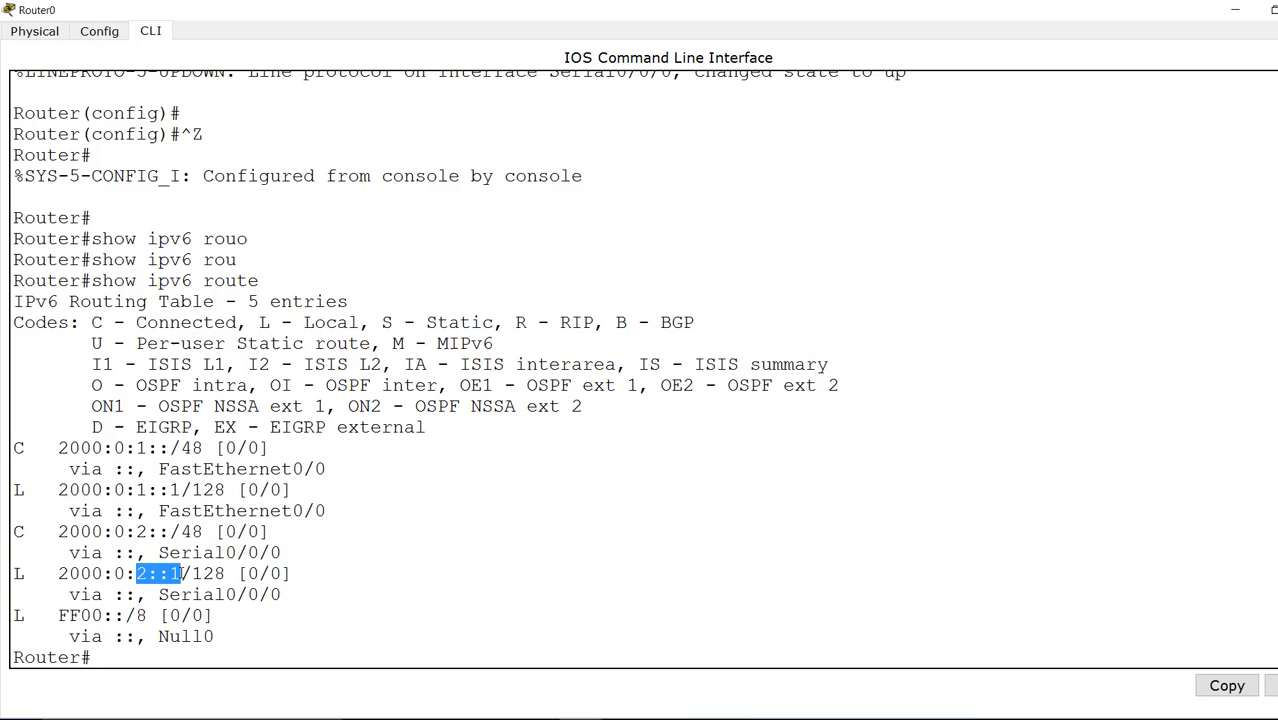
pyautogui.moveTo(15, 616); pyautogui.dragTo(222, 636)
pyautogui.click(57, 617)
pyautogui.click(290, 621)
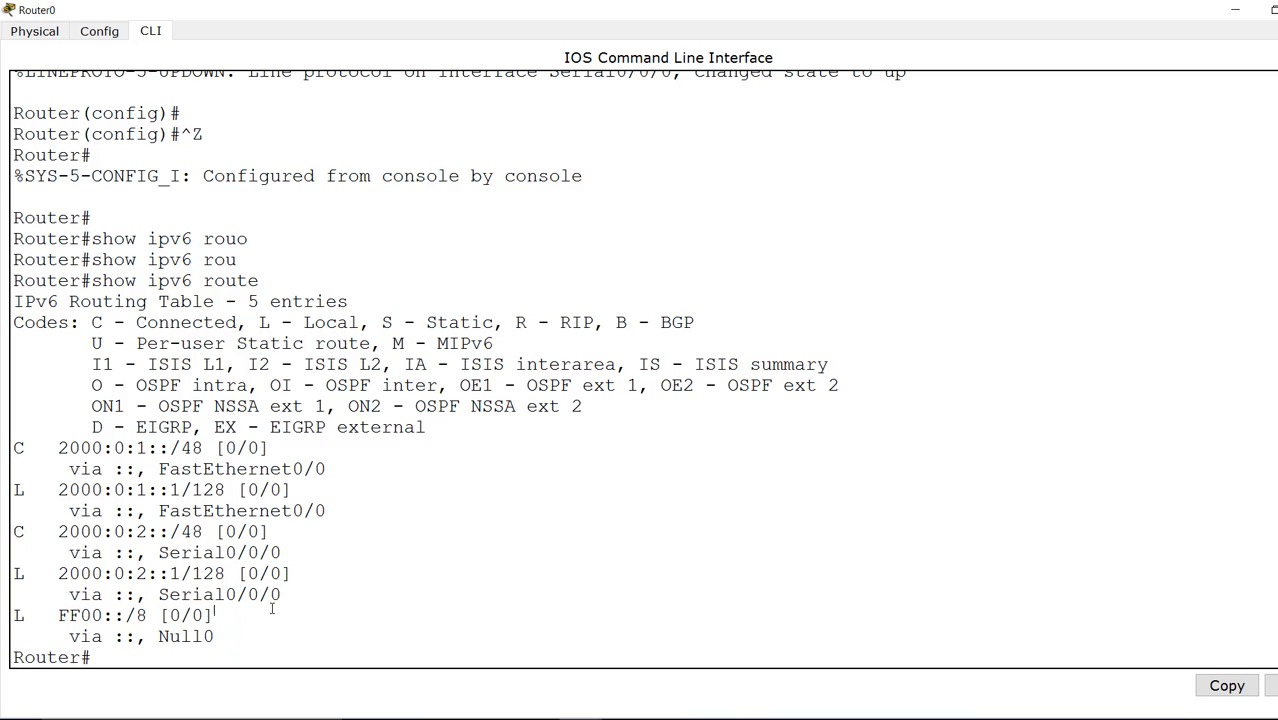
# Step: Review the exit interfaces of Router0's connected routes and check the complete entry list against the static route code
pyautogui.moveTo(136, 448); pyautogui.dragTo(359, 477)
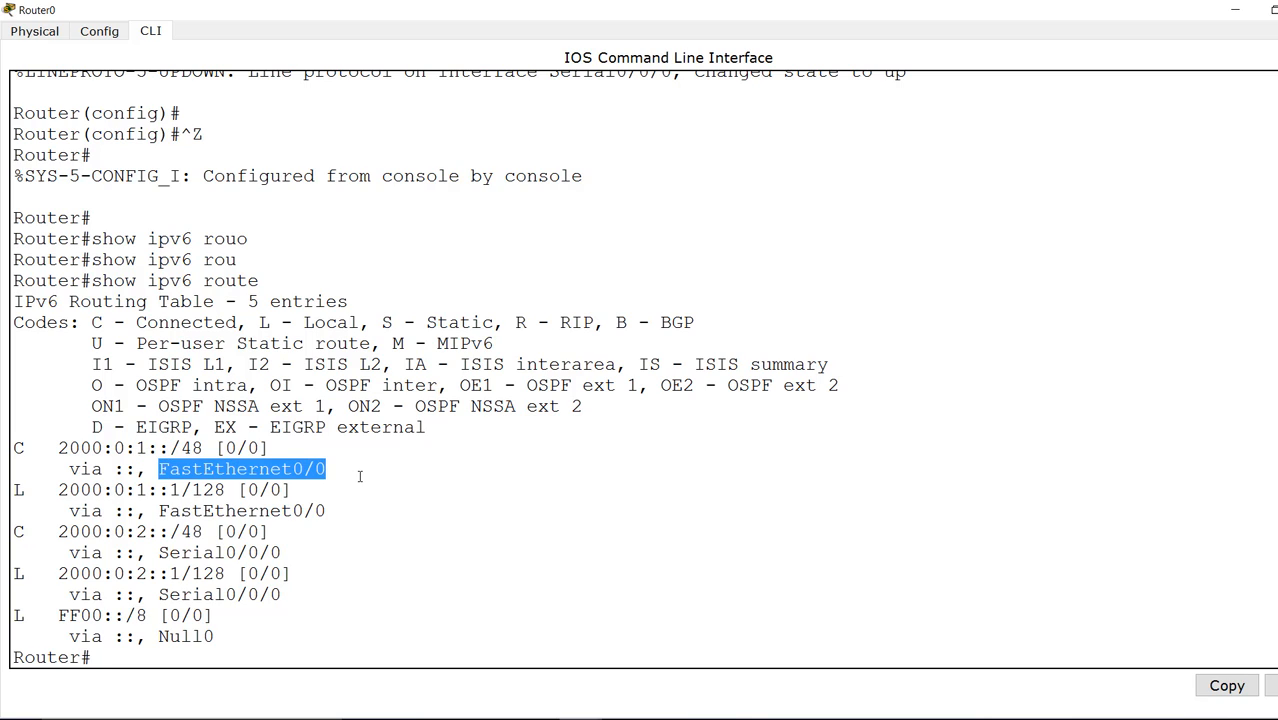
pyautogui.click(115, 532)
pyautogui.moveTo(113, 532); pyautogui.dragTo(303, 550)
pyautogui.click(339, 591)
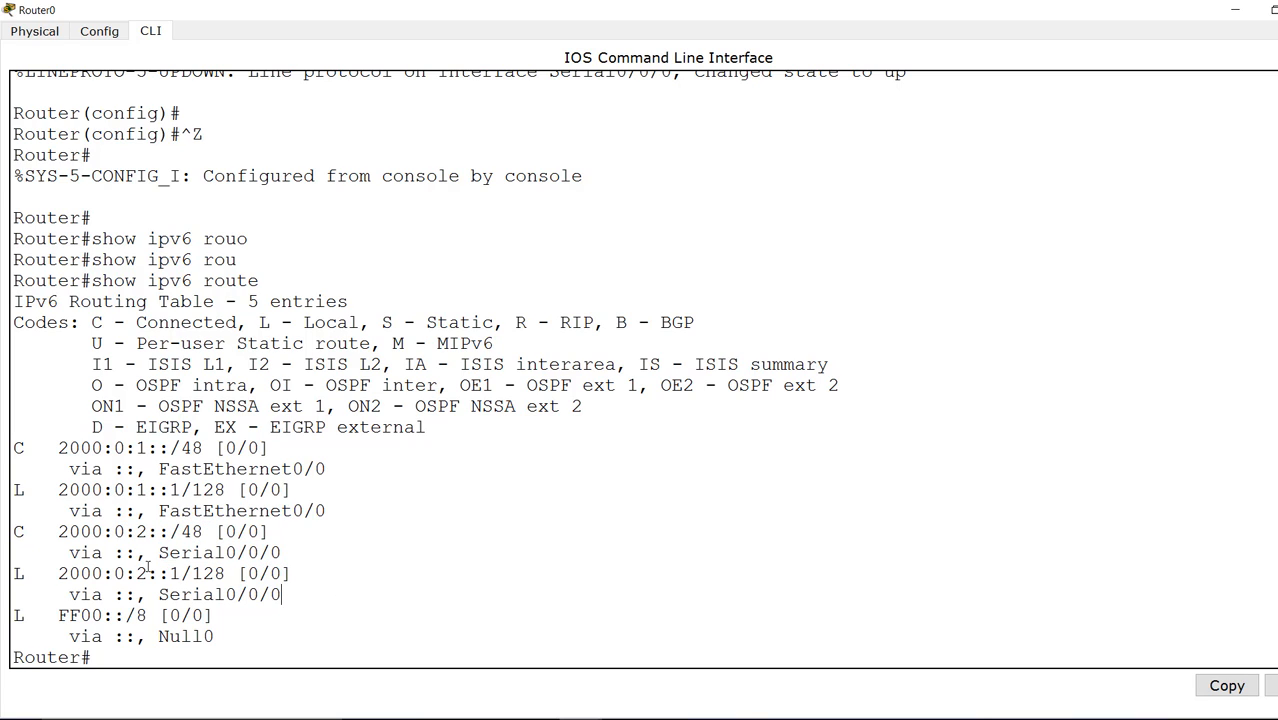
pyautogui.moveTo(219, 647); pyautogui.dragTo(7, 451)
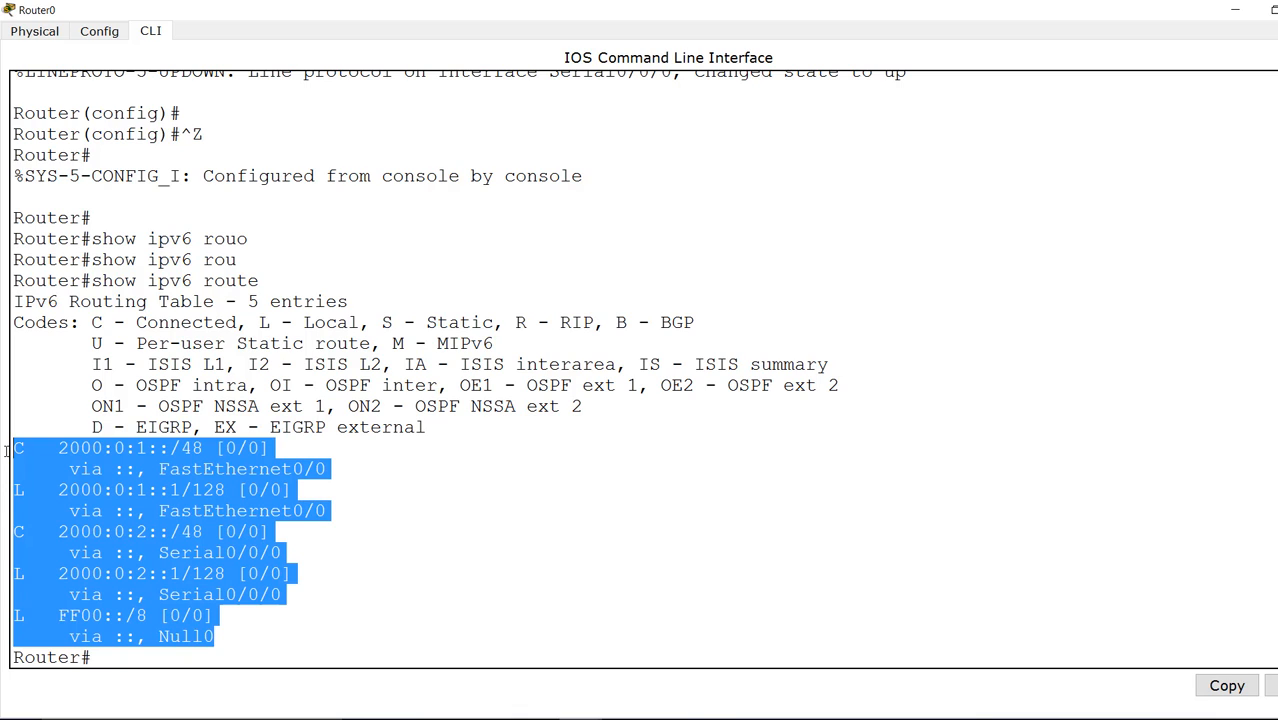
pyautogui.click(446, 552)
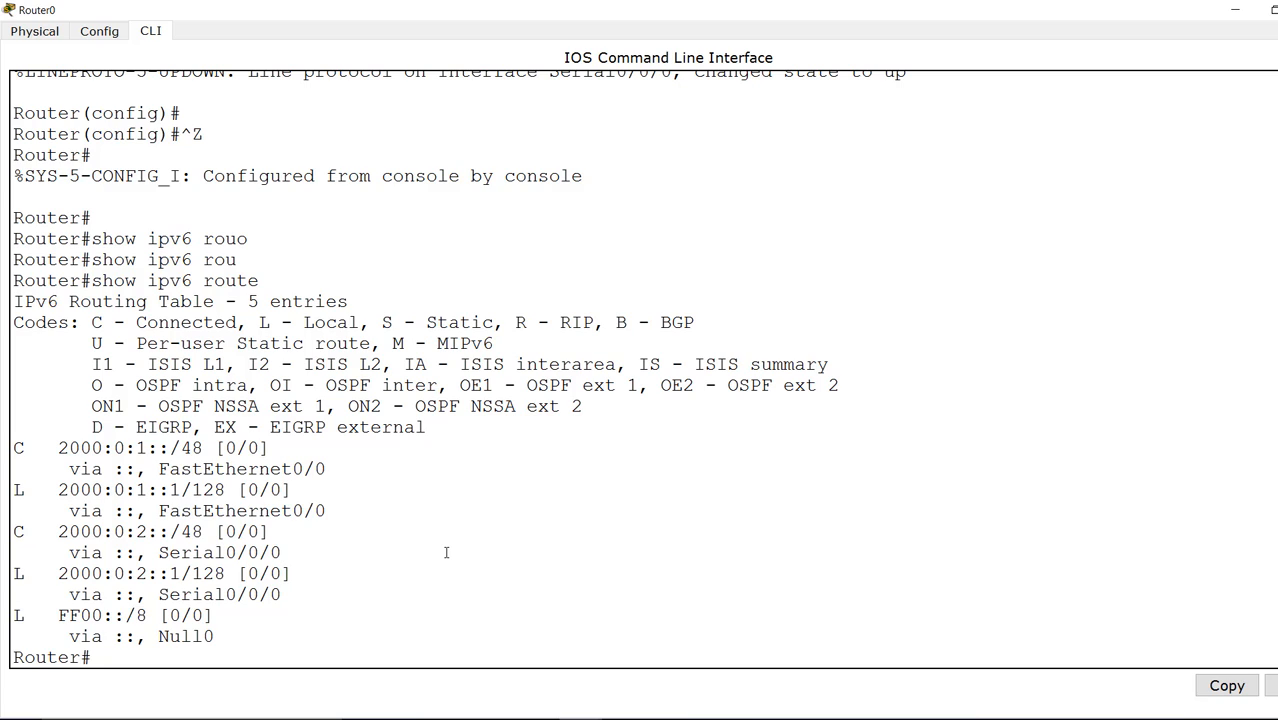
pyautogui.moveTo(380, 322); pyautogui.dragTo(504, 322)
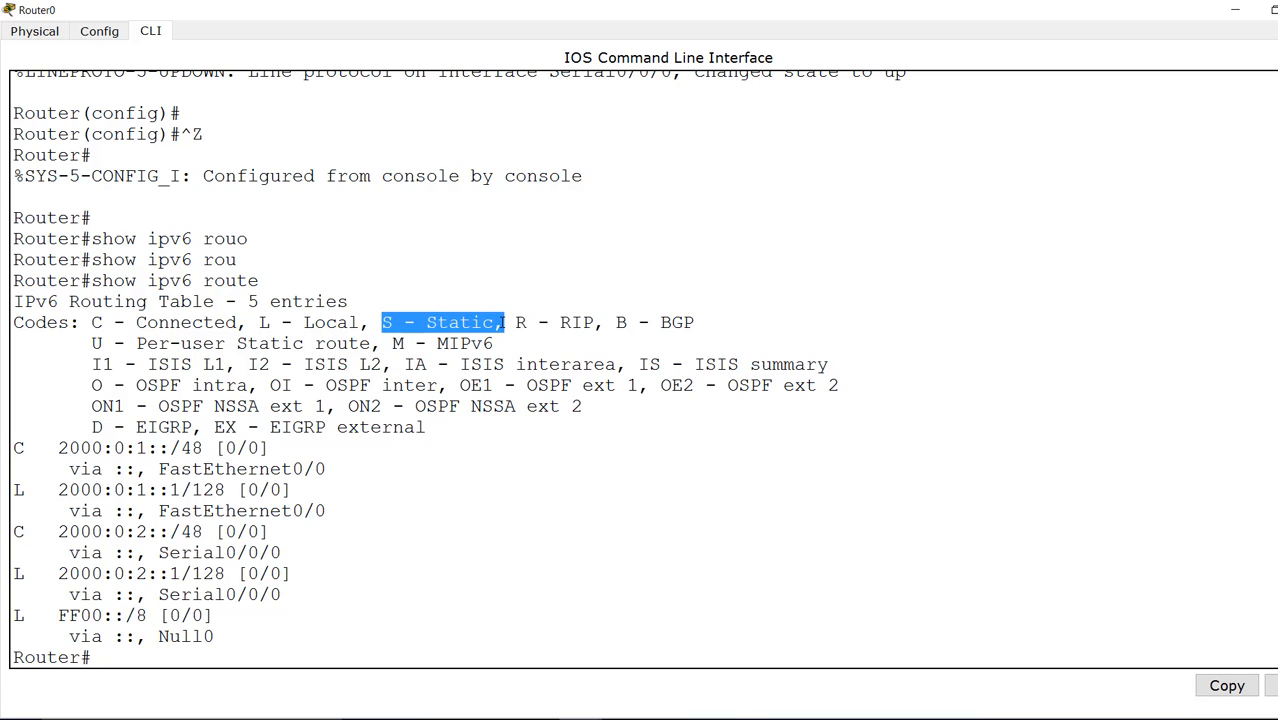
pyautogui.click(565, 558)
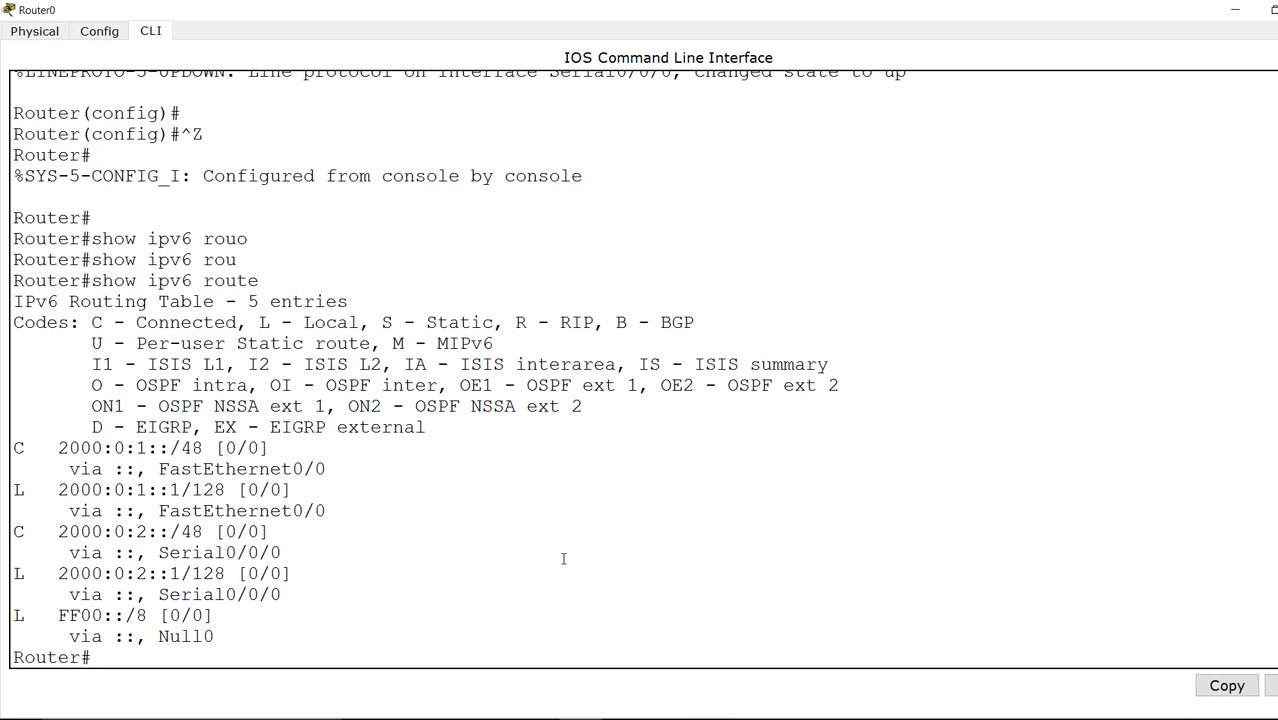
# Step: Return to the network topology and open Router1's command line interface in a maximized window
pyautogui.click(1276, 10)
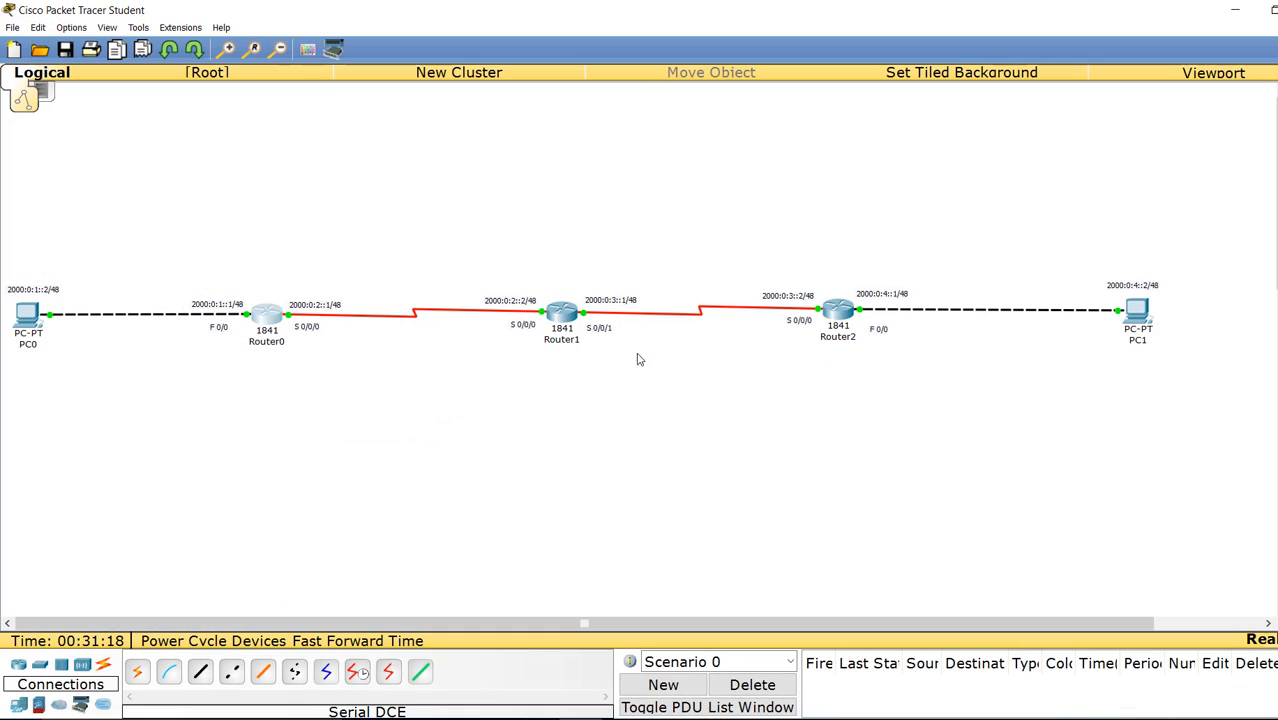
pyautogui.click(563, 314)
pyautogui.click(836, 204)
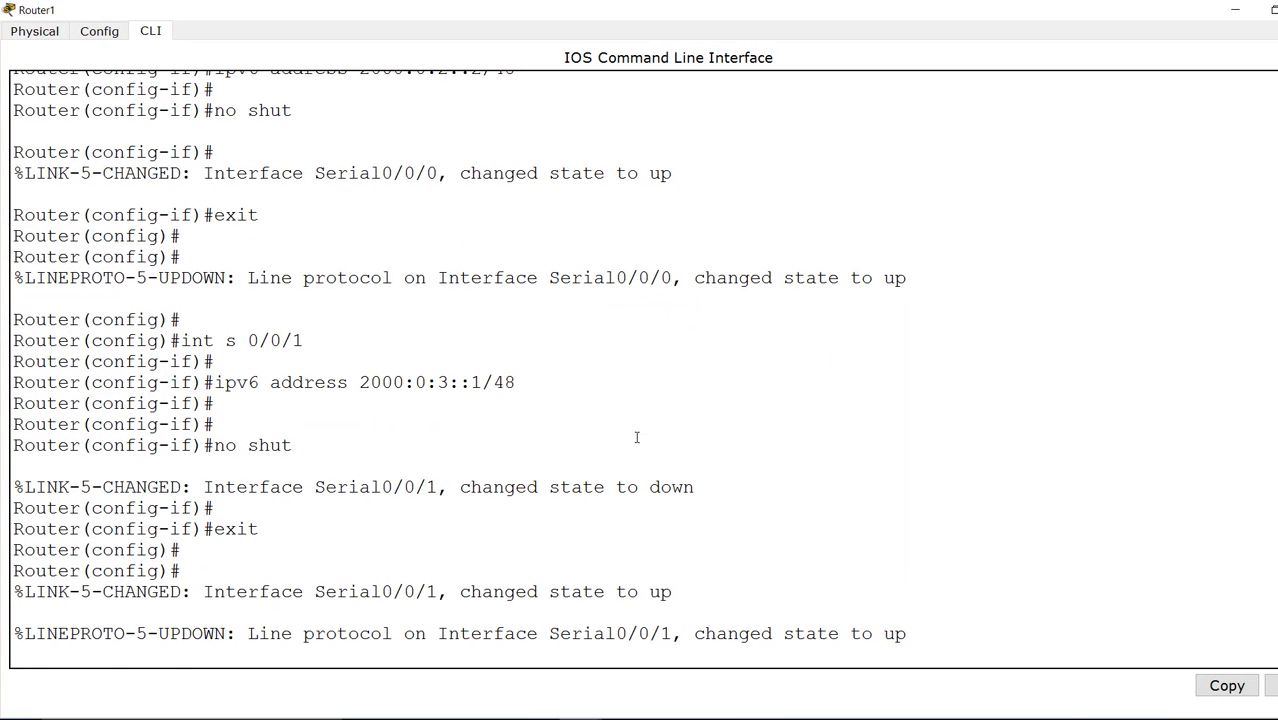
# Step: Leave configuration mode on Router1 and display its IPv6 routing table with show ipv6 route
pyautogui.press('Return')
pyautogui.hotkey('ctrl', 'z')
pyautogui.press('Return')
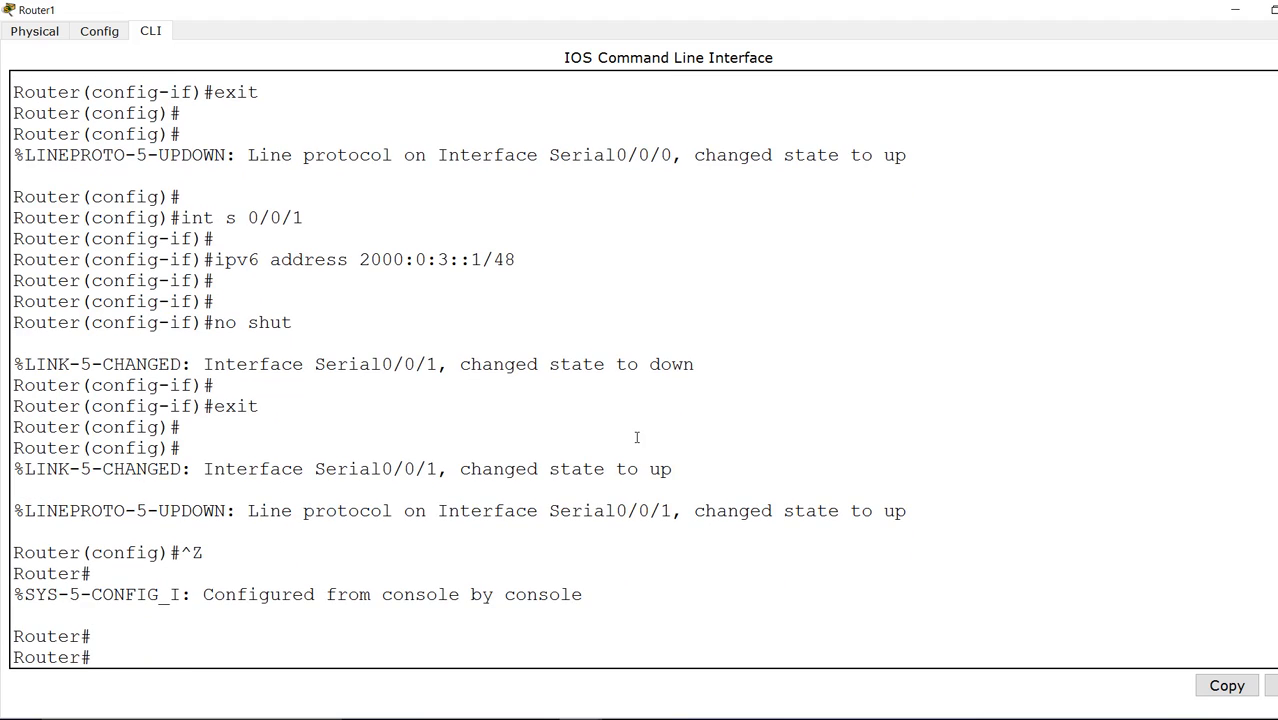
pyautogui.write('show ipv6 route')
pyautogui.press('Return')
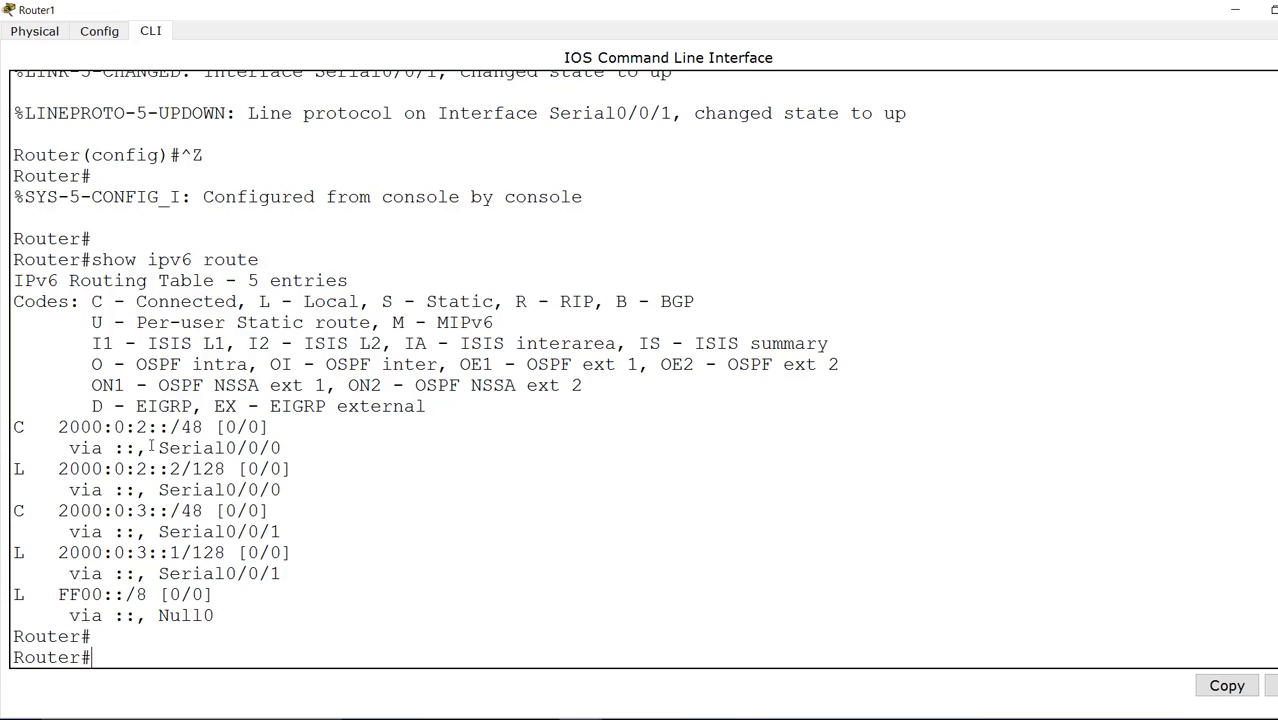
# Step: Examine the connected networks and local interface addresses listed in Router1's IPv6 routing table
pyautogui.moveTo(126, 427); pyautogui.dragTo(176, 438)
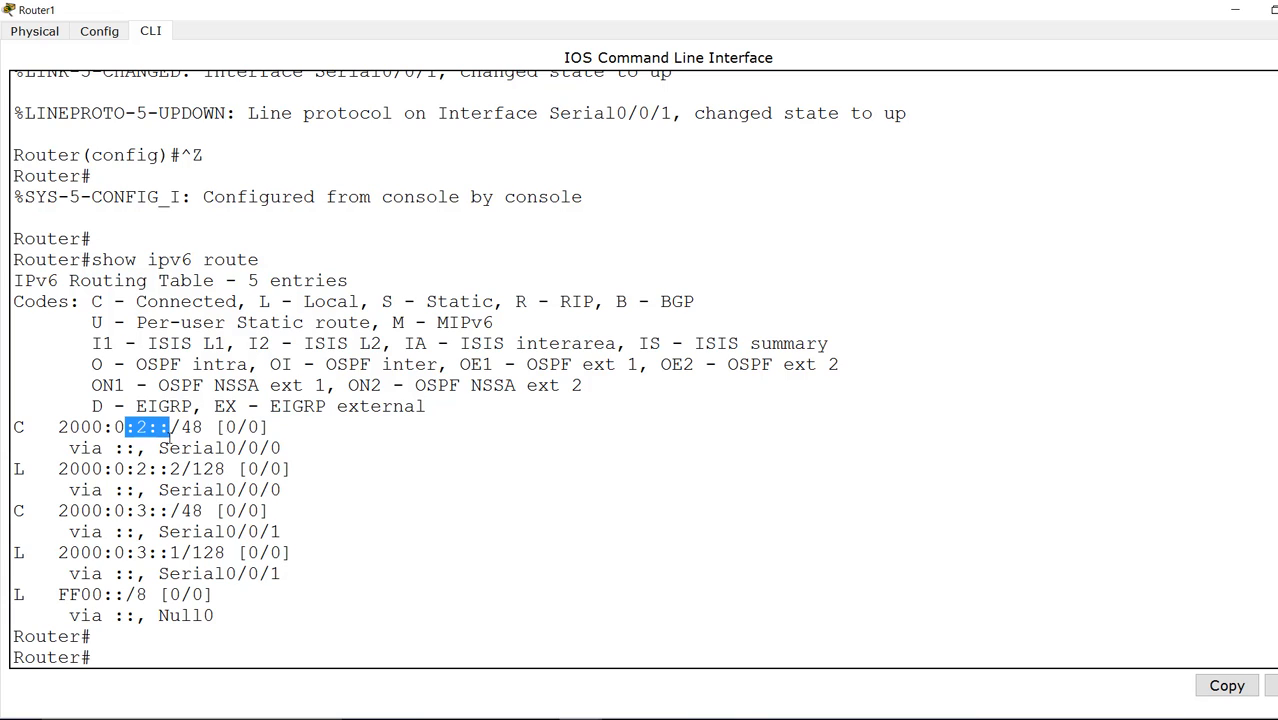
pyautogui.moveTo(126, 511); pyautogui.dragTo(170, 512)
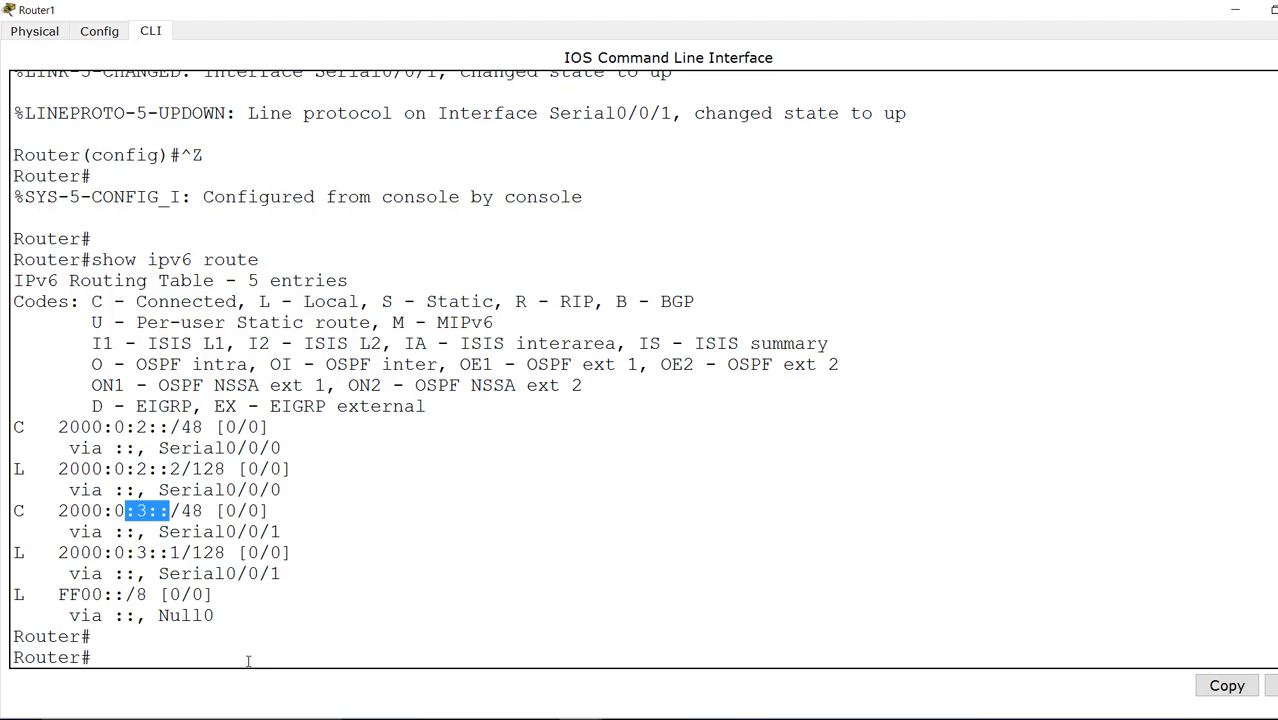
pyautogui.moveTo(258, 615); pyautogui.dragTo(2, 435)
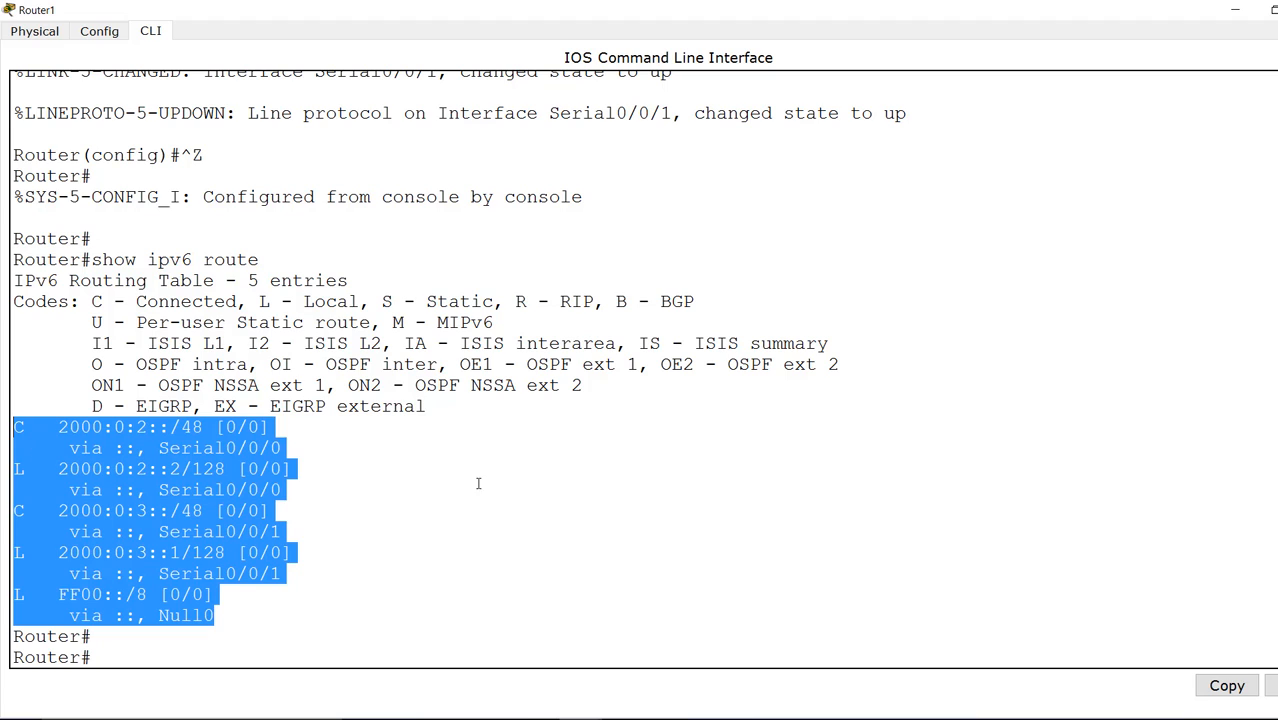
pyautogui.click(424, 465)
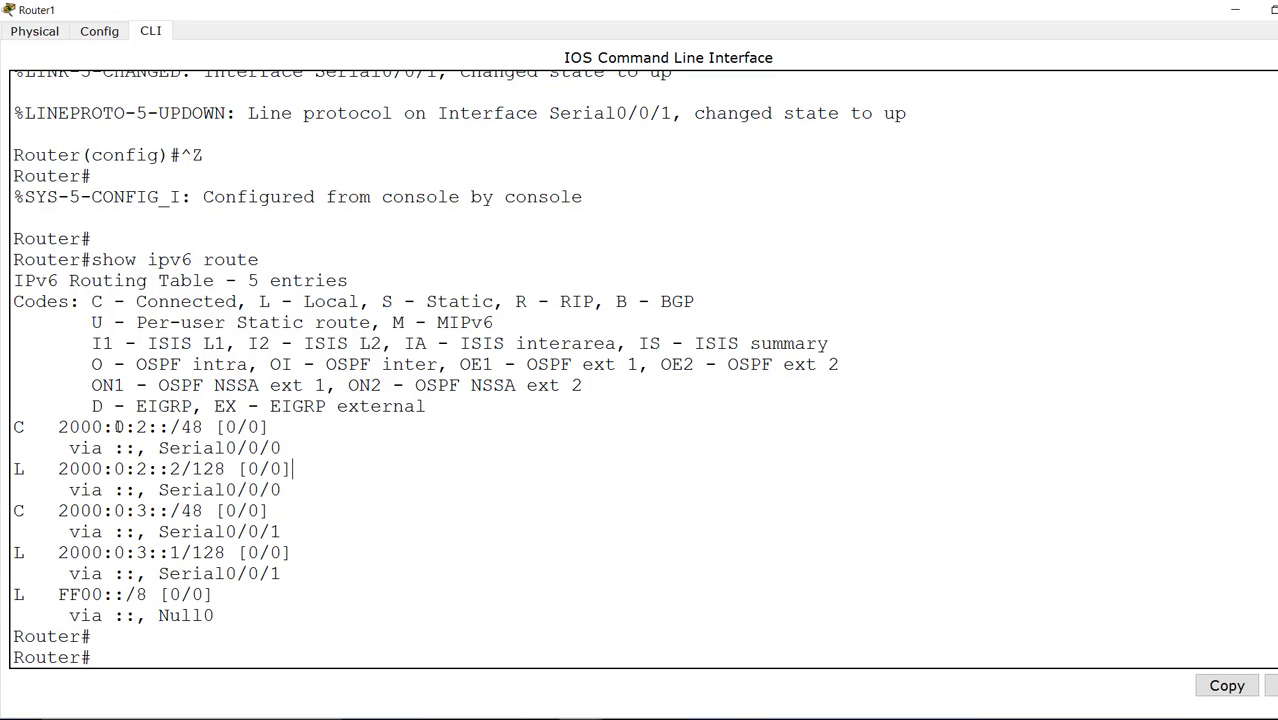
pyautogui.moveTo(116, 427); pyautogui.dragTo(171, 427)
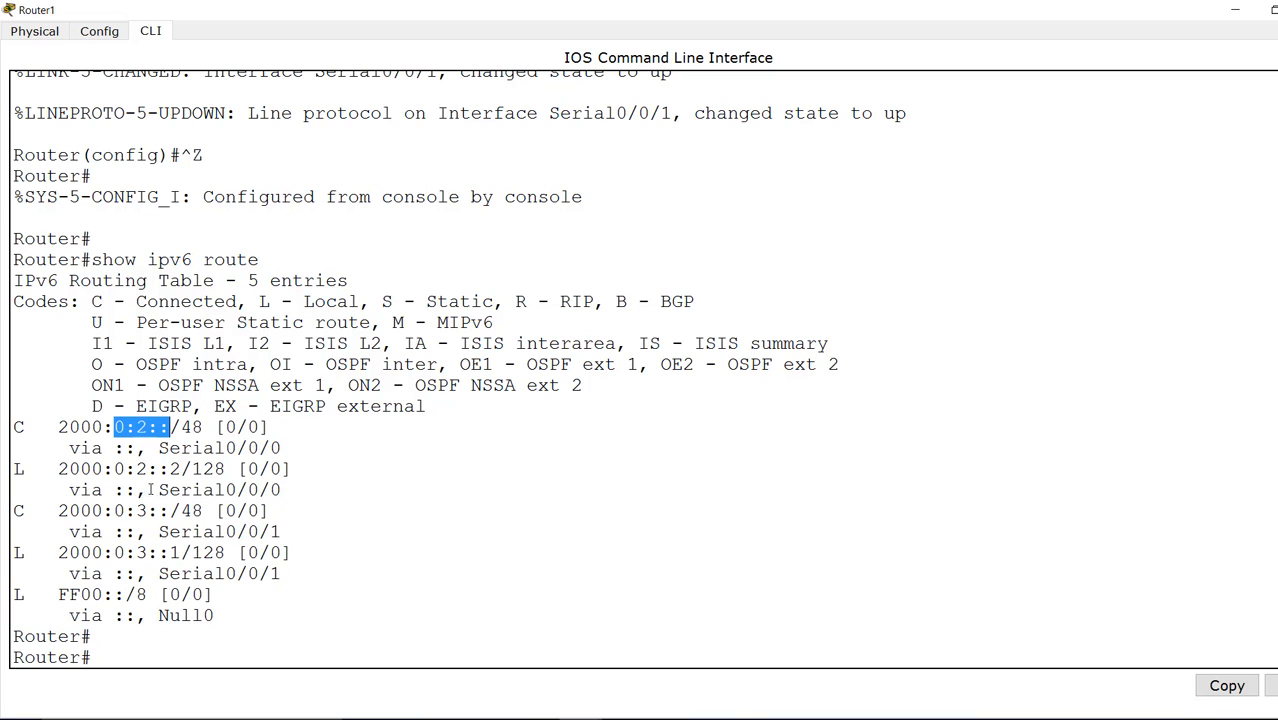
pyautogui.moveTo(126, 469); pyautogui.dragTo(190, 470)
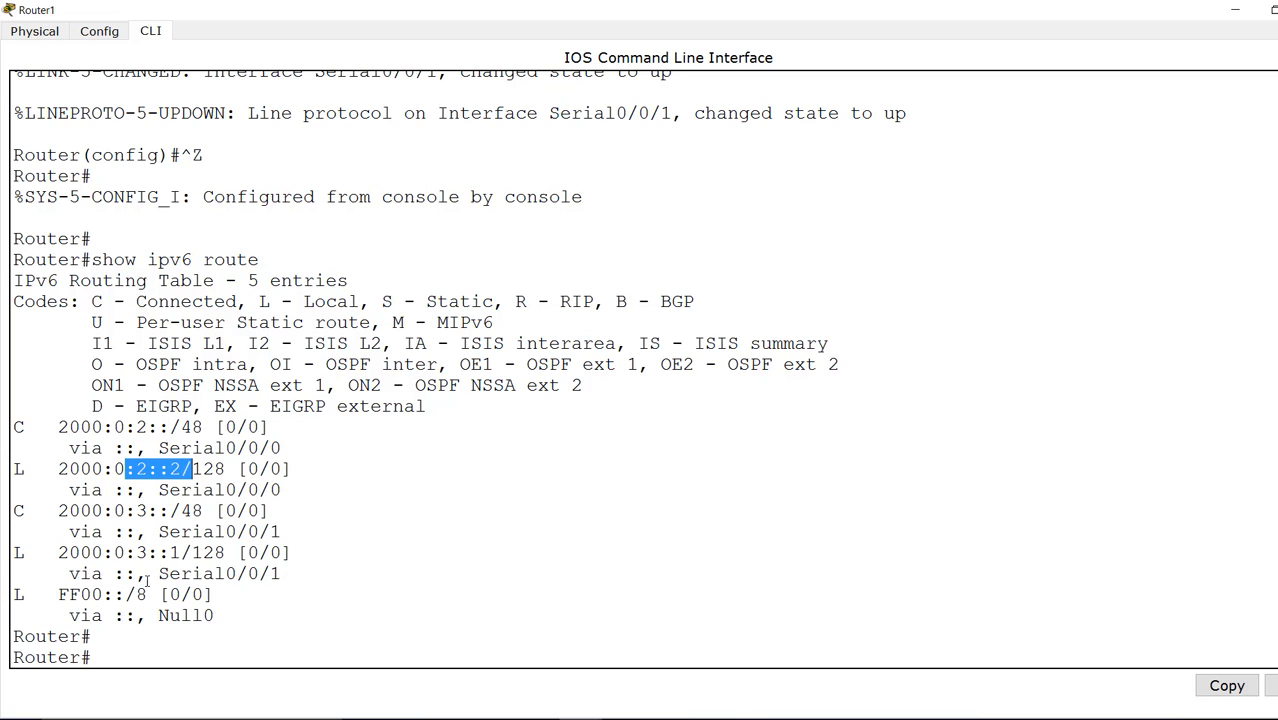
pyautogui.moveTo(125, 552); pyautogui.dragTo(184, 554)
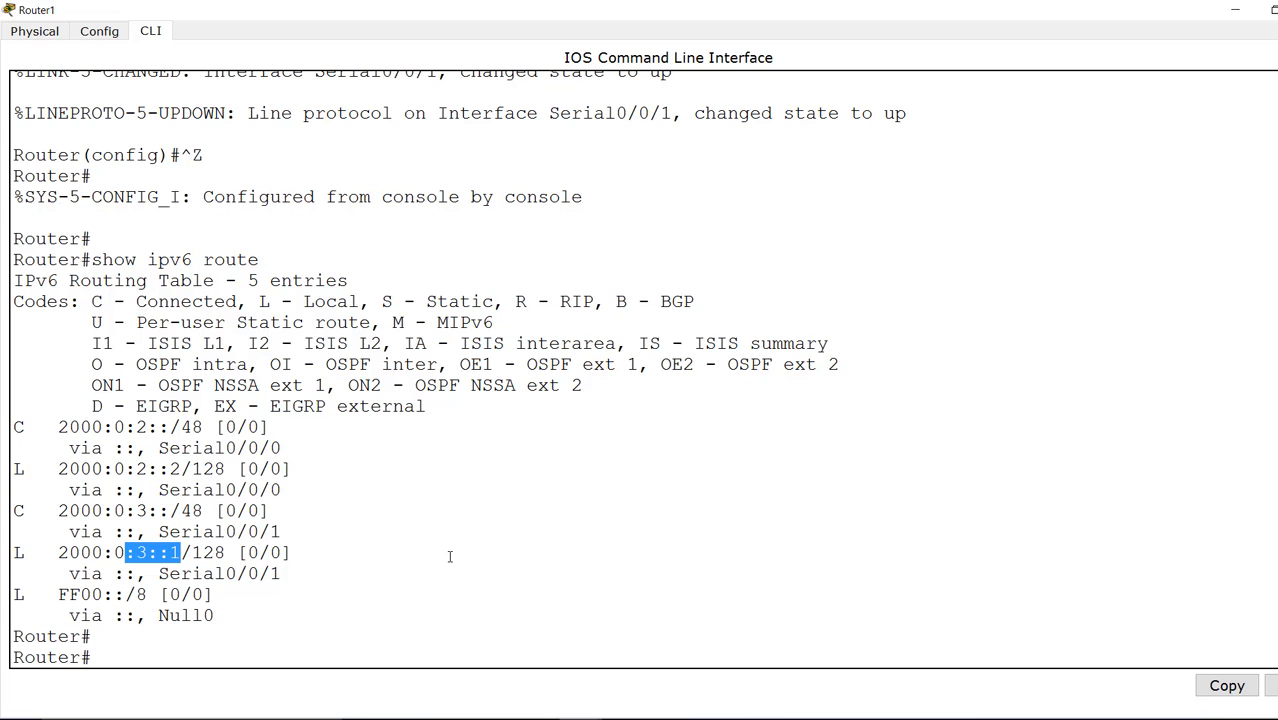
# Step: Return to the network topology and open Router2's command line interface in a maximized window
pyautogui.click(1277, 9)
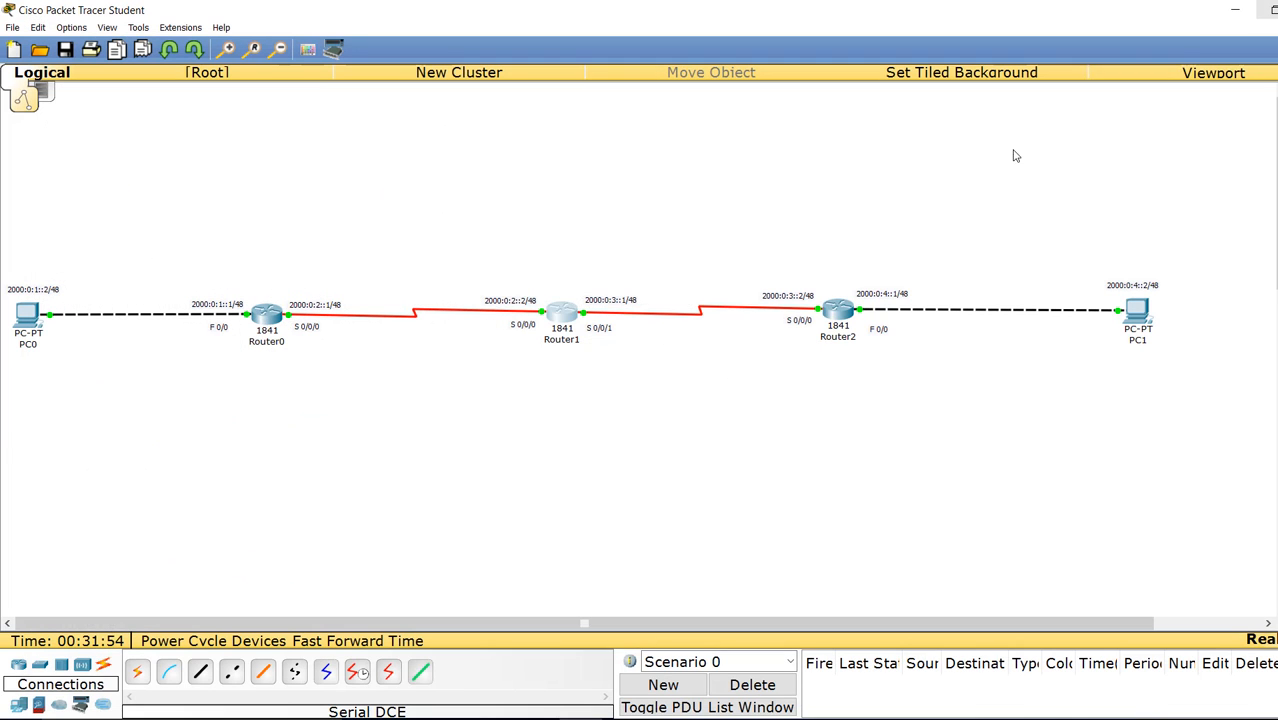
pyautogui.click(839, 318)
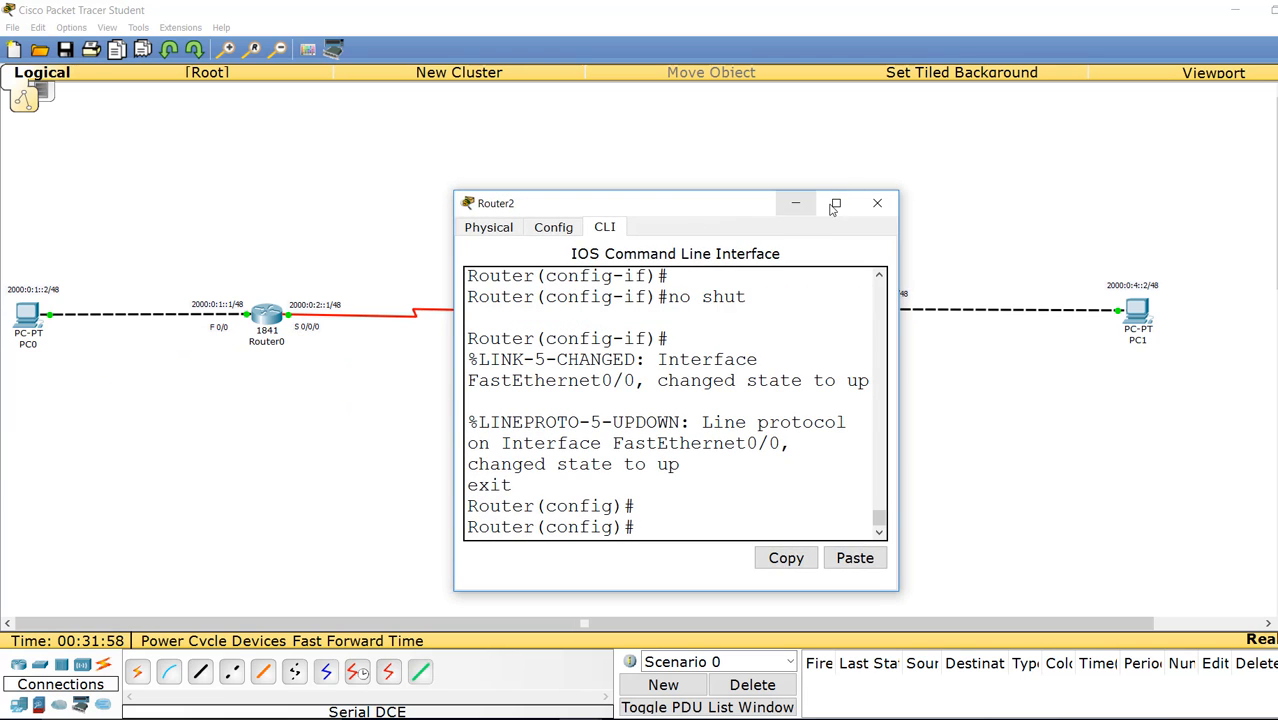
pyautogui.click(835, 204)
# Step: Leave configuration mode on Router2 and display its IPv6 routing table with show ipv6 route
pyautogui.hotkey('ctrl', 'z')
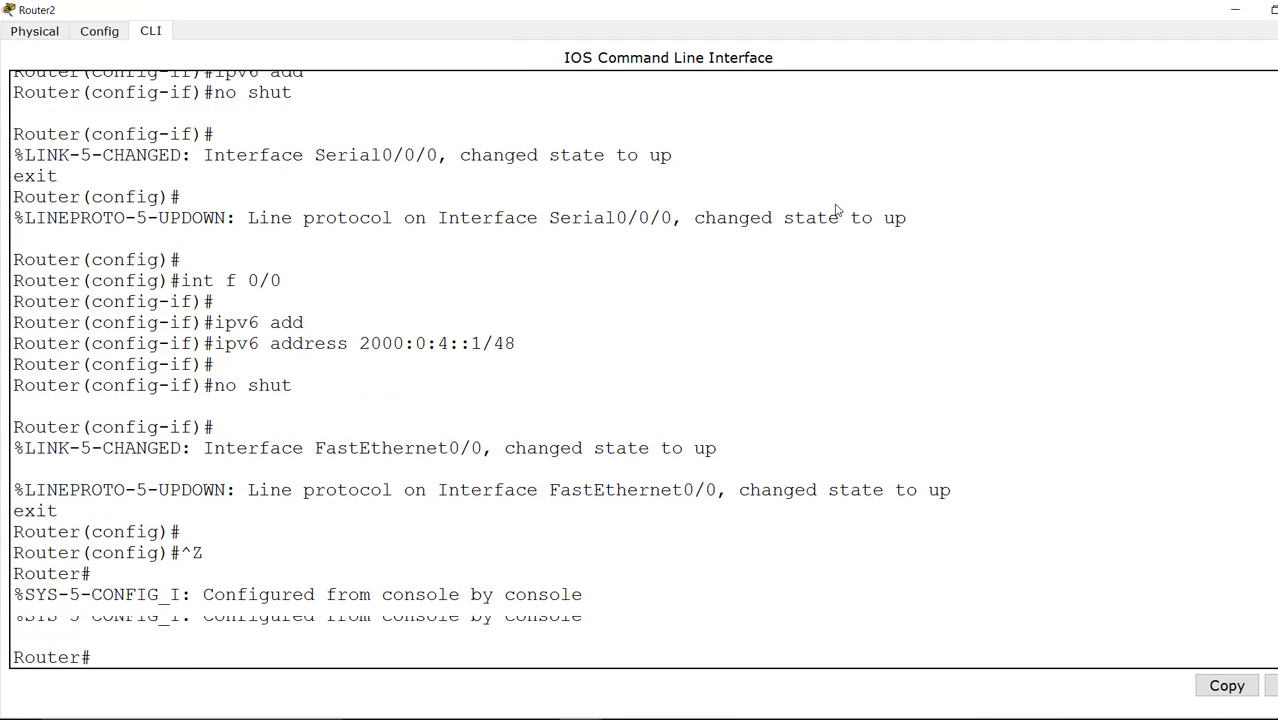
pyautogui.write('show ipv6')
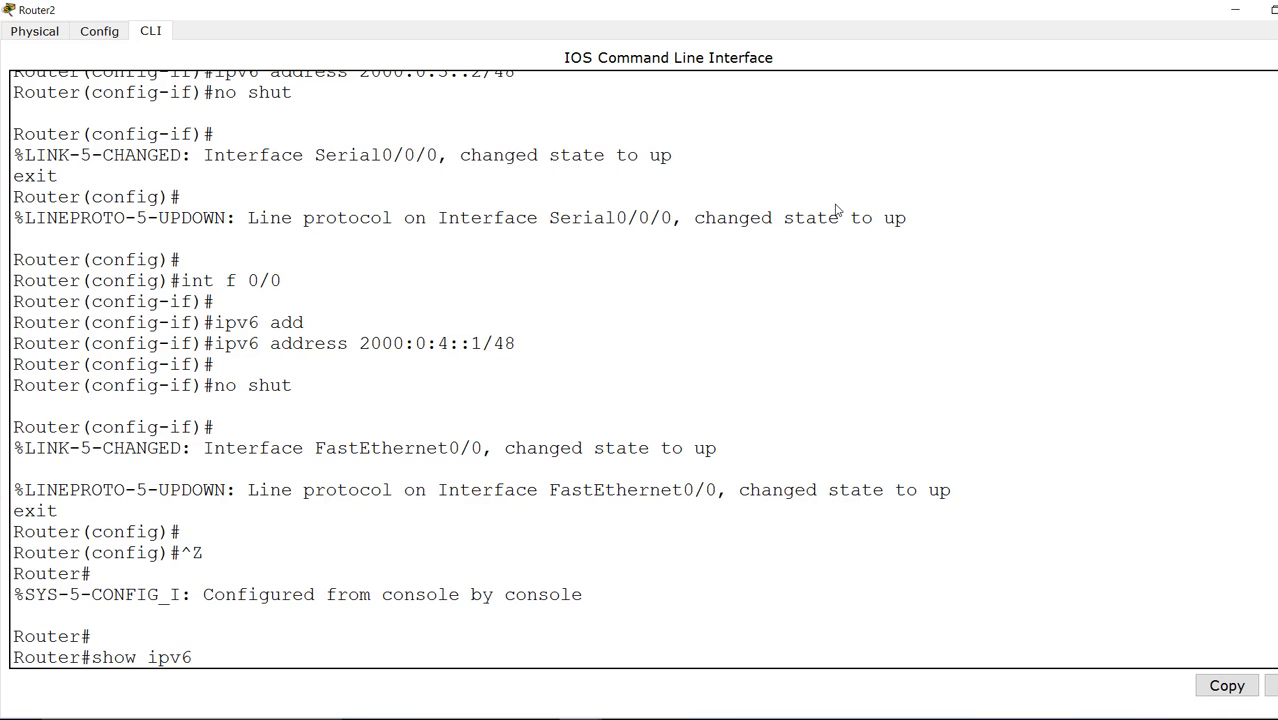
pyautogui.write(' rou')
pyautogui.press('Tab')
pyautogui.press('Return')
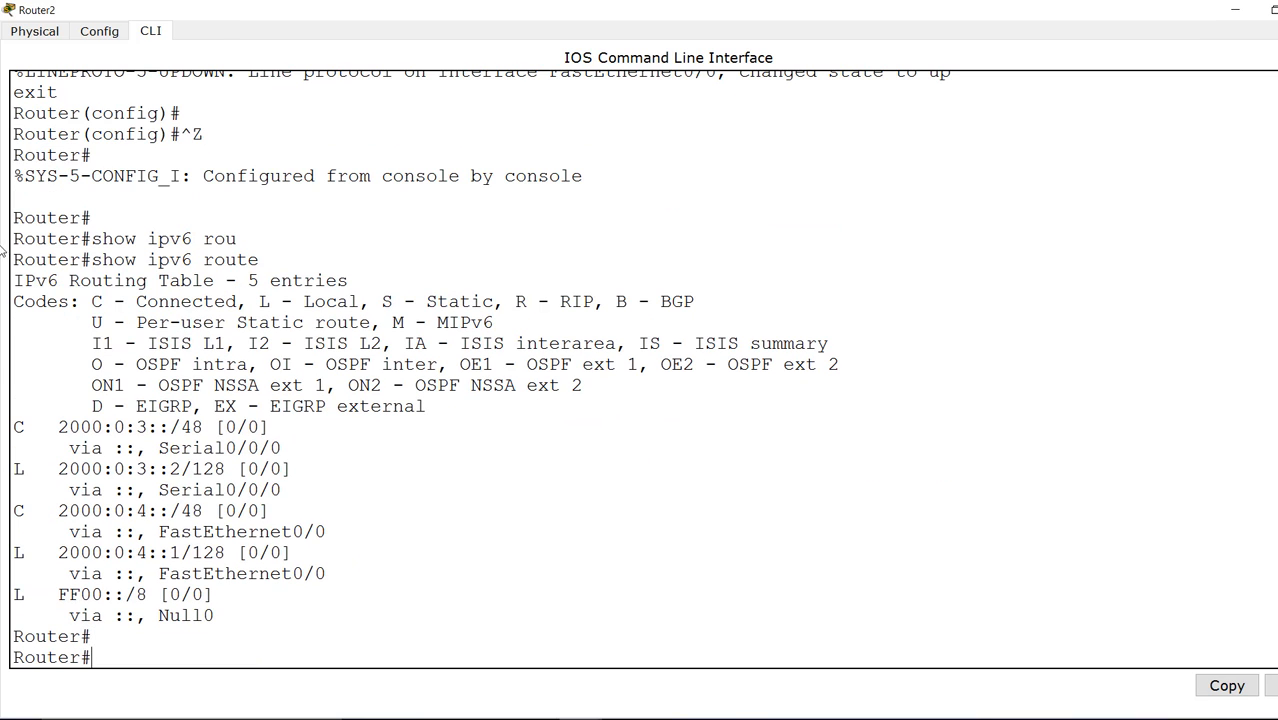
# Step: Check the prefixes and exit interfaces of the connected routes in Router2's IPv6 routing table
pyautogui.moveTo(116, 427); pyautogui.dragTo(174, 428)
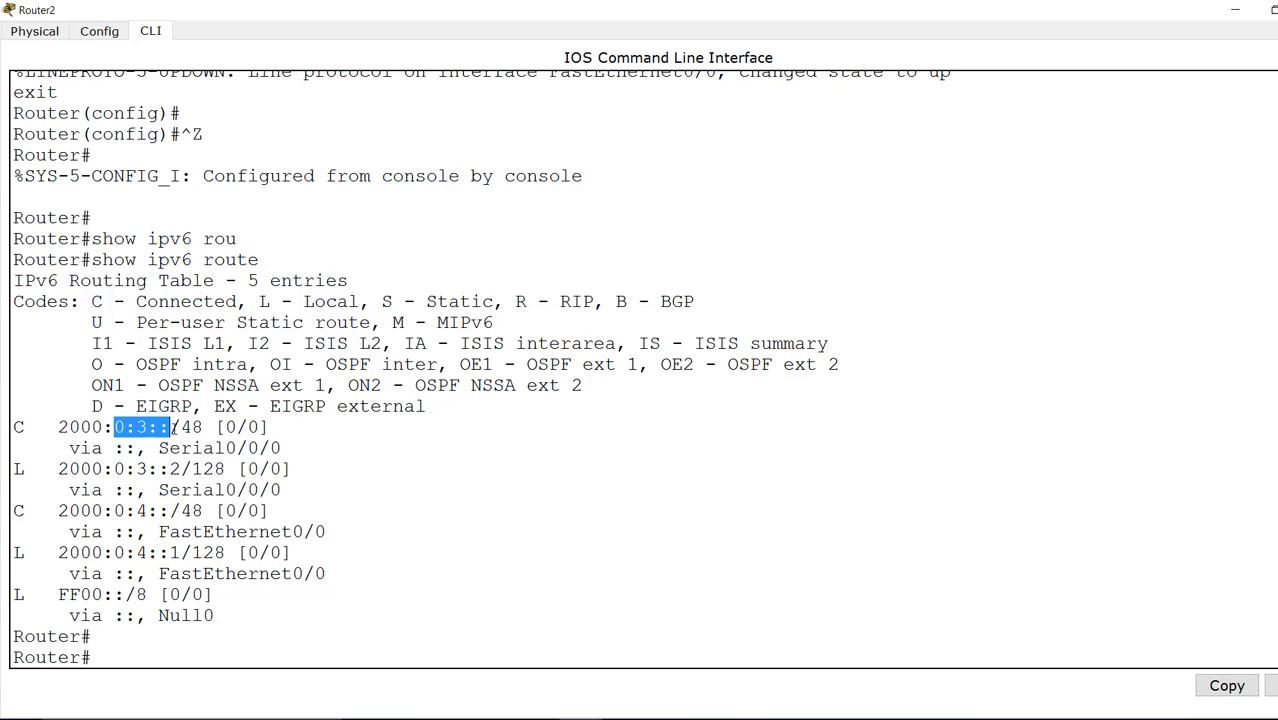
pyautogui.moveTo(158, 448); pyautogui.dragTo(293, 446)
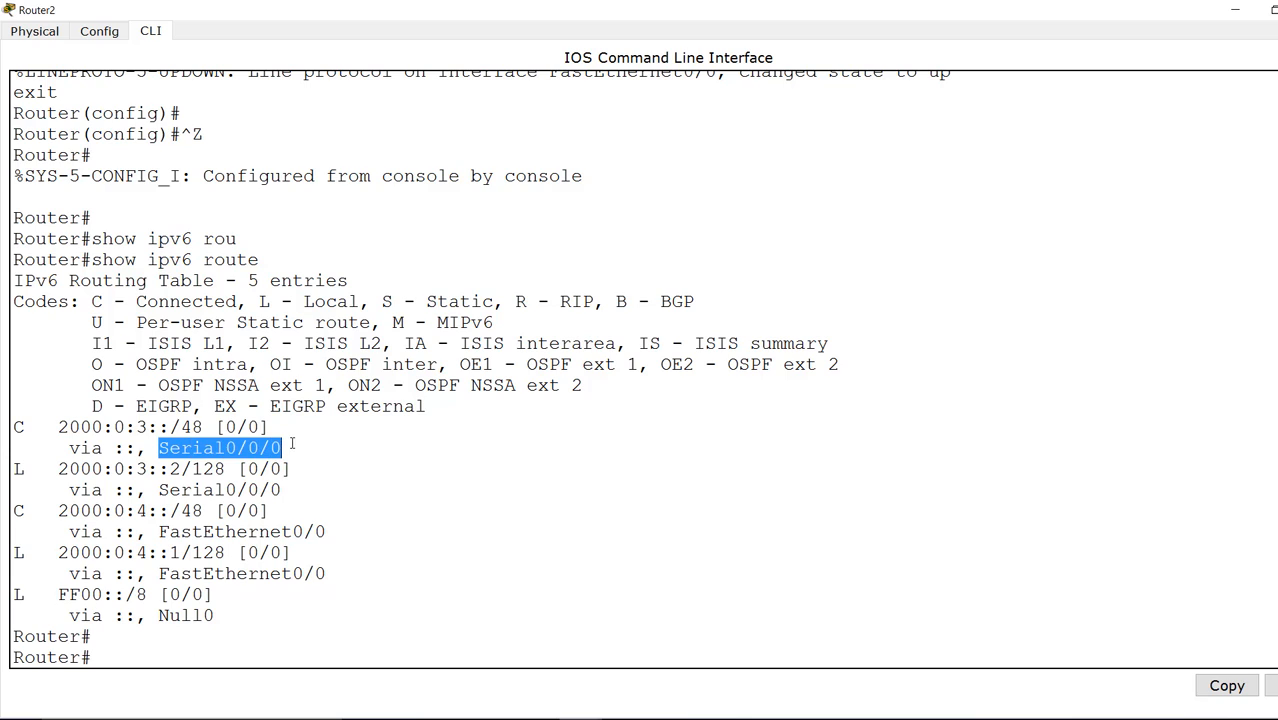
pyautogui.moveTo(136, 511); pyautogui.dragTo(369, 539)
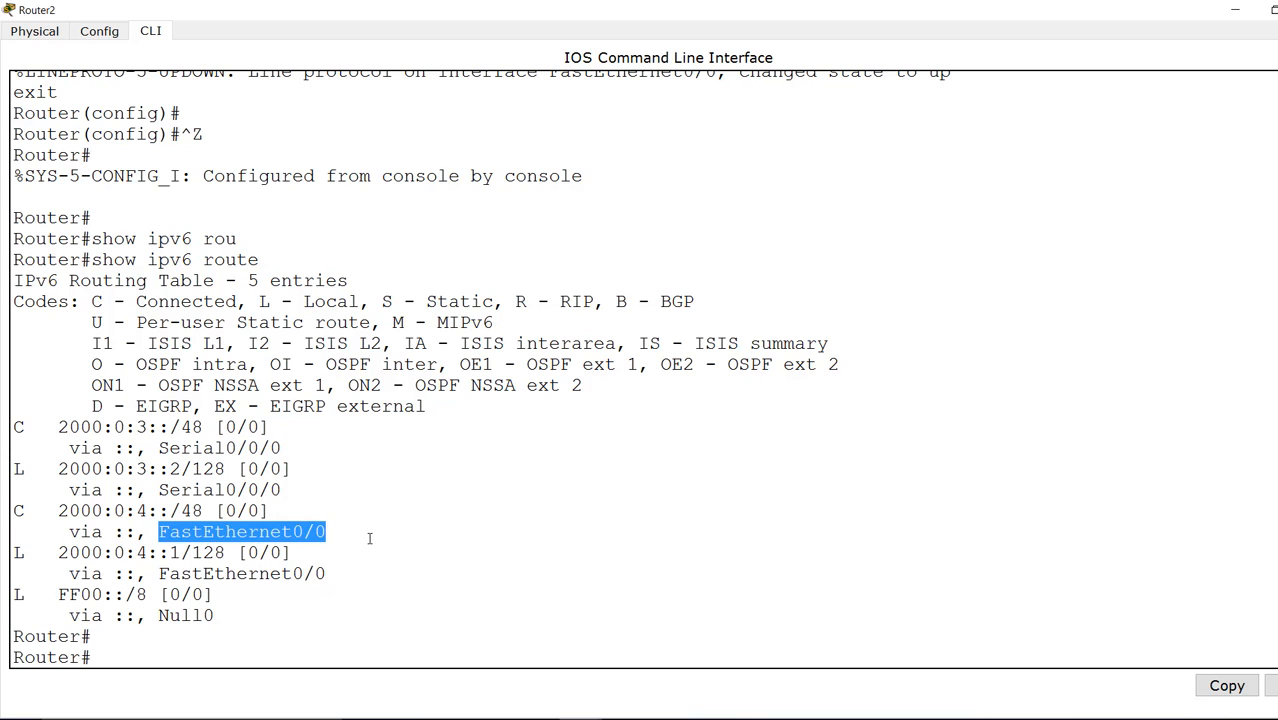
# Step: Review the full list of route entries on Router2 and return to the network topology
pyautogui.moveTo(252, 621); pyautogui.dragTo(2, 428)
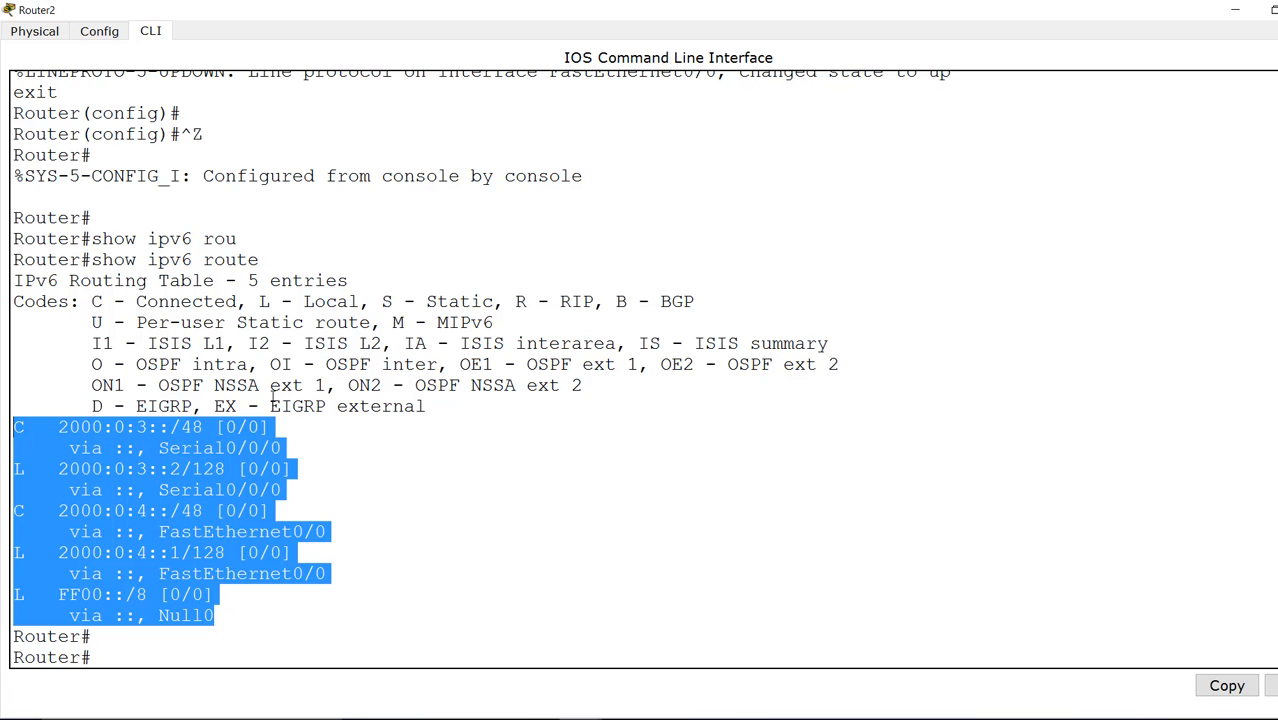
pyautogui.click(1048, 221)
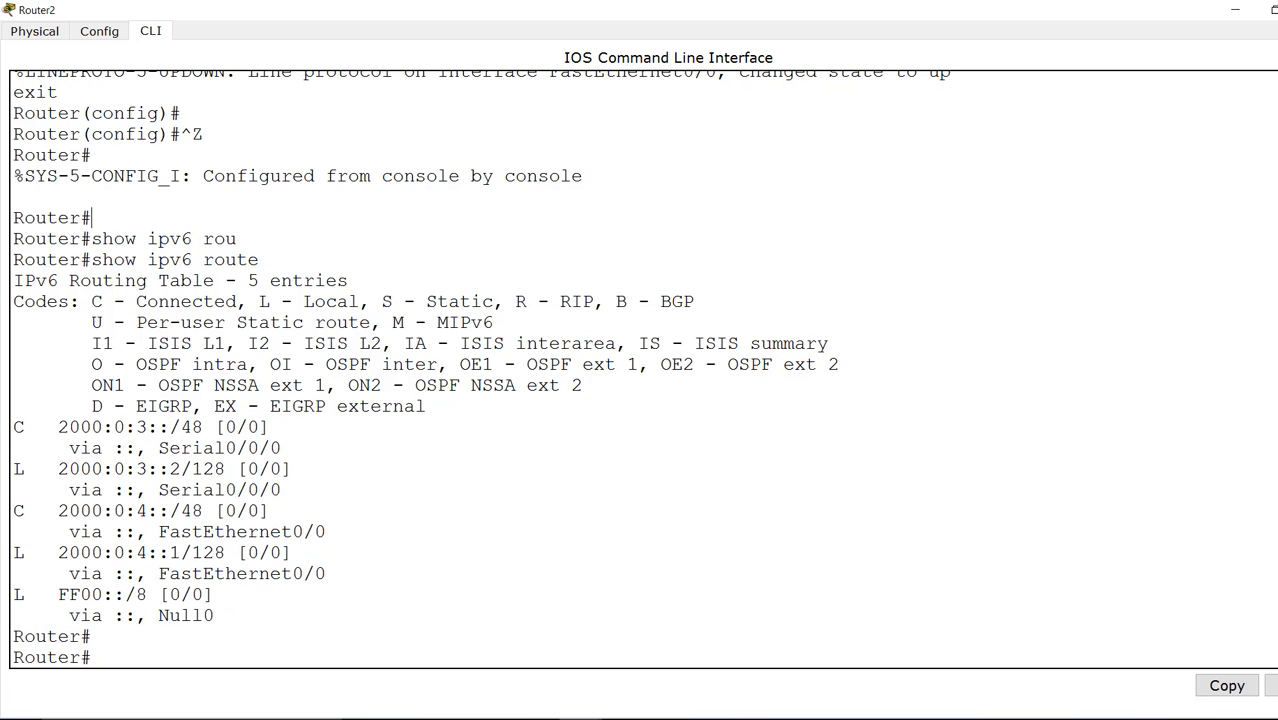
pyautogui.click(1277, 9)
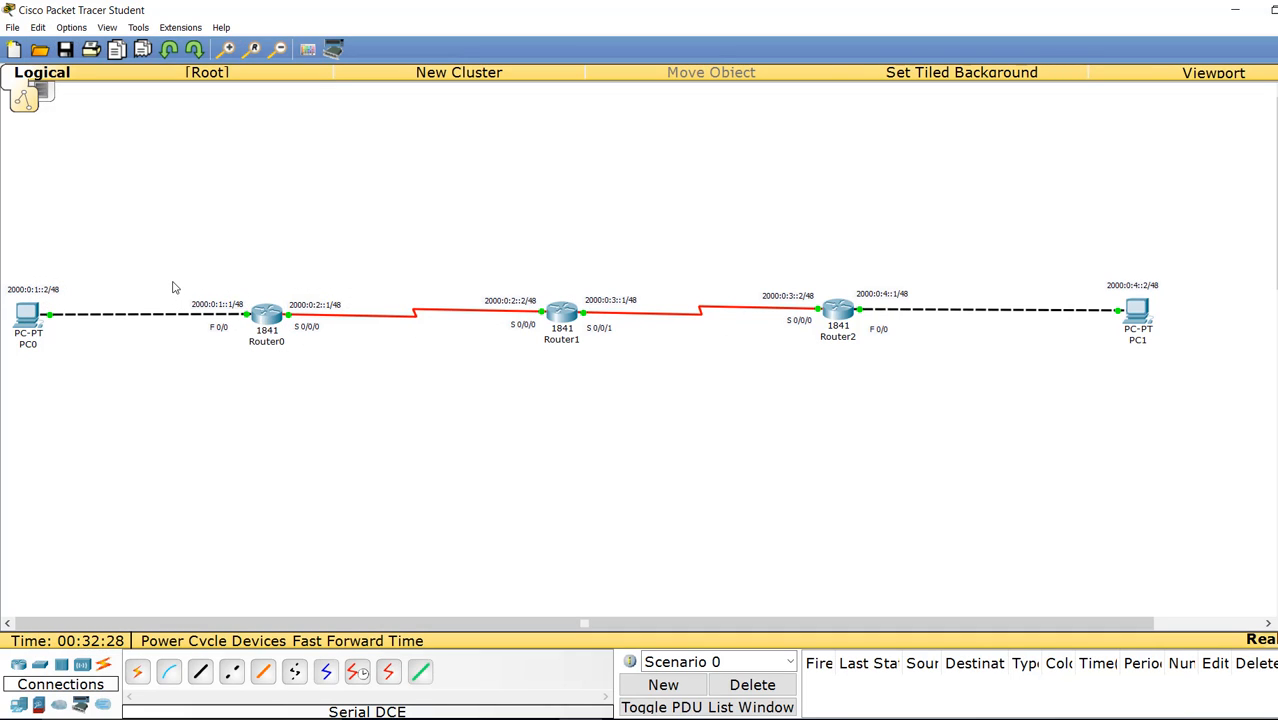
# Step: Examine the topology for the networks remote from Router0 and the Router1 S 0/0/0 address that serves as its next hop
pyautogui.moveTo(170, 270); pyautogui.dragTo(354, 377)
pyautogui.moveTo(585, 255); pyautogui.dragTo(1148, 404)
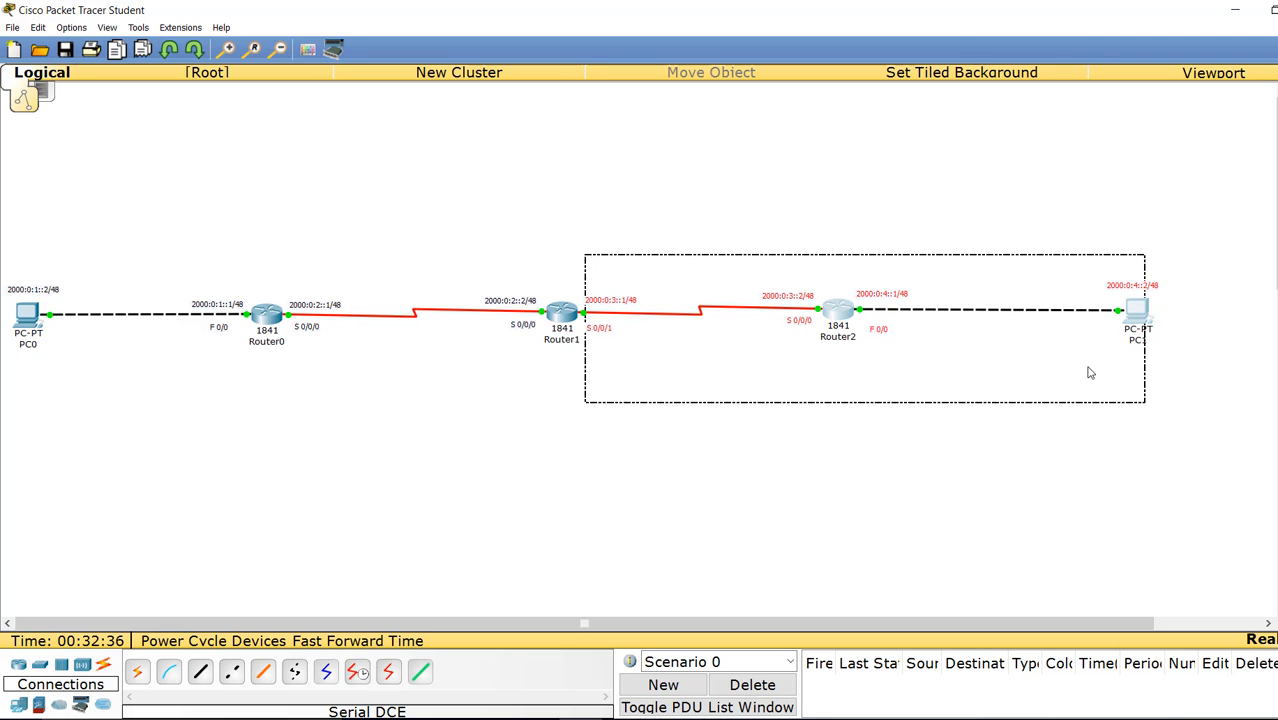
pyautogui.moveTo(466, 273); pyautogui.dragTo(541, 376)
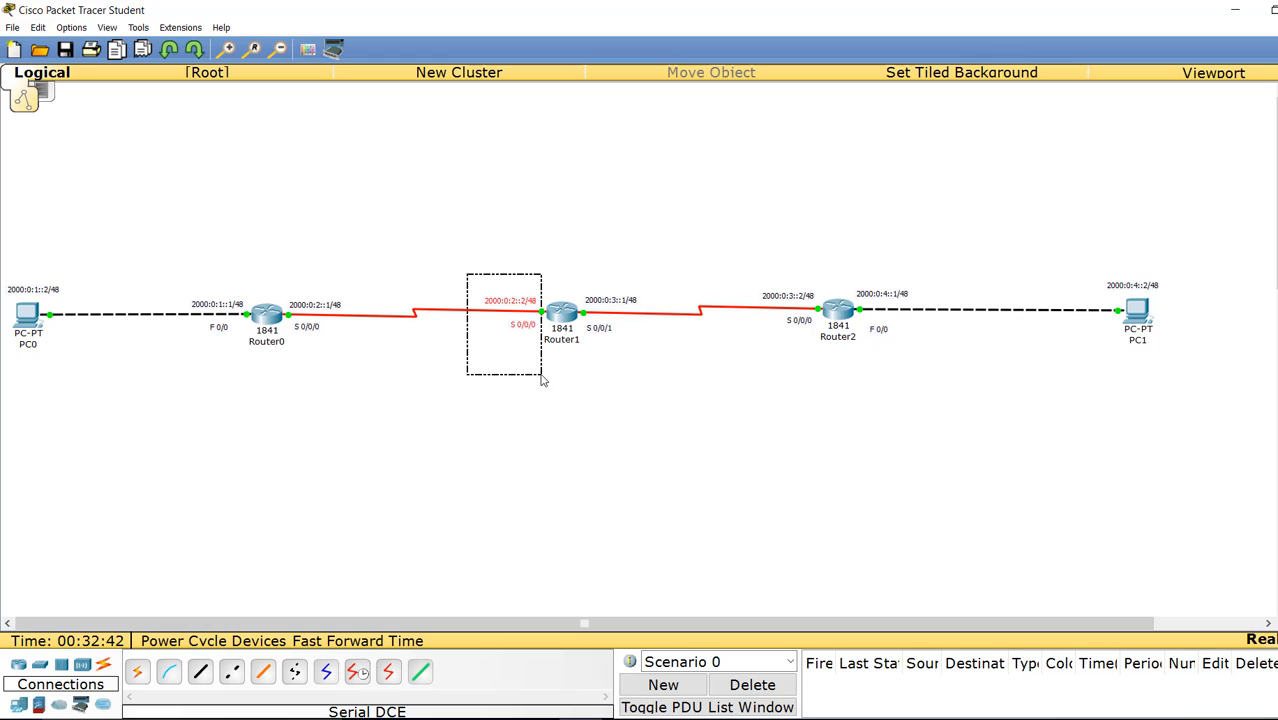
pyautogui.moveTo(543, 380); pyautogui.dragTo(541, 377)
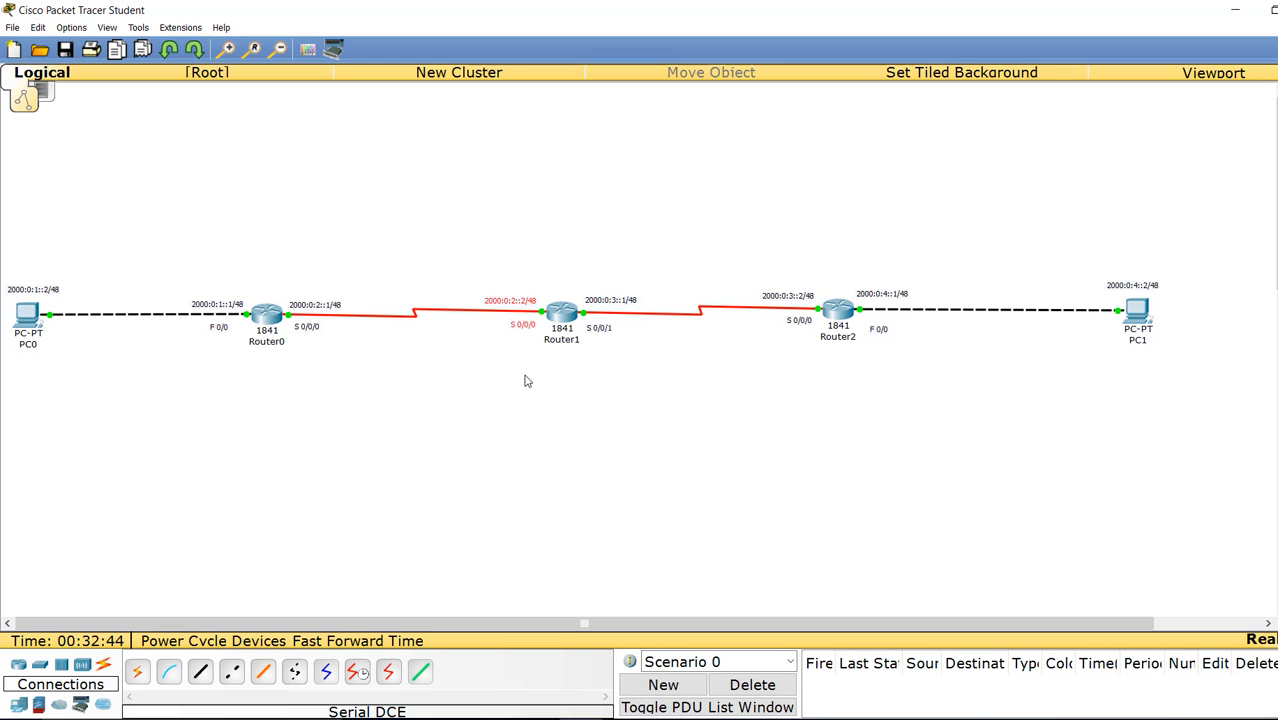
pyautogui.click(527, 380)
pyautogui.moveTo(273, 316)
pyautogui.moveTo(280, 291); pyautogui.dragTo(420, 283)
# Step: Open Router0's command line interface in a maximized window and enter global configuration mode with conf t
pyautogui.click(280, 316)
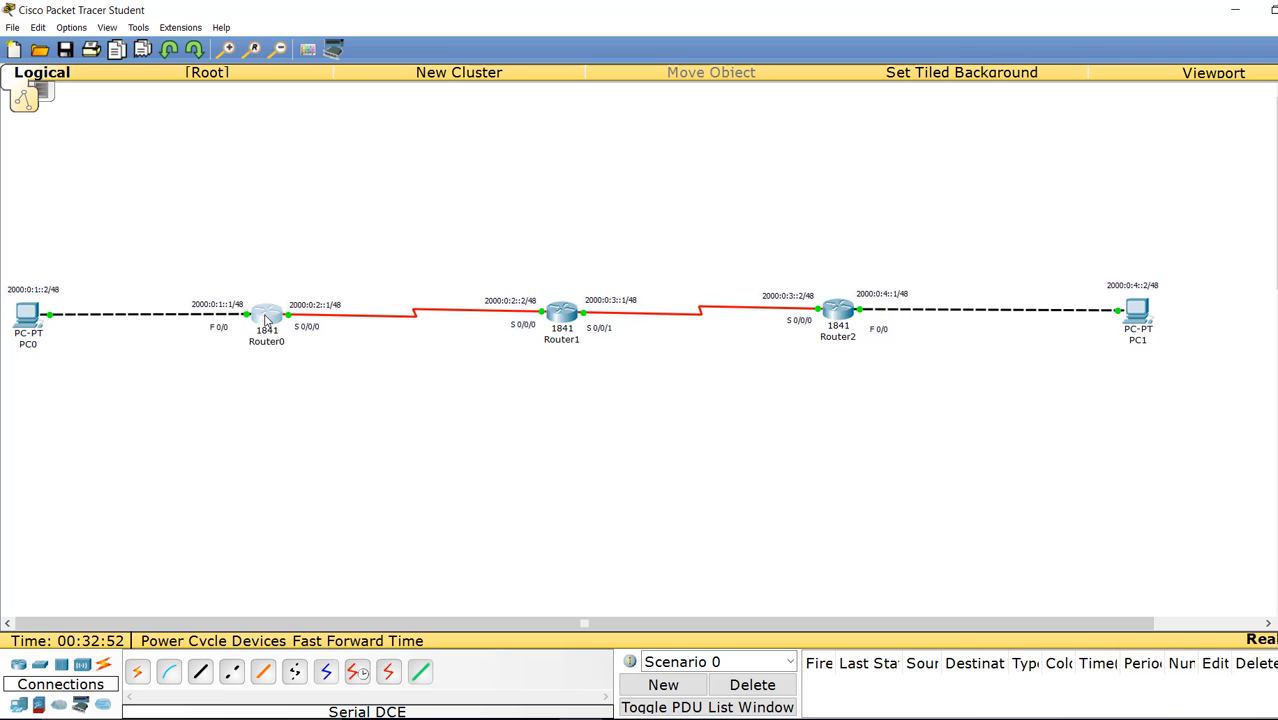
pyautogui.doubleClick(832, 207)
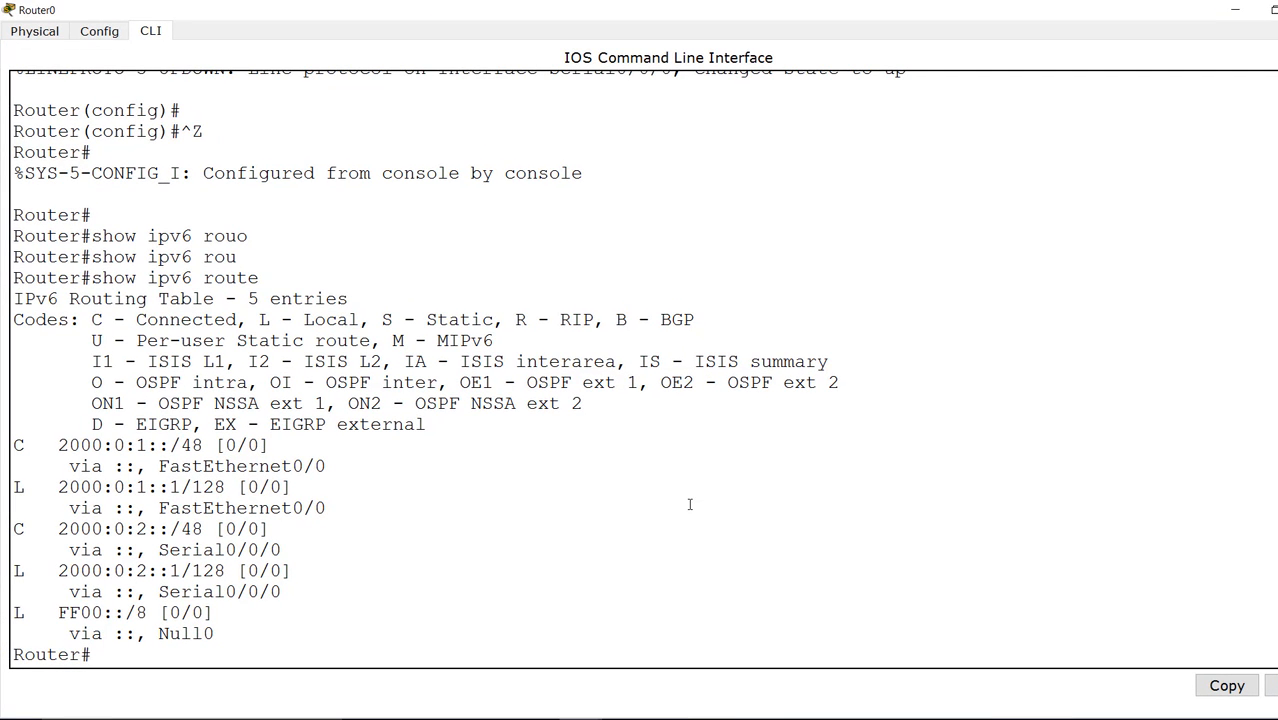
pyautogui.write('conf t')
pyautogui.press('Return')
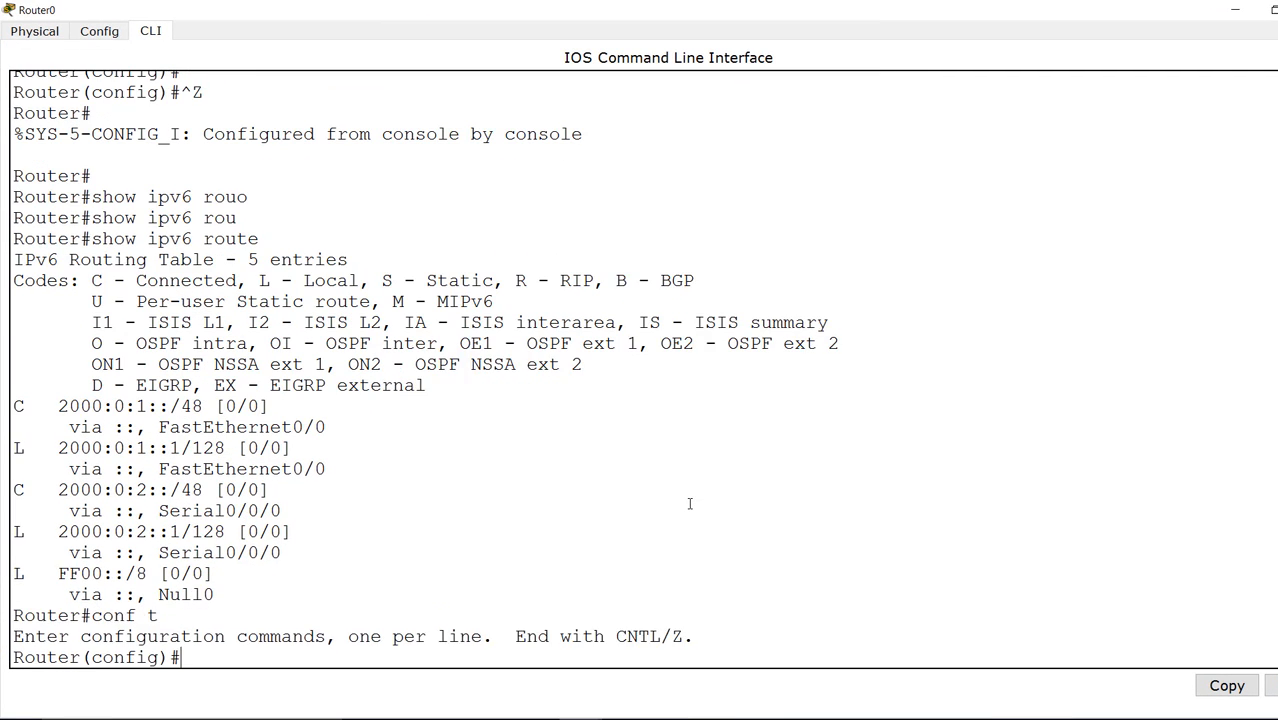
pyautogui.press('Return')
# Step: Add a static IPv6 route on Router0 to 2000:0:3::0/48 through next hop 2000:0:2::2
pyautogui.write('ipv6')
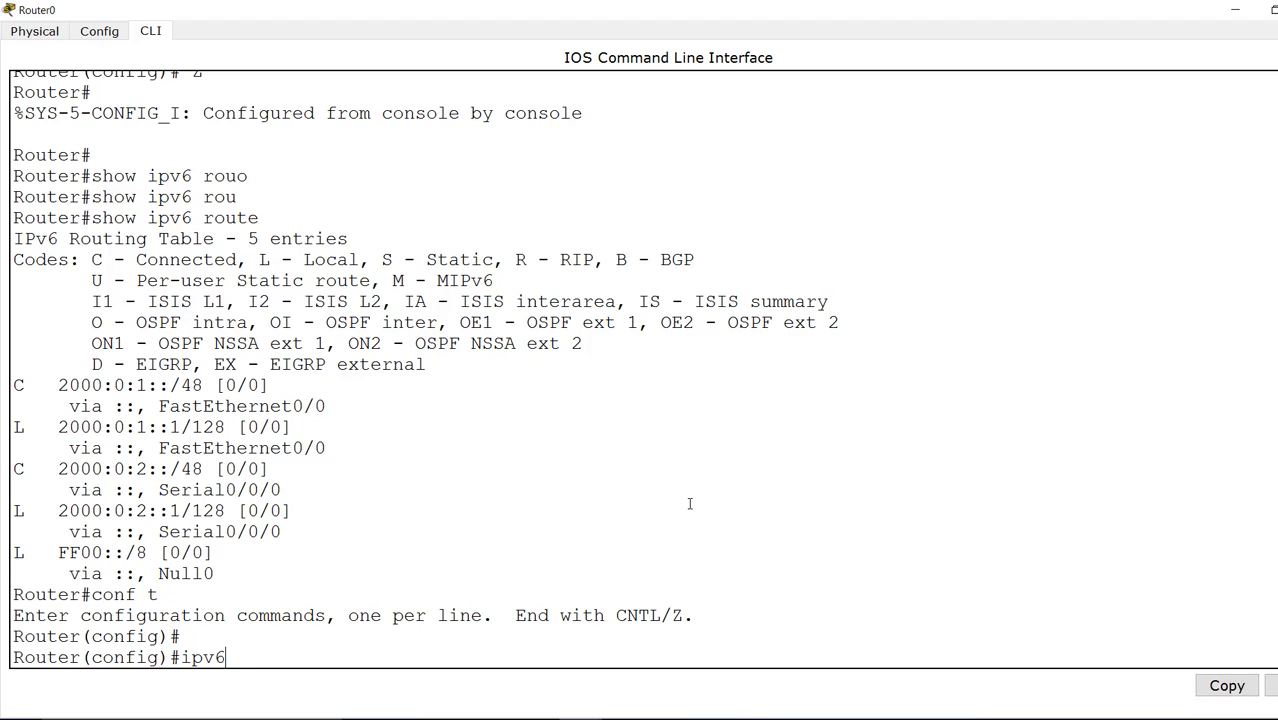
pyautogui.write(' route')
pyautogui.write('2000')
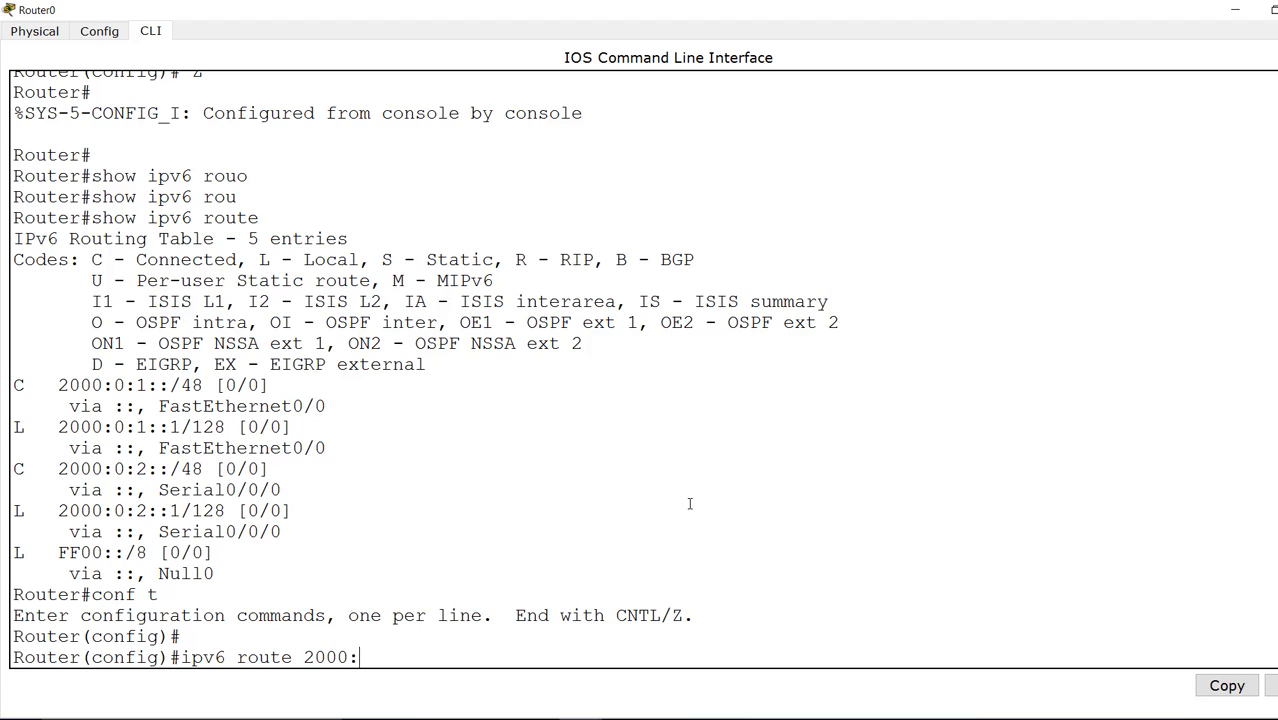
pyautogui.write(':0:3::0/48 2000')
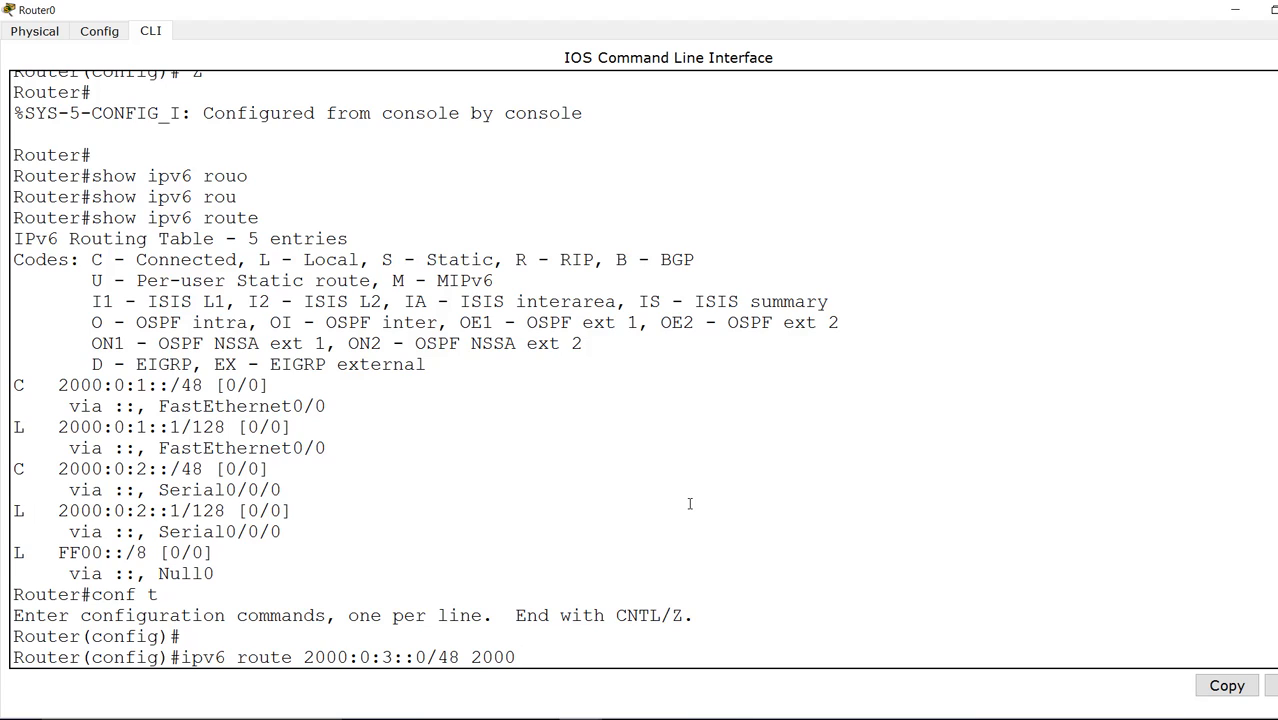
pyautogui.write(':0:2::2')
pyautogui.press('Return')
pyautogui.press('Return')
pyautogui.press('Return')
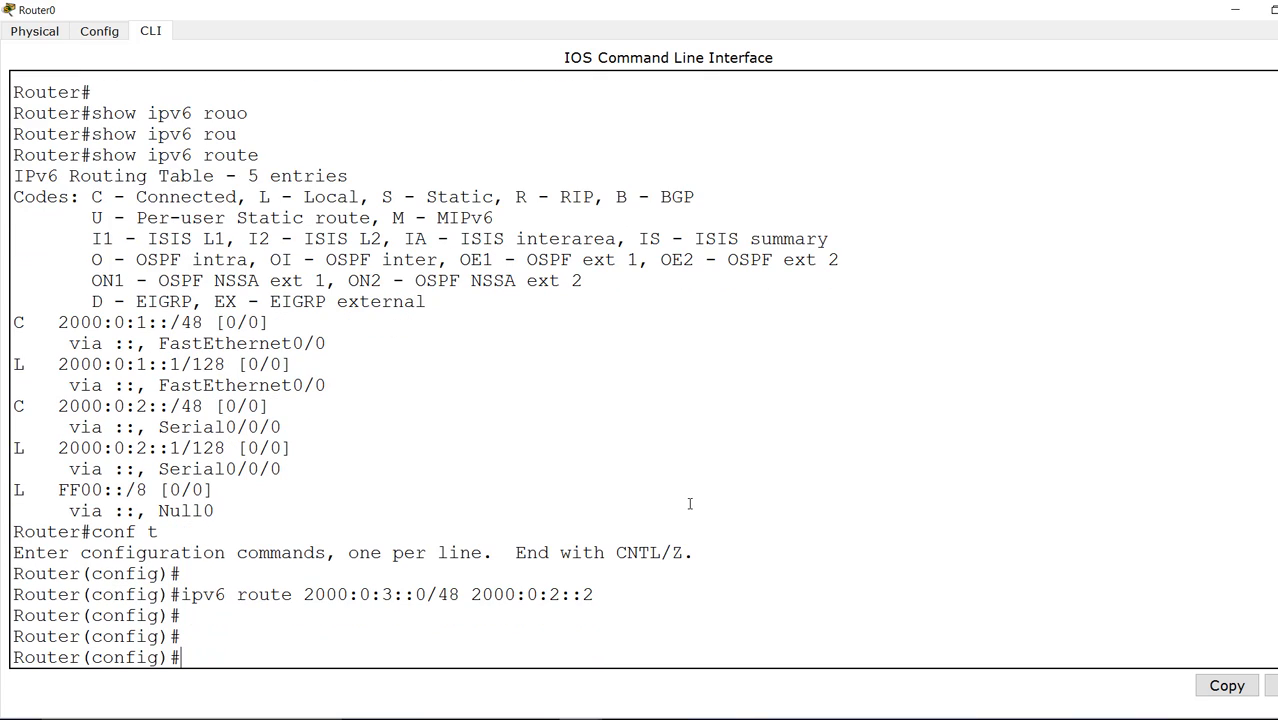
pyautogui.moveTo(427, 594); pyautogui.dragTo(461, 594)
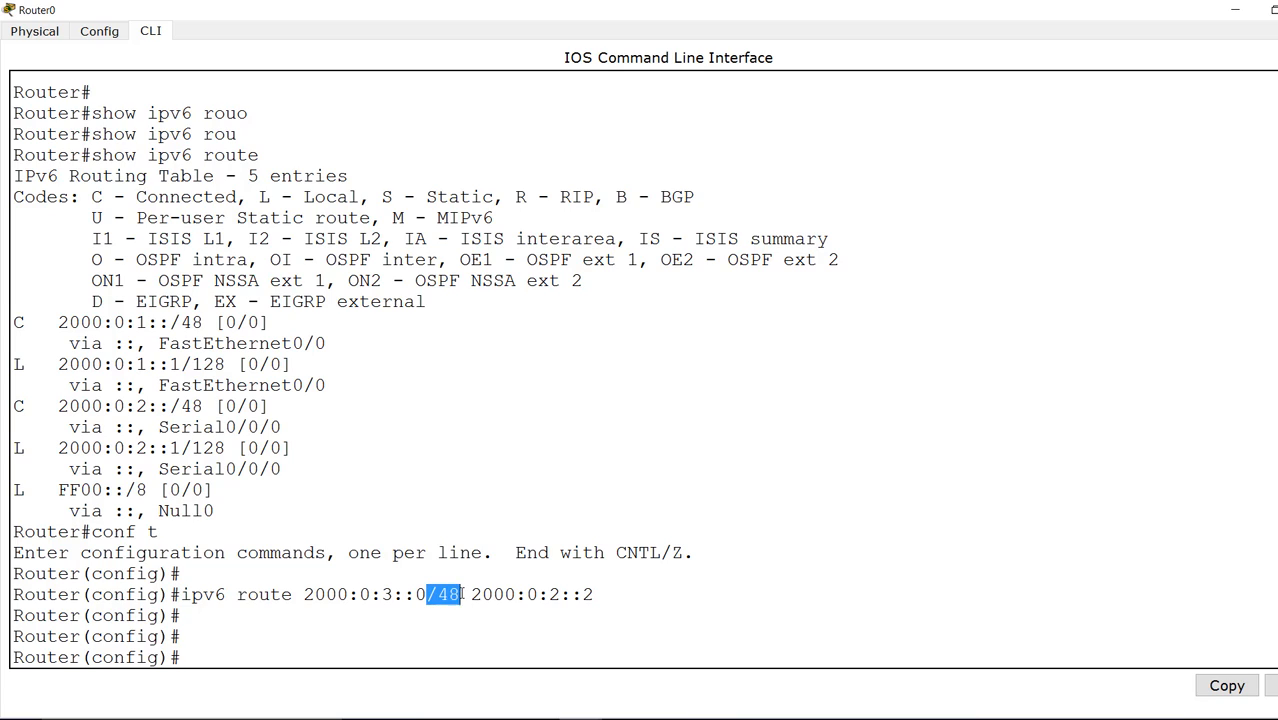
pyautogui.click(419, 633)
# Step: Reuse the previous route command on Router0 to add a static route to 2000:0:4::0/48 via 2000:0:2::2
pyautogui.press('Up')
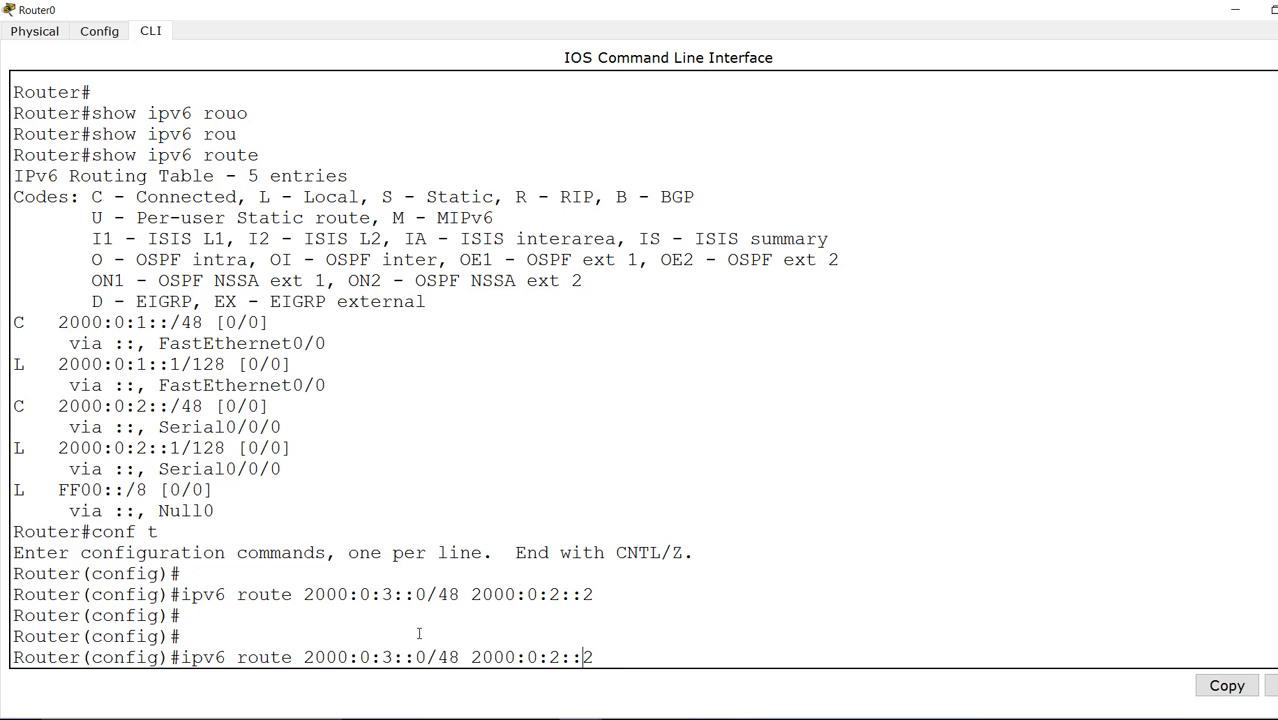
pyautogui.press('BackSpace')
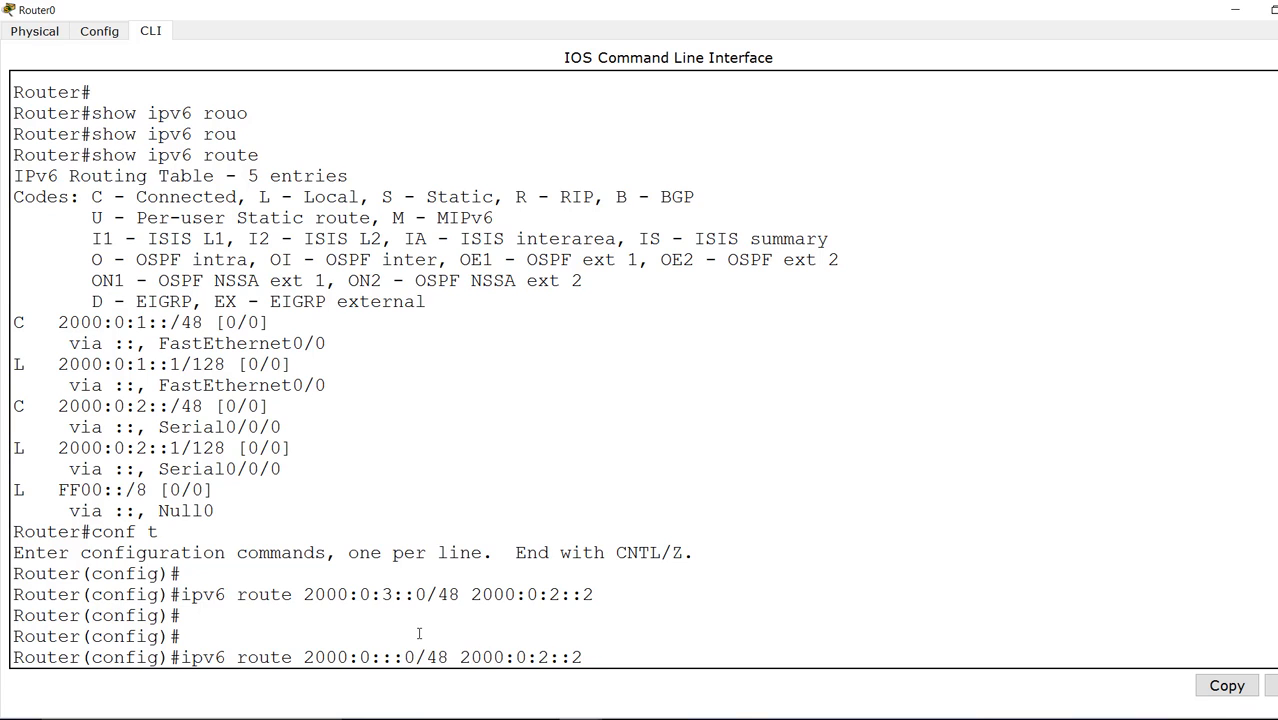
pyautogui.write('4')
pyautogui.press('Return')
pyautogui.press('Return')
pyautogui.press('Return')
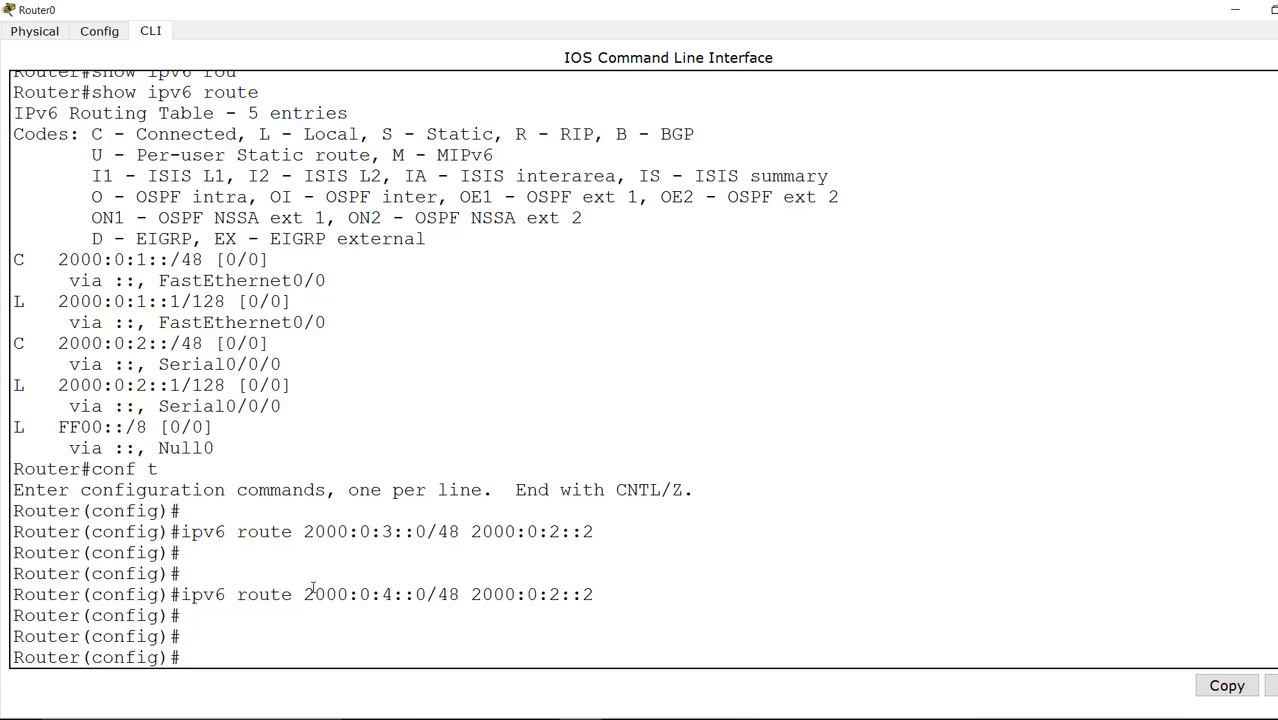
pyautogui.moveTo(468, 596); pyautogui.dragTo(615, 596)
pyautogui.click(544, 631)
# Step: Leave configuration mode on Router0 and display its IPv6 routing table with show ipv6 route
pyautogui.hotkey('ctrl', 'z')
pyautogui.press('Return')
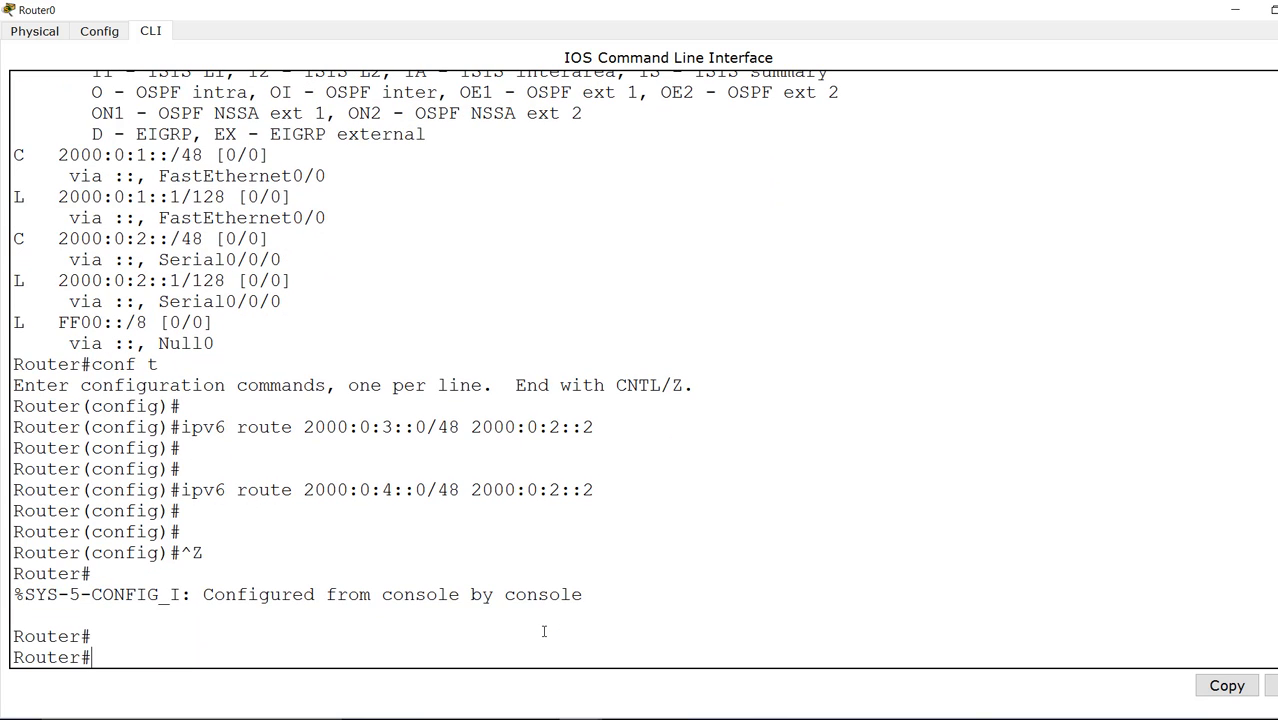
pyautogui.write('show ipv6 route')
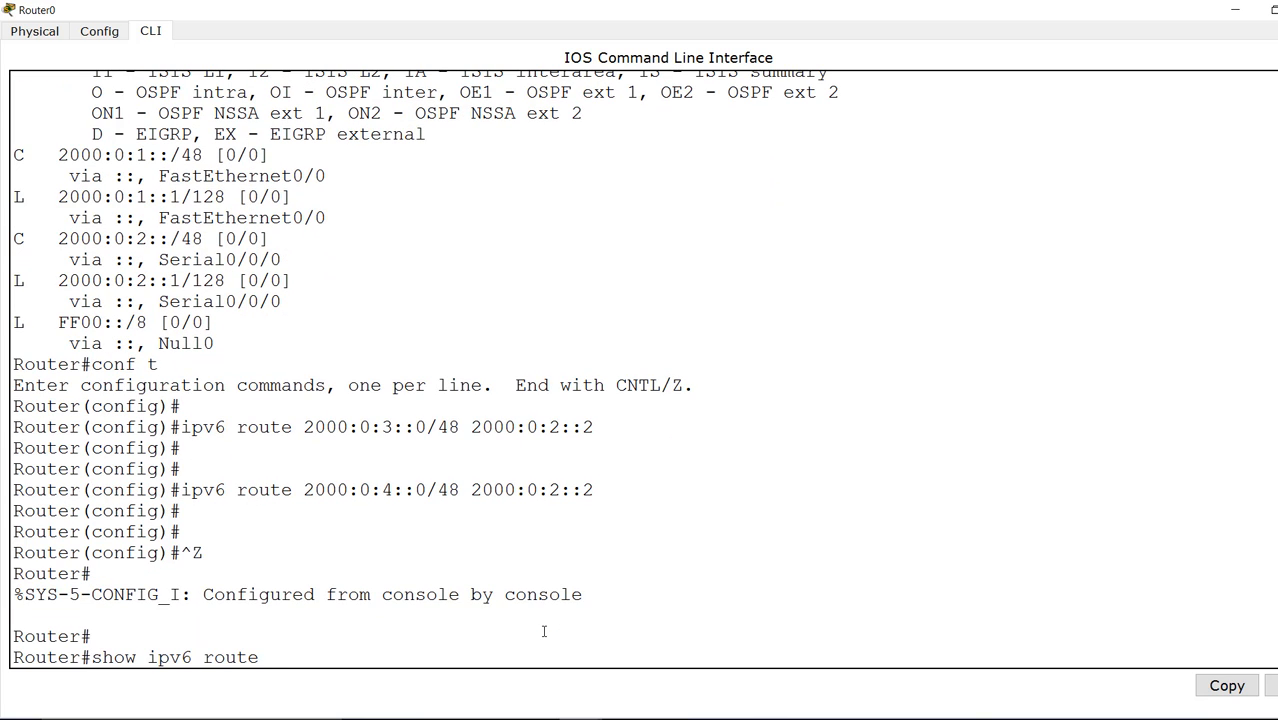
pyautogui.press('Return')
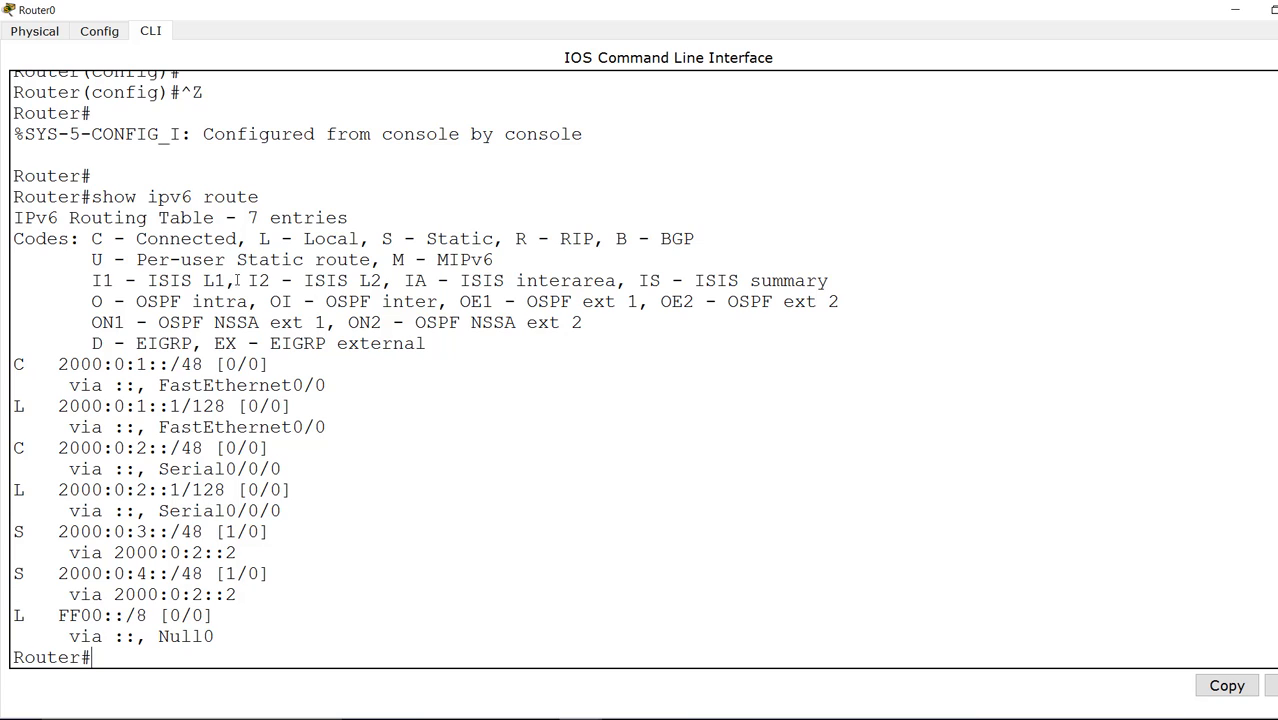
# Step: Check the static route code, destination prefixes and next hops of the static entries in Router0's IPv6 routing table
pyautogui.moveTo(246, 217); pyautogui.dragTo(268, 217)
pyautogui.moveTo(16, 531); pyautogui.dragTo(31, 531)
pyautogui.moveTo(381, 238); pyautogui.dragTo(496, 239)
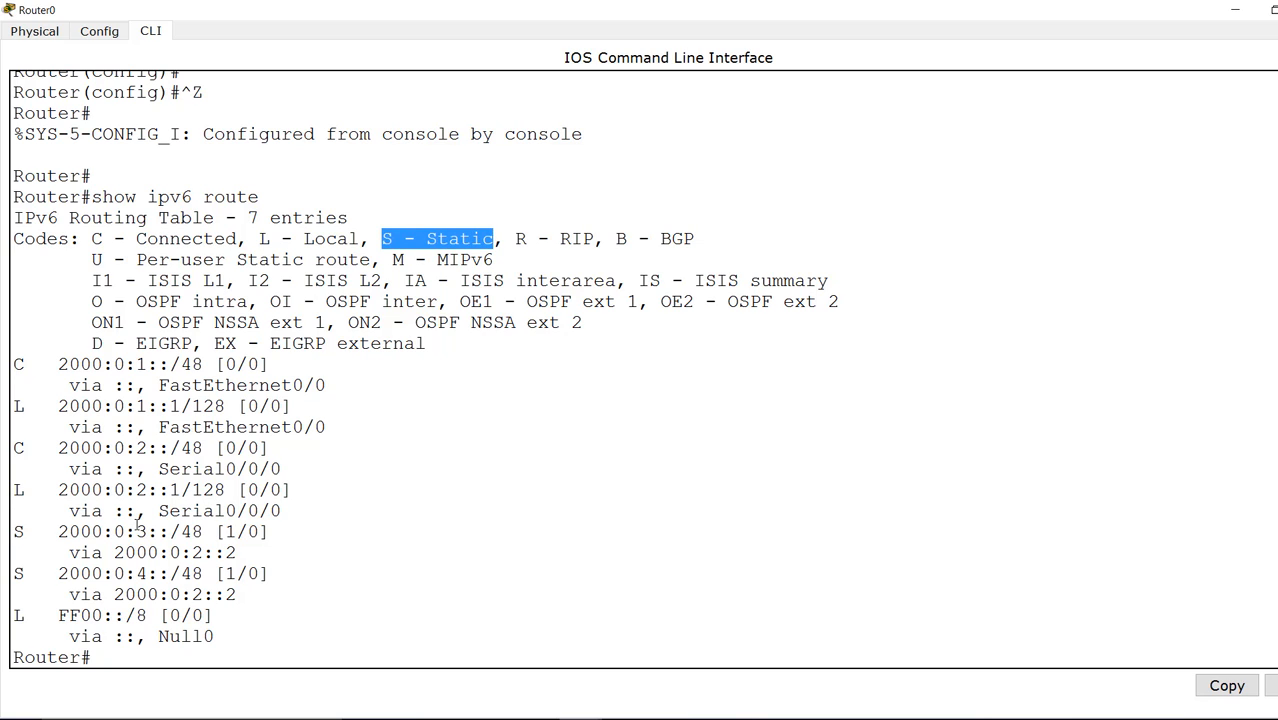
pyautogui.moveTo(48, 531); pyautogui.dragTo(168, 531)
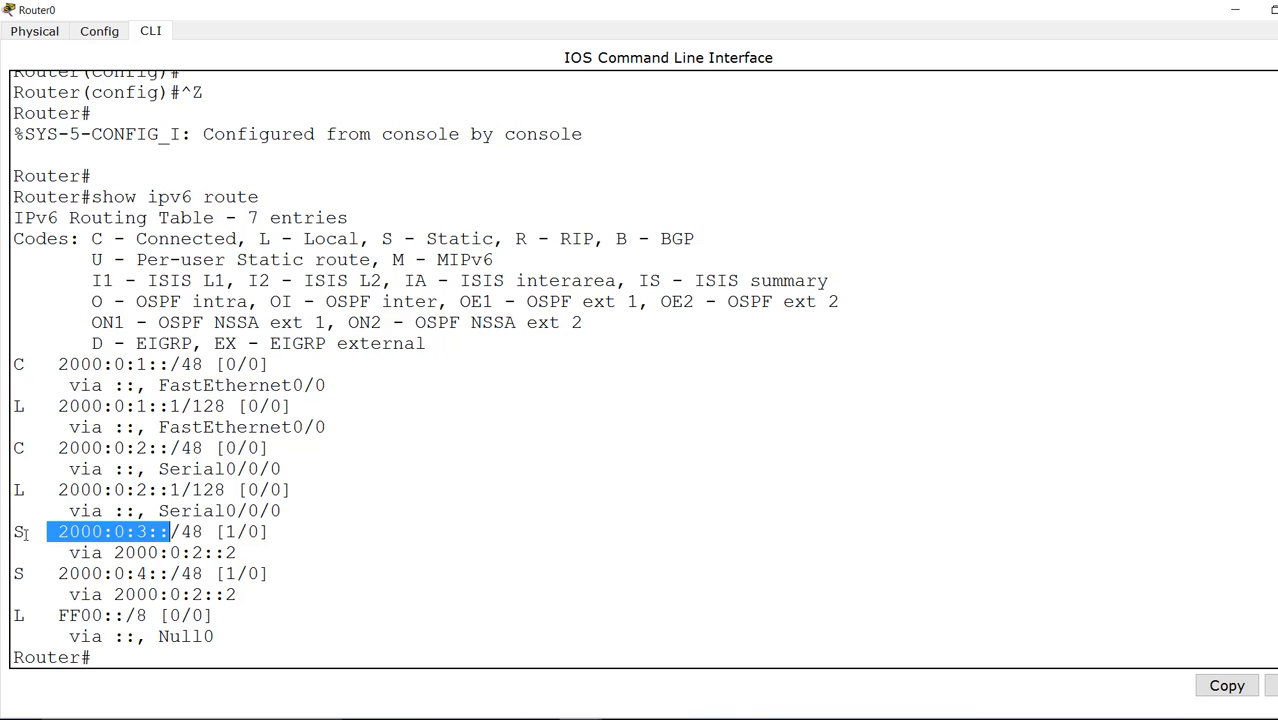
pyautogui.moveTo(14, 531); pyautogui.dragTo(254, 555)
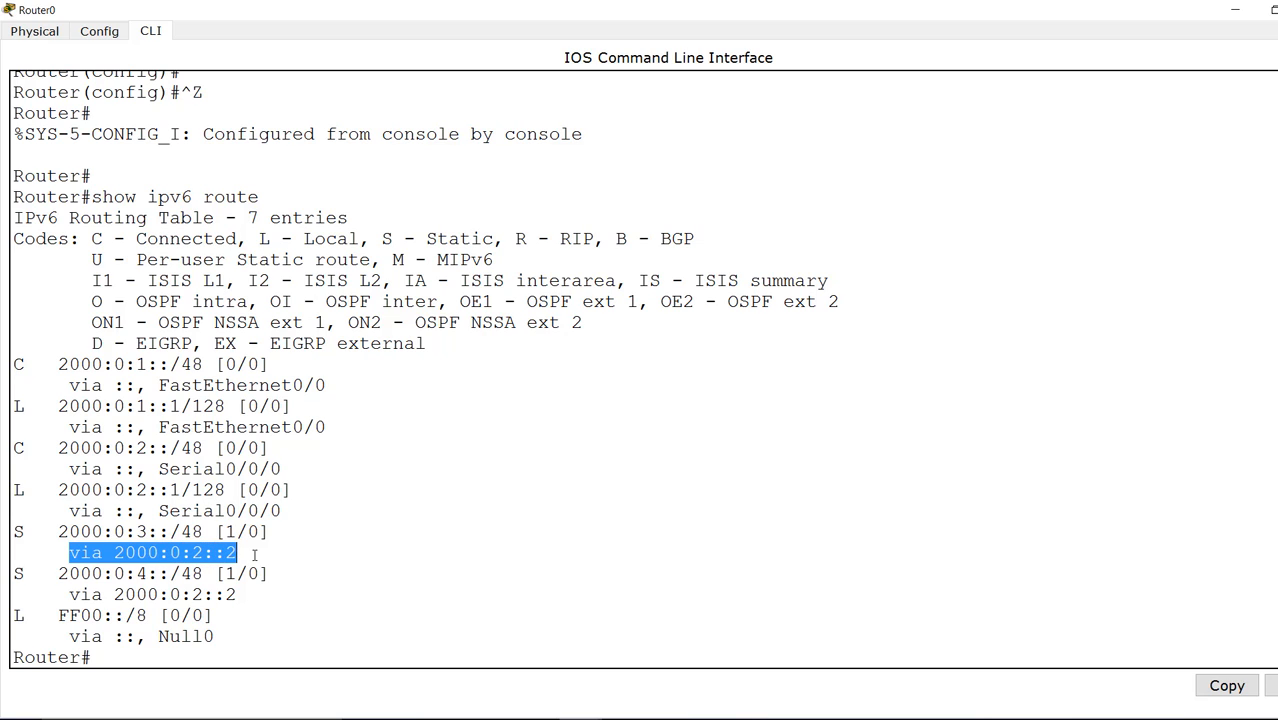
pyautogui.click(57, 573)
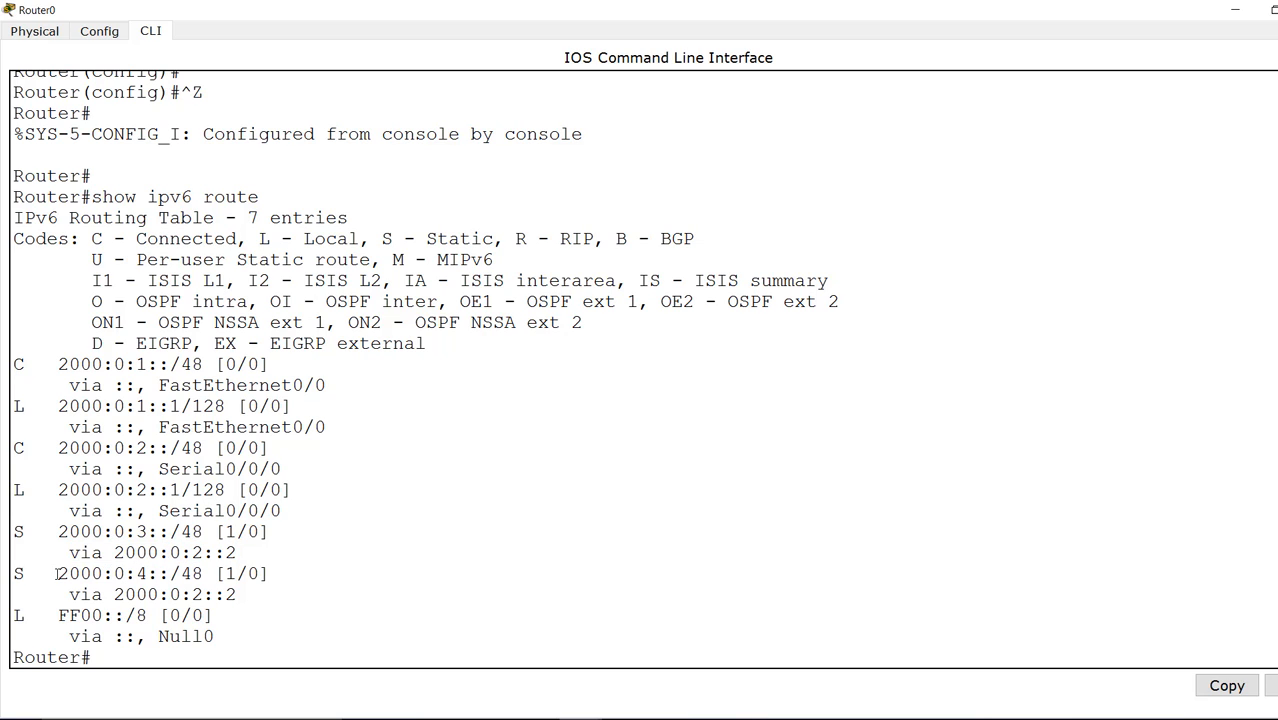
pyautogui.moveTo(57, 573); pyautogui.dragTo(247, 591)
pyautogui.click(264, 591)
pyautogui.moveTo(14, 573); pyautogui.dragTo(49, 573)
# Step: Return to the topology, open Router1's command line interface maximized, and enter global configuration mode with conf t
pyautogui.click(1086, 137)
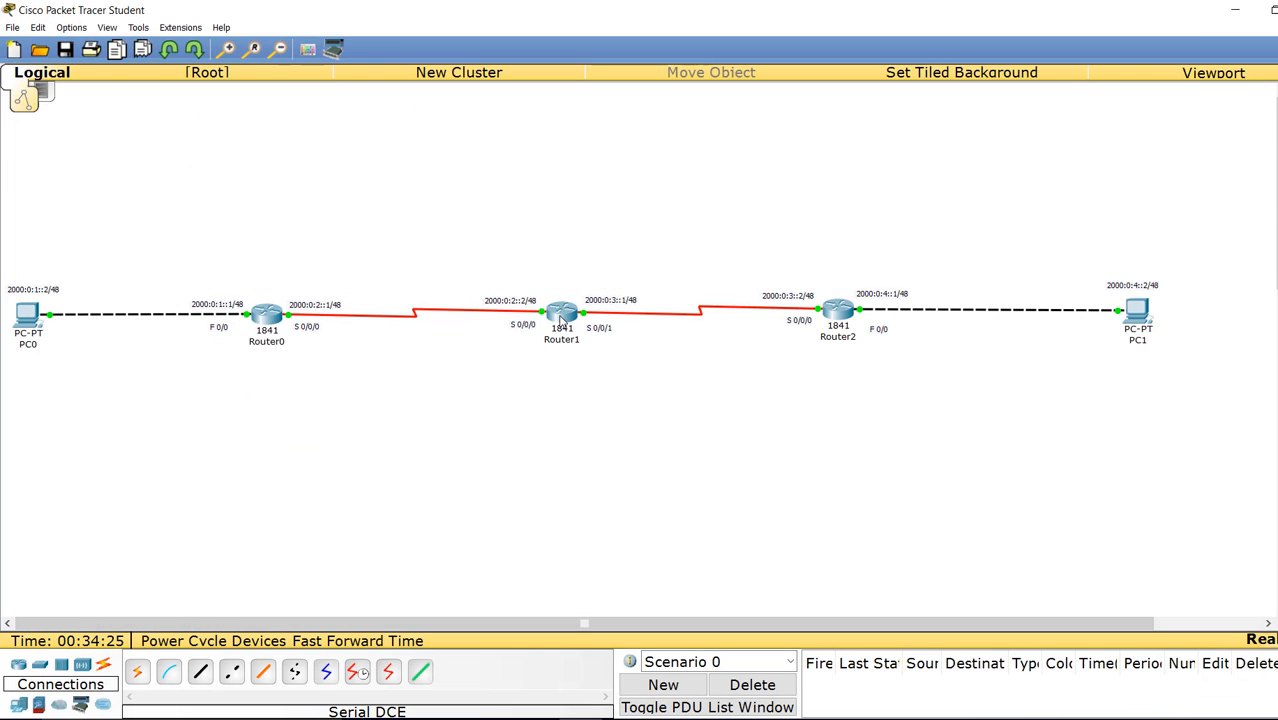
pyautogui.click(562, 316)
pyautogui.click(835, 204)
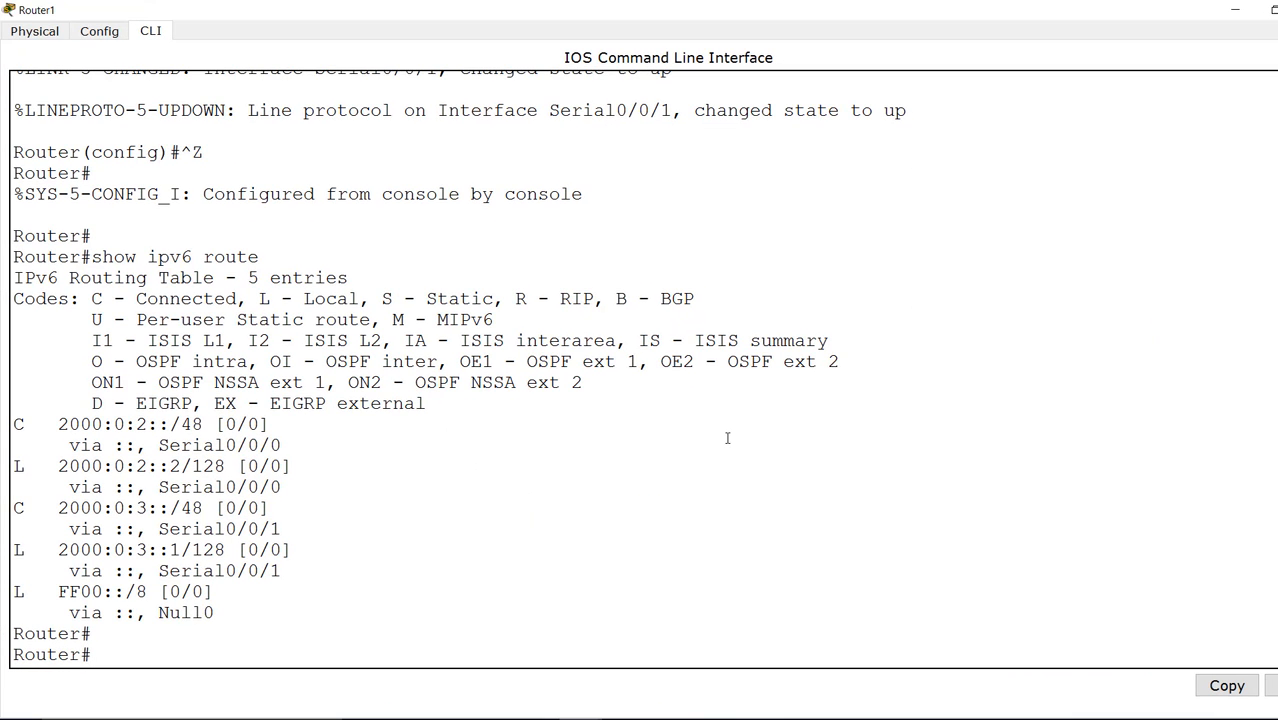
pyautogui.write('conf t')
pyautogui.press('Return')
pyautogui.press('Return')
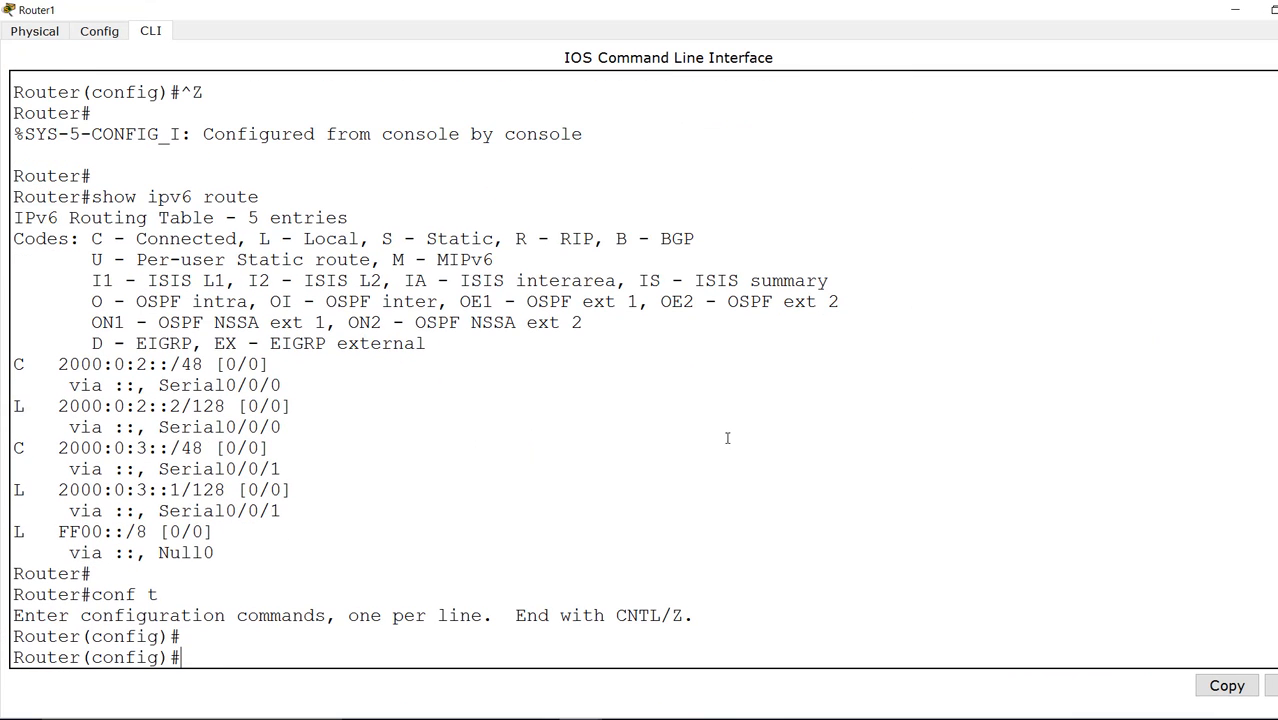
# Step: Add a static IPv6 route on Router1 to 2000:0:1::0/48 through next hop 2000:0:2::1
pyautogui.write('ipv6 route 200')
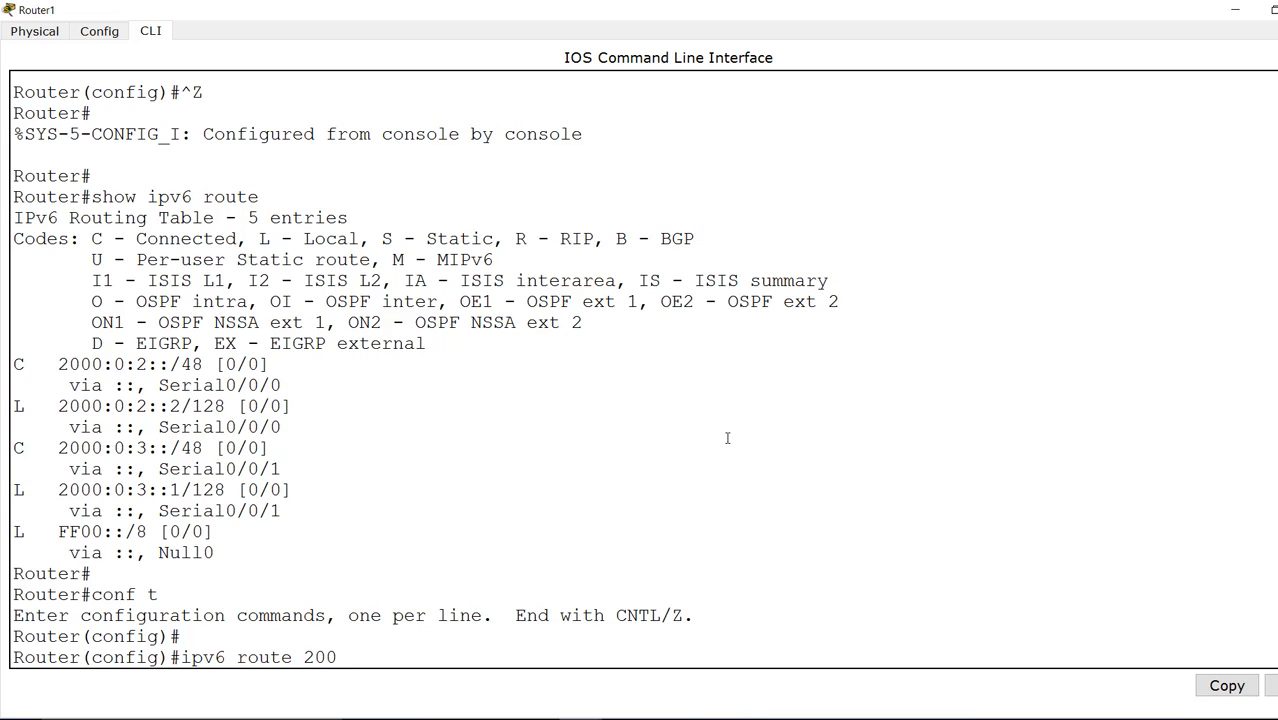
pyautogui.write('0:0:1::0/48 2000:0')
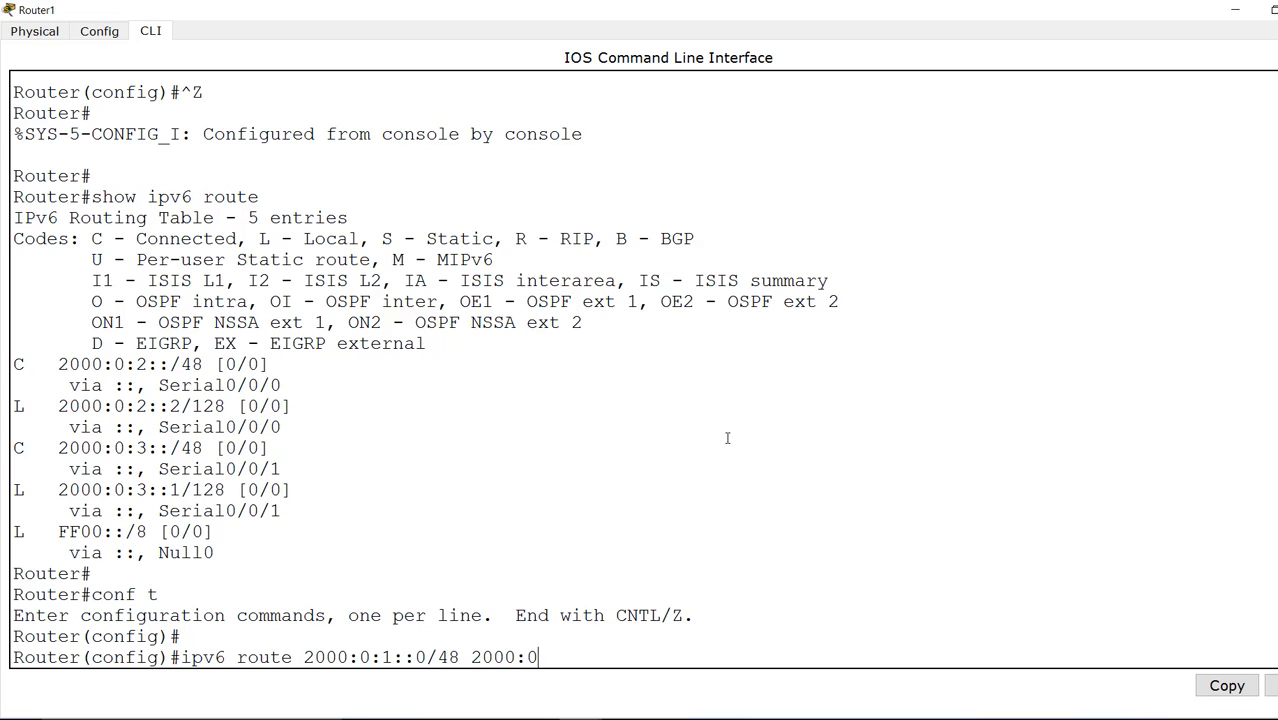
pyautogui.write(':2::1')
pyautogui.press('Return')
pyautogui.press('Return')
pyautogui.press('Return')
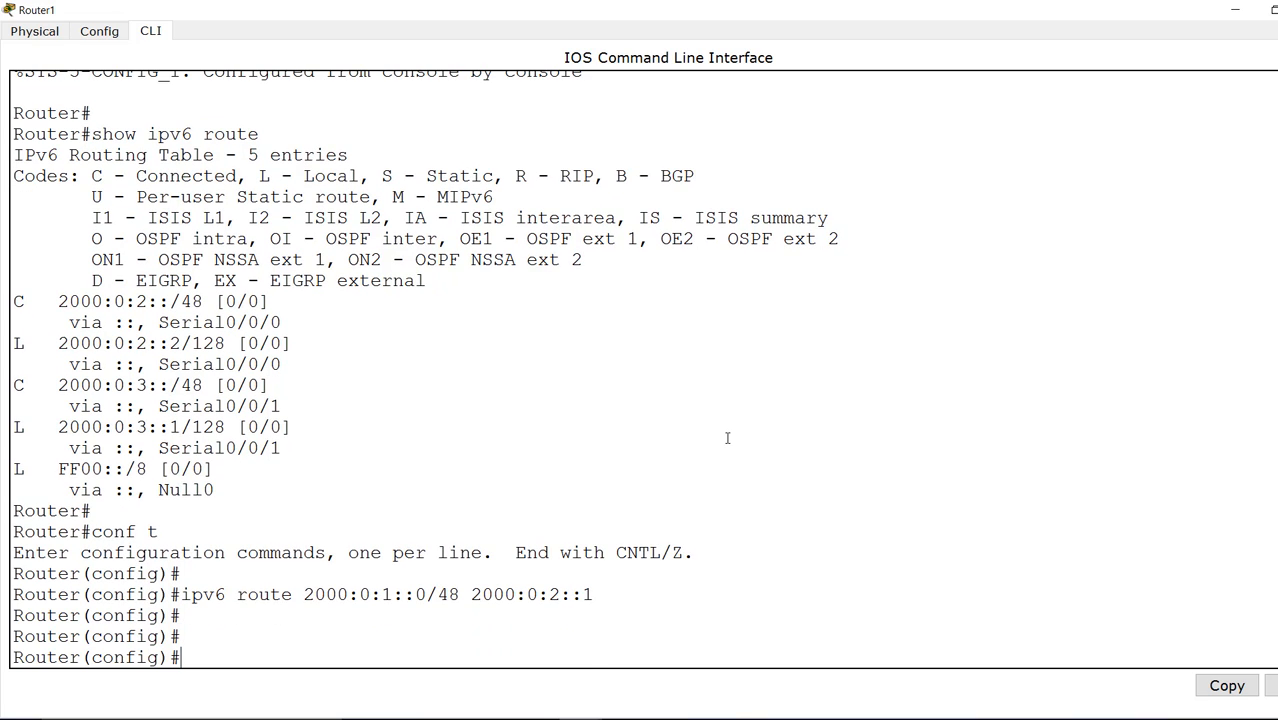
# Step: Add a static IPv6 route on Router1 to 2000:0:4::0/48 through next hop 2000:0:3::2
pyautogui.write('ipv6 route')
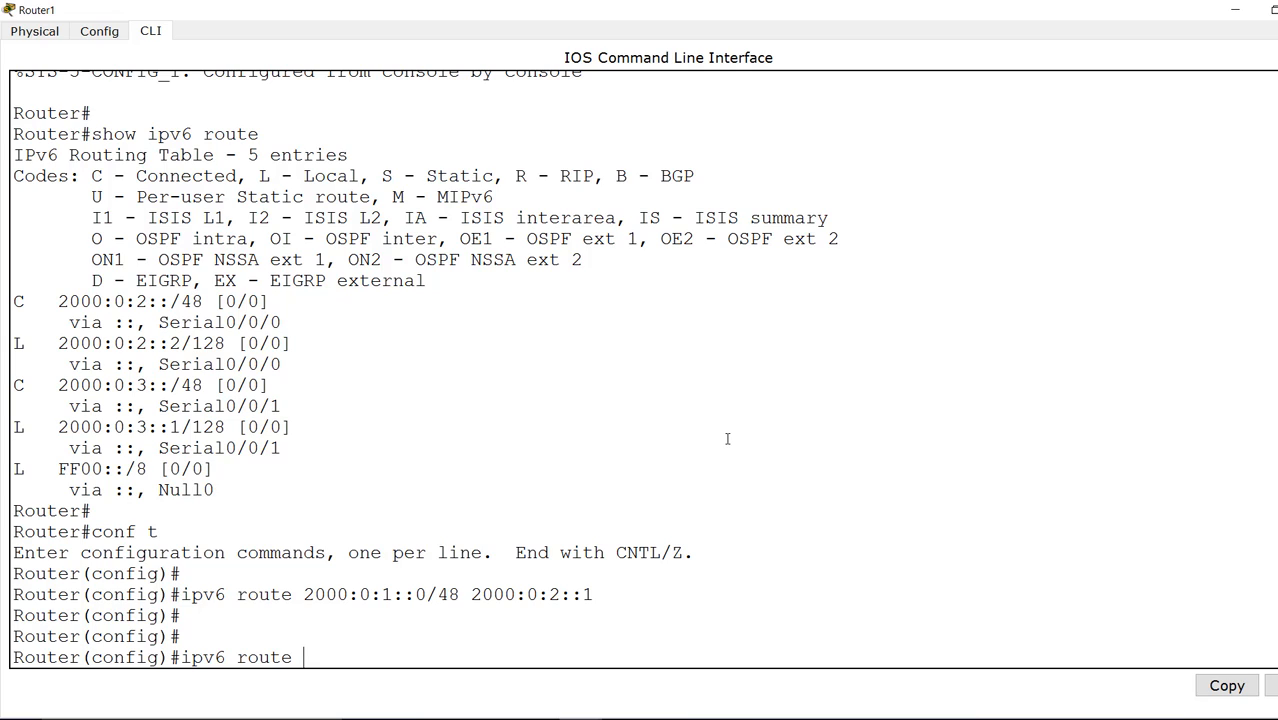
pyautogui.write('2000:0:4::0/')
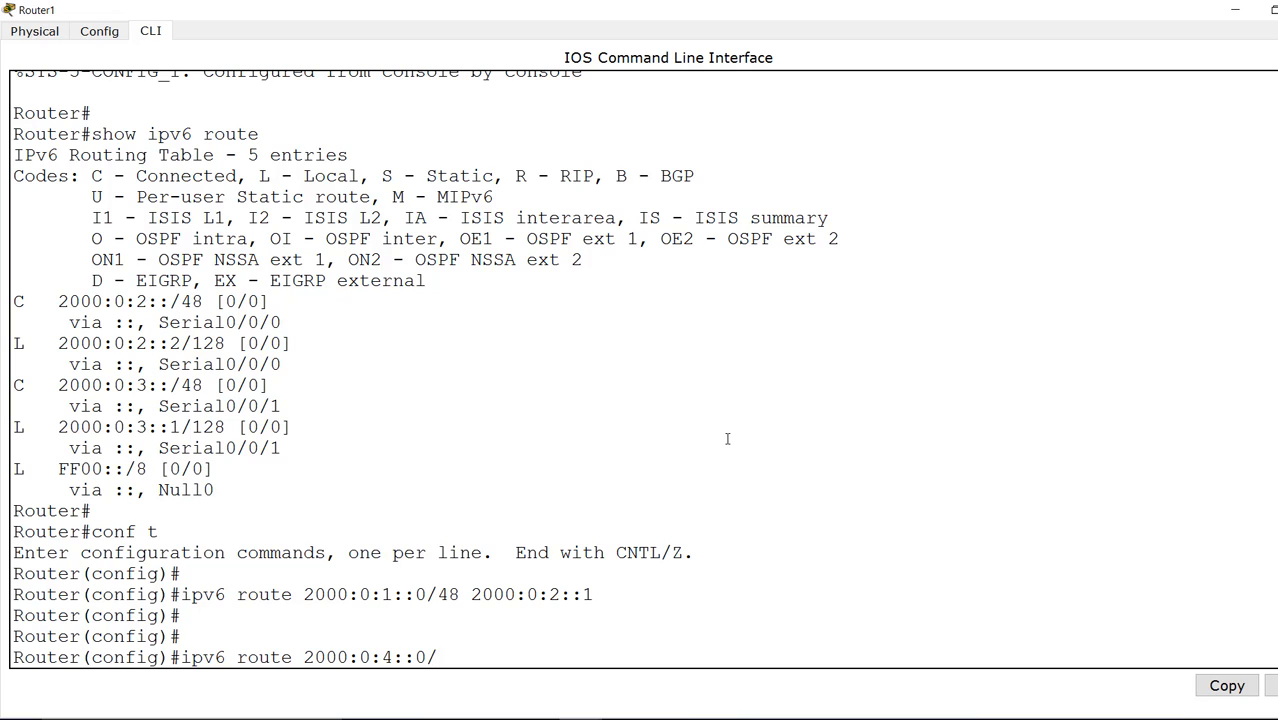
pyautogui.write('48 2000:0:3::2')
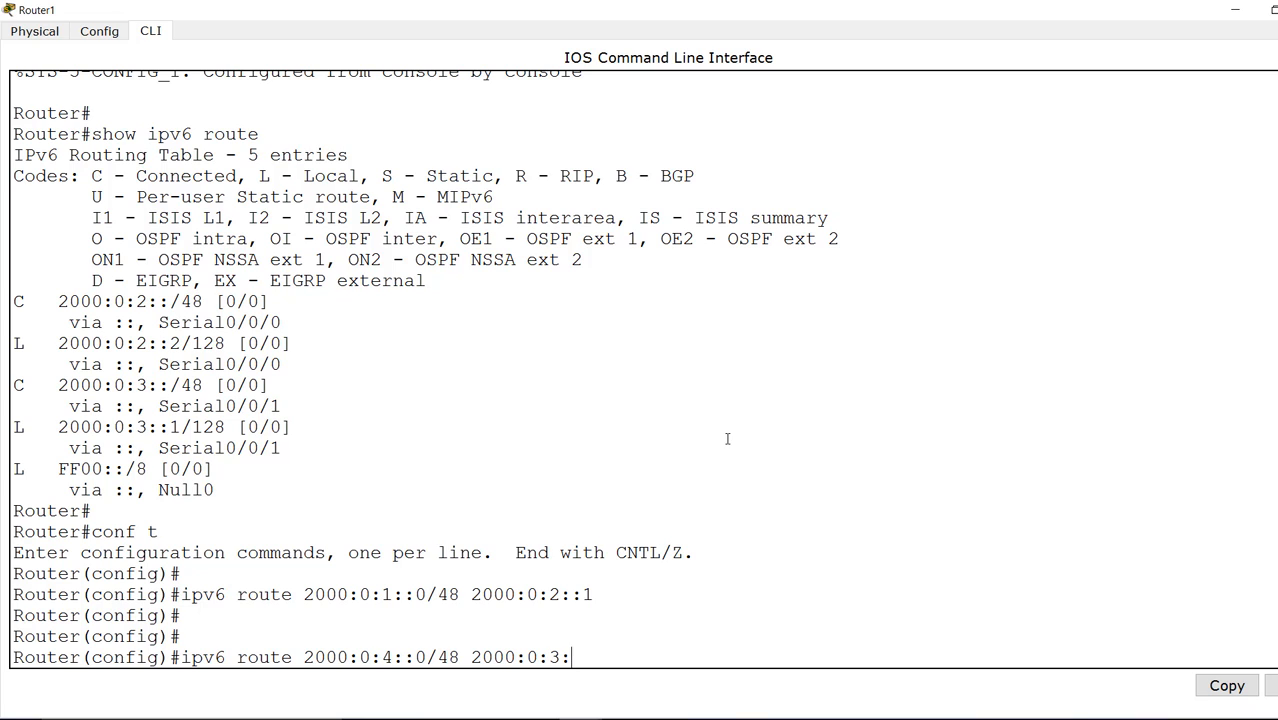
pyautogui.press('Return')
pyautogui.press('Return')
pyautogui.press('Return')
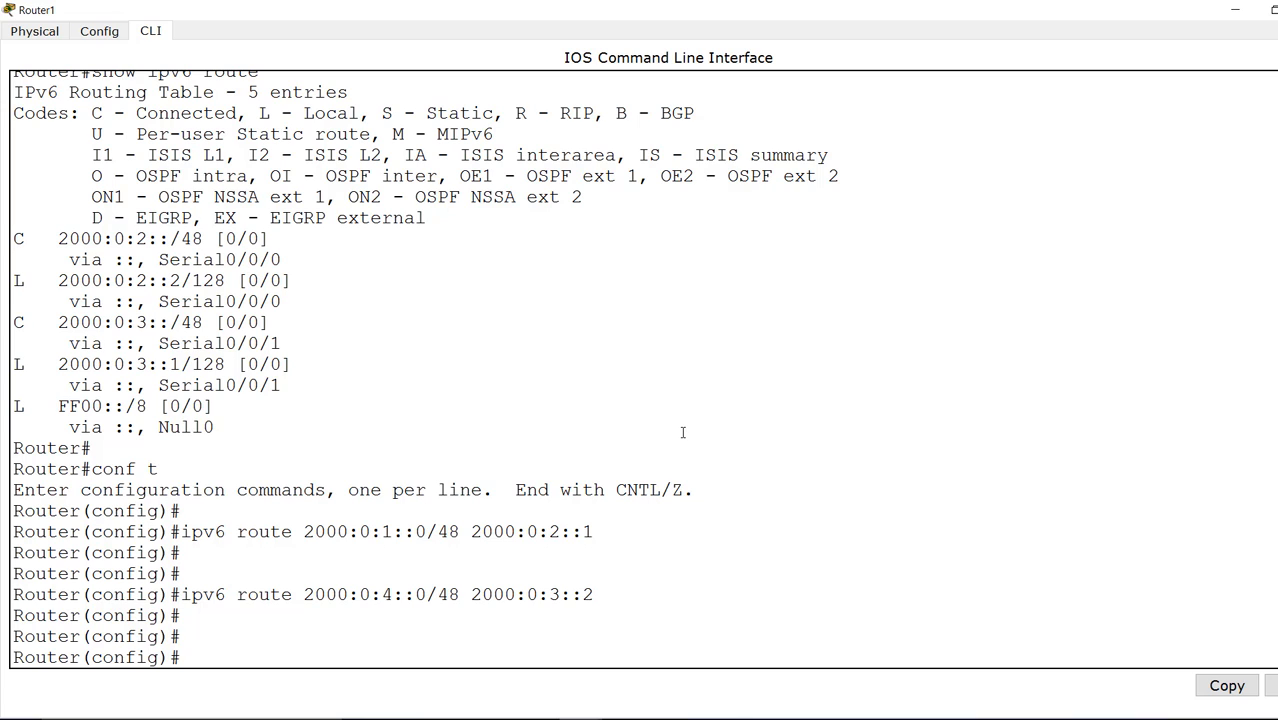
# Step: Leave configuration mode on Router1 and return to the privileged prompt
pyautogui.hotkey('ctrl', 'z')
pyautogui.press('Return')
pyautogui.press('Return')
pyautogui.press('Return')
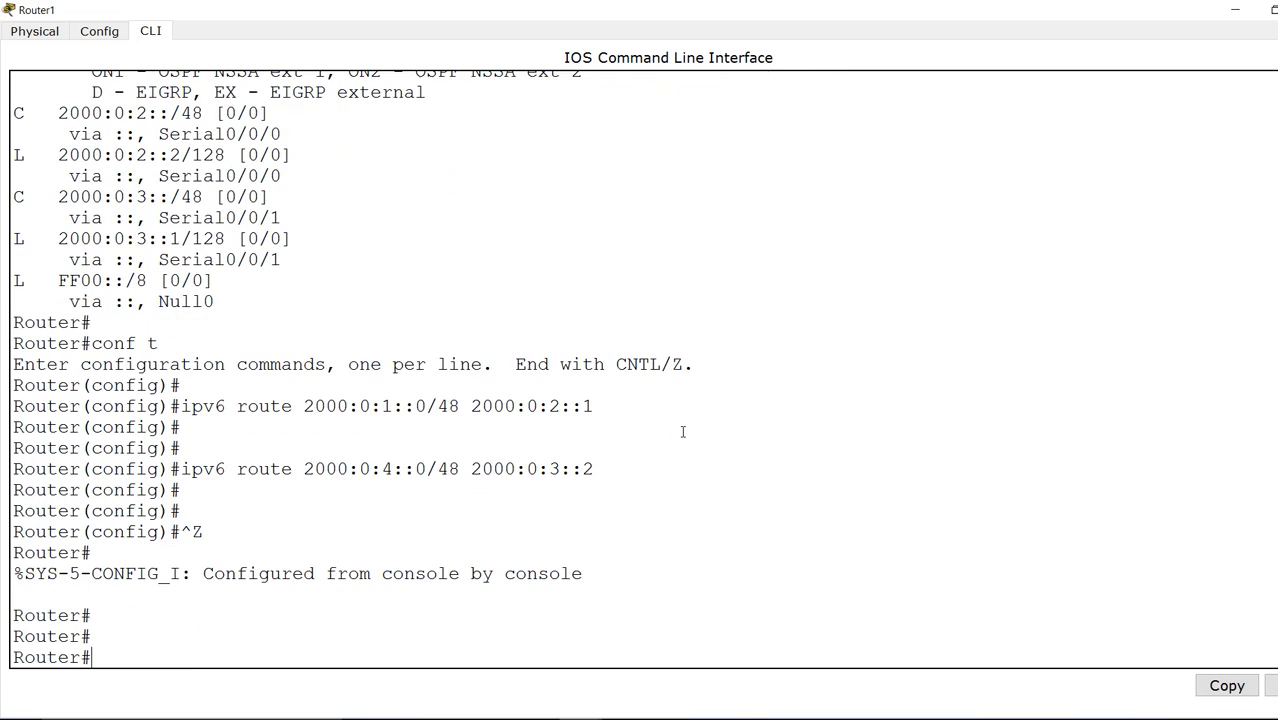
# Step: Display Router1's IPv6 routing table with show ipv6 route and check its two static route entries
pyautogui.write('show ipv6 route')
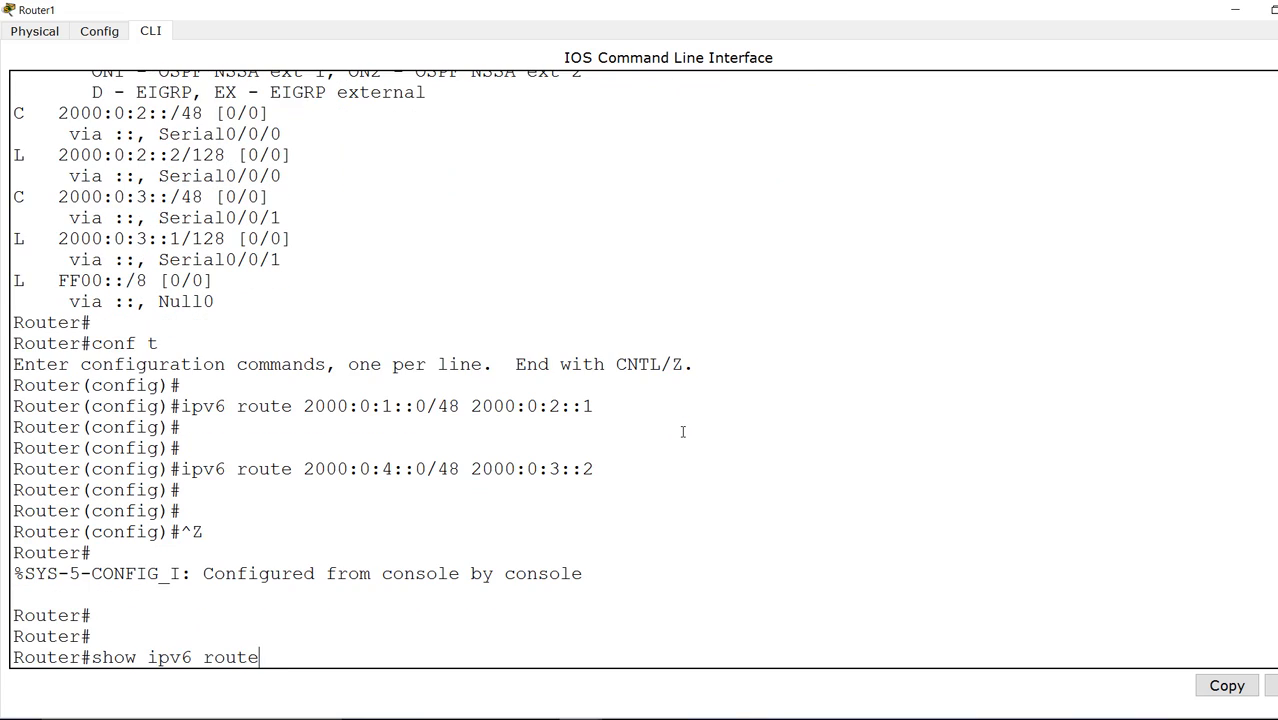
pyautogui.press('Return')
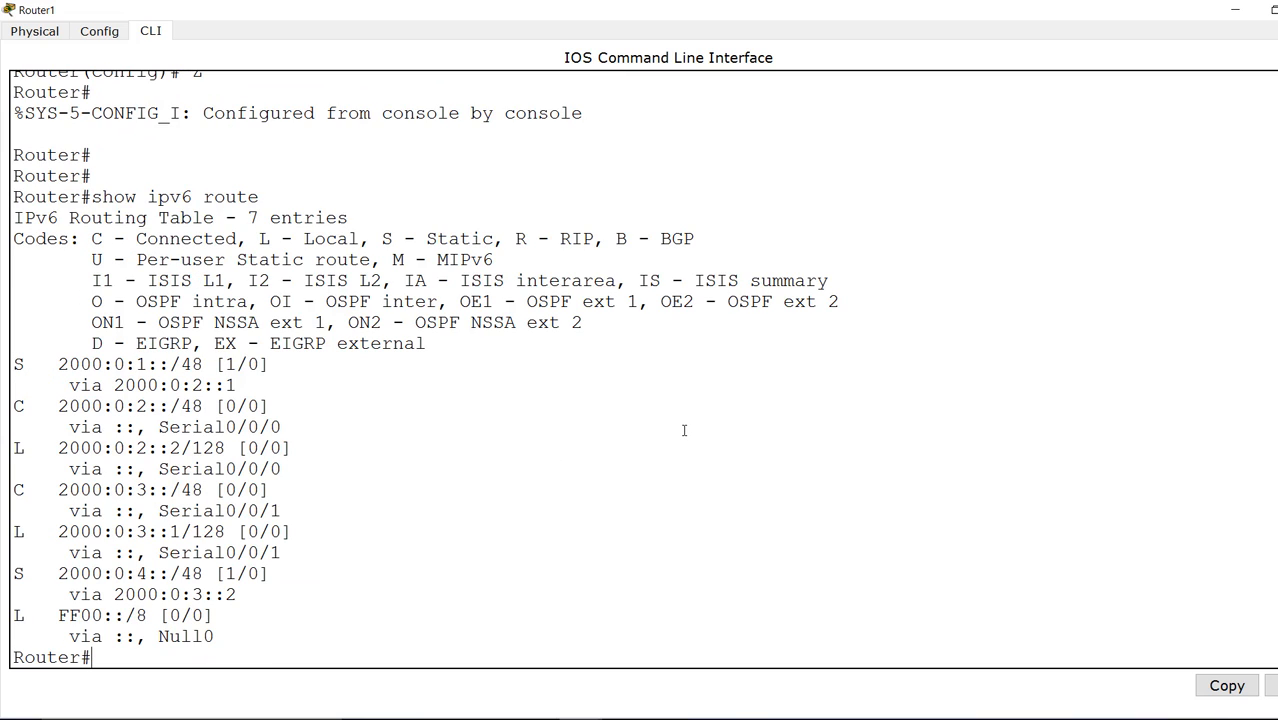
pyautogui.moveTo(240, 218); pyautogui.dragTo(303, 218)
pyautogui.moveTo(14, 365); pyautogui.dragTo(276, 385)
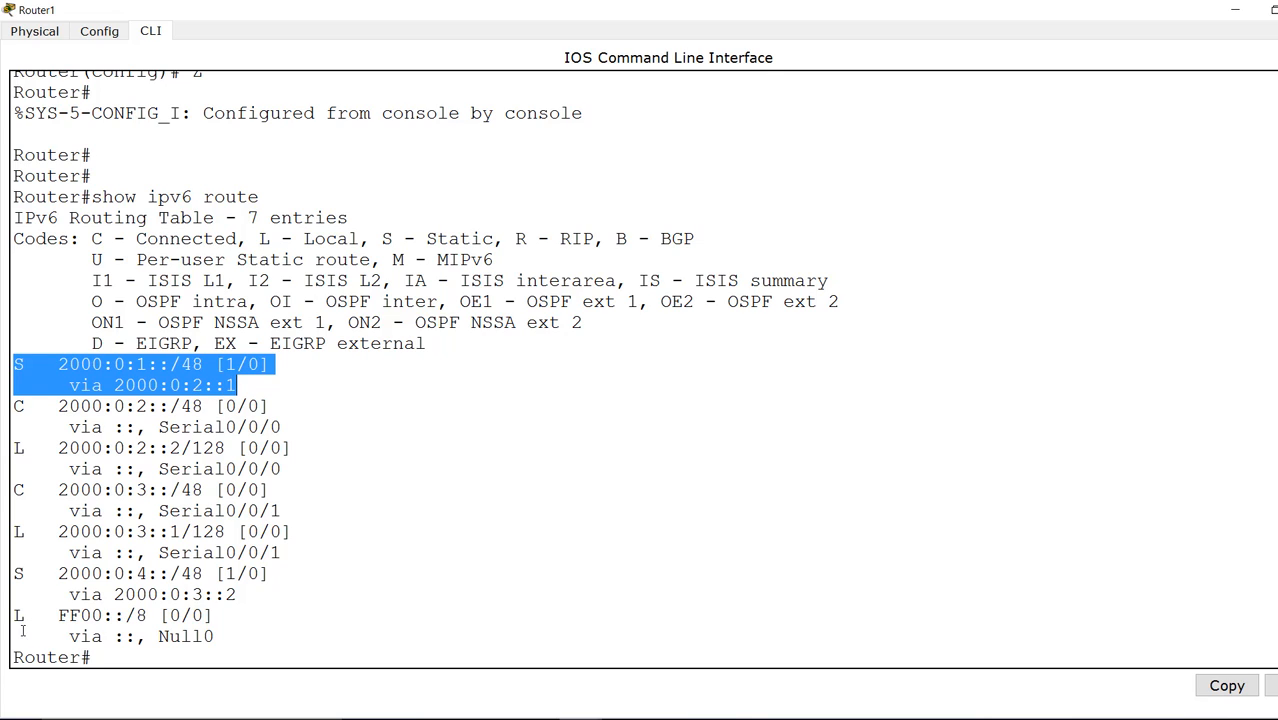
pyautogui.moveTo(14, 573); pyautogui.dragTo(313, 595)
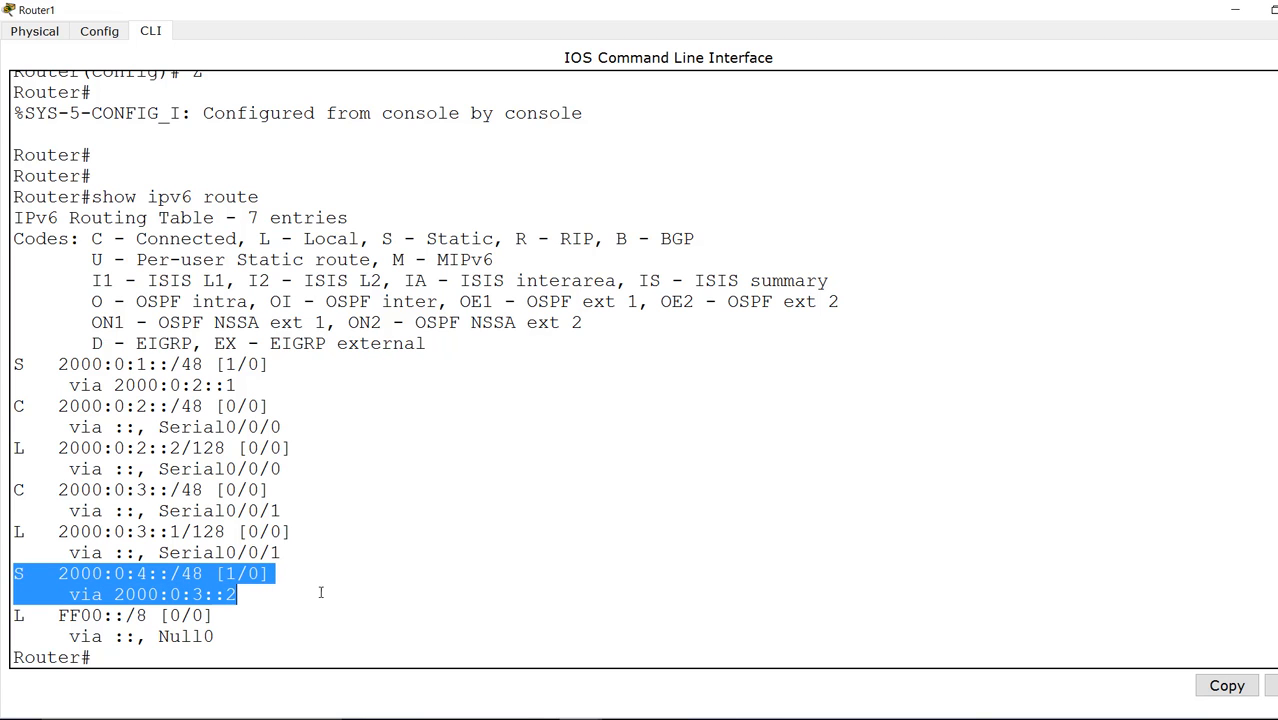
pyautogui.click(445, 617)
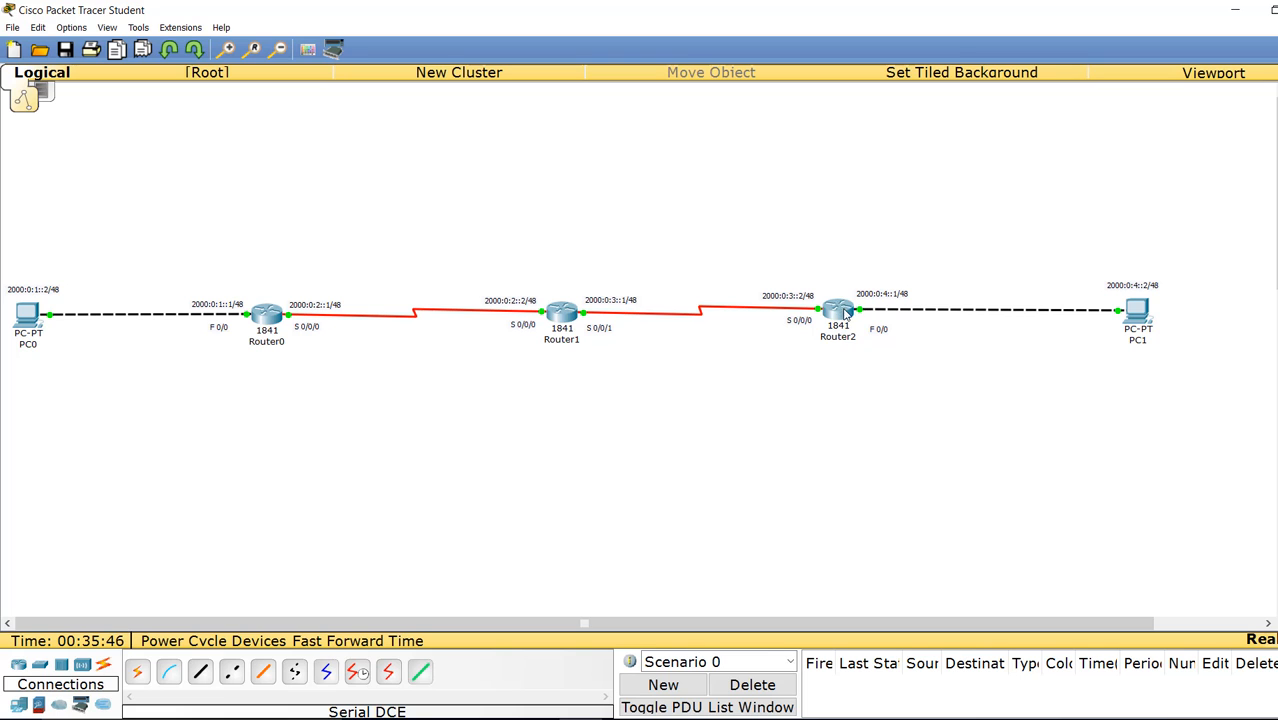
# Step: Open Router2's command line interface maximized and enter global configuration mode with conf t
pyautogui.click(845, 313)
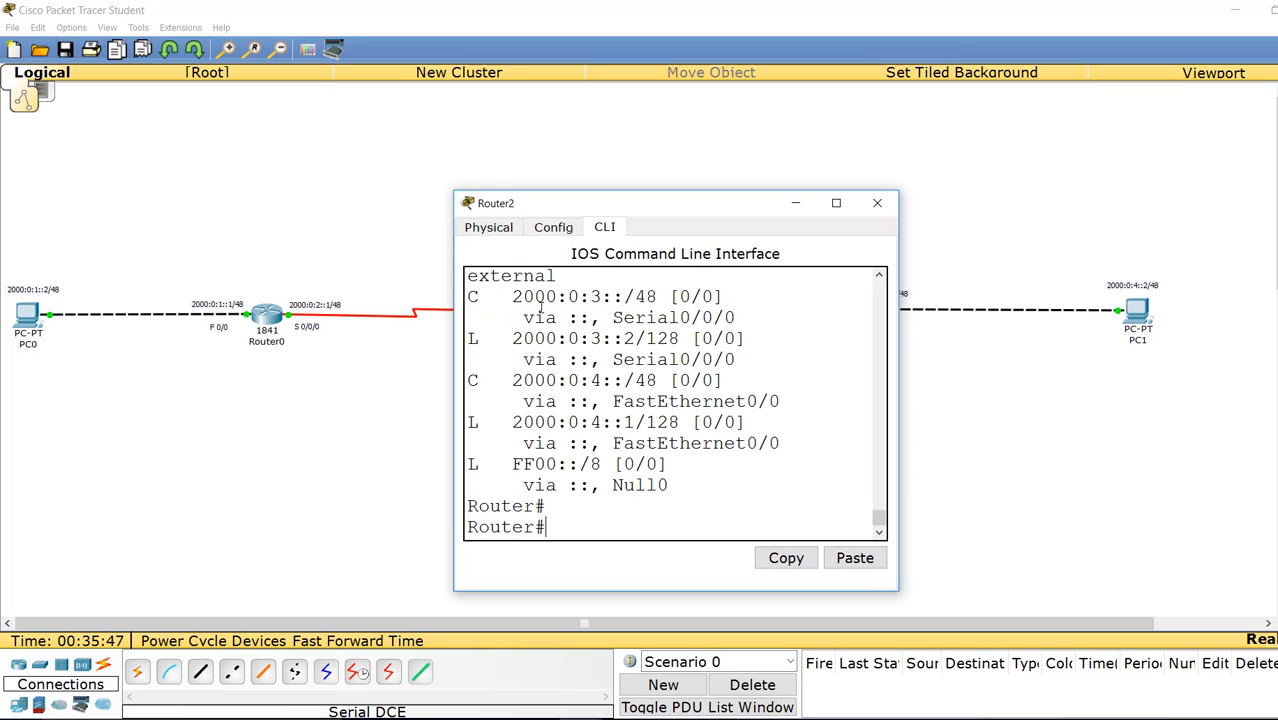
pyautogui.click(838, 200)
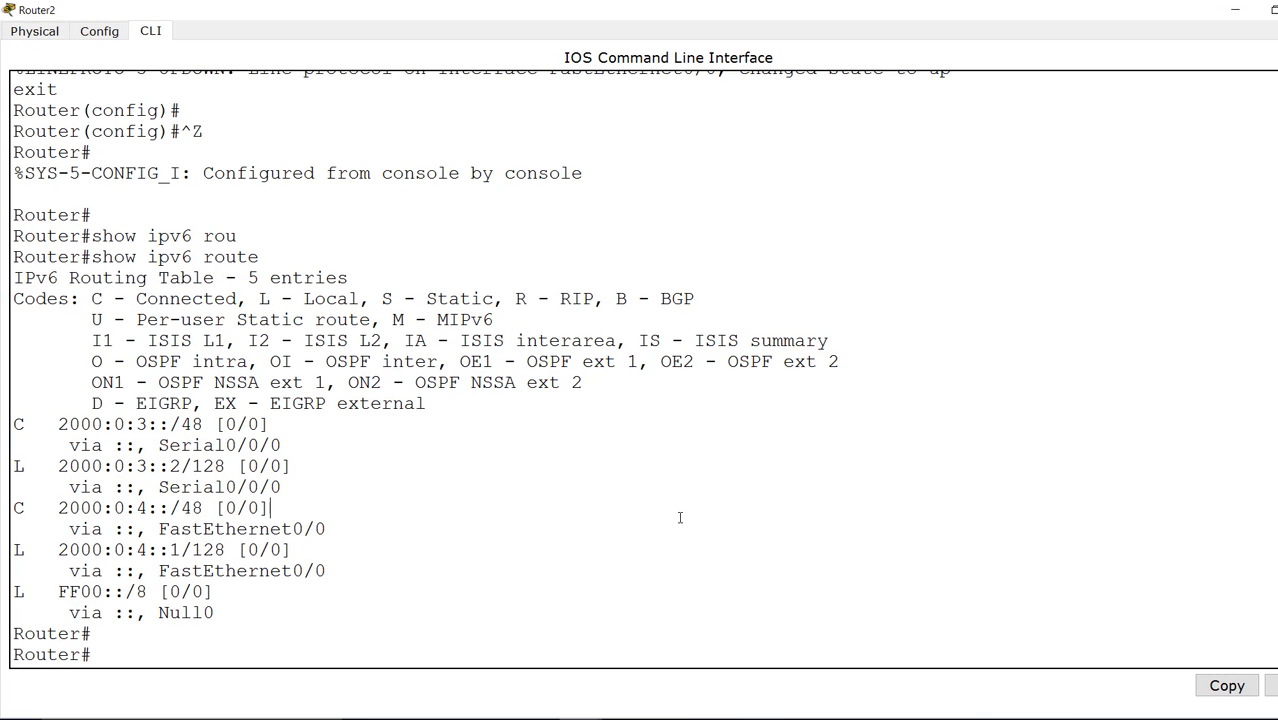
pyautogui.write('conf t')
pyautogui.press('Return')
pyautogui.press('Return')
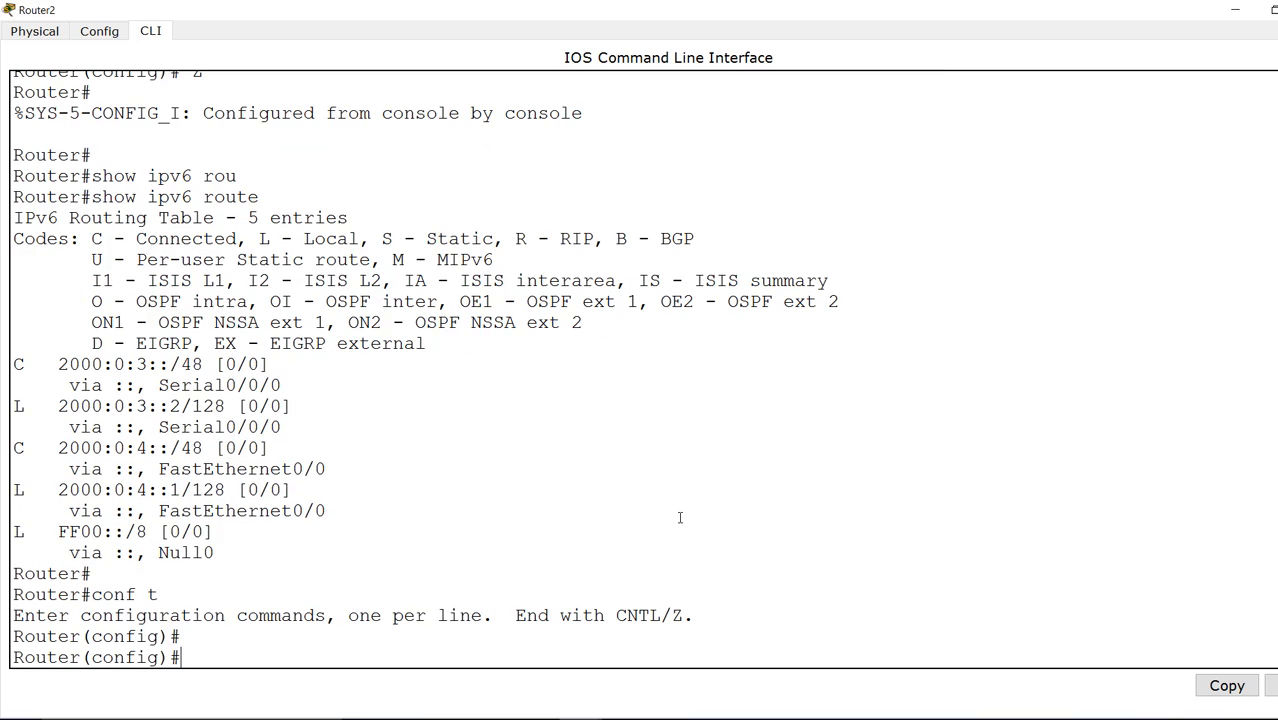
# Step: Add a static IPv6 route on Router2 to 2000:0:1::0/48 through next hop 2000:0:3::1
pyautogui.write('ipv6 rout')
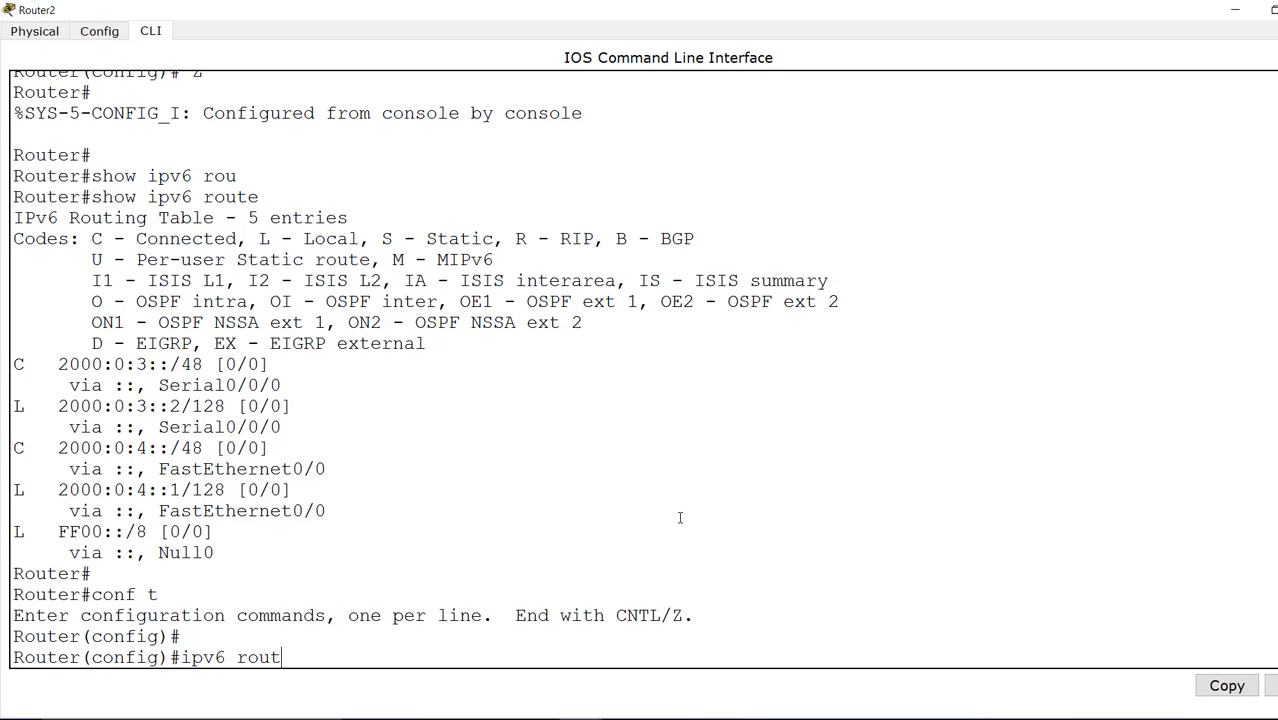
pyautogui.write('e 2000:0:1::0/')
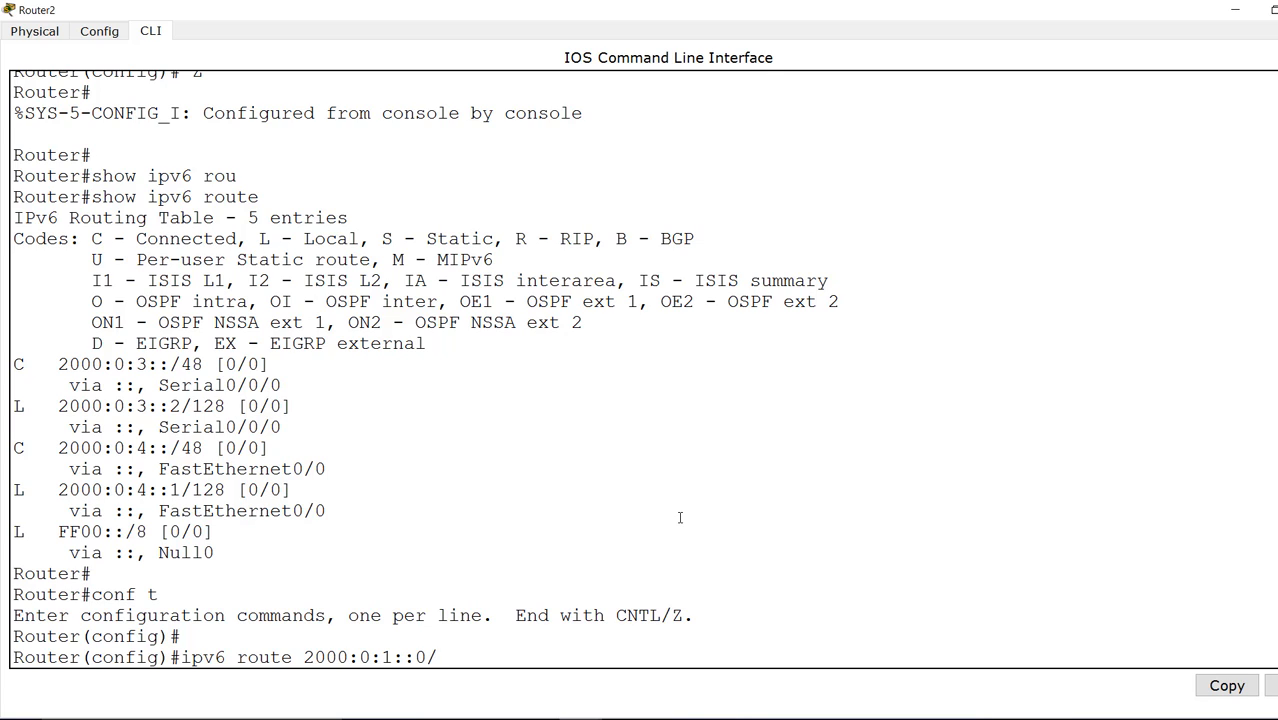
pyautogui.write('48 2000:0:3::1')
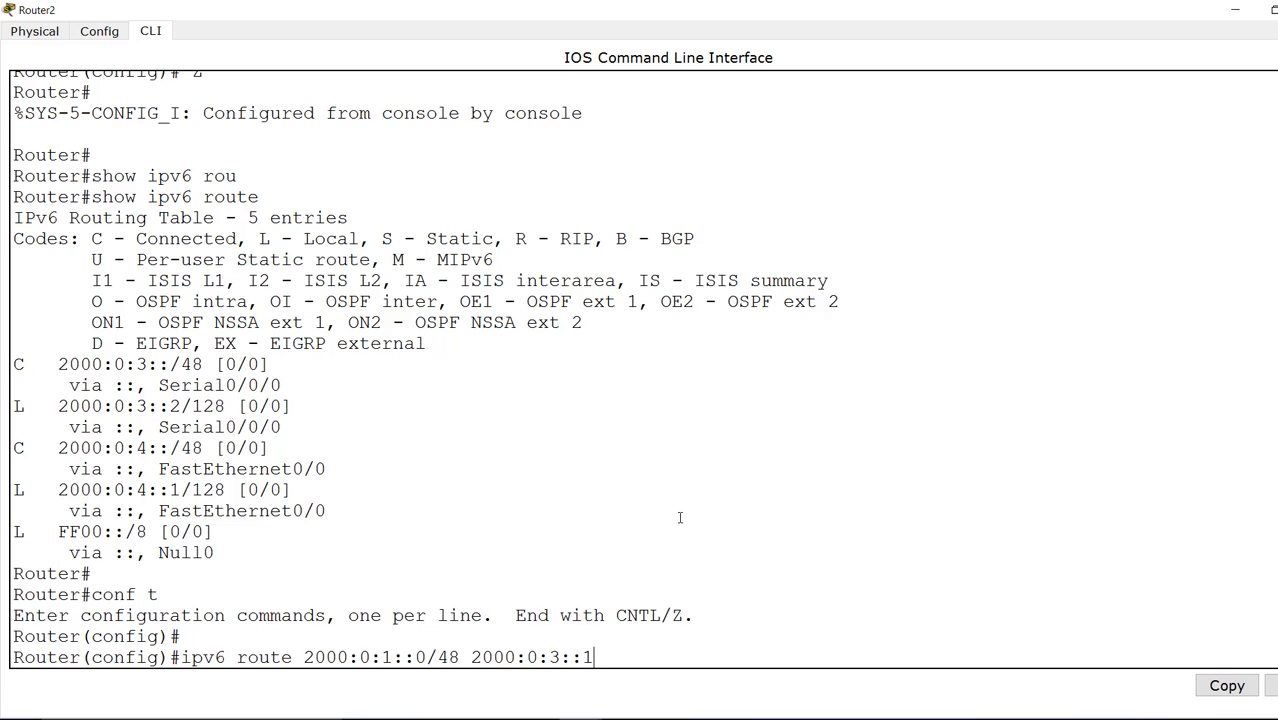
pyautogui.press('Return')
pyautogui.press('Return')
# Step: Add a static IPv6 route on Router2 to 2000:0:2::0/48 through next hop 2000:0:3::1
pyautogui.press('Up')
pyautogui.press('Left')
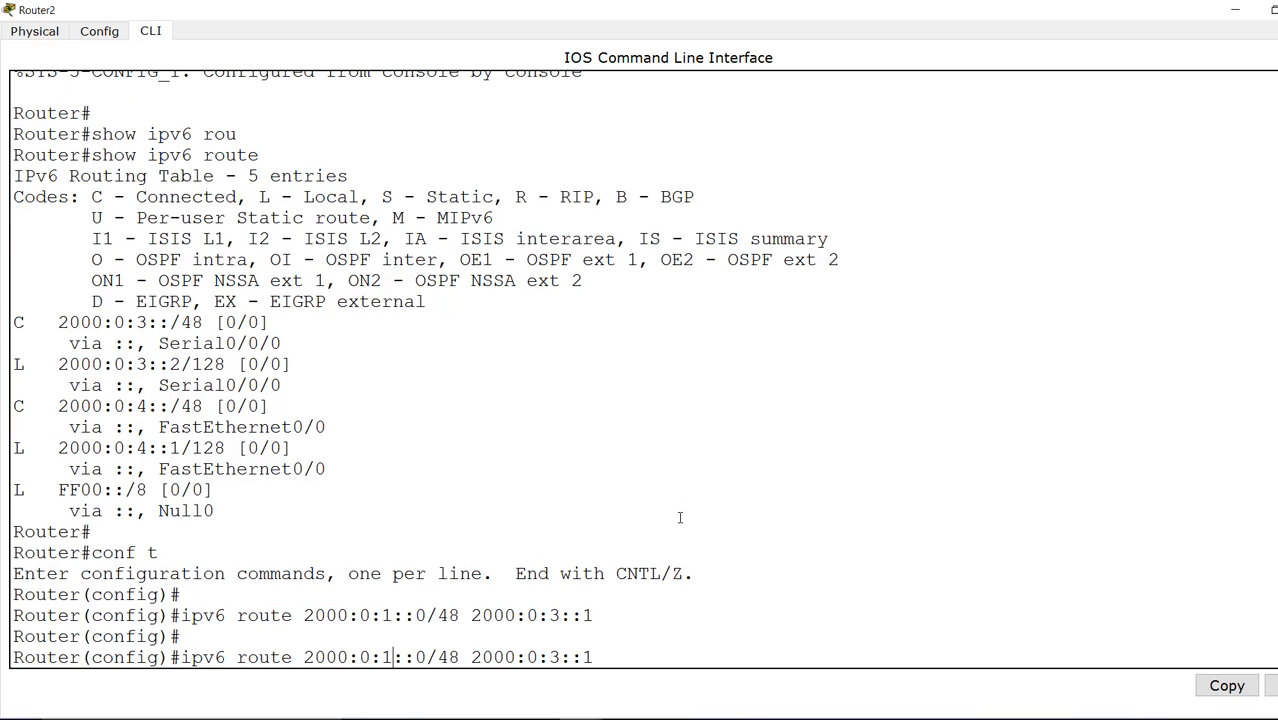
pyautogui.press('BackSpace')
pyautogui.write('2')
pyautogui.press('Return')
pyautogui.press('Return')
pyautogui.press('Return')
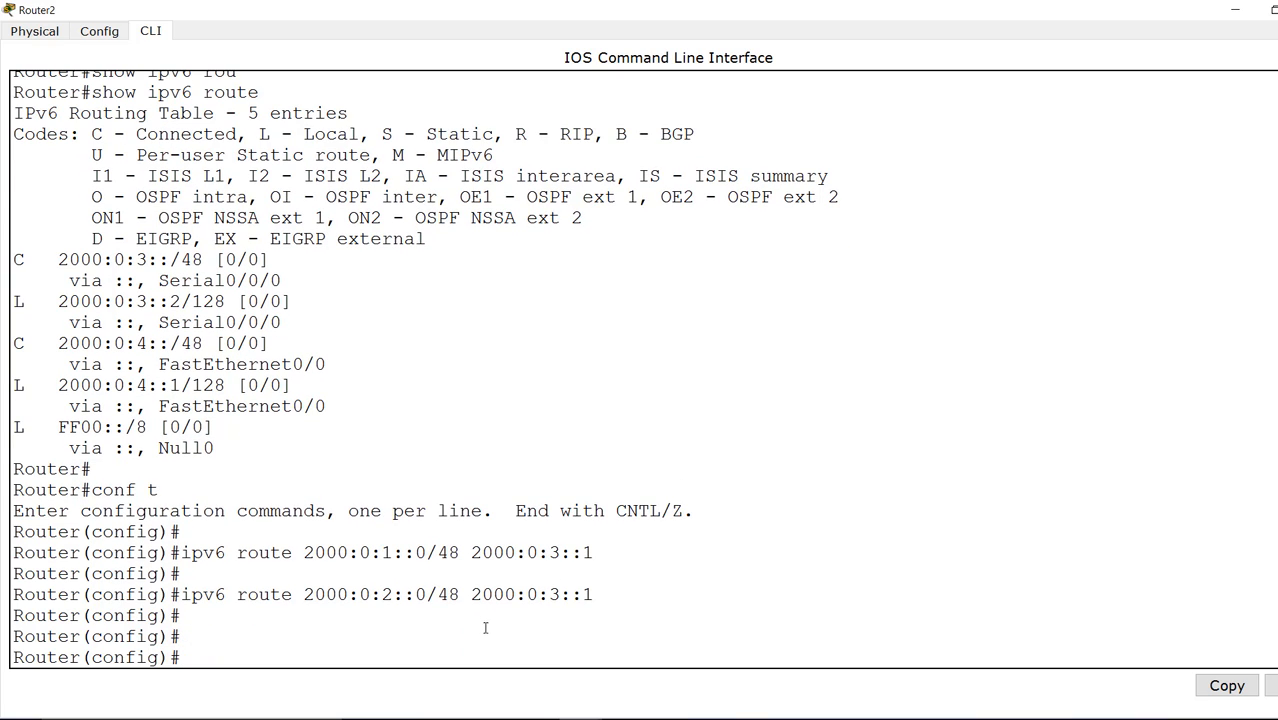
pyautogui.moveTo(472, 595); pyautogui.dragTo(598, 597)
pyautogui.click(635, 626)
# Step: Leave configuration mode on Router2 and check the static entries in its IPv6 routing table with show ipv6 route
pyautogui.hotkey('ctrl', 'z')
pyautogui.write('show ipv6 route')
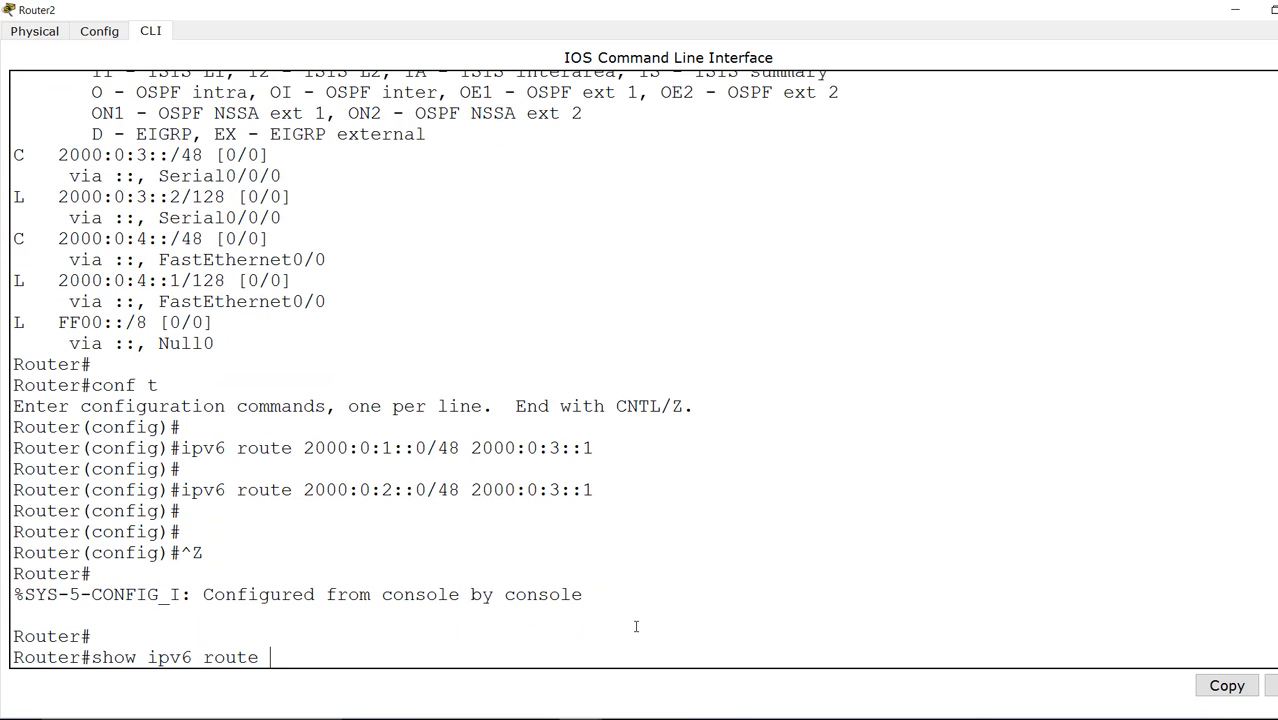
pyautogui.press('Return')
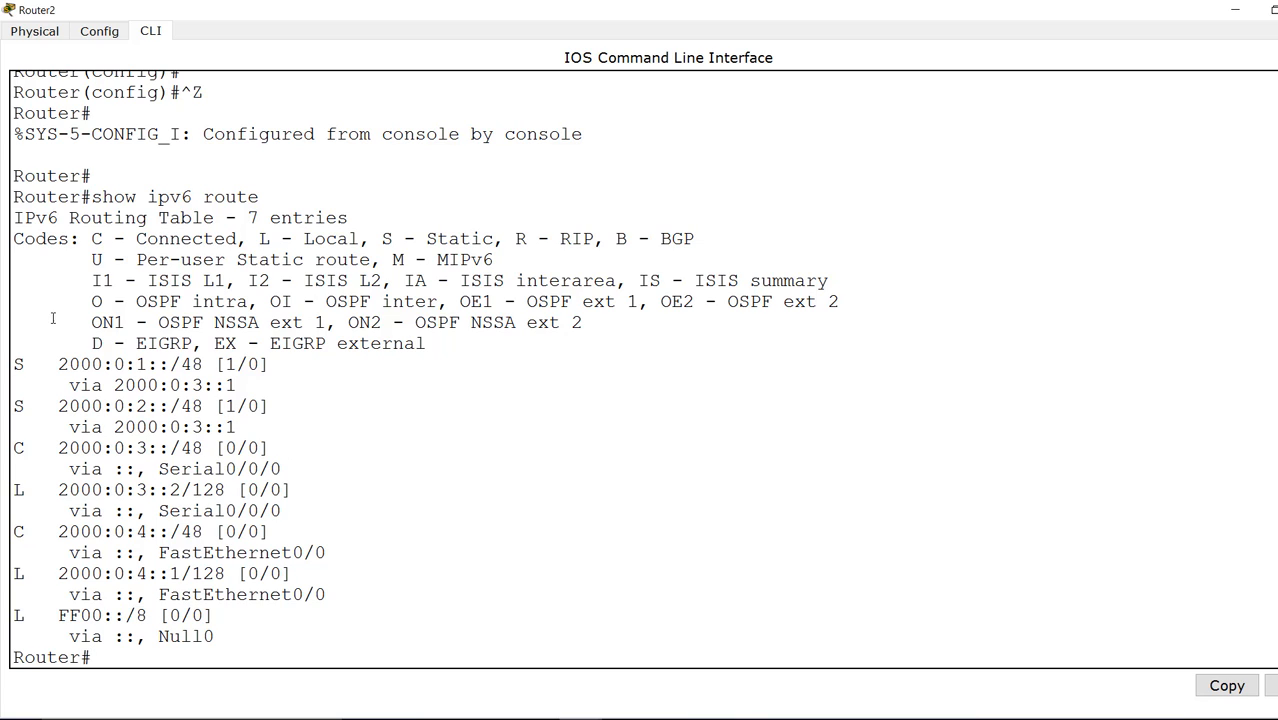
pyautogui.moveTo(14, 364); pyautogui.dragTo(246, 387)
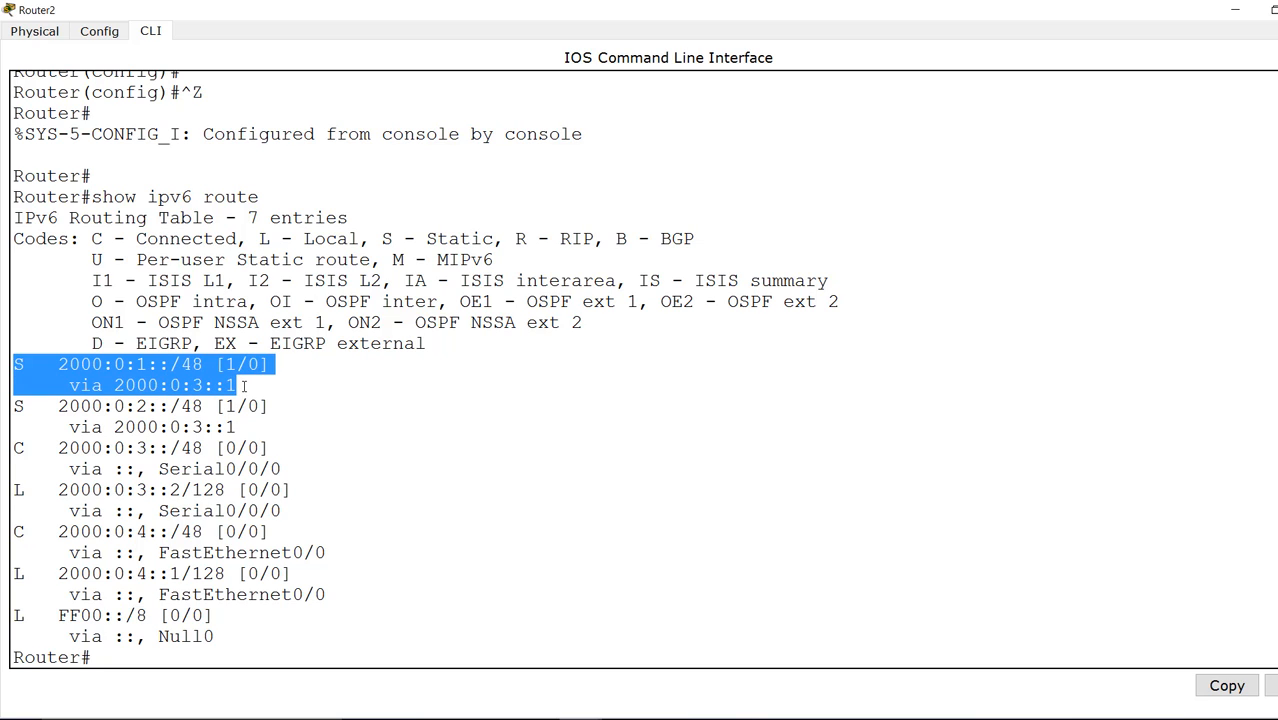
pyautogui.moveTo(138, 404); pyautogui.dragTo(22, 372)
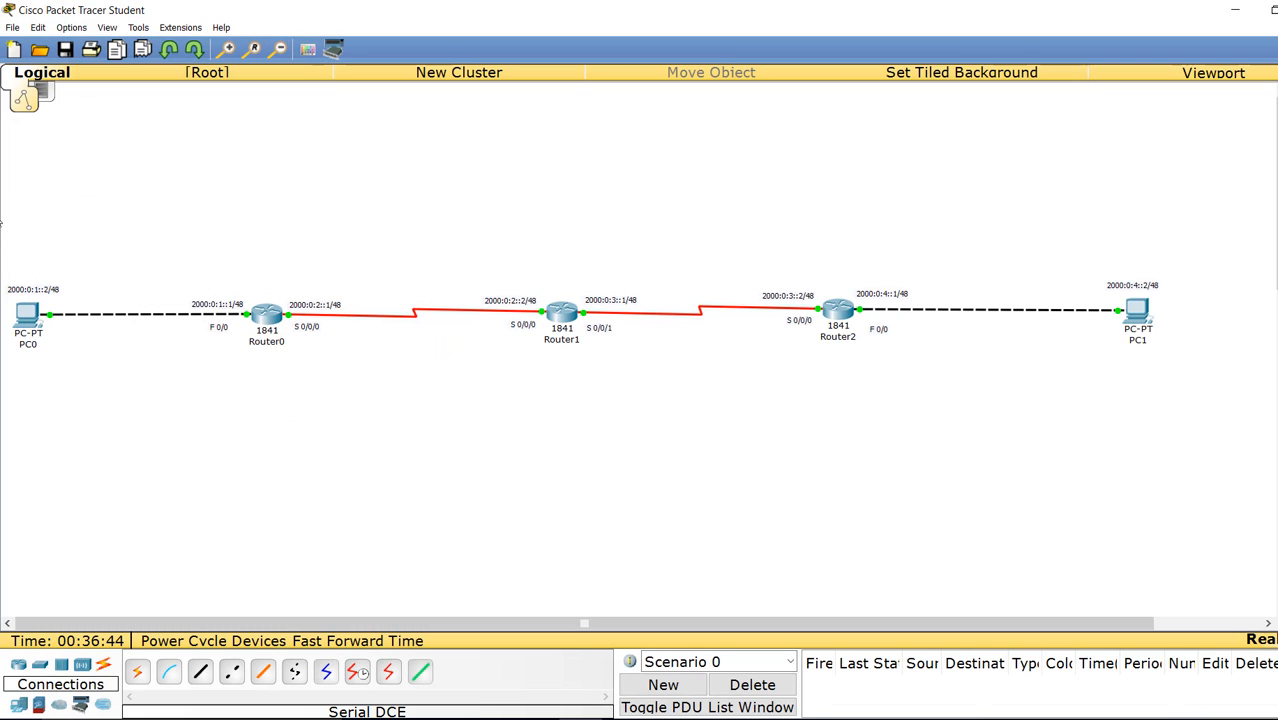
# Step: Examine the topology's IPv6 addresses on PC0, all three routers' interfaces and PC1 to choose targets for connectivity tests
pyautogui.moveTo(10, 261); pyautogui.dragTo(1168, 387)
pyautogui.click(762, 418)
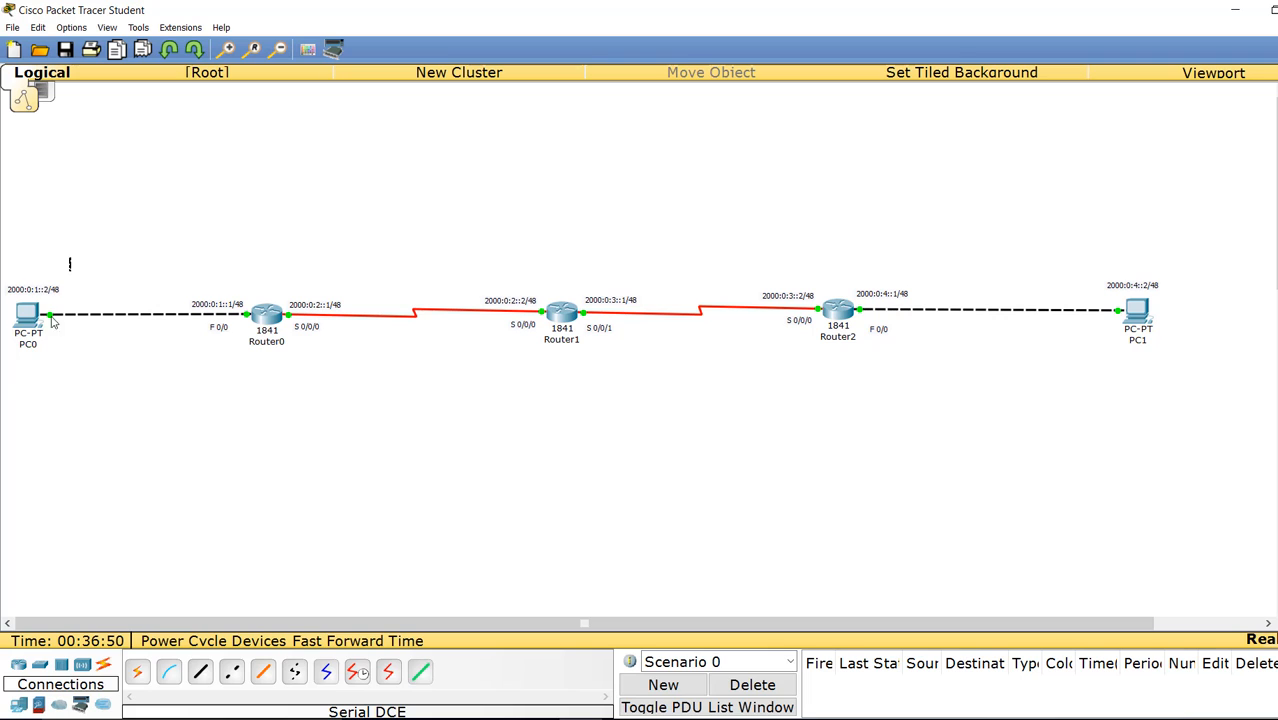
pyautogui.moveTo(71, 258); pyautogui.dragTo(3, 377)
pyautogui.moveTo(185, 255); pyautogui.dragTo(274, 416)
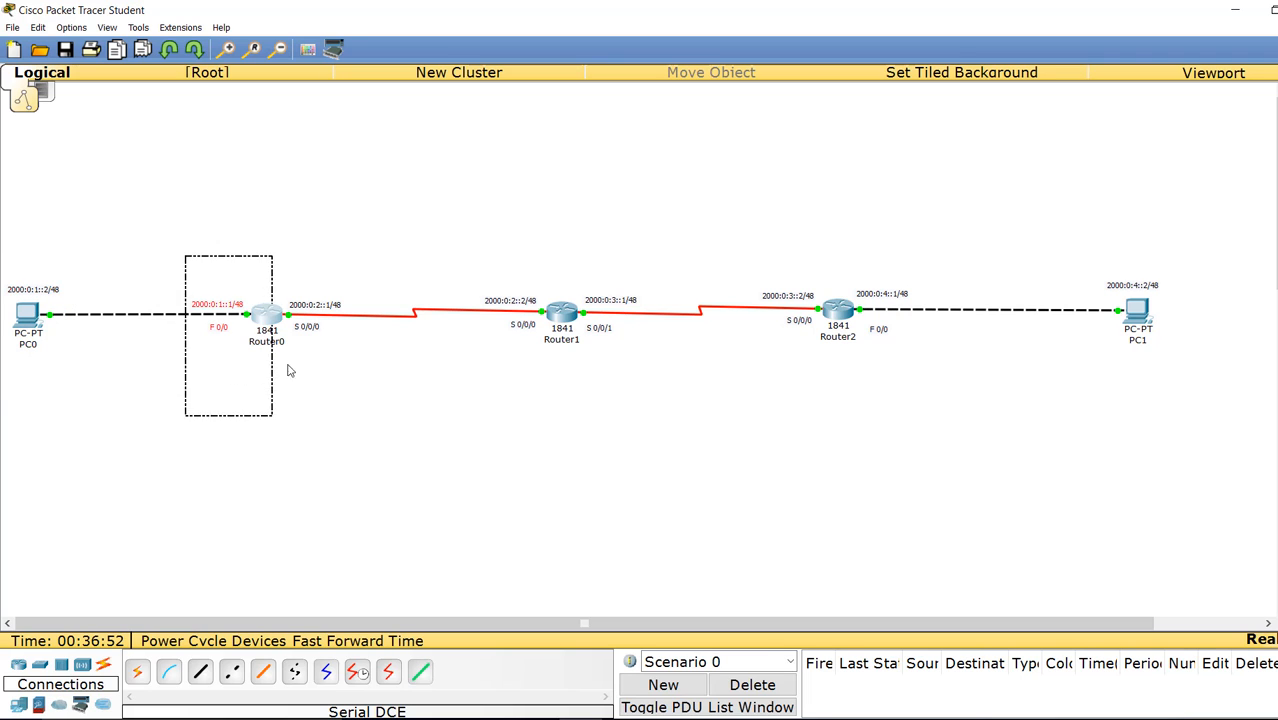
pyautogui.moveTo(274, 270); pyautogui.dragTo(355, 416)
pyautogui.moveTo(489, 228); pyautogui.dragTo(546, 424)
pyautogui.moveTo(580, 252); pyautogui.dragTo(670, 448)
pyautogui.moveTo(768, 254); pyautogui.dragTo(819, 394)
pyautogui.moveTo(850, 241); pyautogui.dragTo(956, 412)
pyautogui.moveTo(1105, 235); pyautogui.dragTo(1167, 370)
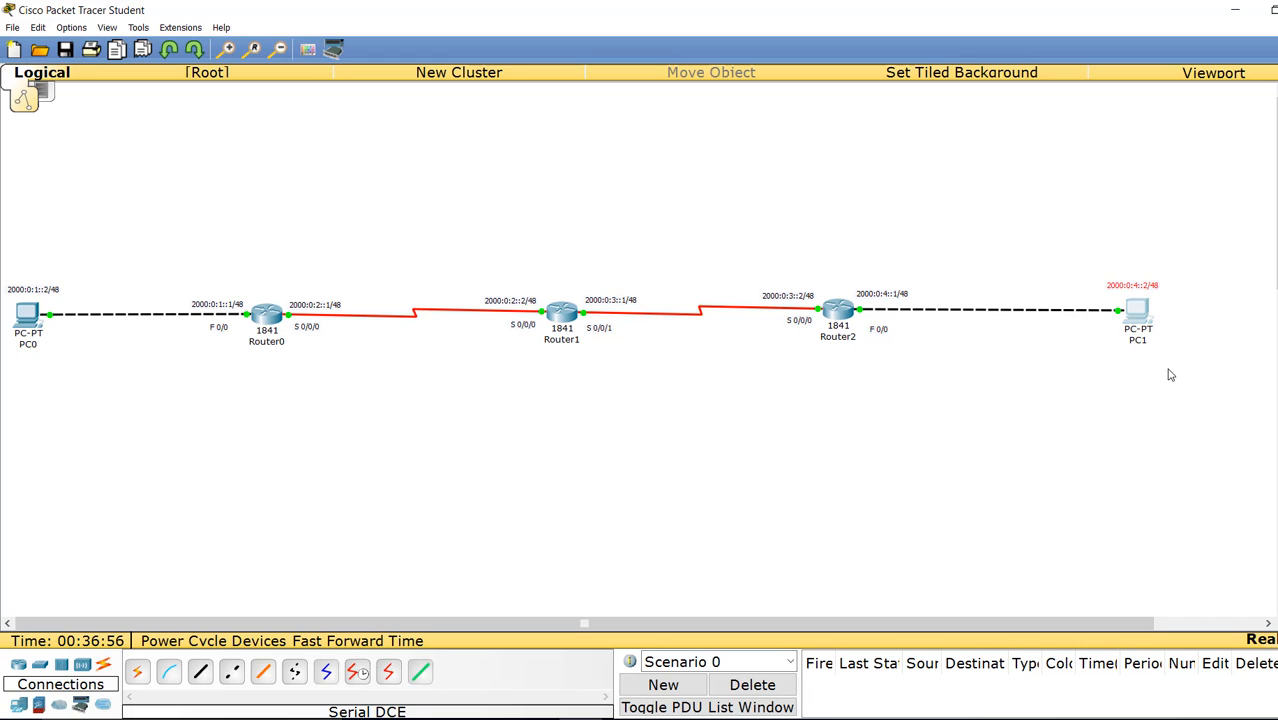
pyautogui.click(533, 197)
pyautogui.moveTo(84, 256); pyautogui.dragTo(3, 393)
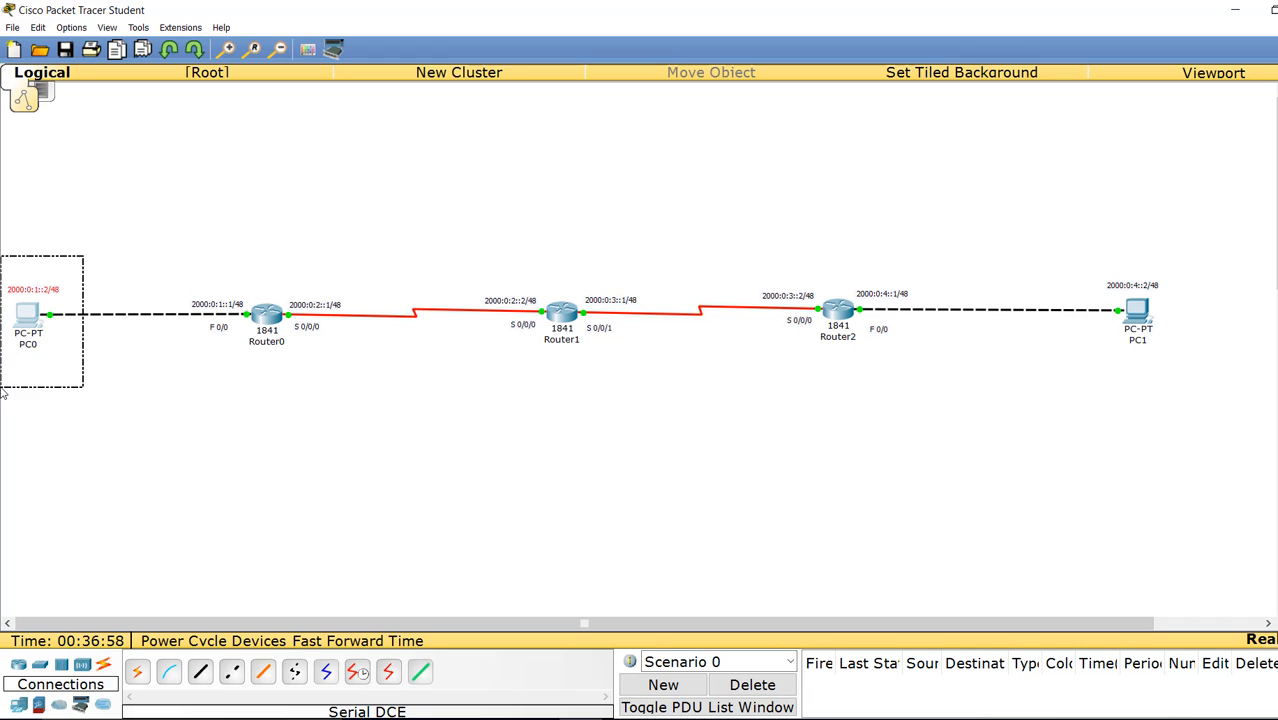
pyautogui.click(160, 425)
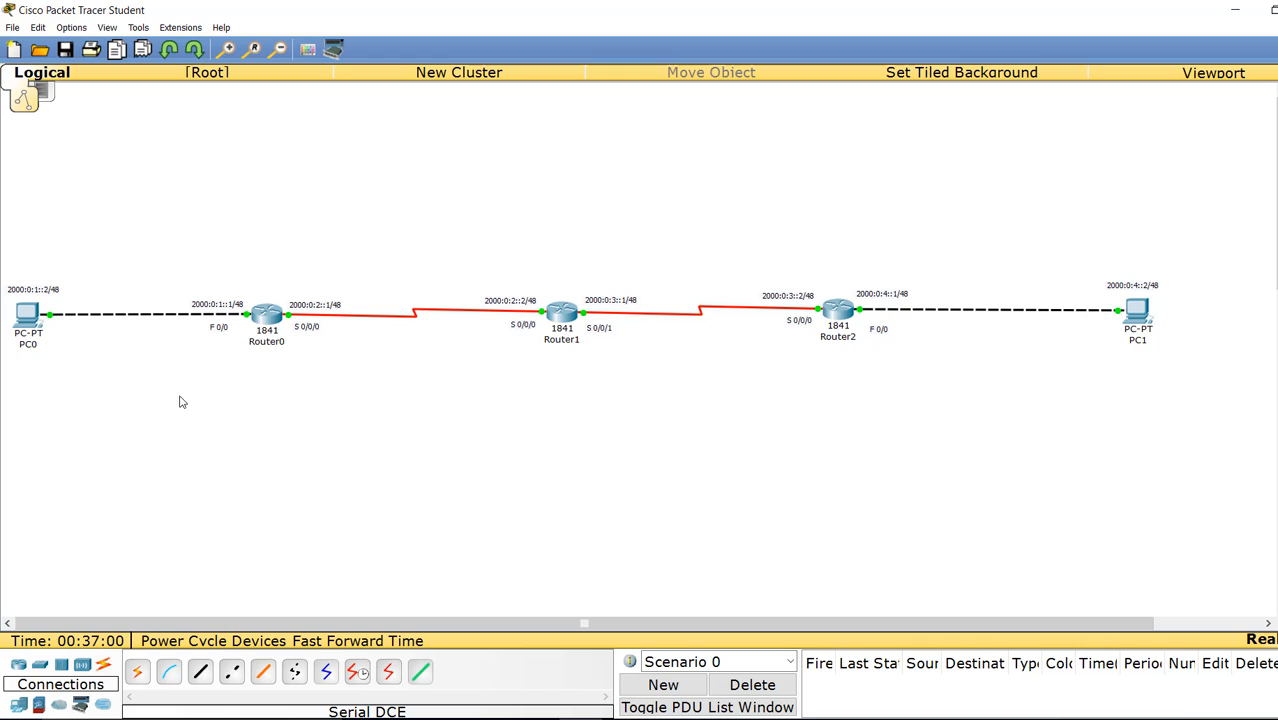
pyautogui.moveTo(177, 268); pyautogui.dragTo(252, 375)
pyautogui.moveTo(270, 264); pyautogui.dragTo(347, 381)
pyautogui.click(311, 408)
# Step: Open the Command Prompt on PC0's desktop and maximize the PC0 window
pyautogui.click(27, 316)
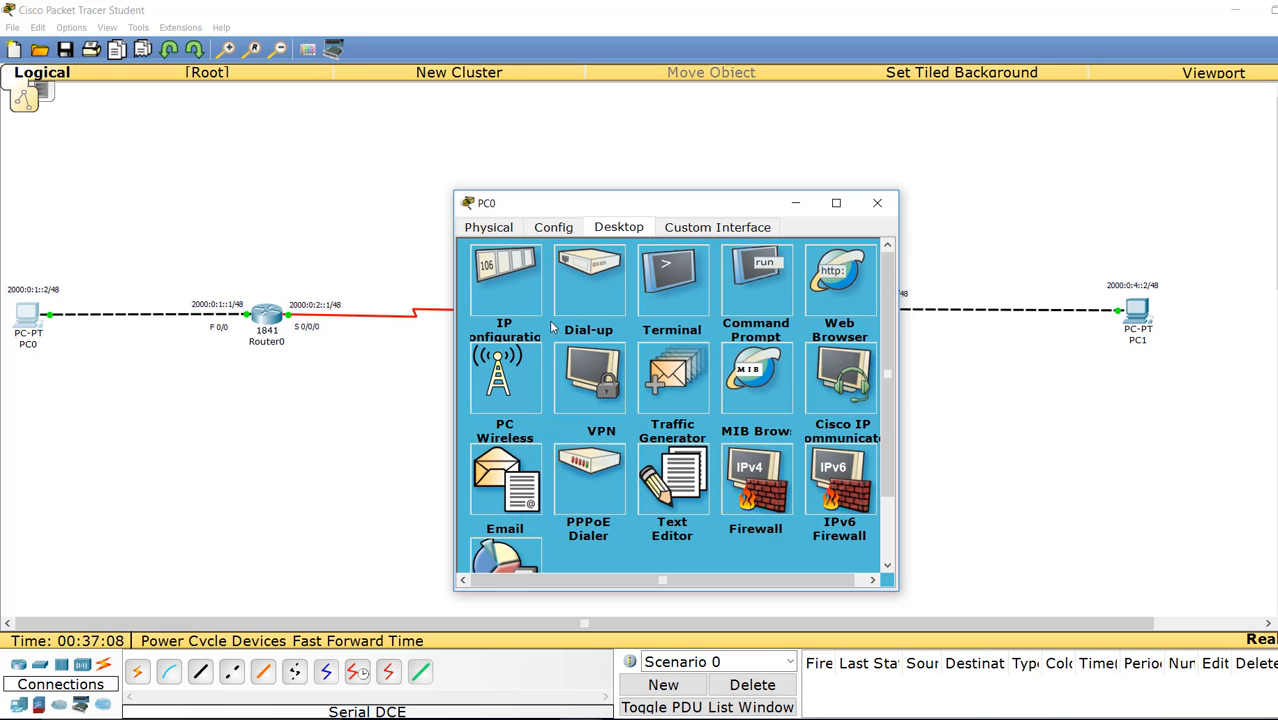
pyautogui.click(731, 302)
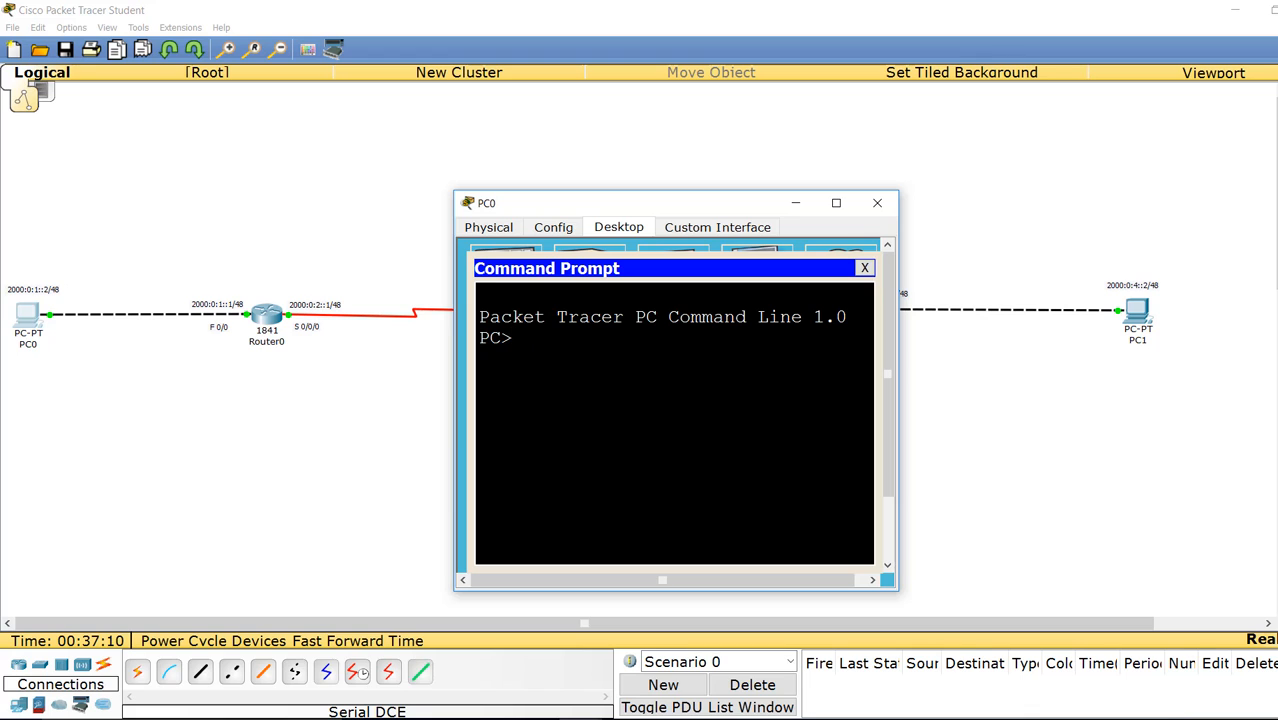
pyautogui.click(836, 203)
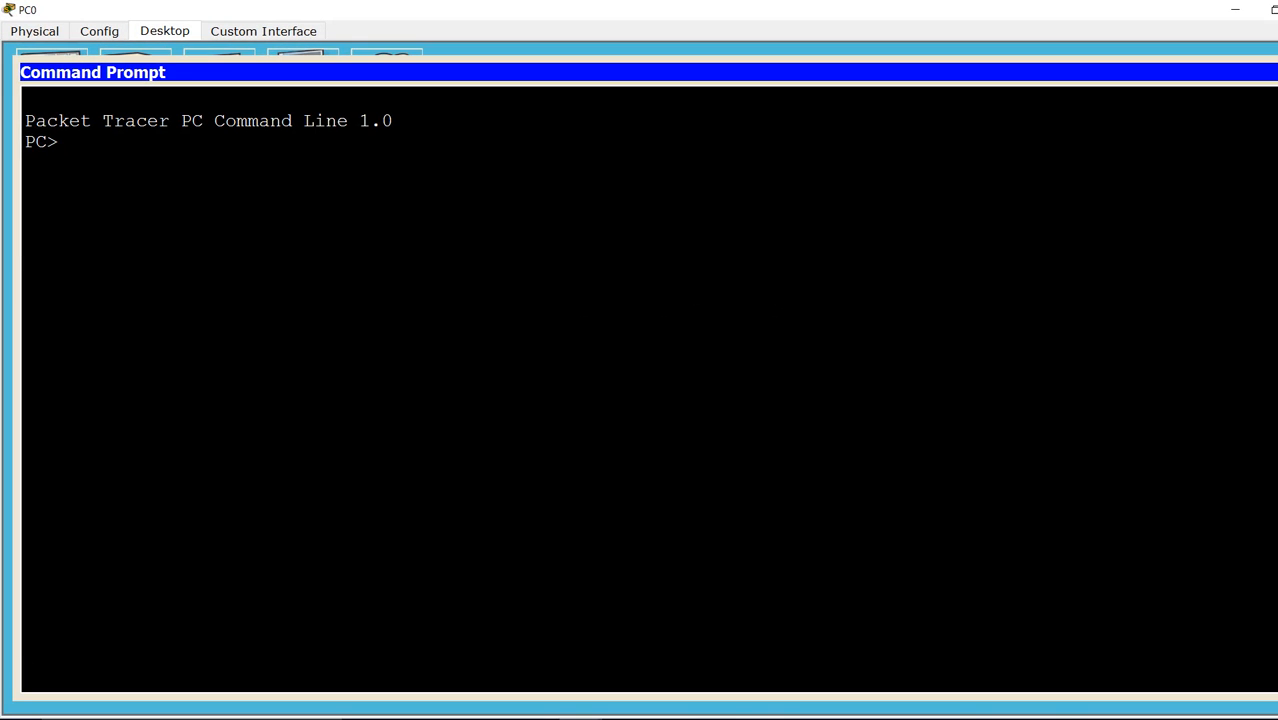
# Step: Ping Router0's FastEthernet address 2000:0:1::1 from PC0 and check the replies and packet statistics
pyautogui.write('ping 2000:0')
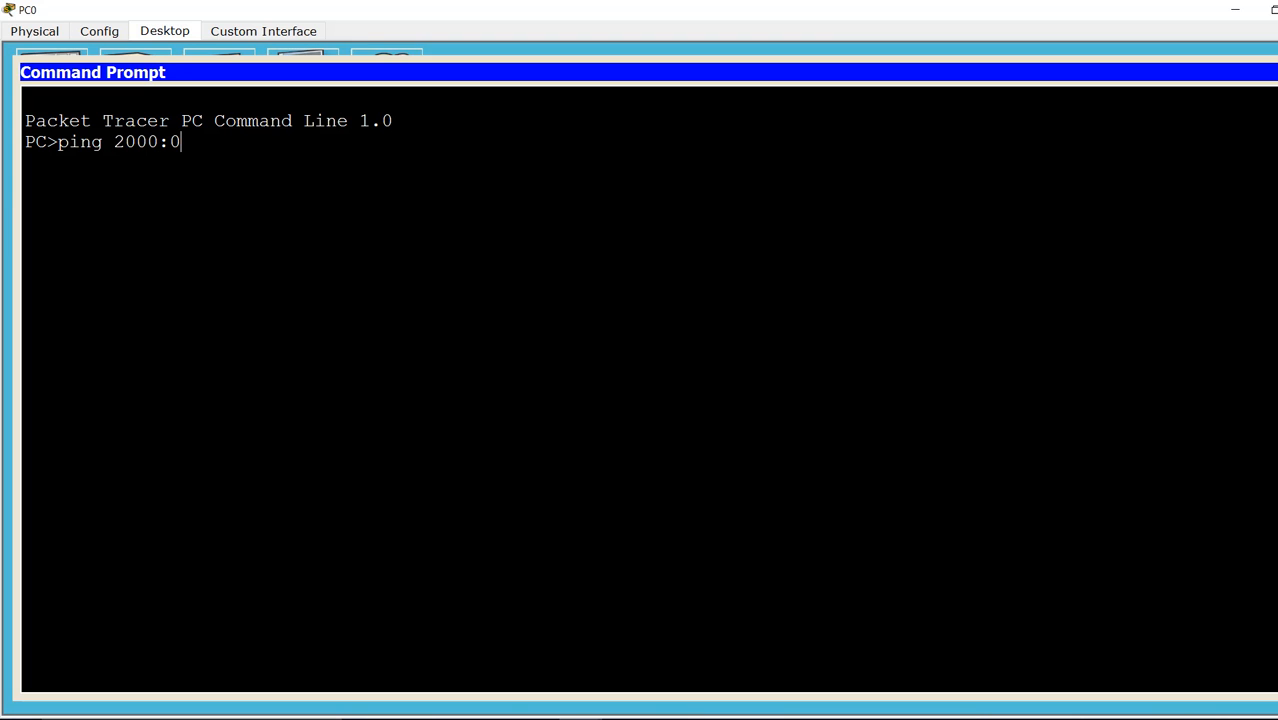
pyautogui.write(':1::1')
pyautogui.press('Return')
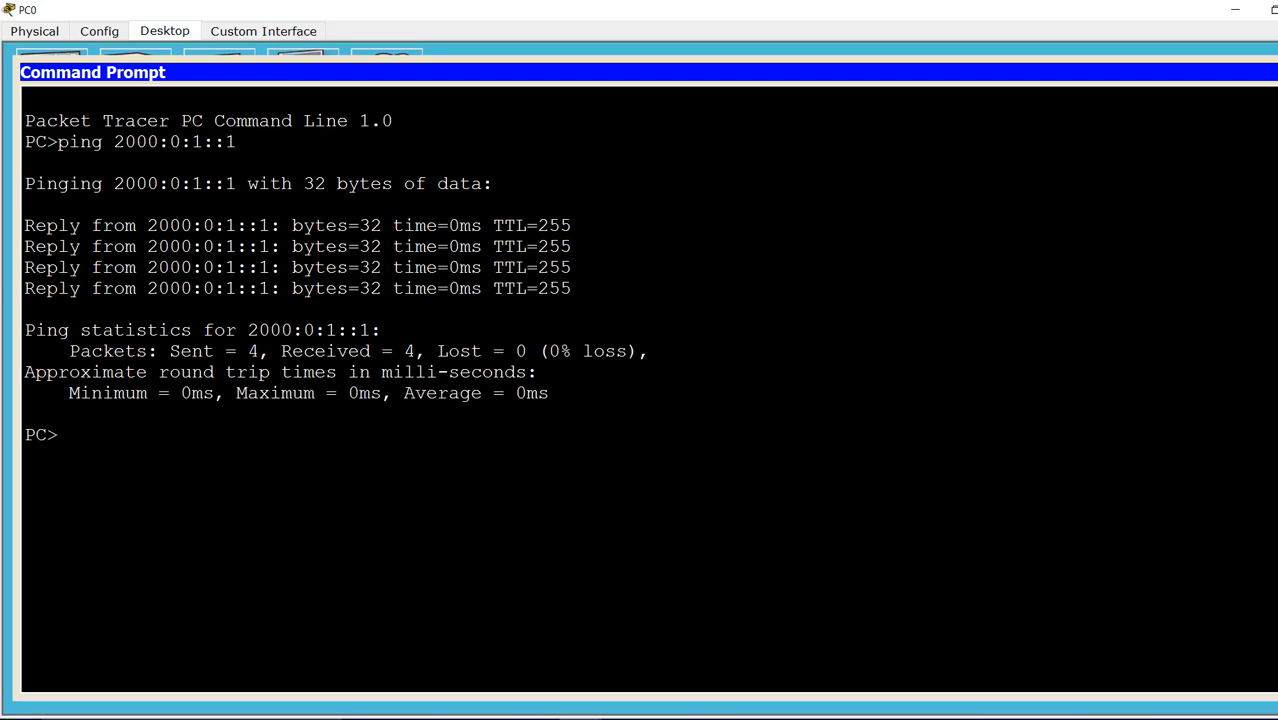
pyautogui.moveTo(148, 226); pyautogui.dragTo(270, 226)
pyautogui.click(271, 226)
pyautogui.moveTo(169, 351); pyautogui.dragTo(648, 351)
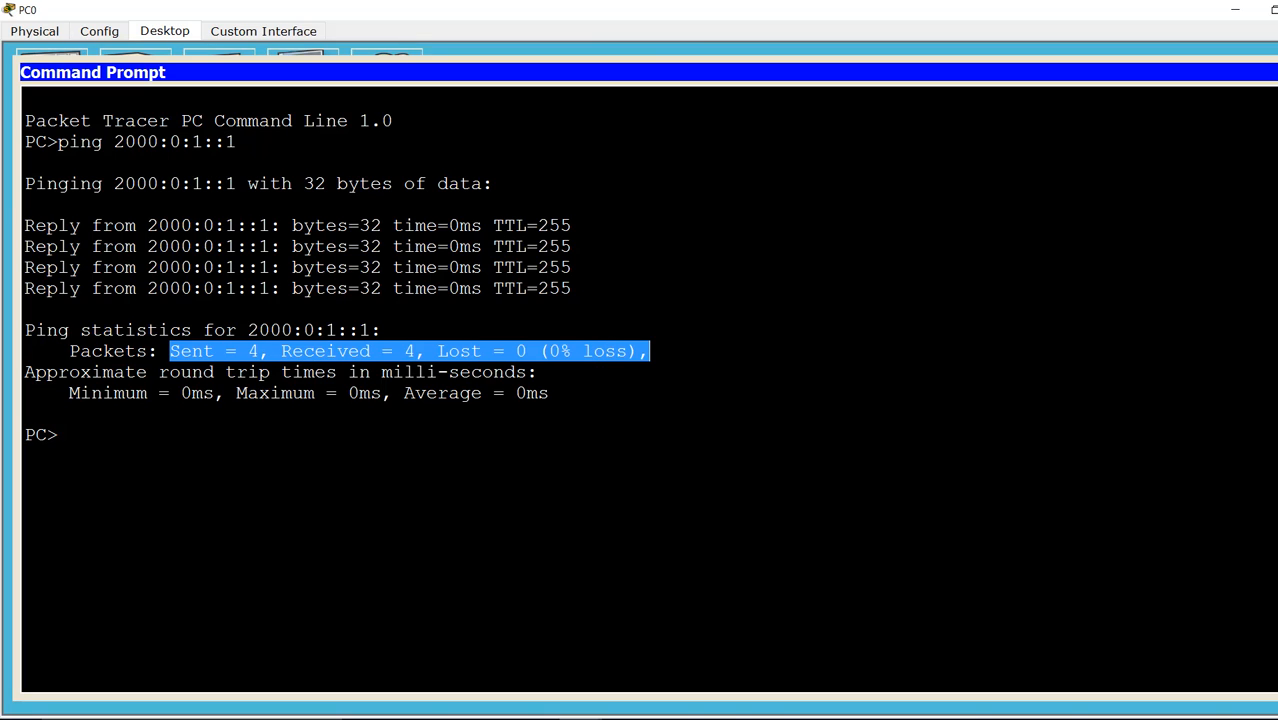
pyautogui.click(648, 351)
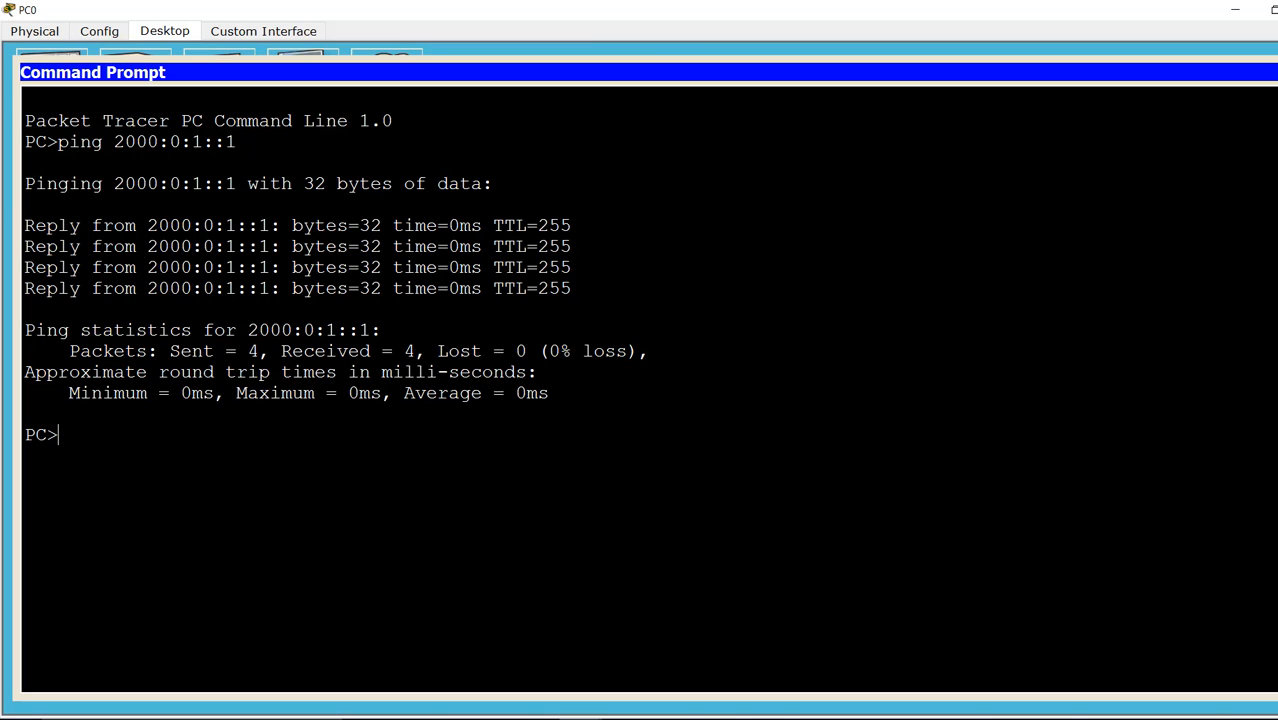
# Step: Ping Router0's serial address 2000:0:2::1 from PC0 by editing the previous ping command
pyautogui.press('Up')
pyautogui.press('Left')
pyautogui.press('Left')
pyautogui.press('Left')
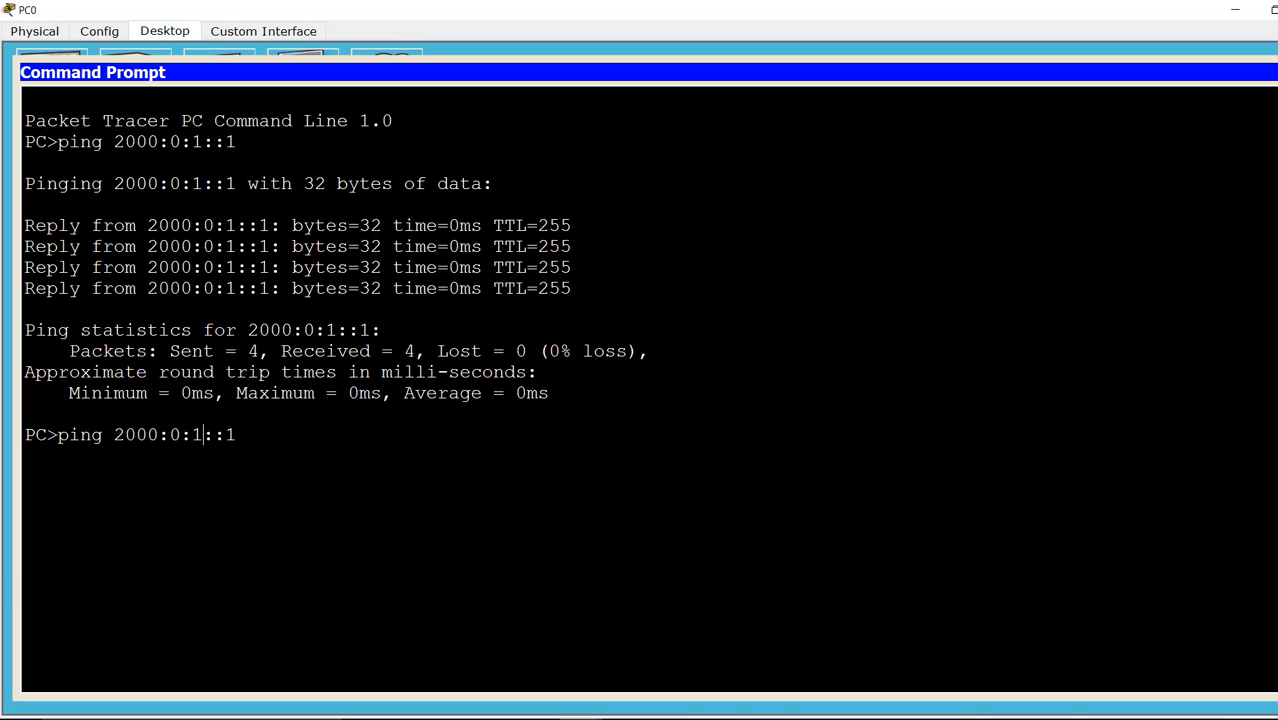
pyautogui.press('BackSpace')
pyautogui.write('2')
pyautogui.press('Return')
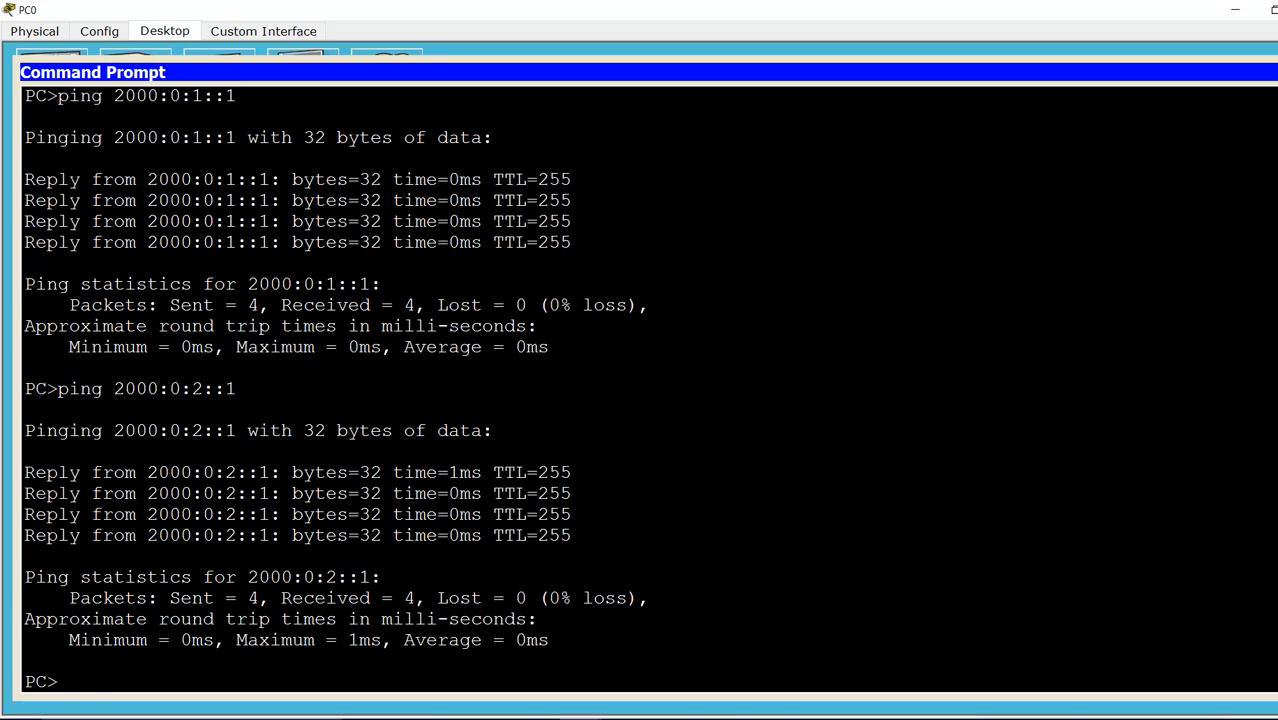
# Step: Recall the last ping command on PC0 and change its target to Router1's serial address 2000:0:2::2
pyautogui.press('Up')
pyautogui.press('BackSpace')
pyautogui.write('2')
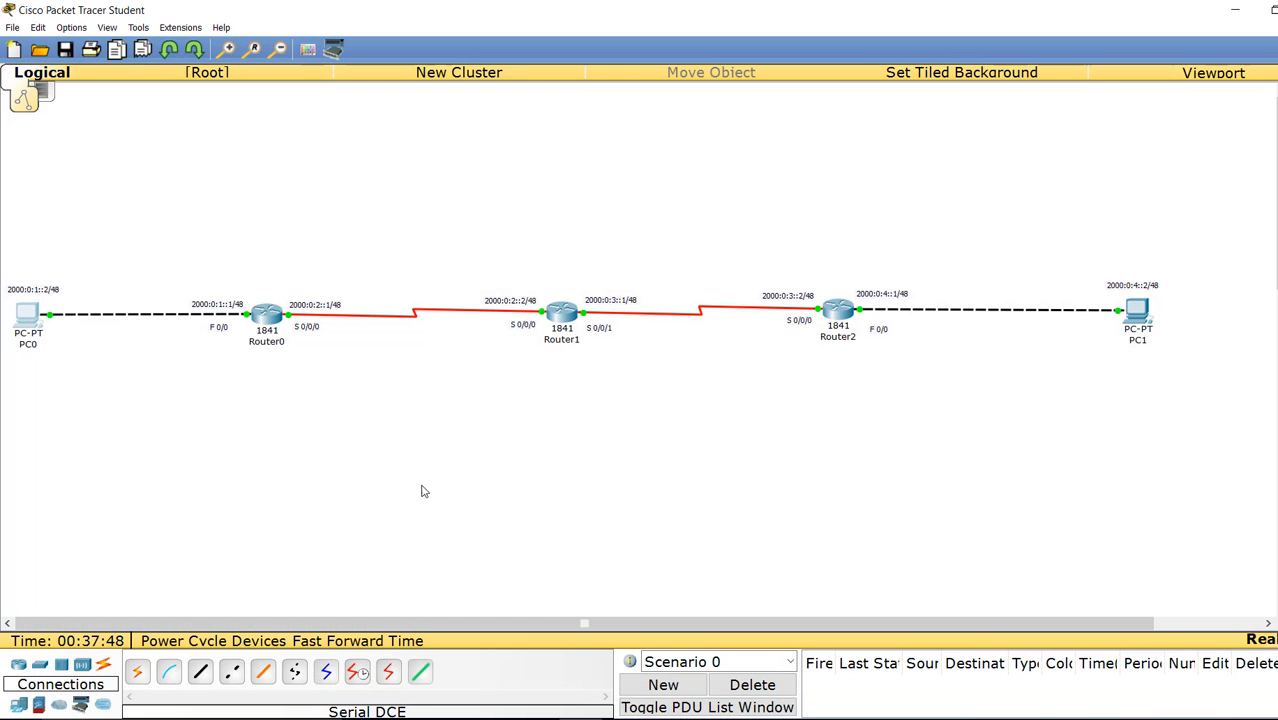
# Step: Examine the path from PC0 through Router0 to Router1 in the topology, including the interface addresses along it
pyautogui.moveTo(80, 259); pyautogui.dragTo(2, 403)
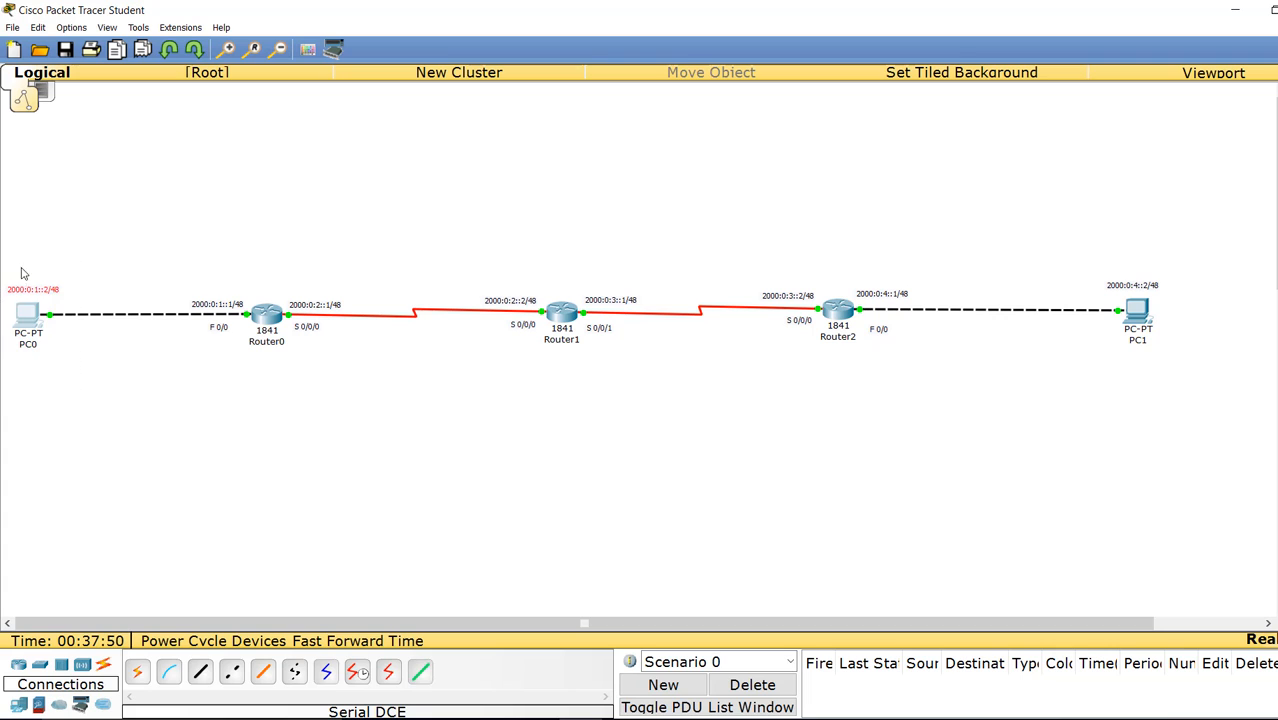
pyautogui.moveTo(13, 251); pyautogui.dragTo(342, 405)
pyautogui.moveTo(176, 260); pyautogui.dragTo(340, 402)
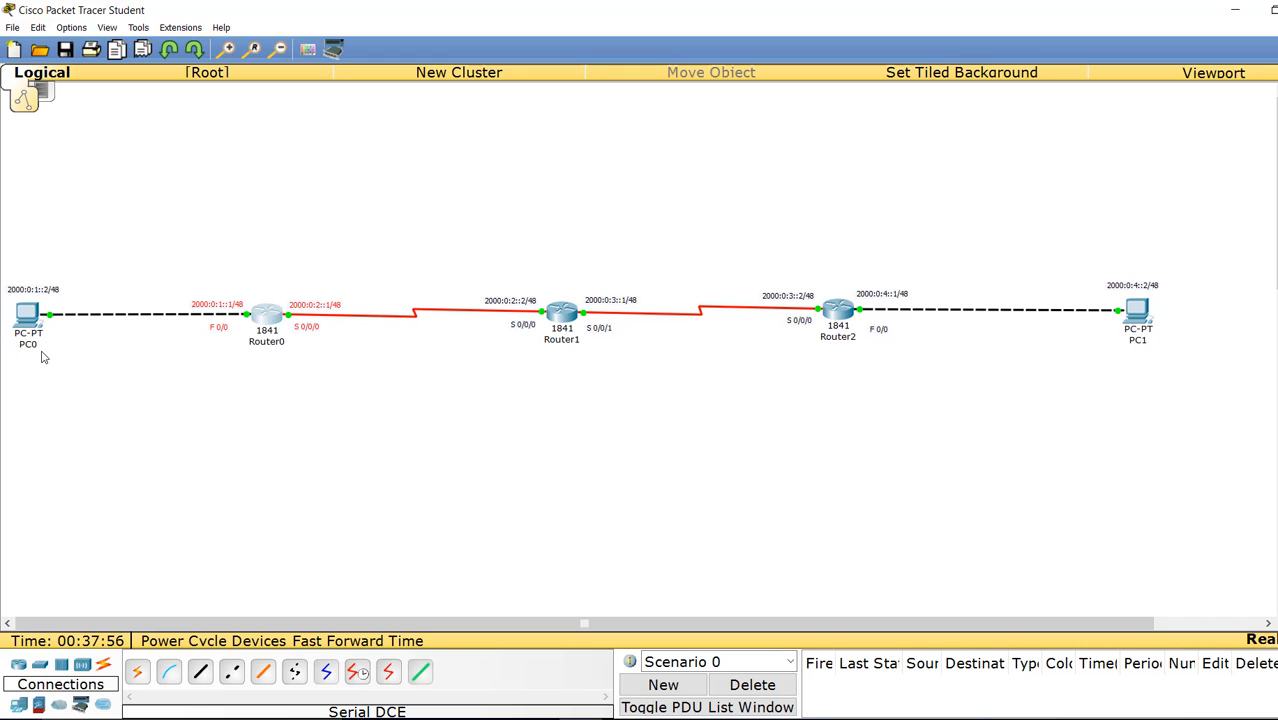
pyautogui.moveTo(184, 272); pyautogui.dragTo(346, 376)
pyautogui.click(482, 334)
pyautogui.moveTo(477, 274); pyautogui.dragTo(641, 371)
pyautogui.click(538, 398)
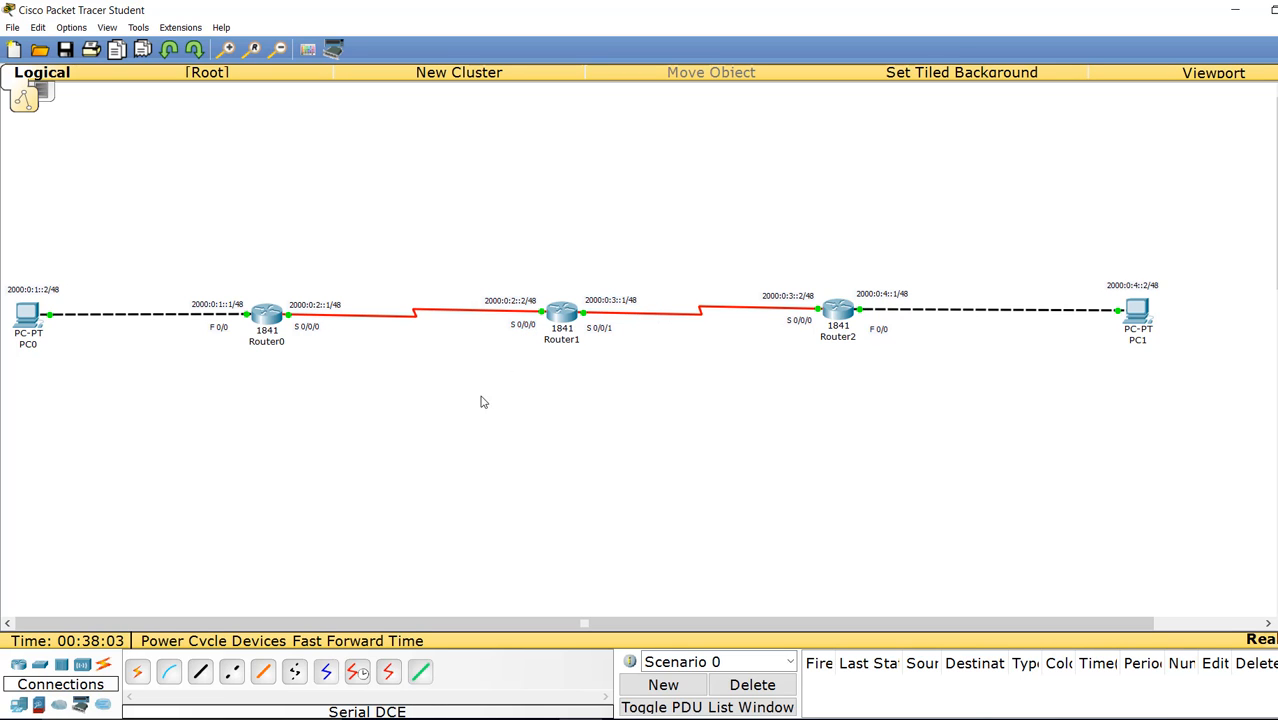
# Step: Run the prepared ping from PC0's command prompt to Router1's serial address 2000:0:2::2
pyautogui.click(28, 316)
pyautogui.click(766, 318)
pyautogui.click(836, 202)
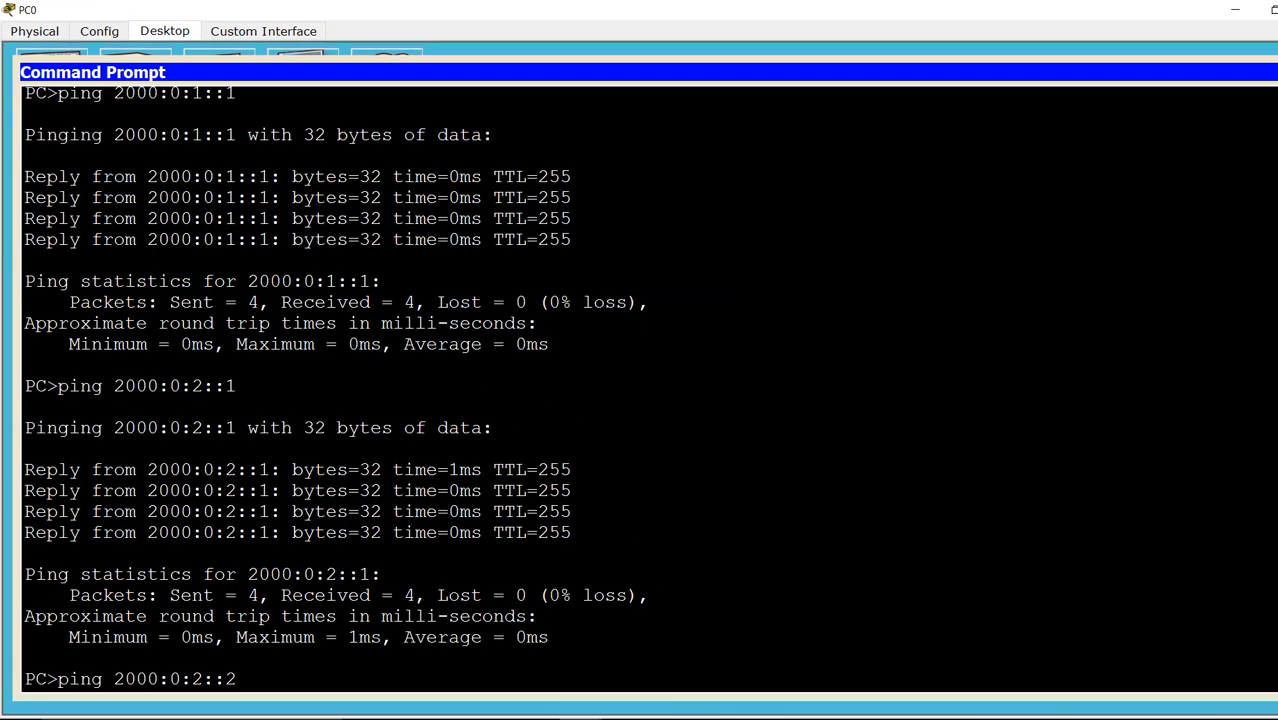
pyautogui.press('Return')
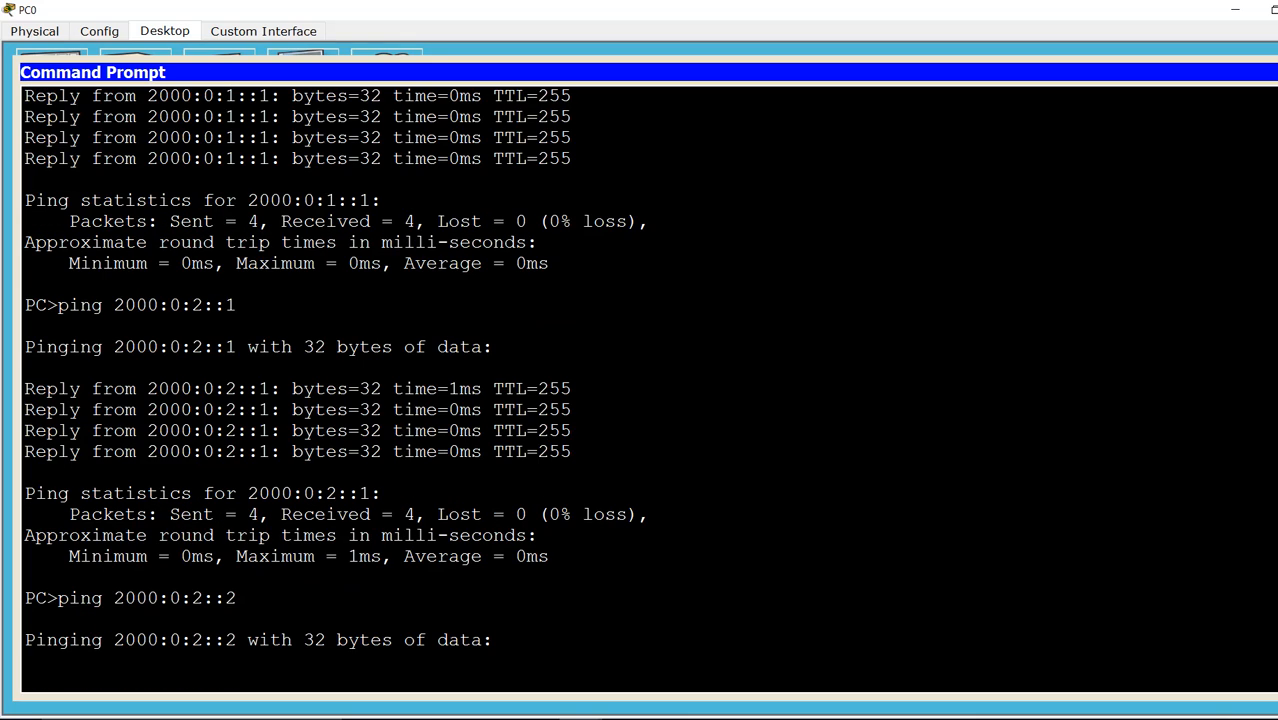
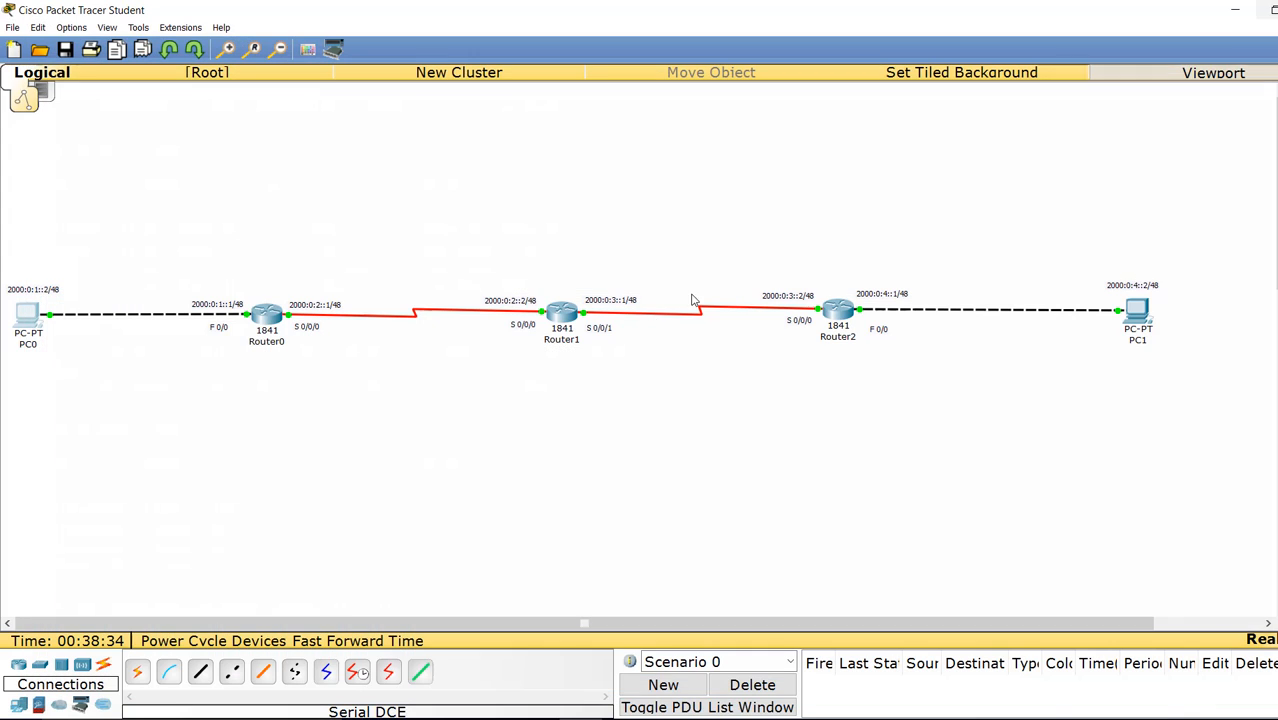
# Step: Examine Router0 and Router1 in the topology together with their interfaces on the way from PC0
pyautogui.moveTo(180, 268); pyautogui.dragTo(933, 388)
pyautogui.moveTo(72, 263); pyautogui.dragTo(6, 357)
pyautogui.moveTo(170, 260); pyautogui.dragTo(347, 379)
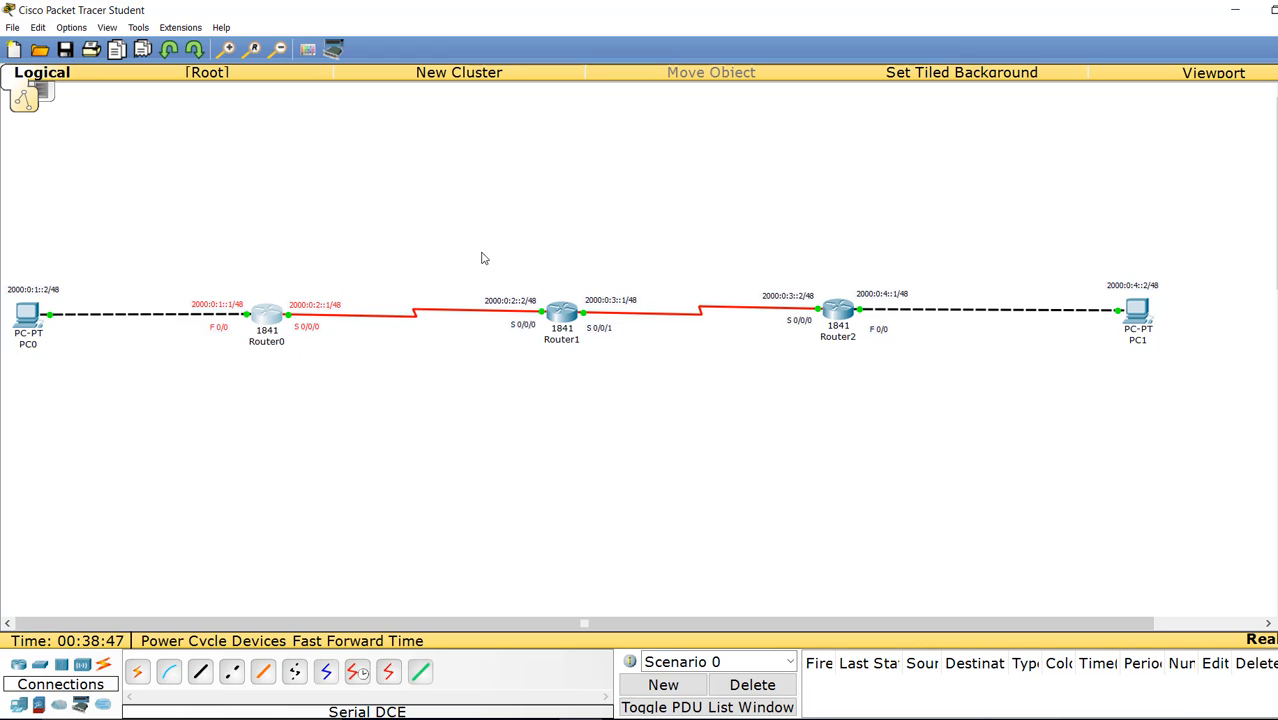
pyautogui.moveTo(480, 251); pyautogui.dragTo(642, 398)
pyautogui.moveTo(181, 273); pyautogui.dragTo(354, 367)
pyautogui.click(325, 385)
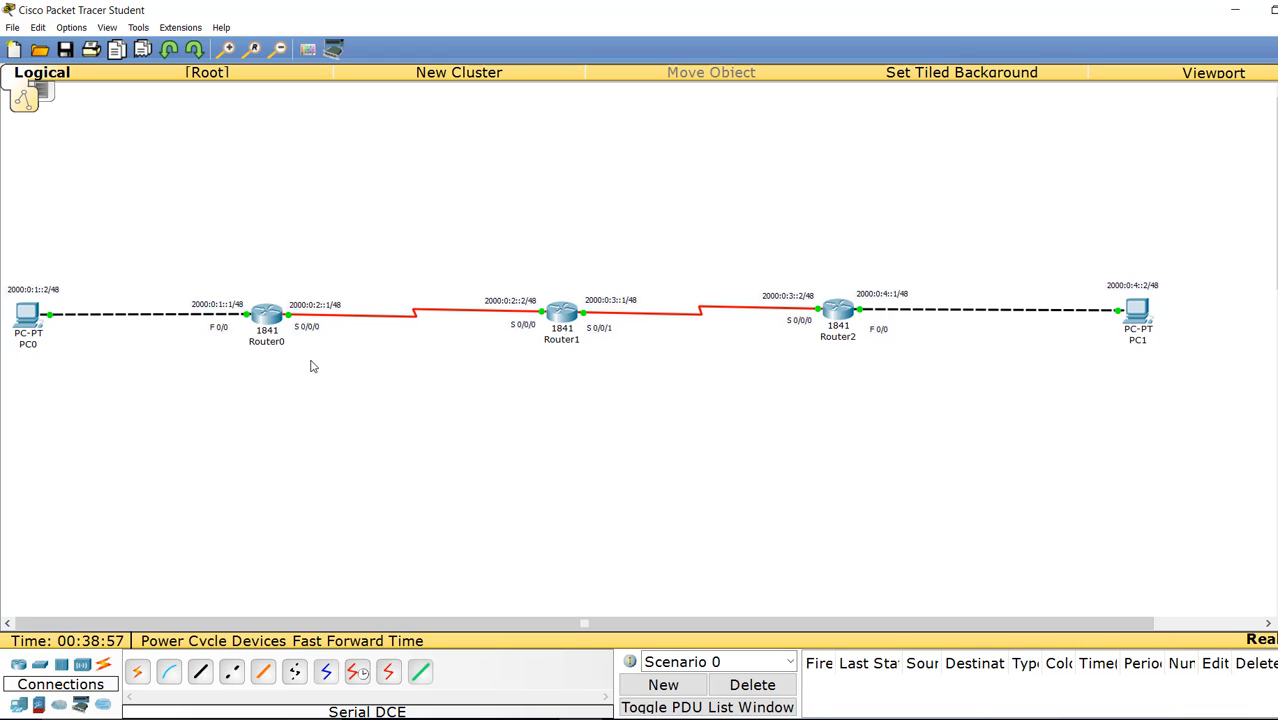
# Step: Enter global configuration mode on Router0 and enable IPv6 routing with ipv6 unicast-routing
pyautogui.click(270, 316)
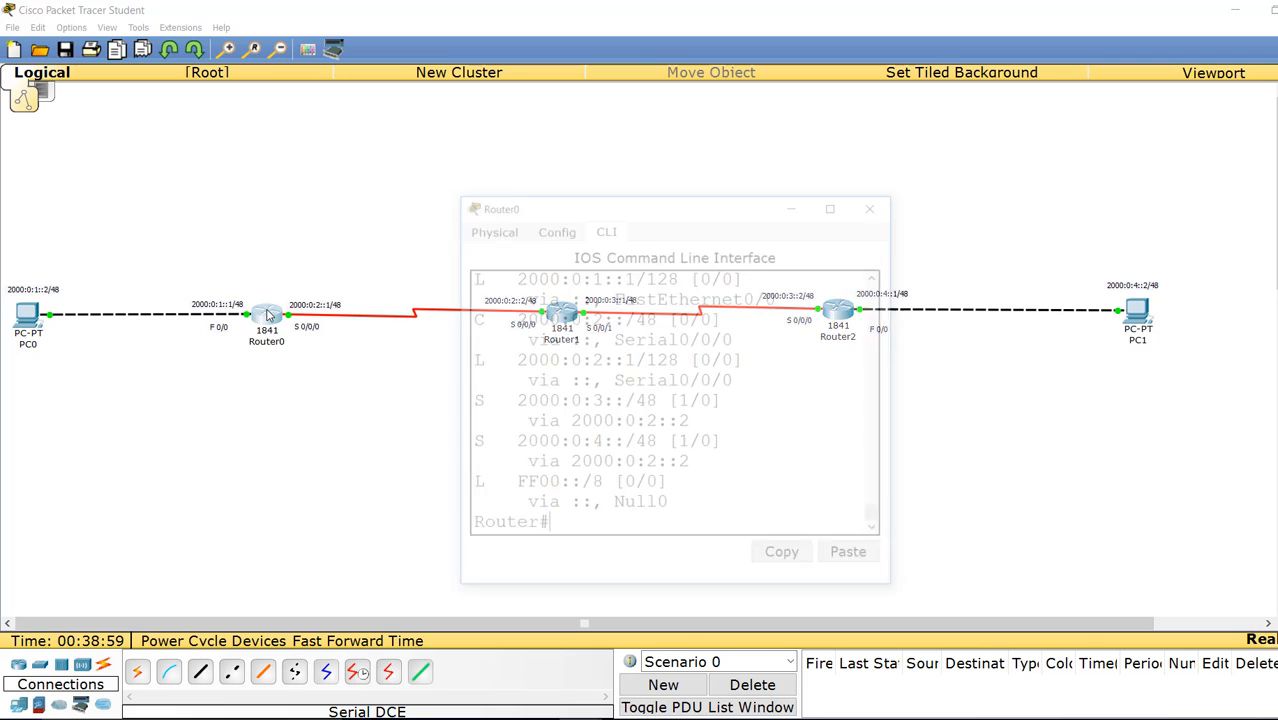
pyautogui.click(836, 203)
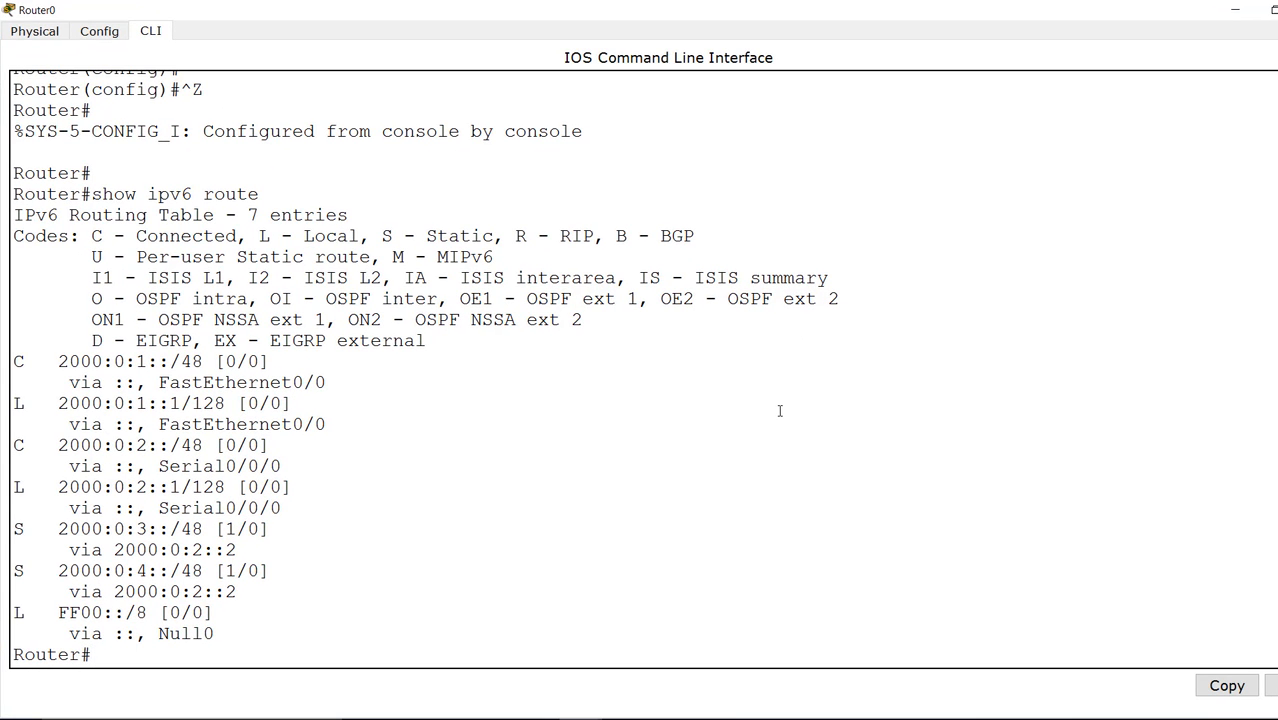
pyautogui.press('Return')
pyautogui.press('Return')
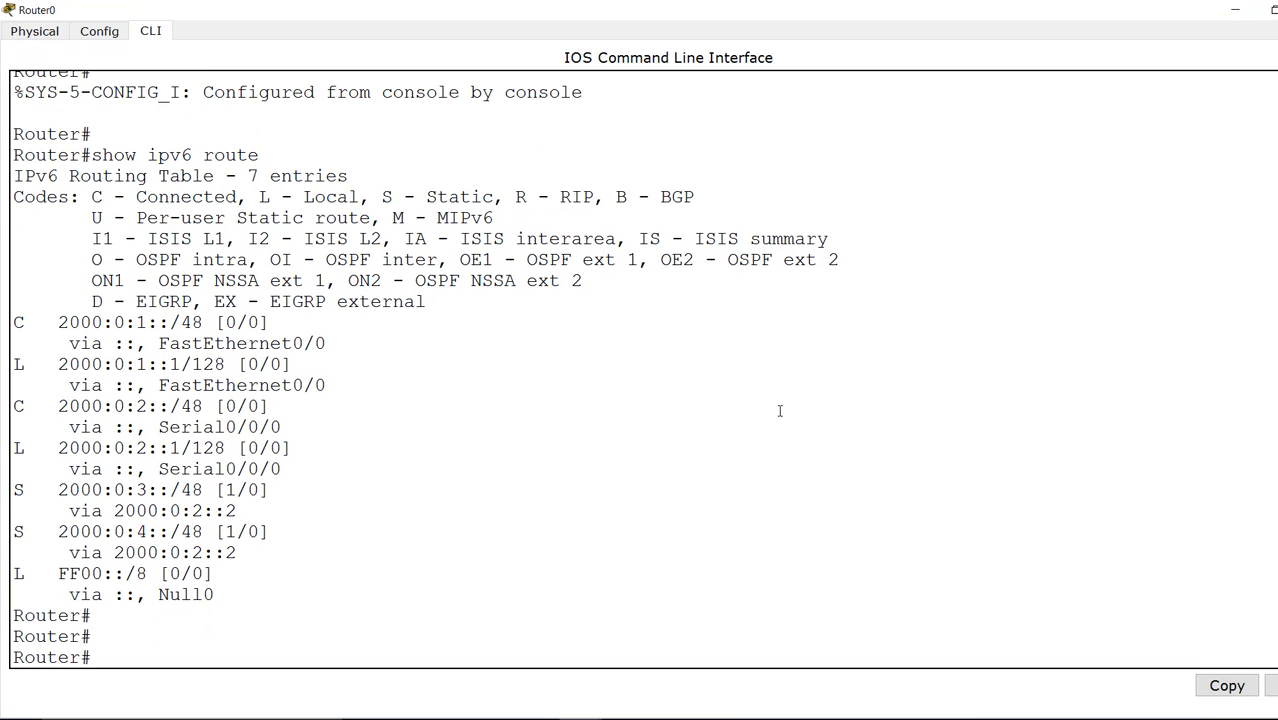
pyautogui.write('conf t')
pyautogui.press('Return')
pyautogui.press('Return')
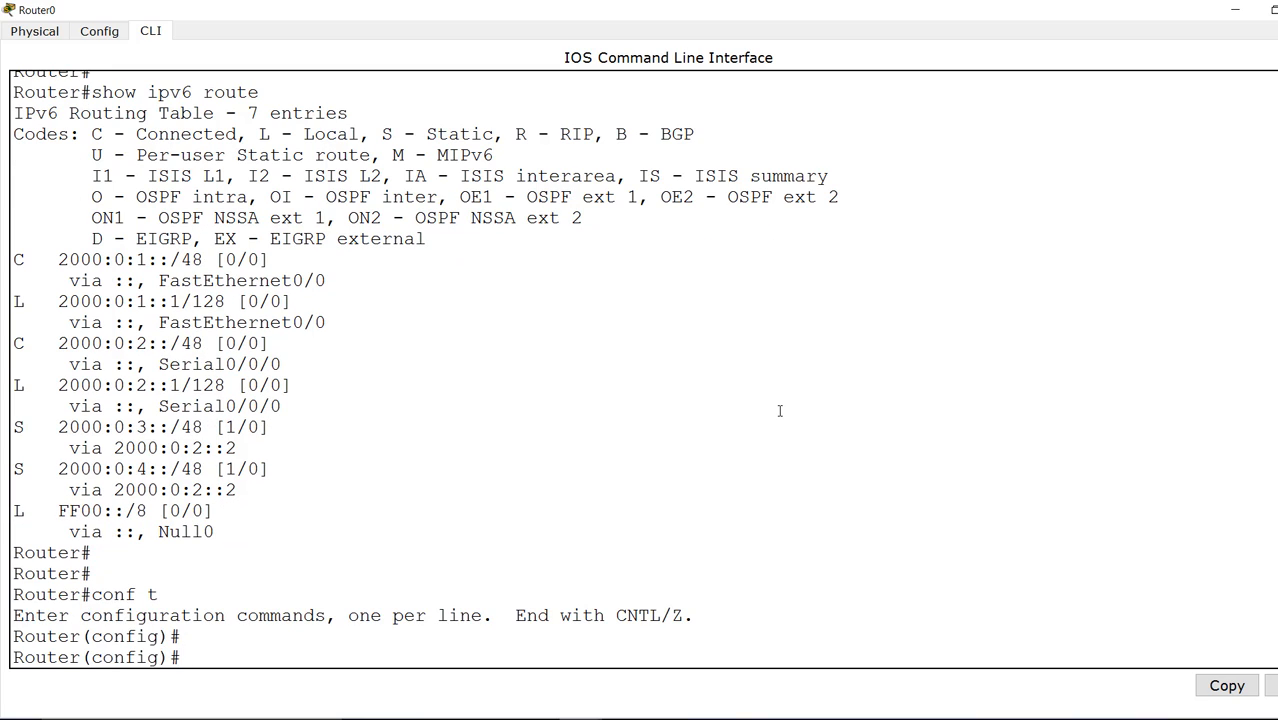
pyautogui.write('ipv6 unit')
pyautogui.press('BackSpace')
pyautogui.press('Tab')
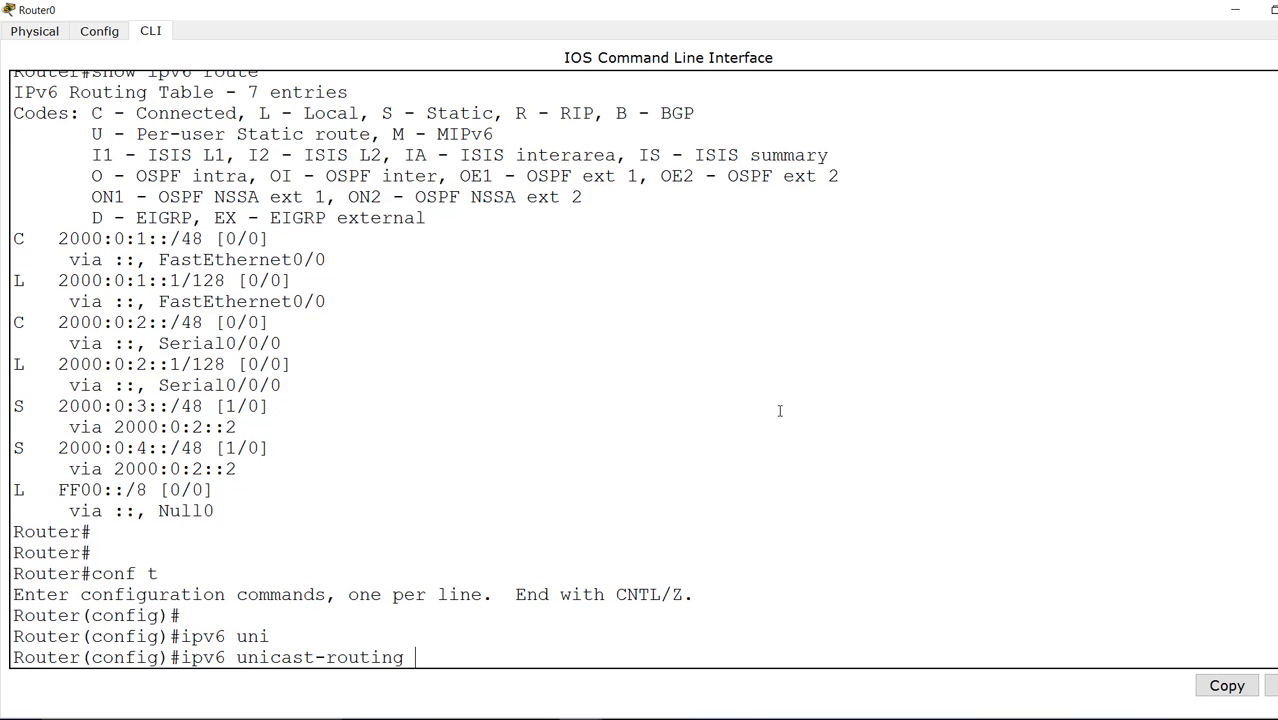
pyautogui.press('Return')
pyautogui.press('Return')
pyautogui.press('Return')
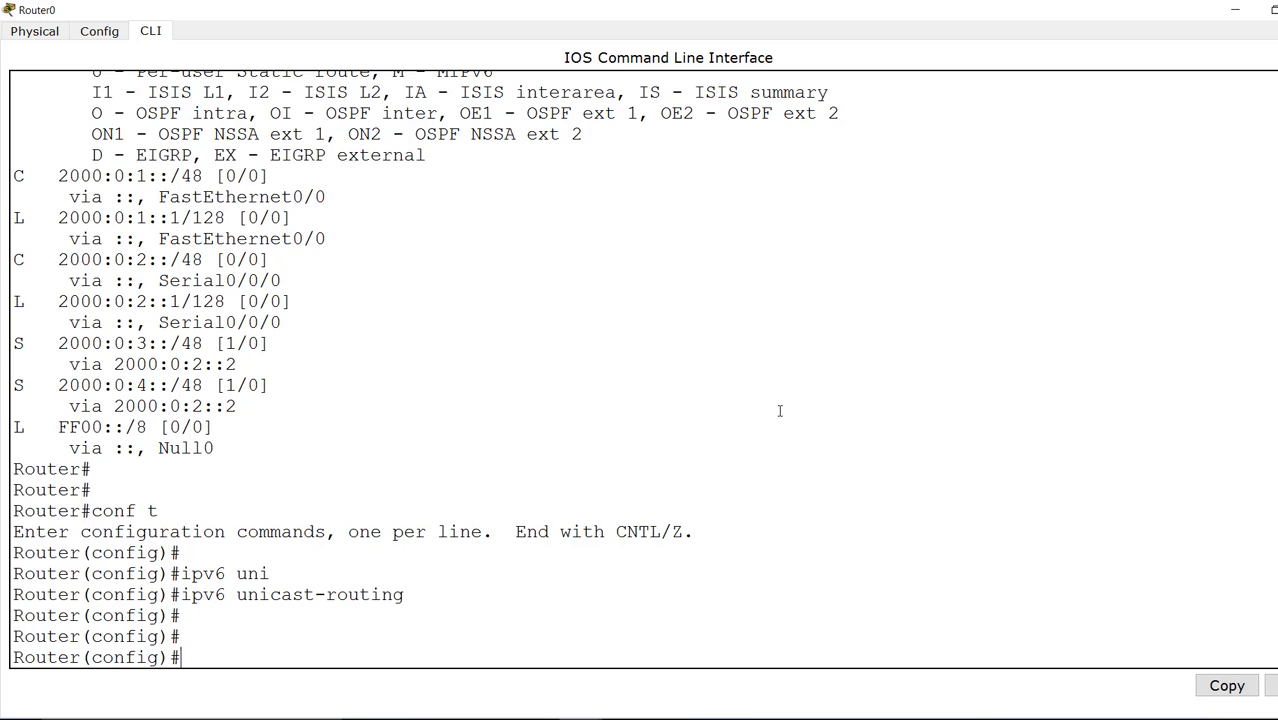
# Step: Return to PC0's command prompt and repeat the ping to Router1's serial address 2000:0:2::2
pyautogui.click(290, 718)
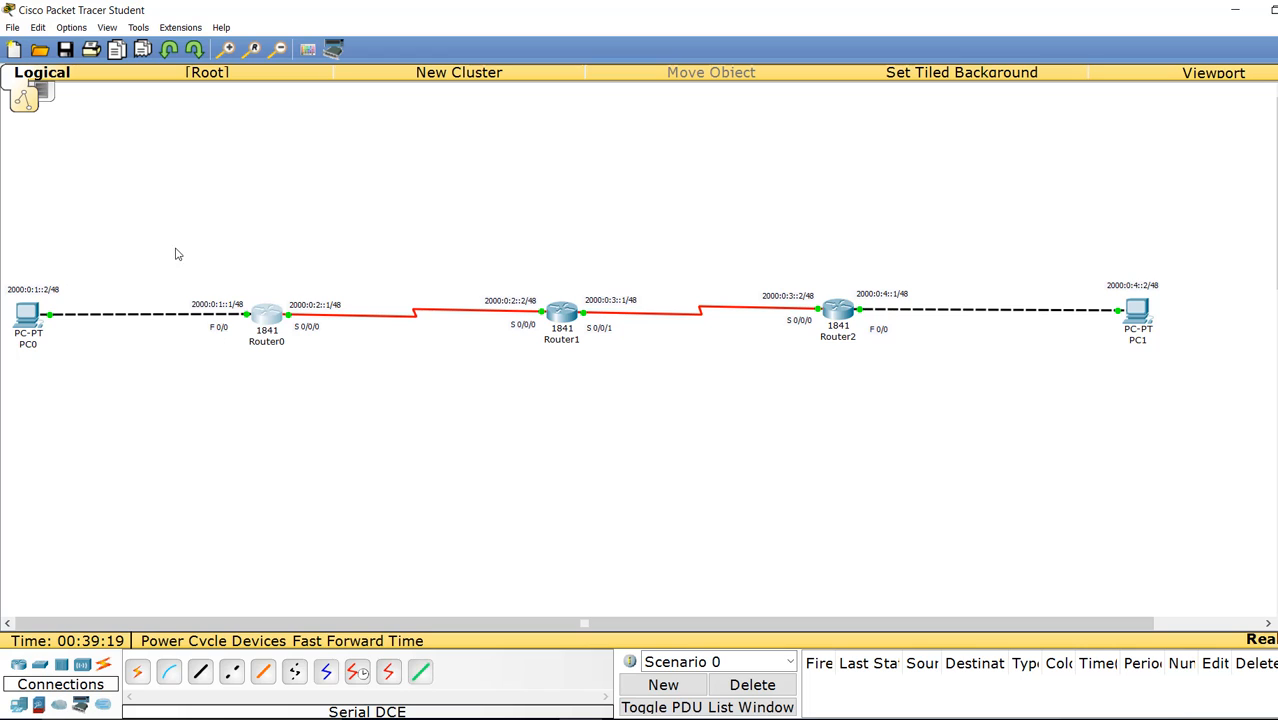
pyautogui.moveTo(175, 248); pyautogui.dragTo(359, 400)
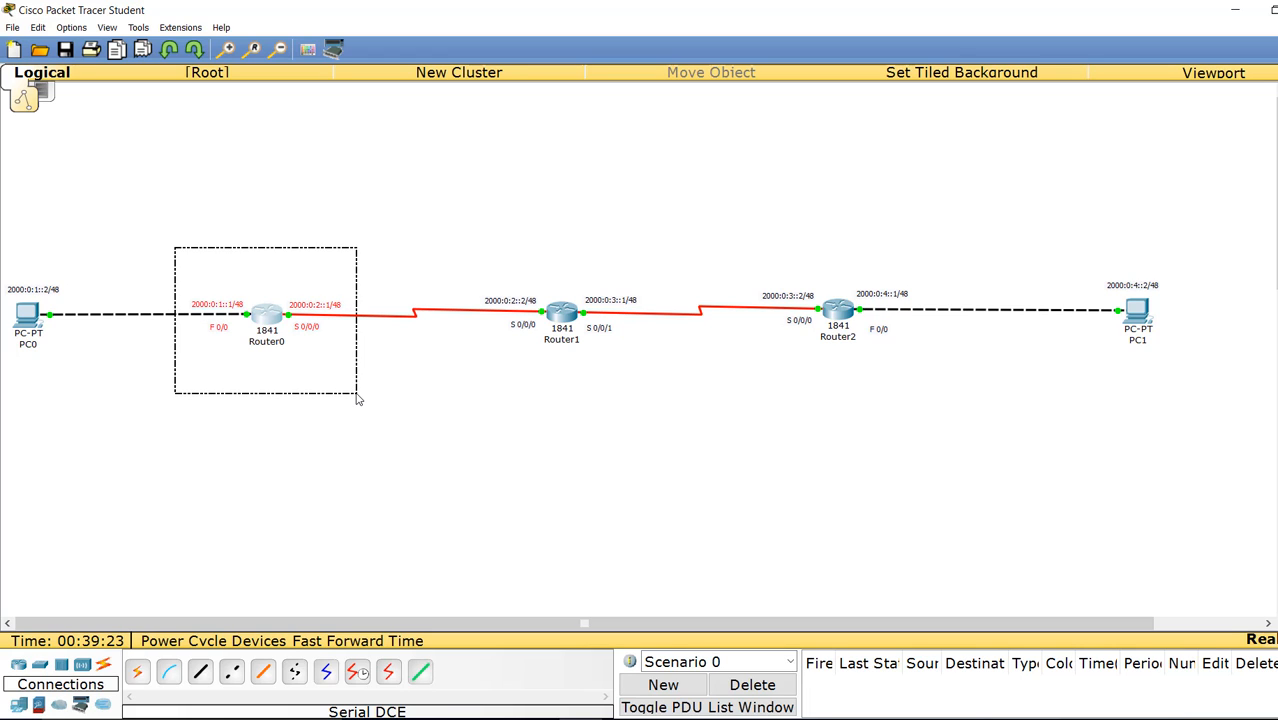
pyautogui.moveTo(359, 399); pyautogui.dragTo(357, 399)
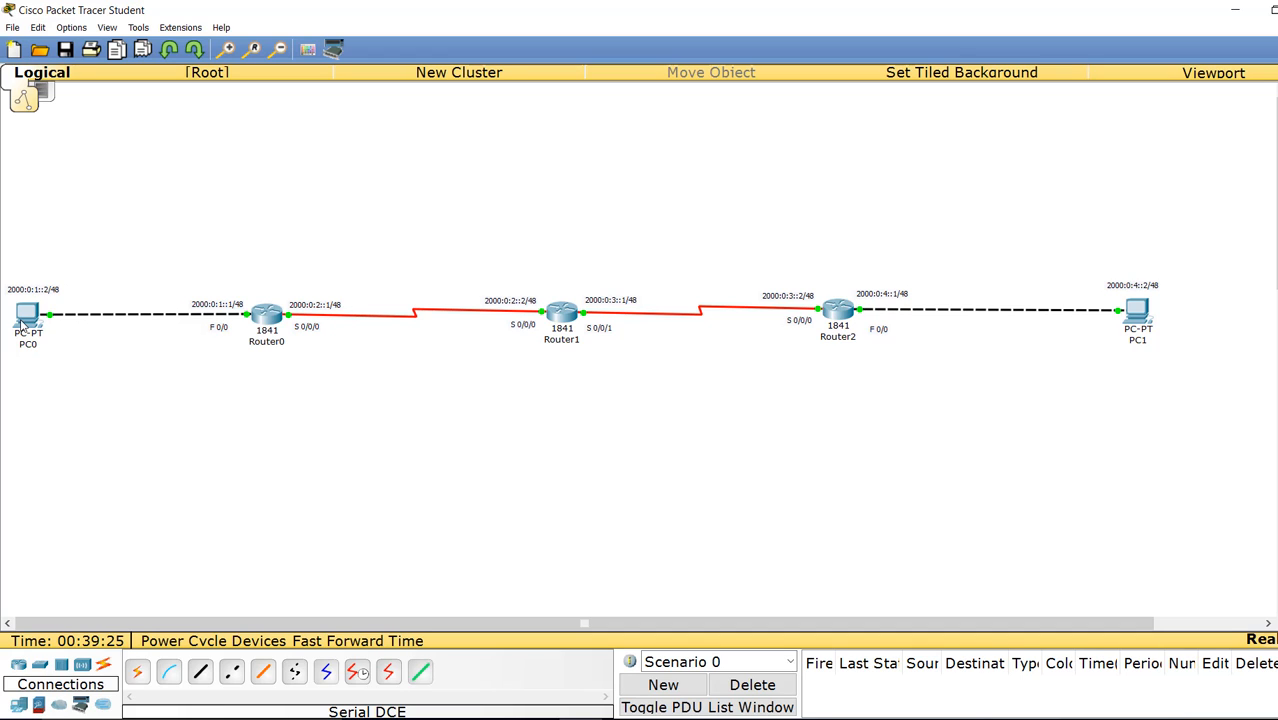
pyautogui.moveTo(467, 267); pyautogui.dragTo(545, 370)
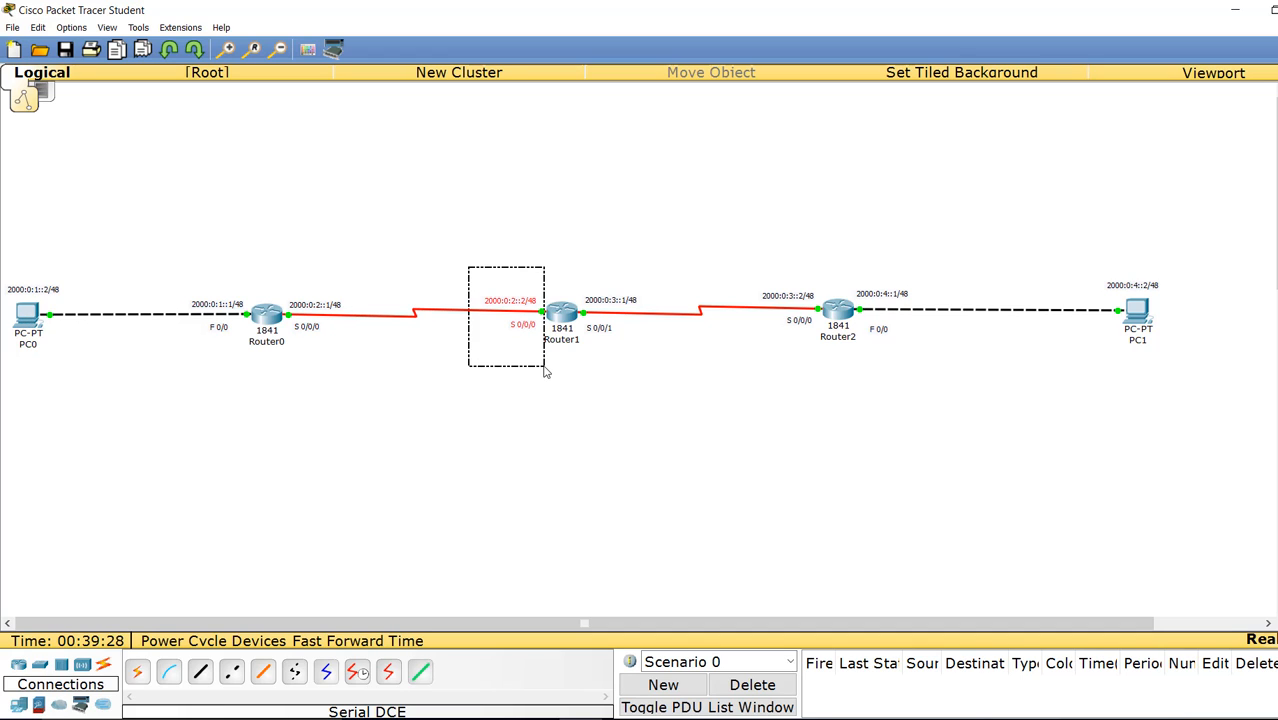
pyautogui.click(645, 390)
pyautogui.click(27, 318)
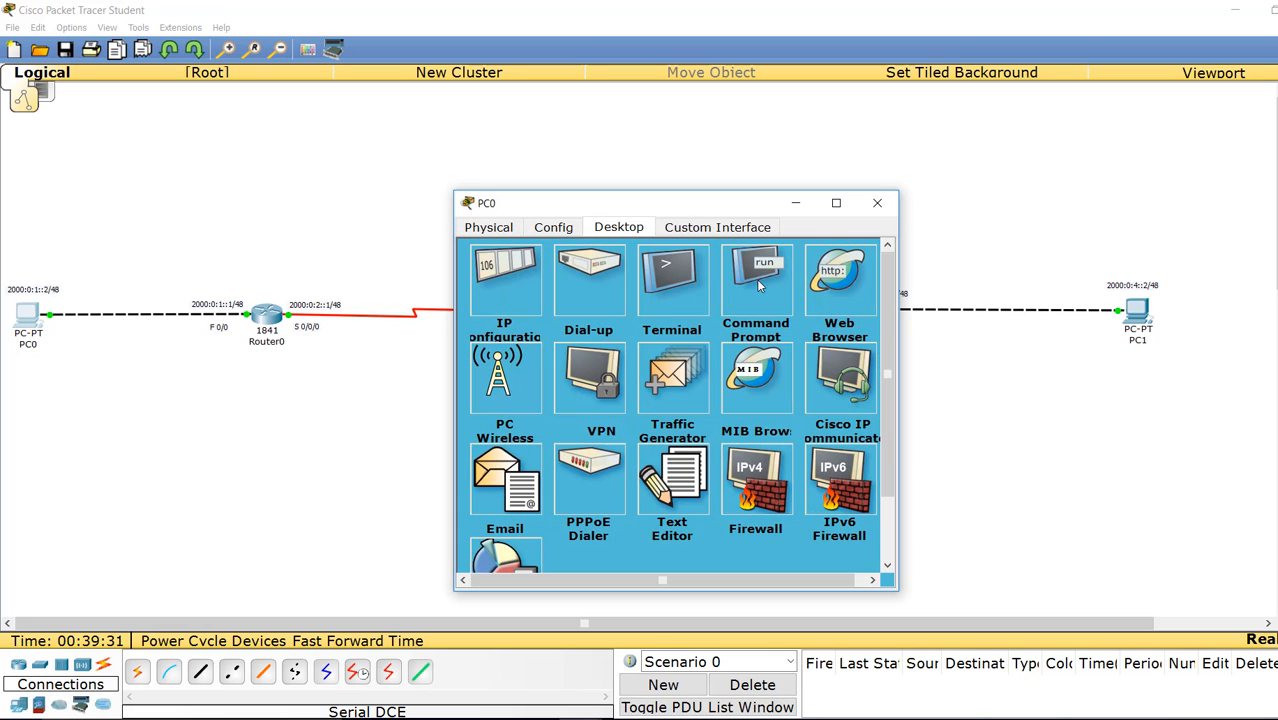
pyautogui.click(756, 279)
pyautogui.click(834, 204)
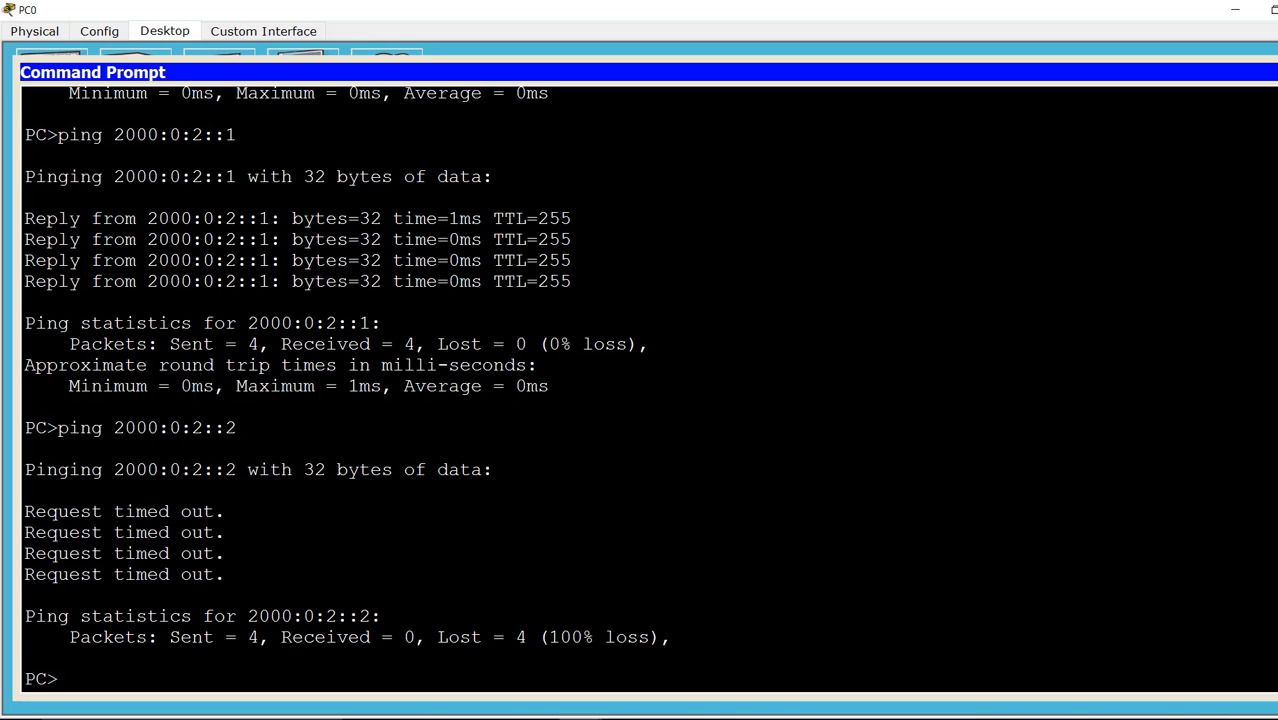
pyautogui.press('Up')
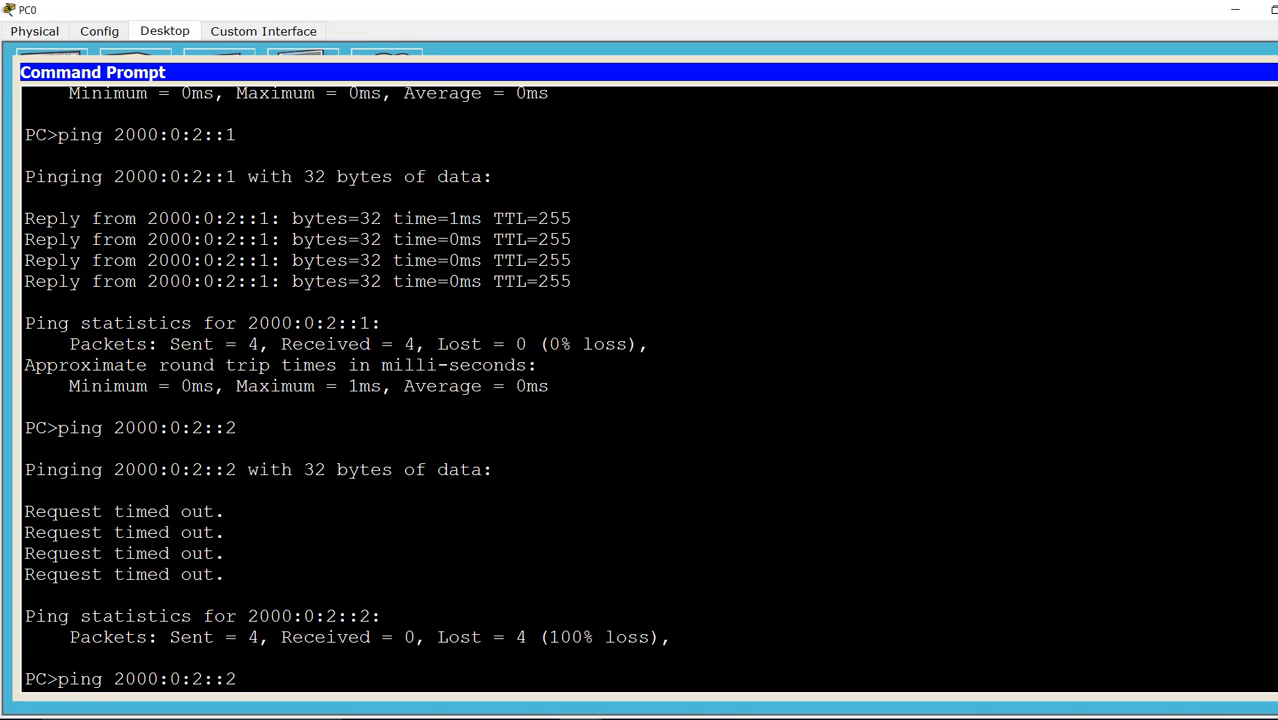
pyautogui.press('Return')
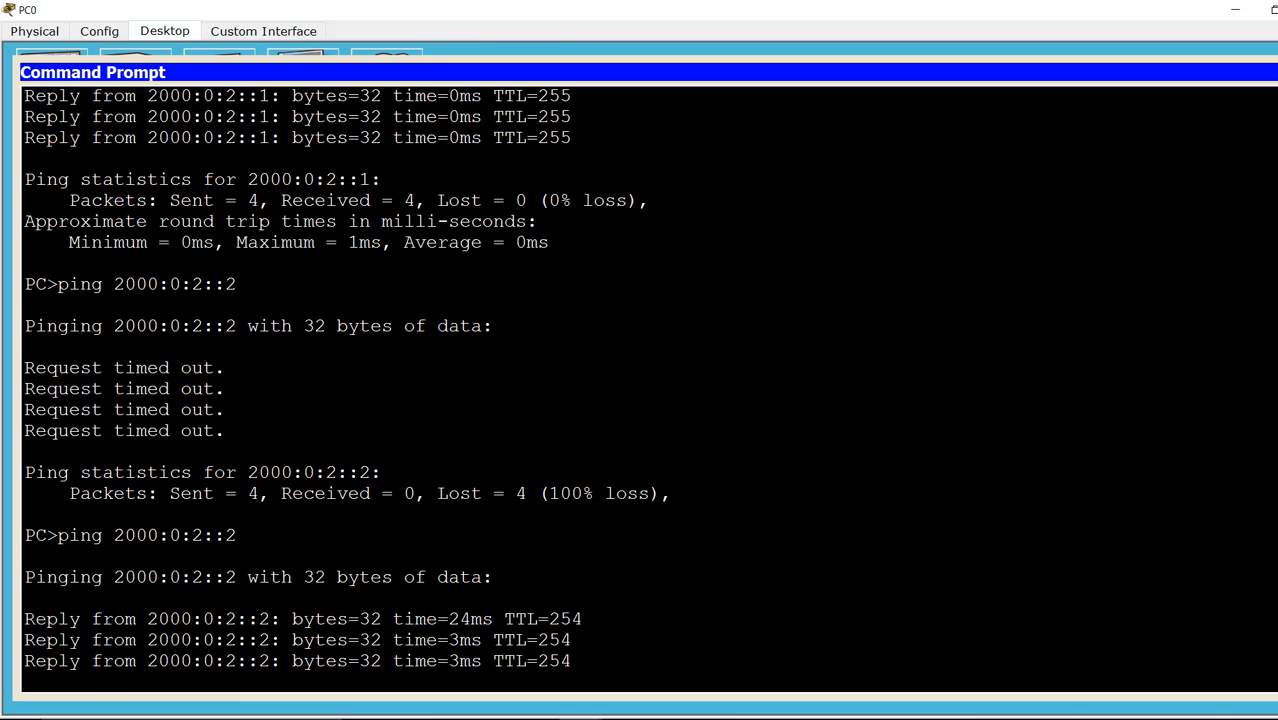
# Step: Ping Router1's second serial address 2000:0:3::1 from PC0 by editing the previous ping command
pyautogui.press('Up')
pyautogui.press('BackSpace')
pyautogui.write('1')
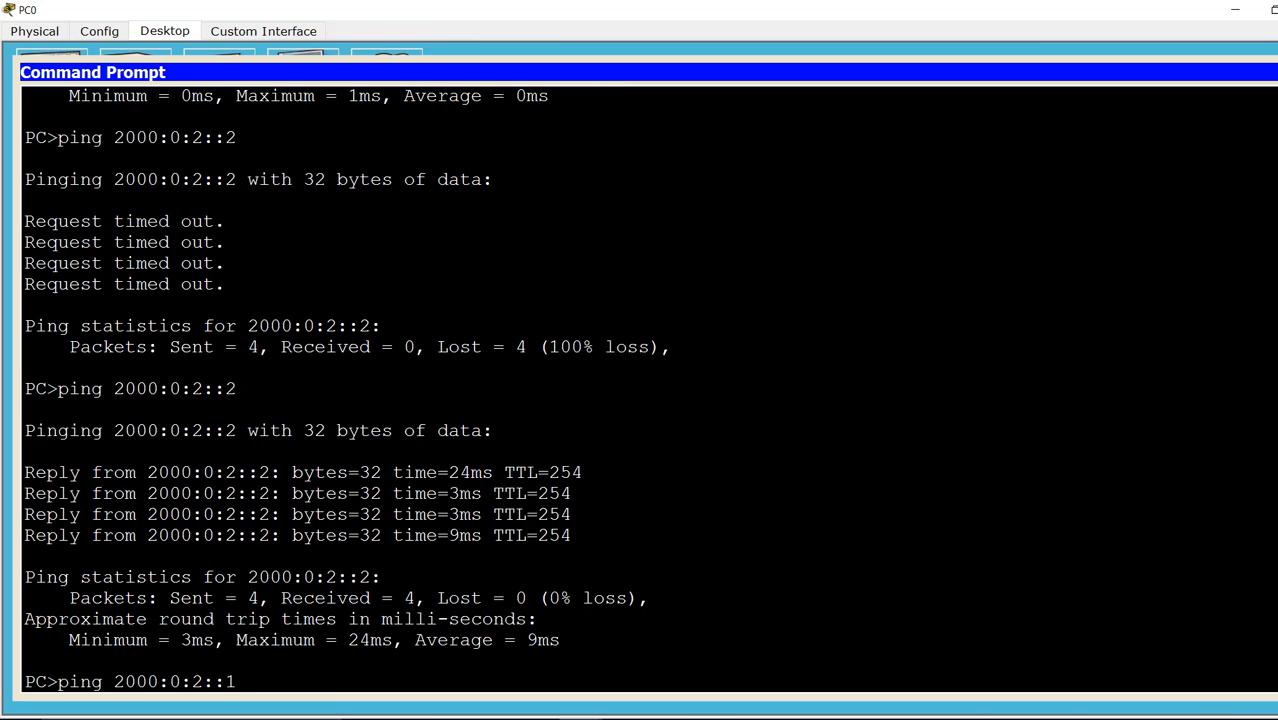
pyautogui.press('BackSpace')
pyautogui.write('3')
pyautogui.press('Return')
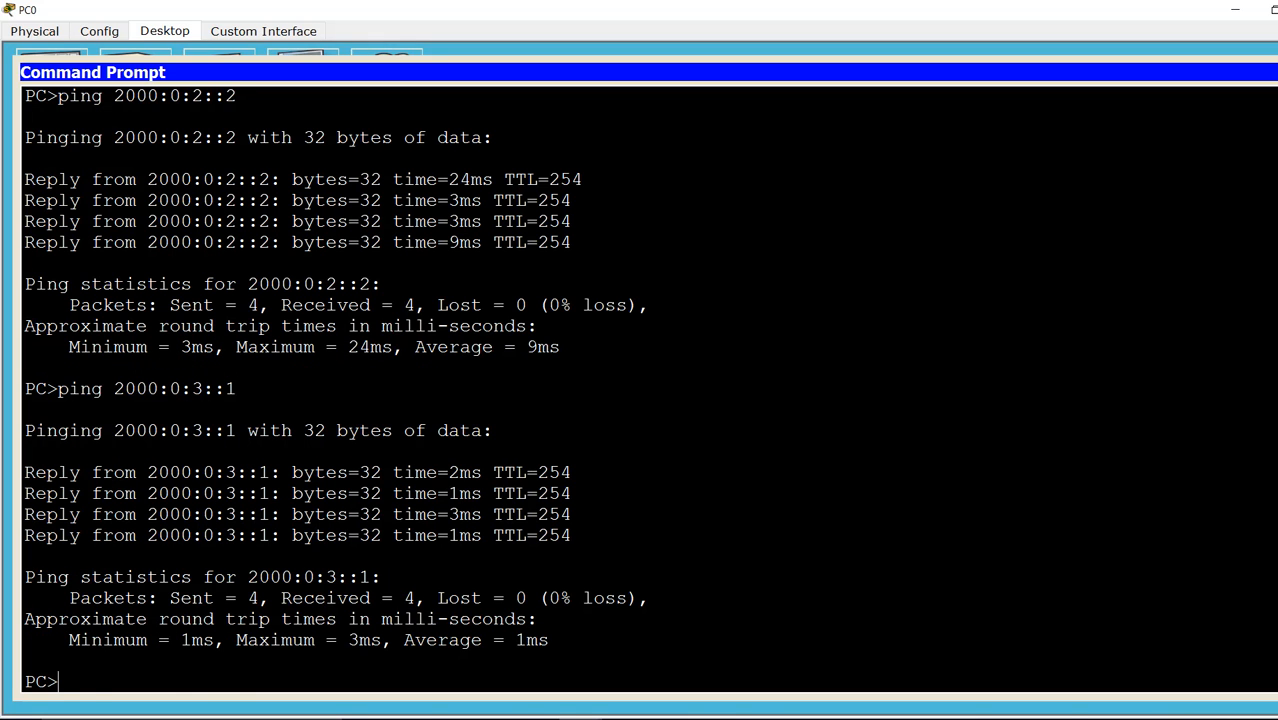
# Step: Ping Router2's serial address 2000:0:3::2 from PC0
pyautogui.press('Up')
pyautogui.press('BackSpace')
pyautogui.write('2000:0:3::2')
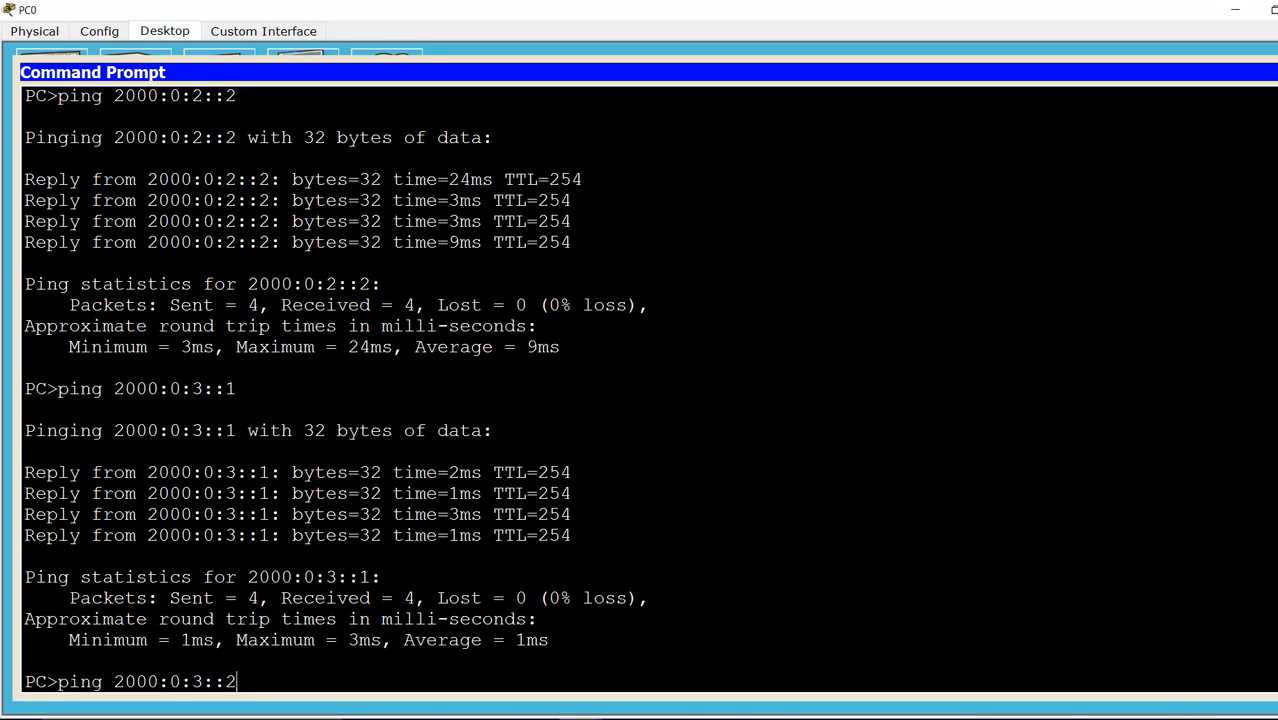
pyautogui.press('Return')
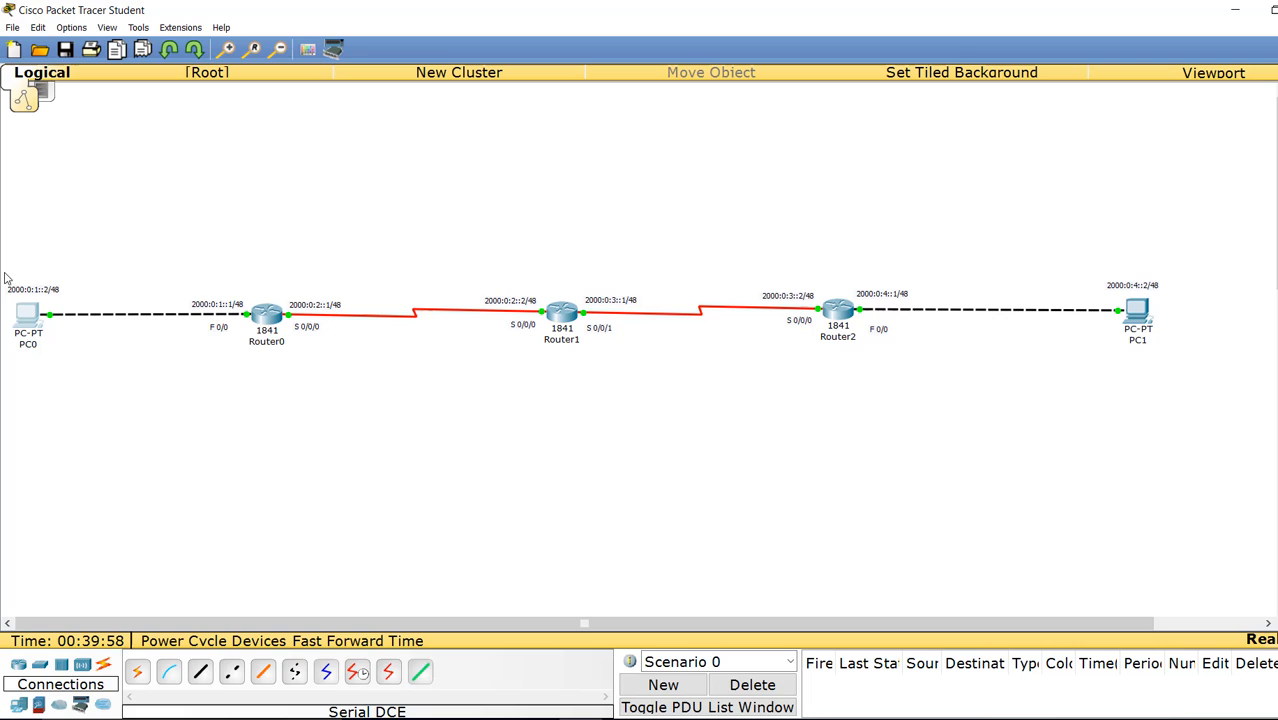
# Step: Examine the path from PC0 through Router1 to Router2 in the topology, including both ends of their serial link
pyautogui.moveTo(9, 261); pyautogui.dragTo(634, 390)
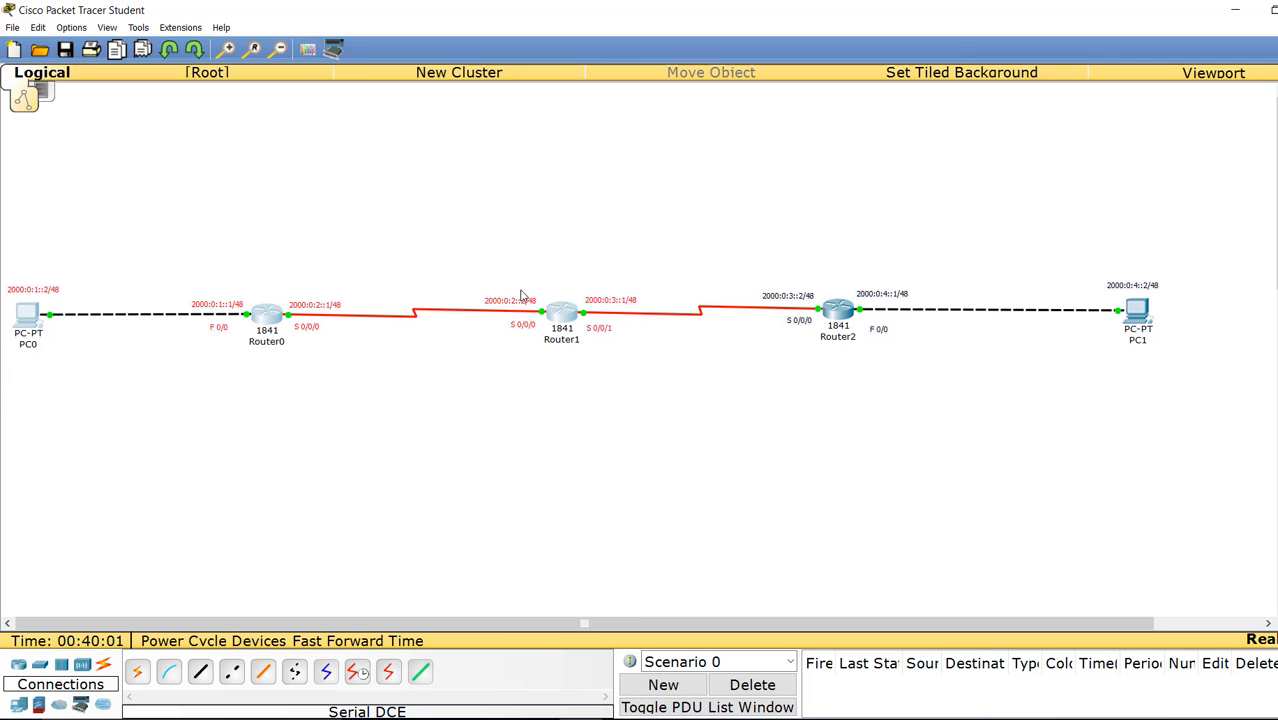
pyautogui.moveTo(476, 264); pyautogui.dragTo(648, 392)
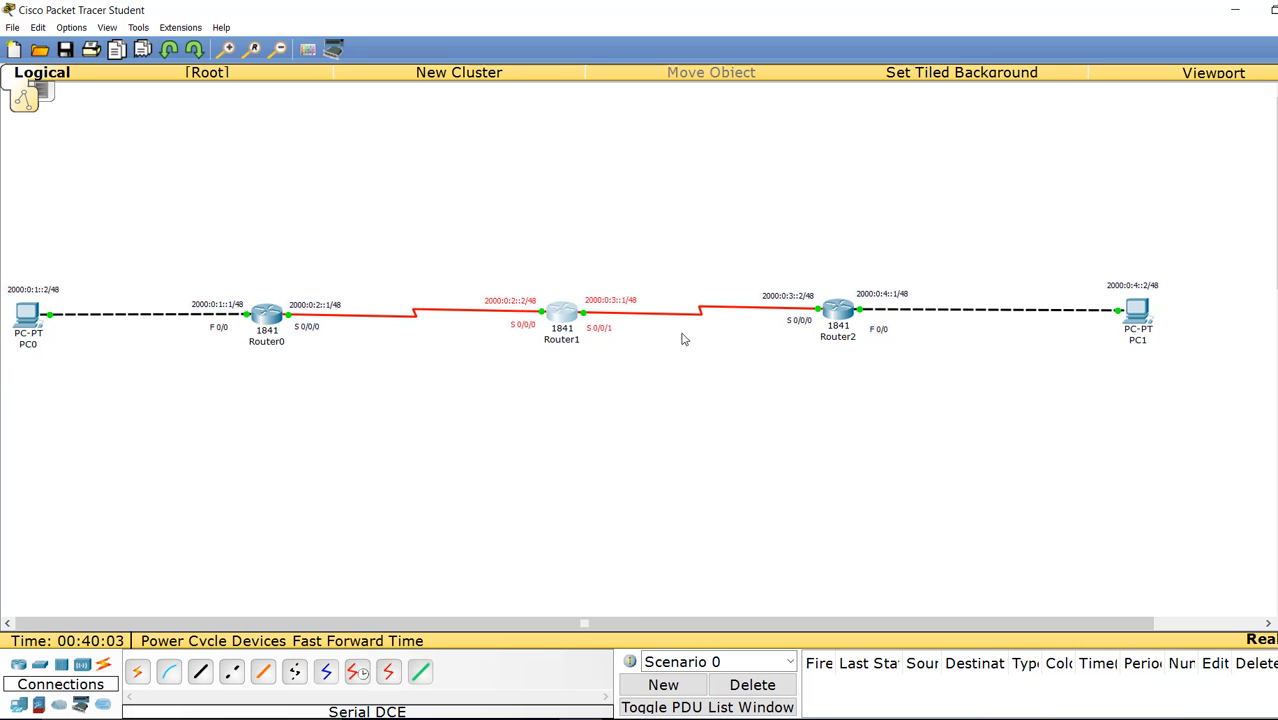
pyautogui.click(757, 272)
pyautogui.moveTo(757, 272); pyautogui.dragTo(908, 364)
pyautogui.click(684, 406)
pyautogui.moveTo(483, 267); pyautogui.dragTo(644, 392)
# Step: Enter global configuration mode on Router1 and enable IPv6 routing with ipv6 unicast-routing
pyautogui.click(562, 315)
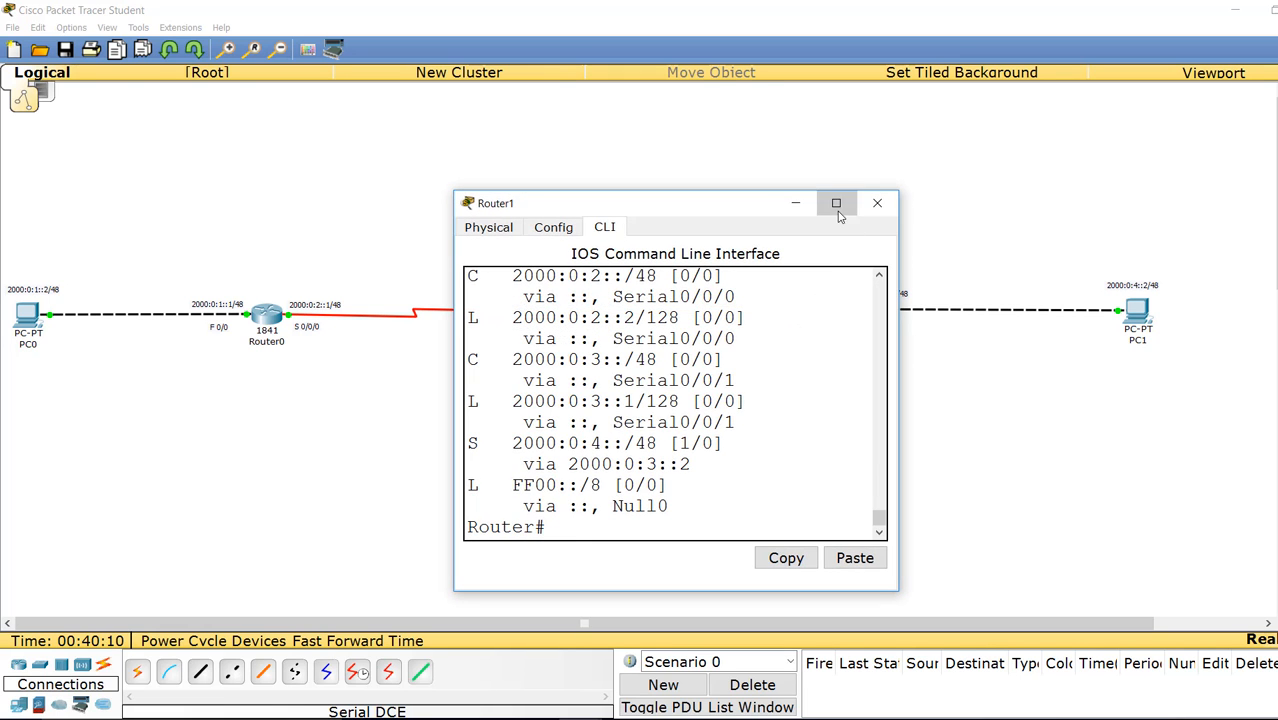
pyautogui.click(836, 203)
pyautogui.write('conf')
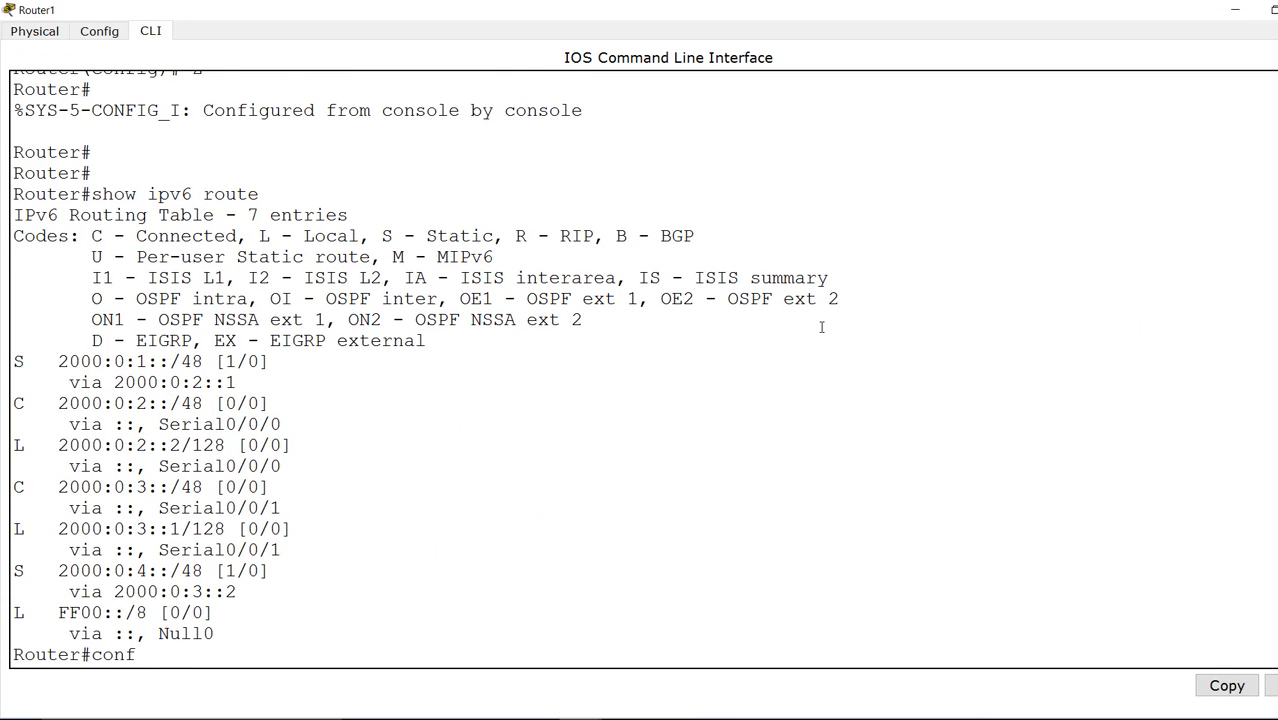
pyautogui.write(' t')
pyautogui.press('Return')
pyautogui.write('ipv6 uni')
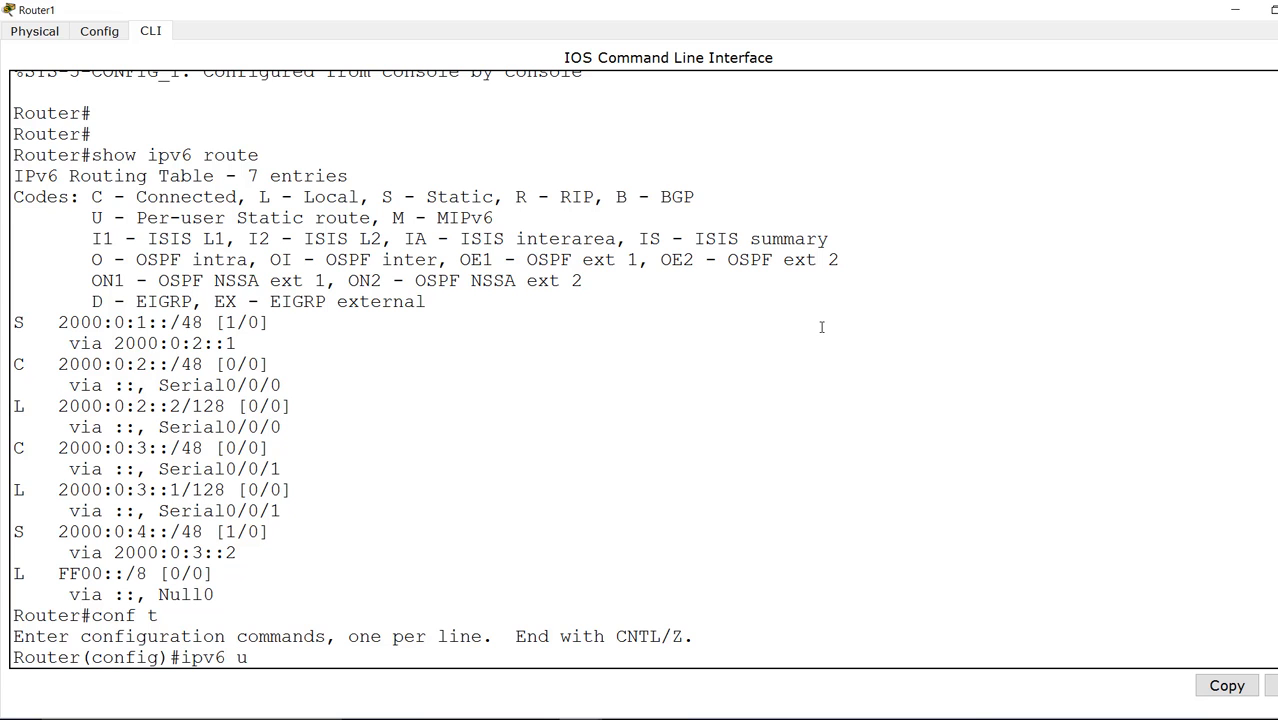
pyautogui.press('Tab')
pyautogui.press('Return')
pyautogui.press('Return')
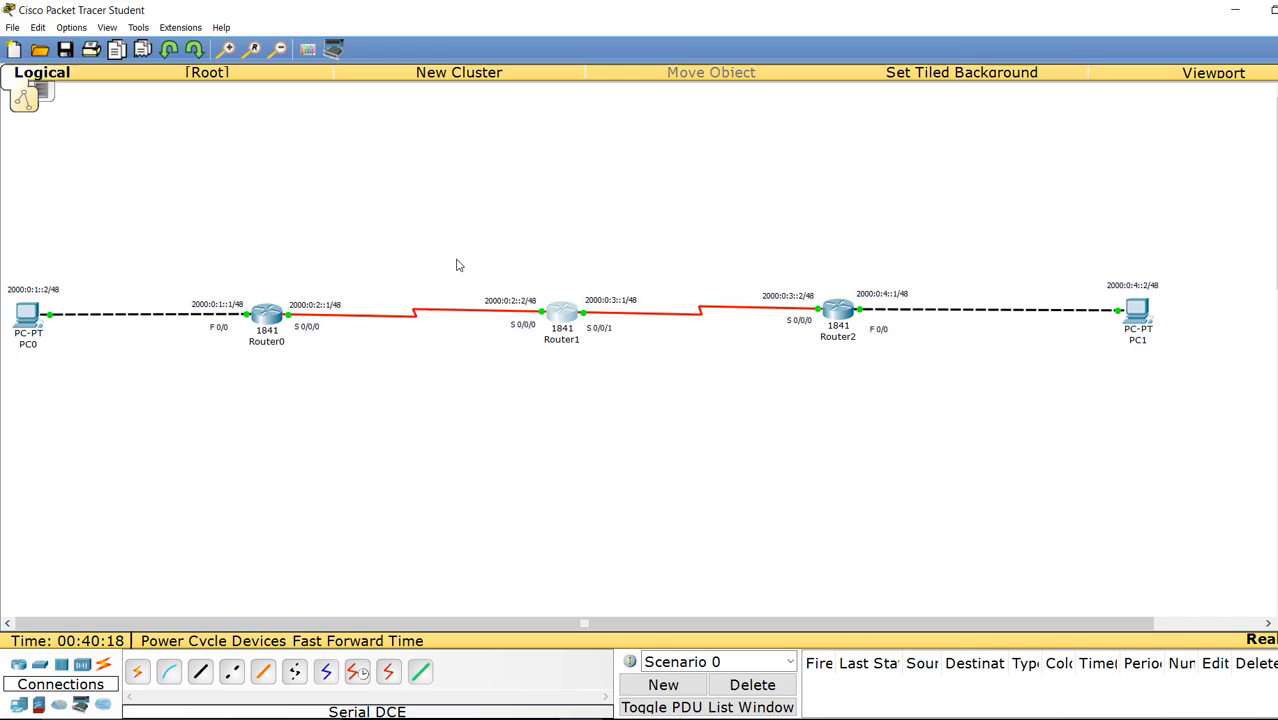
# Step: Review Router1, Router2 and PC1 in the topology and repeat the ping from PC0 to 2000:0:3::2
pyautogui.moveTo(456, 264); pyautogui.dragTo(653, 394)
pyautogui.click(849, 395)
pyautogui.moveTo(762, 256); pyautogui.dragTo(911, 393)
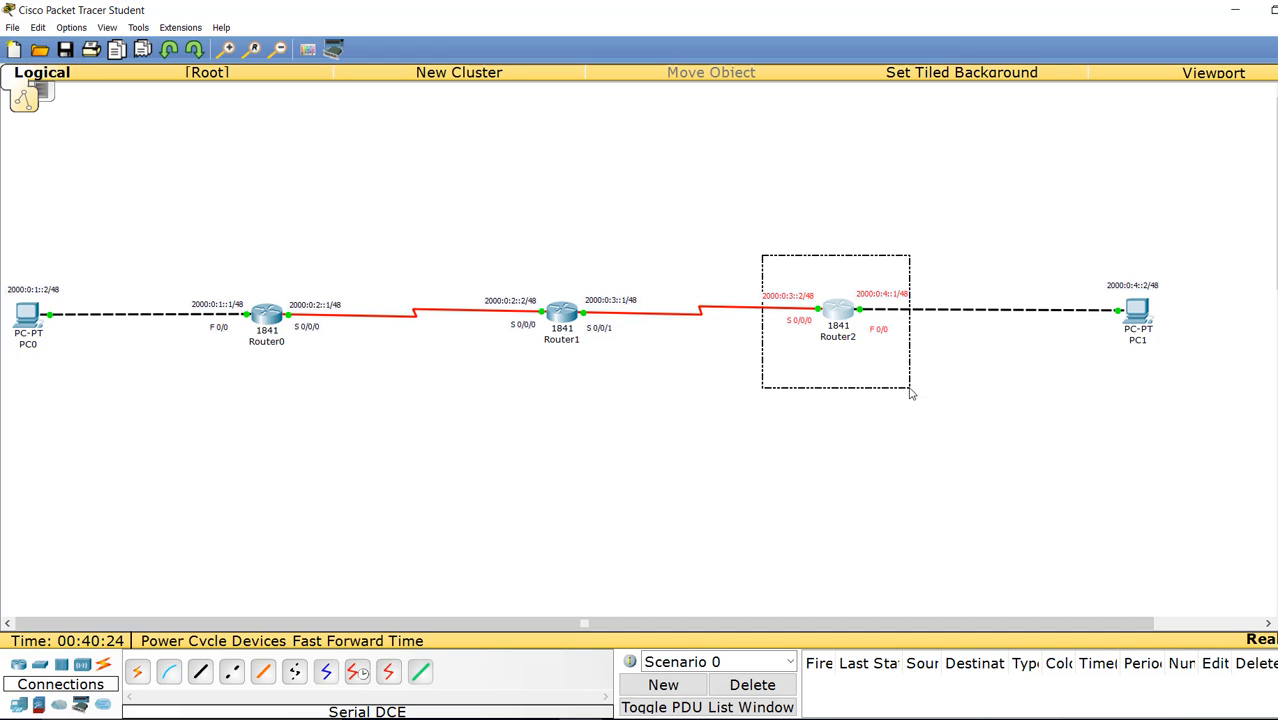
pyautogui.moveTo(1083, 242); pyautogui.dragTo(1166, 391)
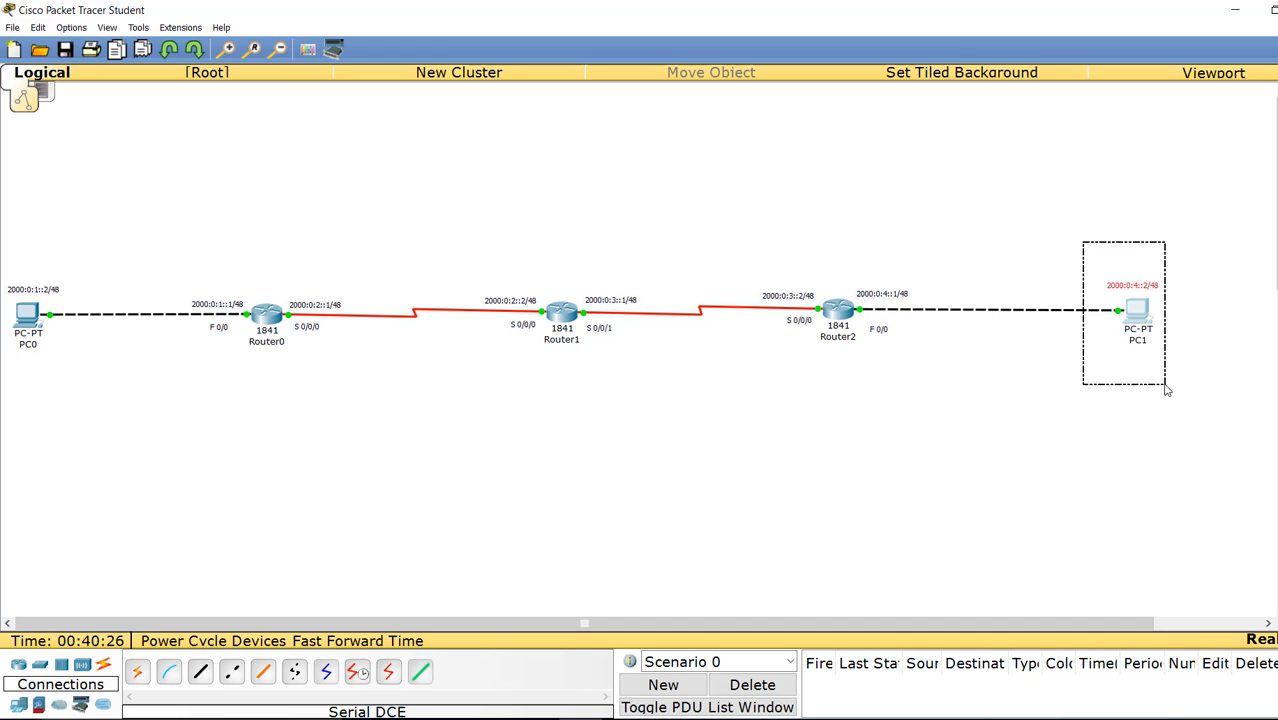
pyautogui.moveTo(755, 258); pyautogui.dragTo(917, 378)
pyautogui.click(51, 360)
pyautogui.click(28, 316)
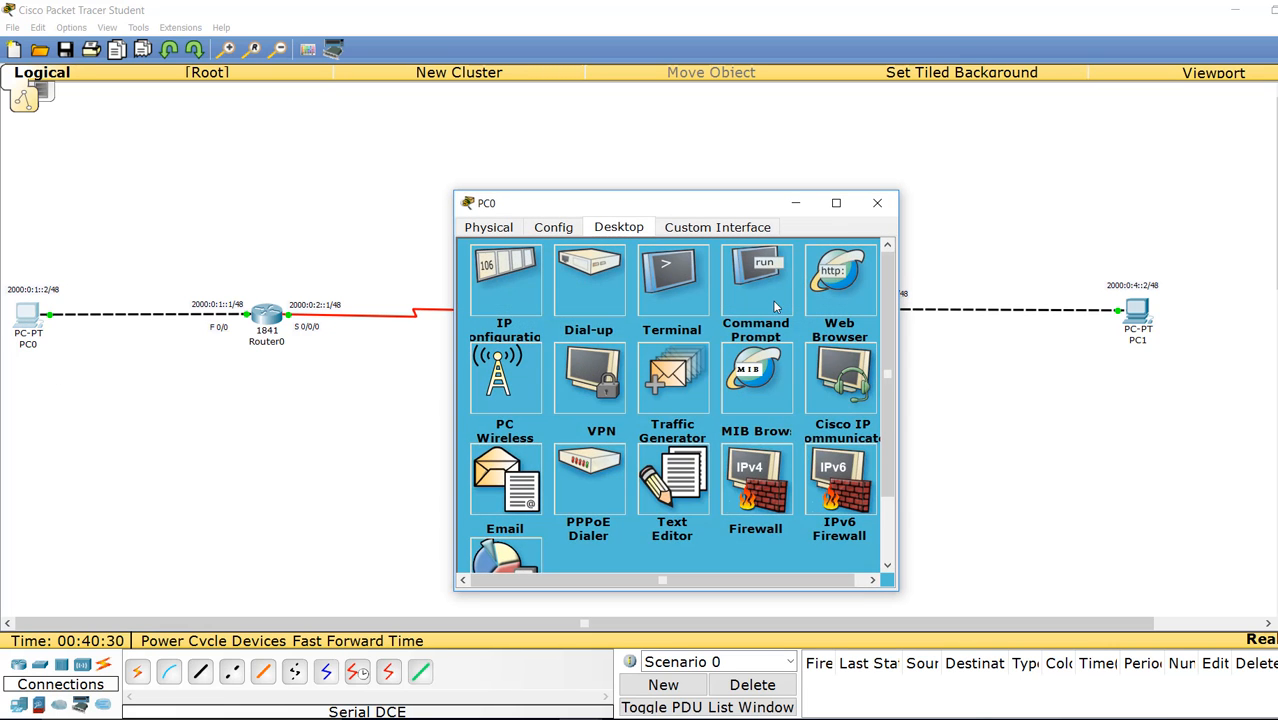
pyautogui.click(760, 290)
pyautogui.click(836, 203)
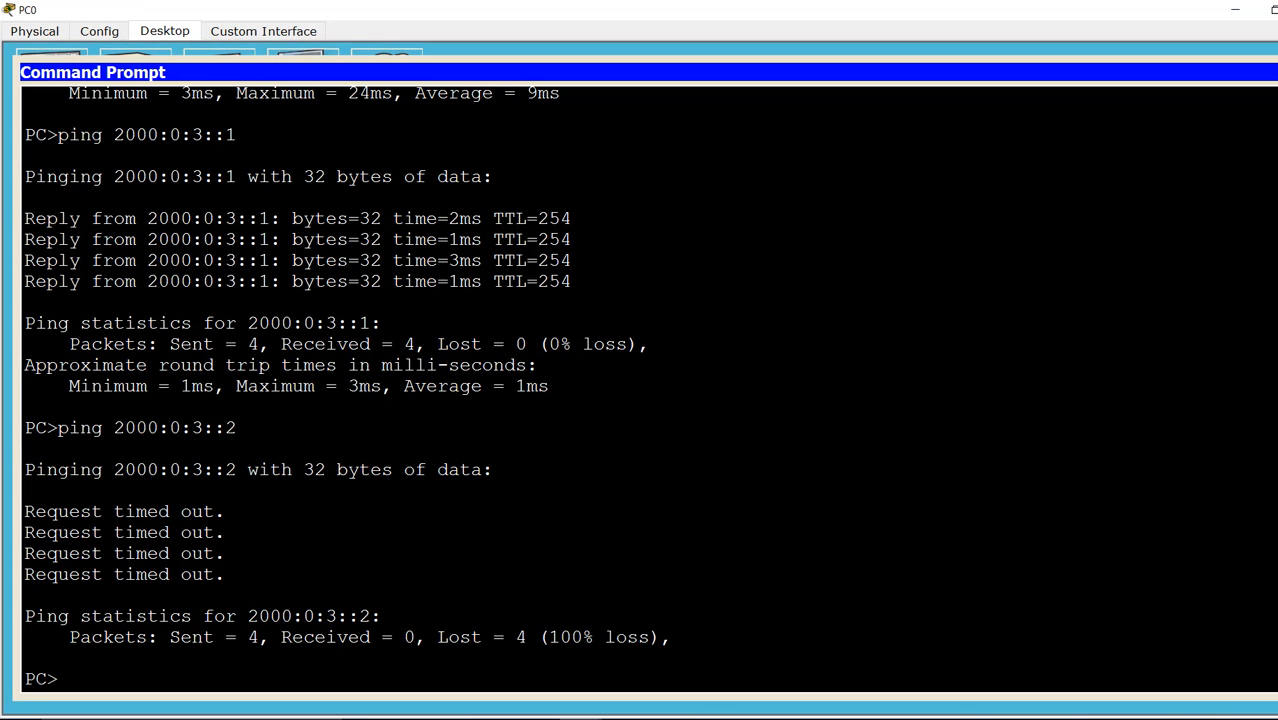
pyautogui.press('Up')
pyautogui.press('Return')
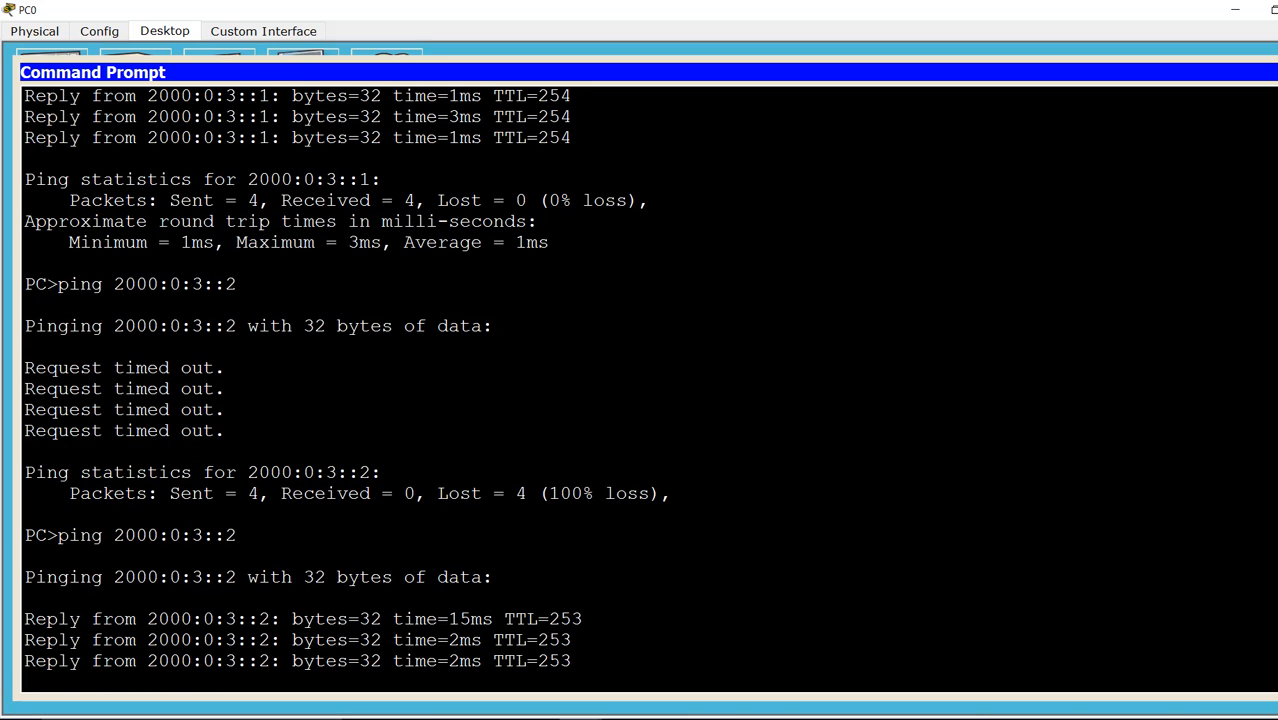
# Step: Ping Router2's FastEthernet address 2000:0:4::1 from PC0
pyautogui.press('Up')
pyautogui.press('BackSpace')
pyautogui.write('1')
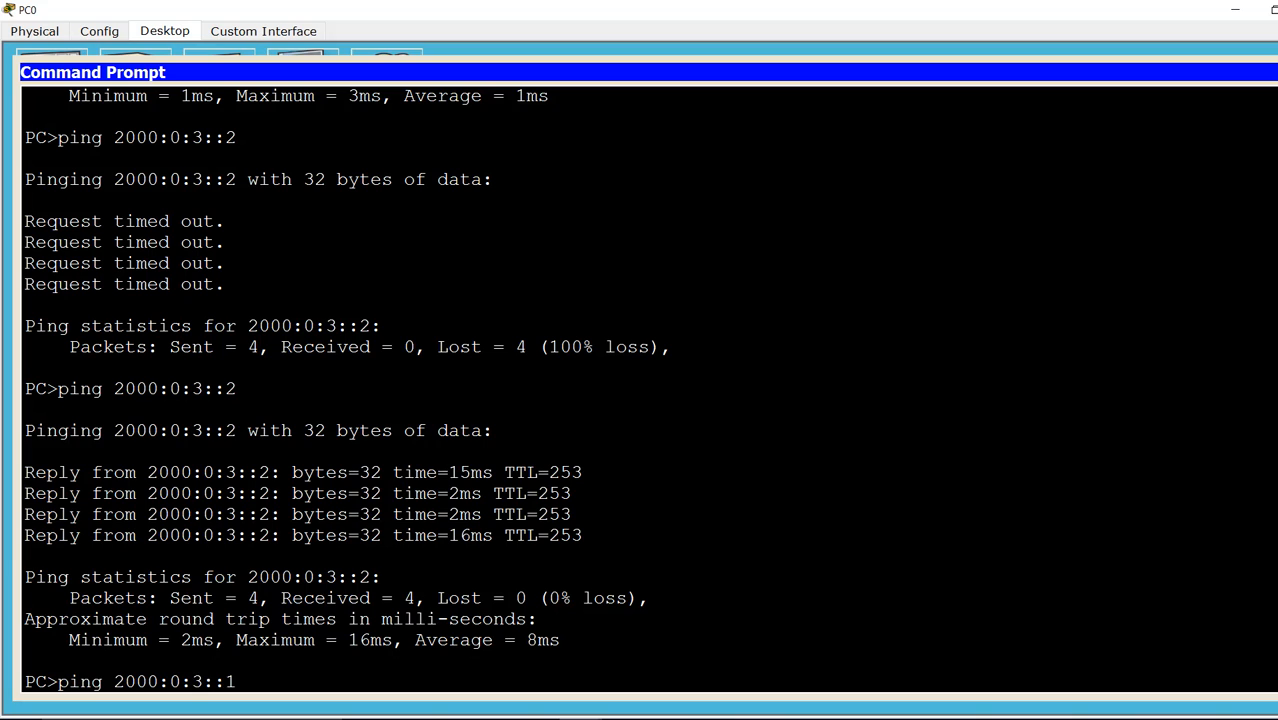
pyautogui.press('Left')
pyautogui.press('Left')
pyautogui.press('Left')
pyautogui.press('BackSpace')
pyautogui.write('4')
pyautogui.press('Return')
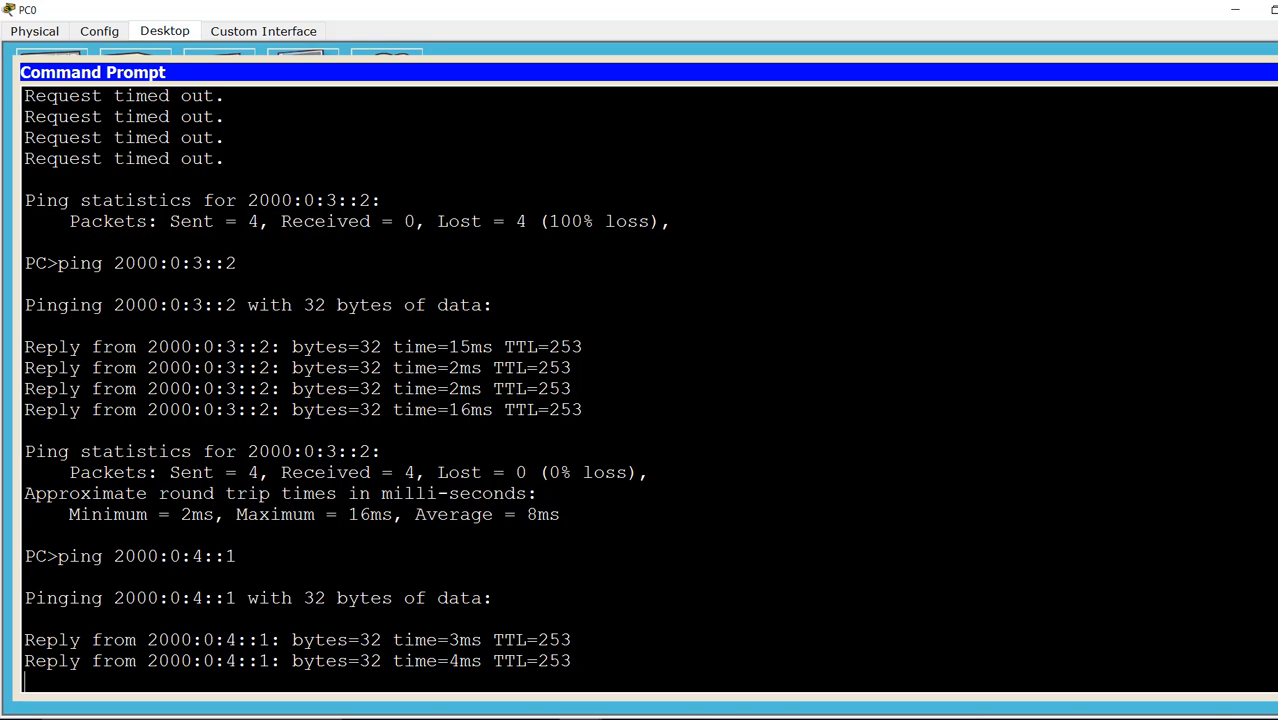
# Step: Ping PC1's address 2000:0:4::2 from PC0
pyautogui.press('Up')
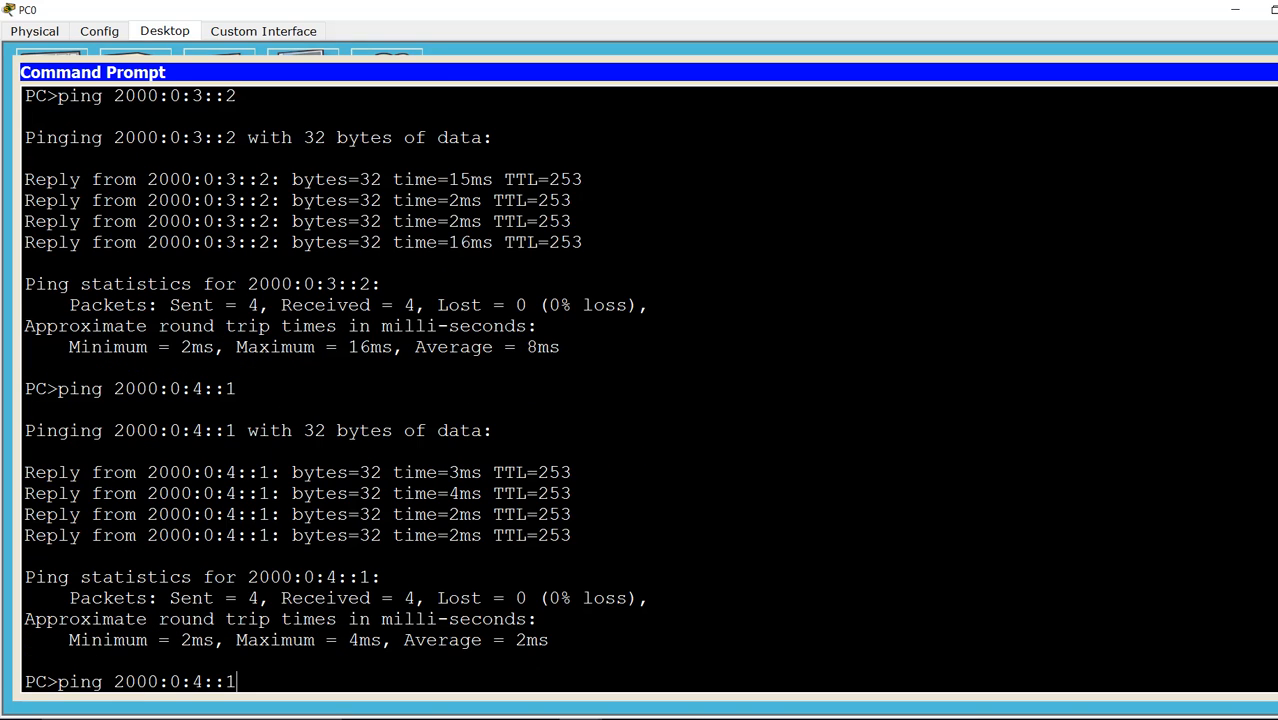
pyautogui.press('BackSpace')
pyautogui.write('2')
pyautogui.press('Return')
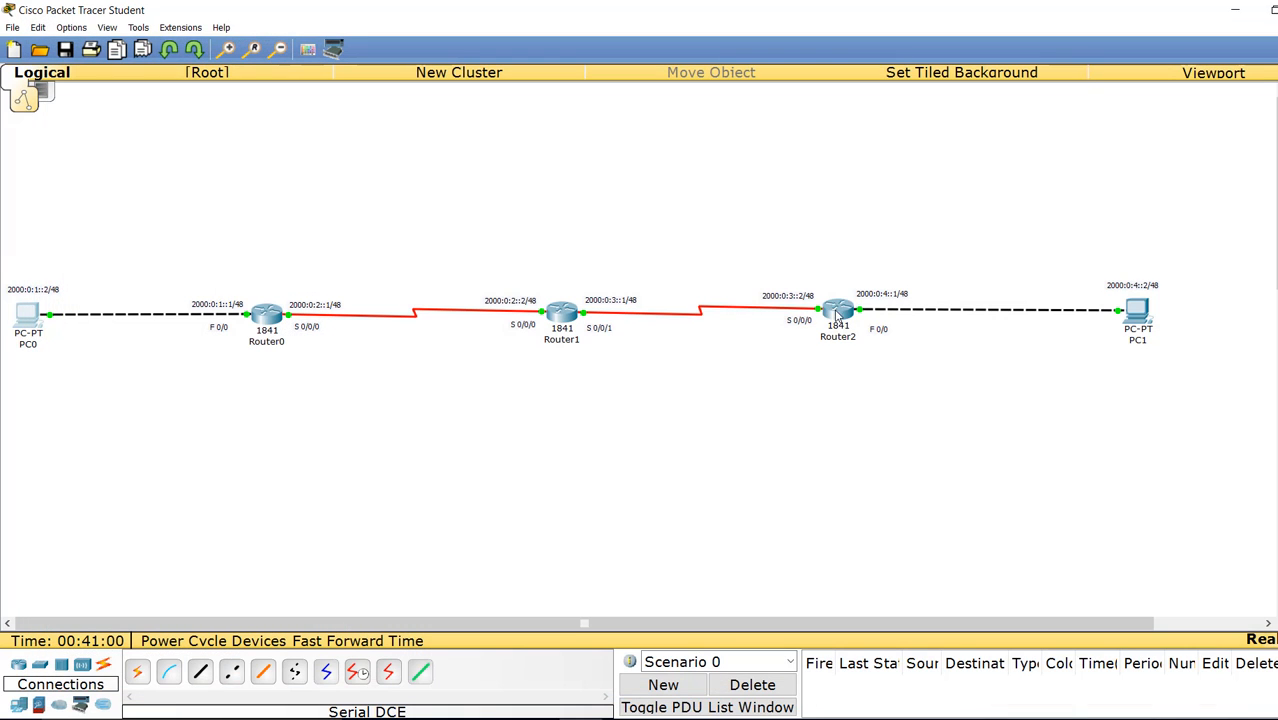
# Step: Enter global configuration mode on Router2, enable IPv6 routing with ipv6 unicast-routing, and return to privileged mode
pyautogui.click(836, 312)
pyautogui.click(837, 204)
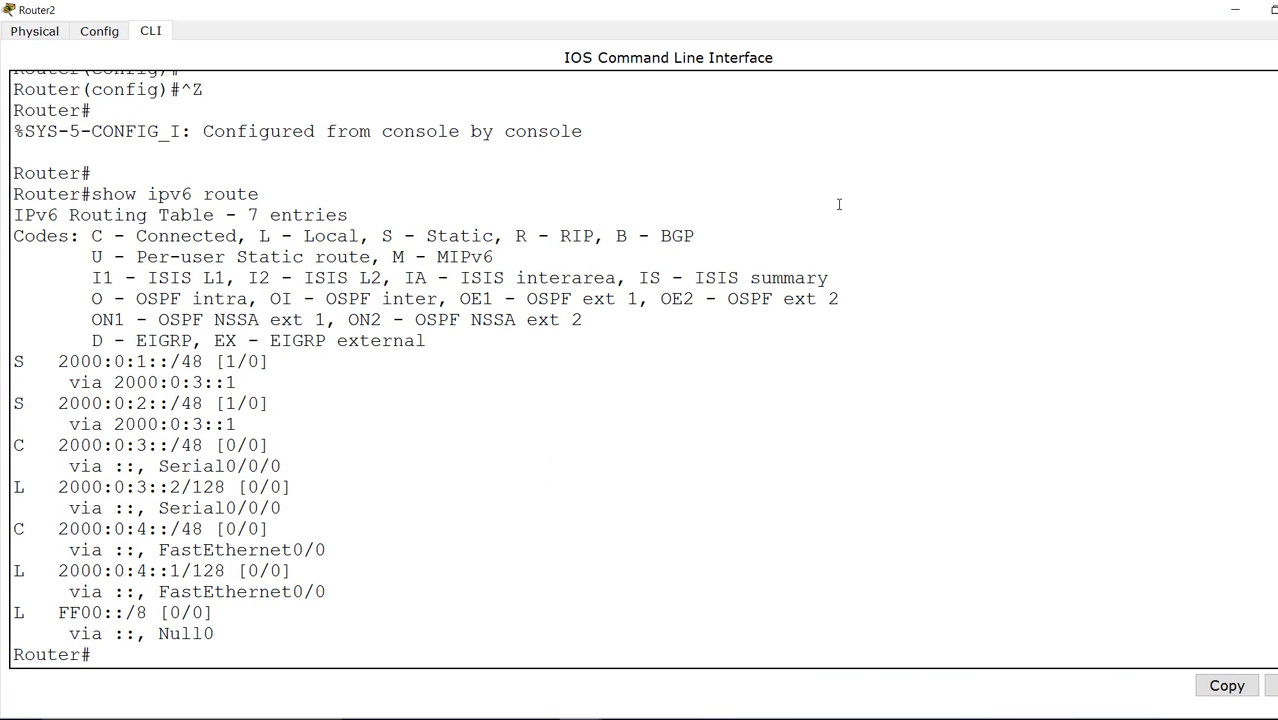
pyautogui.write('conf t')
pyautogui.press('Return')
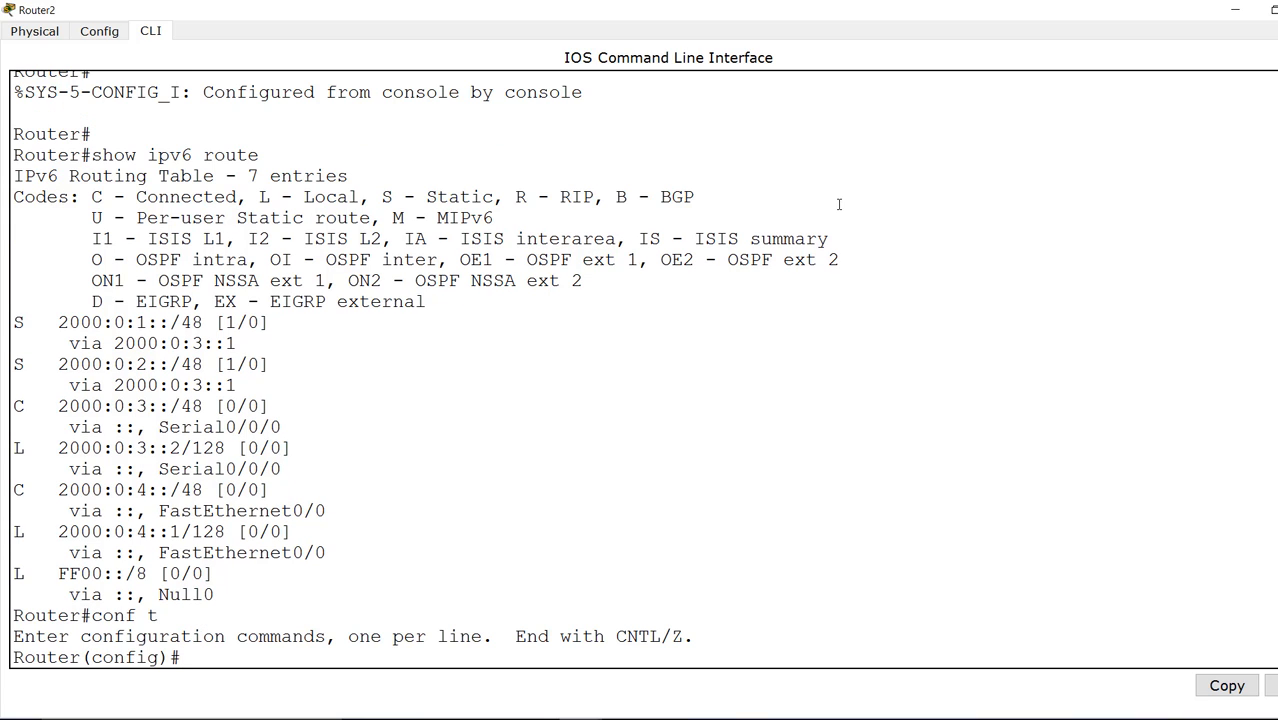
pyautogui.write('ipv6 uni')
pyautogui.press('Tab')
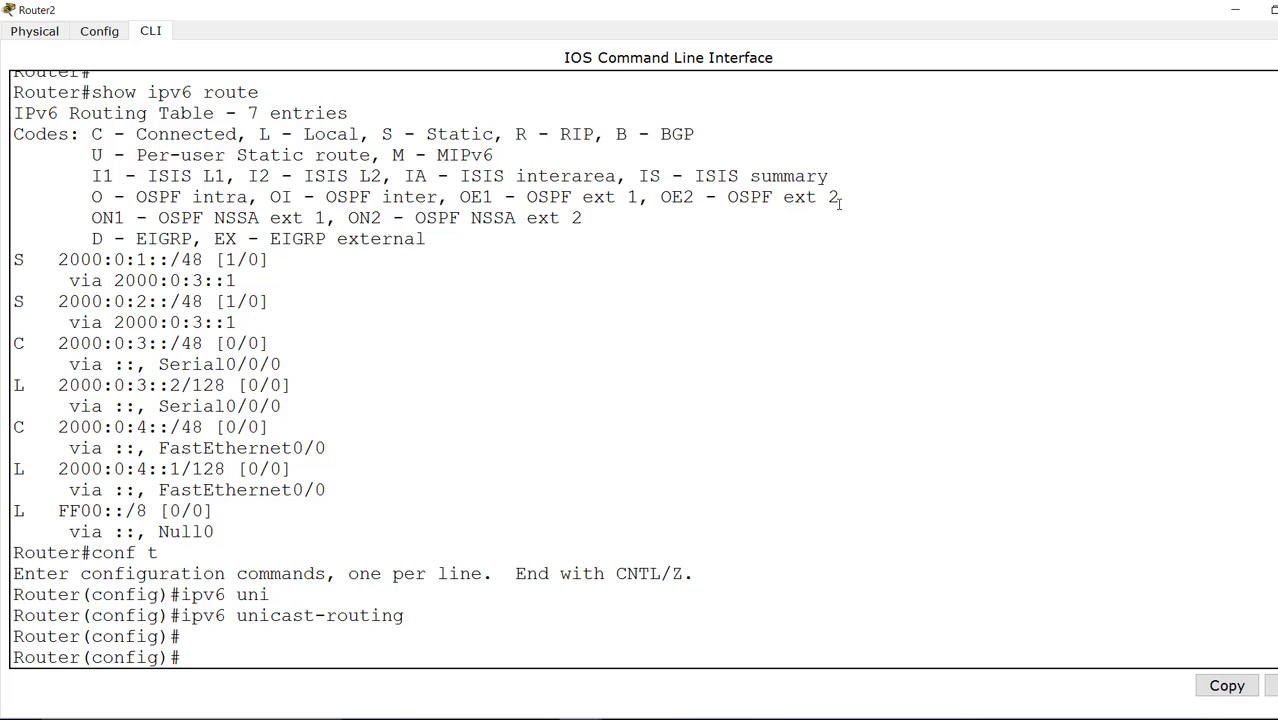
pyautogui.press('Return')
pyautogui.hotkey('ctrl', 'z')
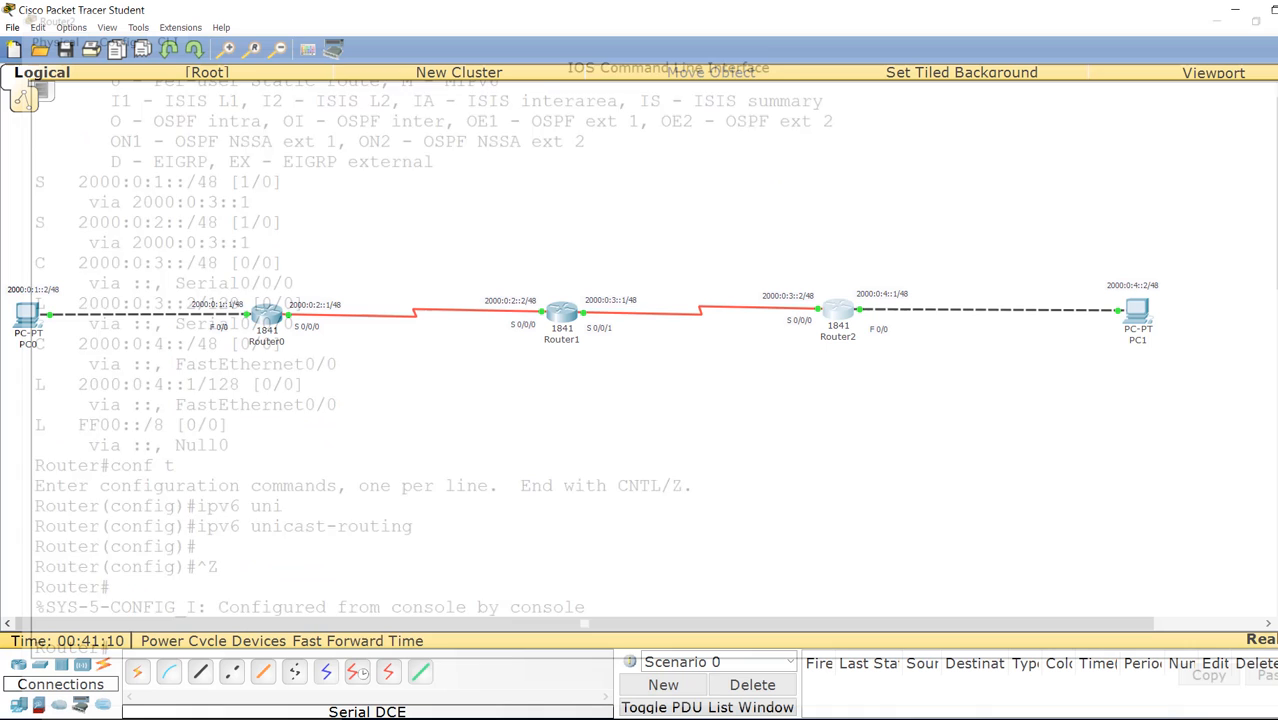
# Step: Reopen PC0's command prompt and repeat the ping to PC1 at 2000:0:4::2
pyautogui.click(40, 313)
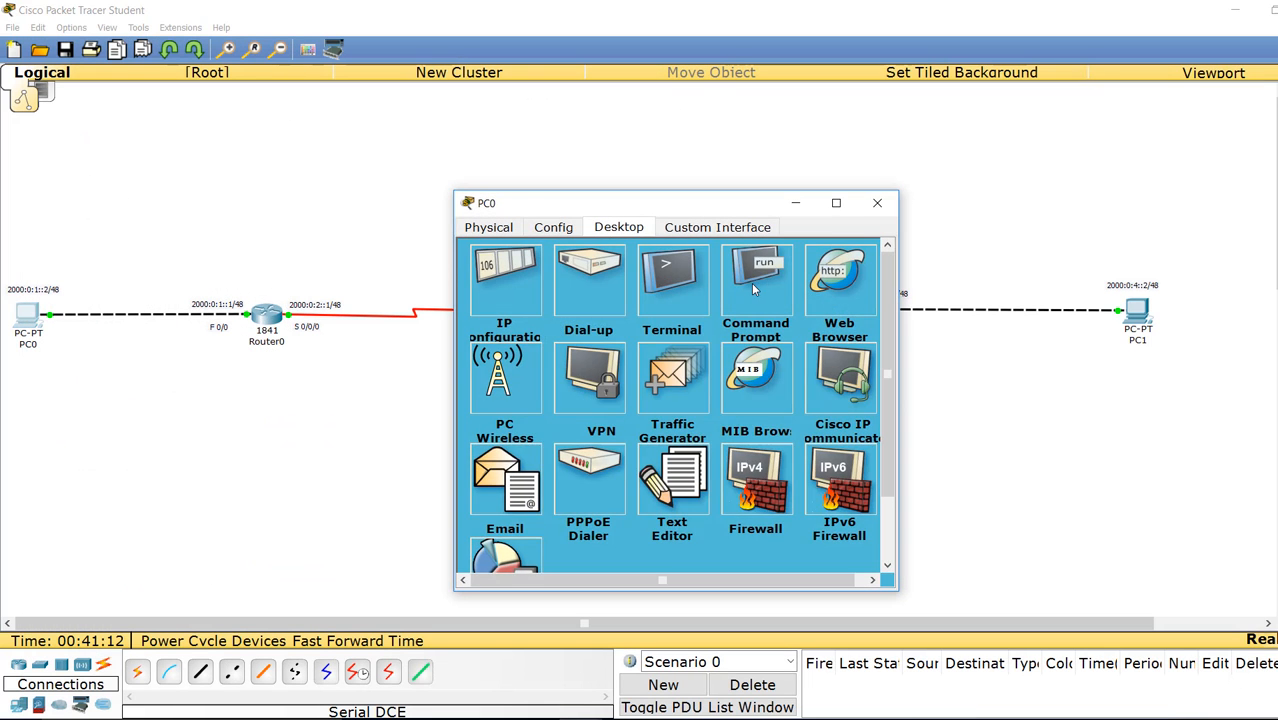
pyautogui.click(755, 276)
pyautogui.click(850, 201)
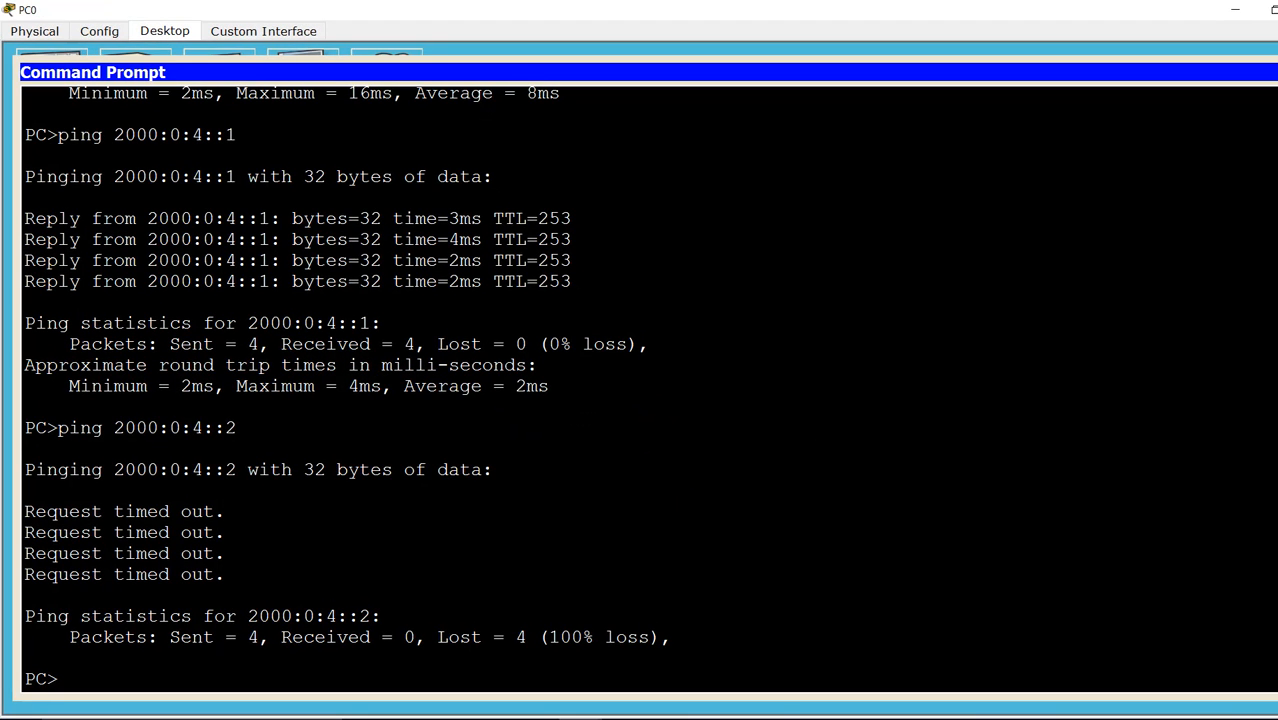
pyautogui.press('Up')
pyautogui.press('Return')
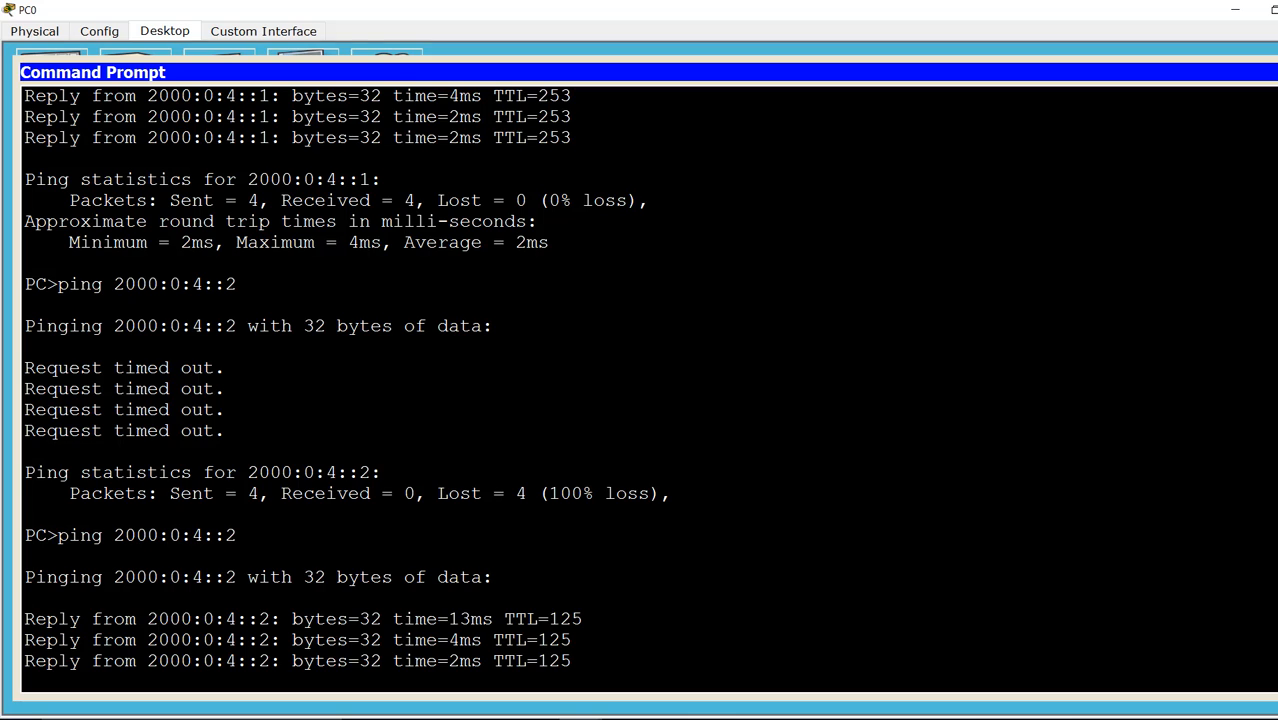
# Step: Examine the TTL value in the last ping reply and review the whole topology from PC0 to PC1 by selecting it
pyautogui.moveTo(493, 535); pyautogui.dragTo(575, 536)
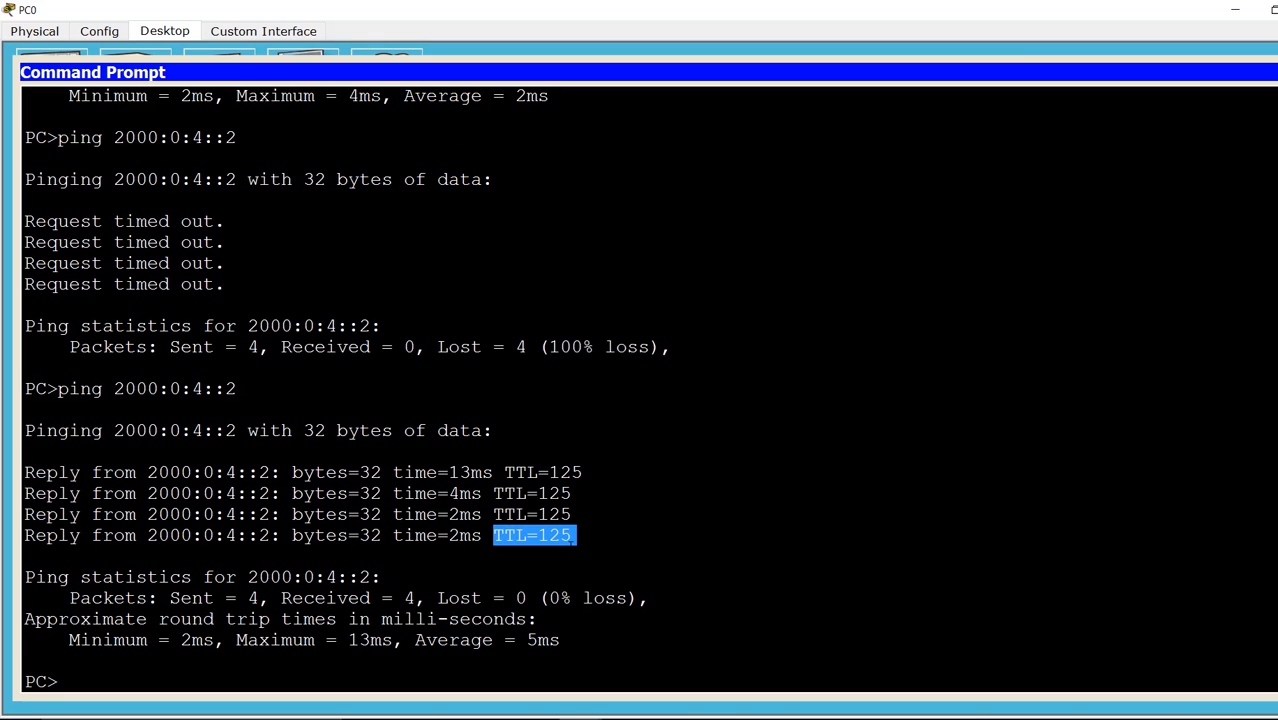
pyautogui.click(381, 577)
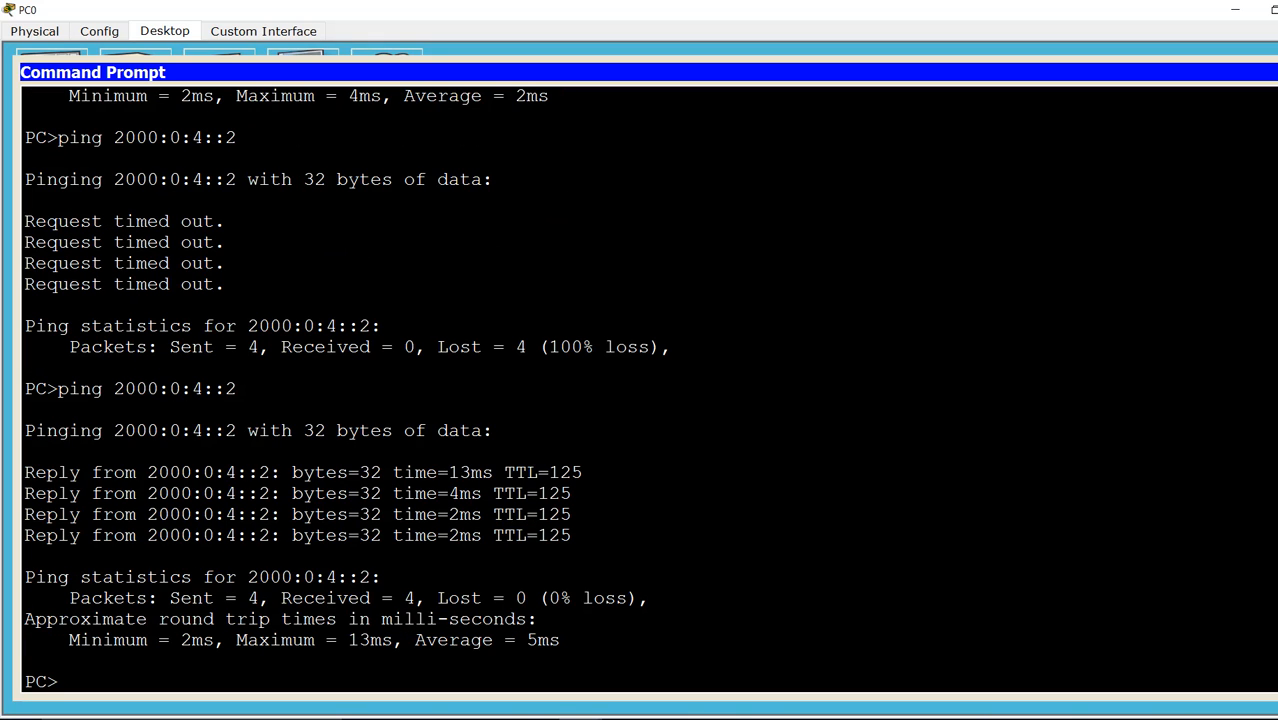
pyautogui.doubleClick(555, 536)
pyautogui.click(26, 556)
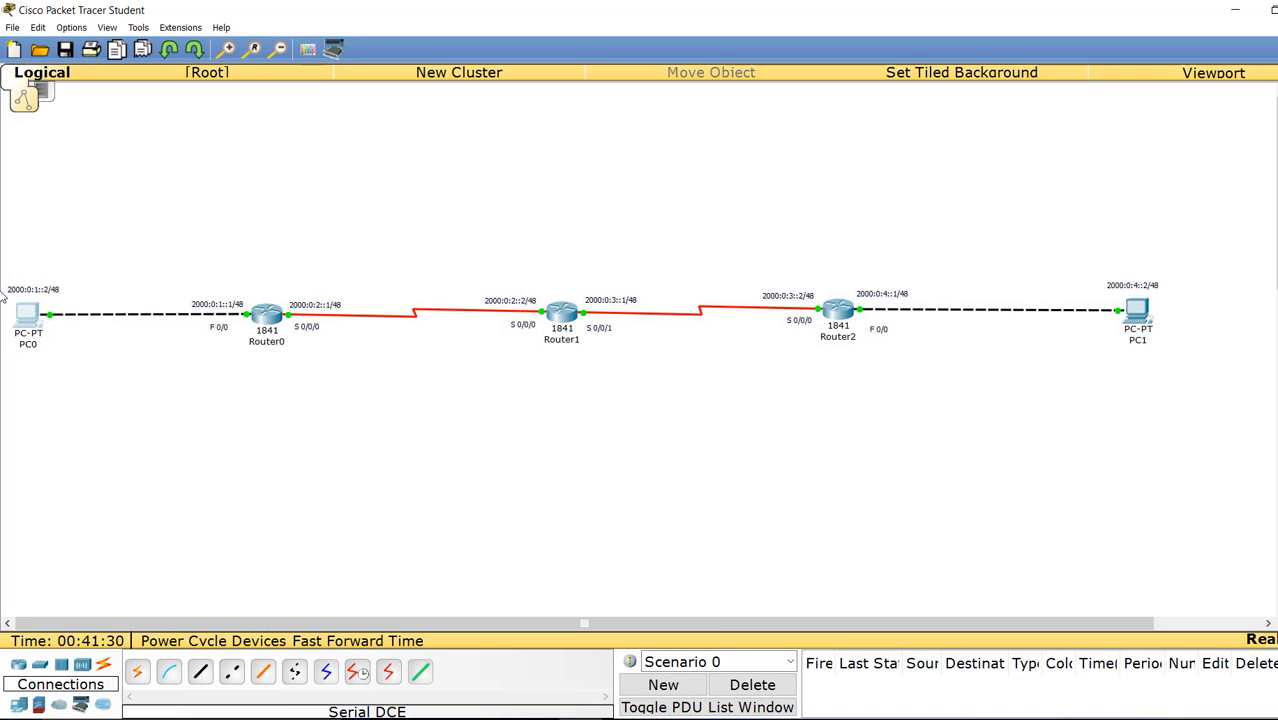
pyautogui.moveTo(16, 261); pyautogui.dragTo(530, 404)
pyautogui.moveTo(627, 409); pyautogui.dragTo(1201, 406)
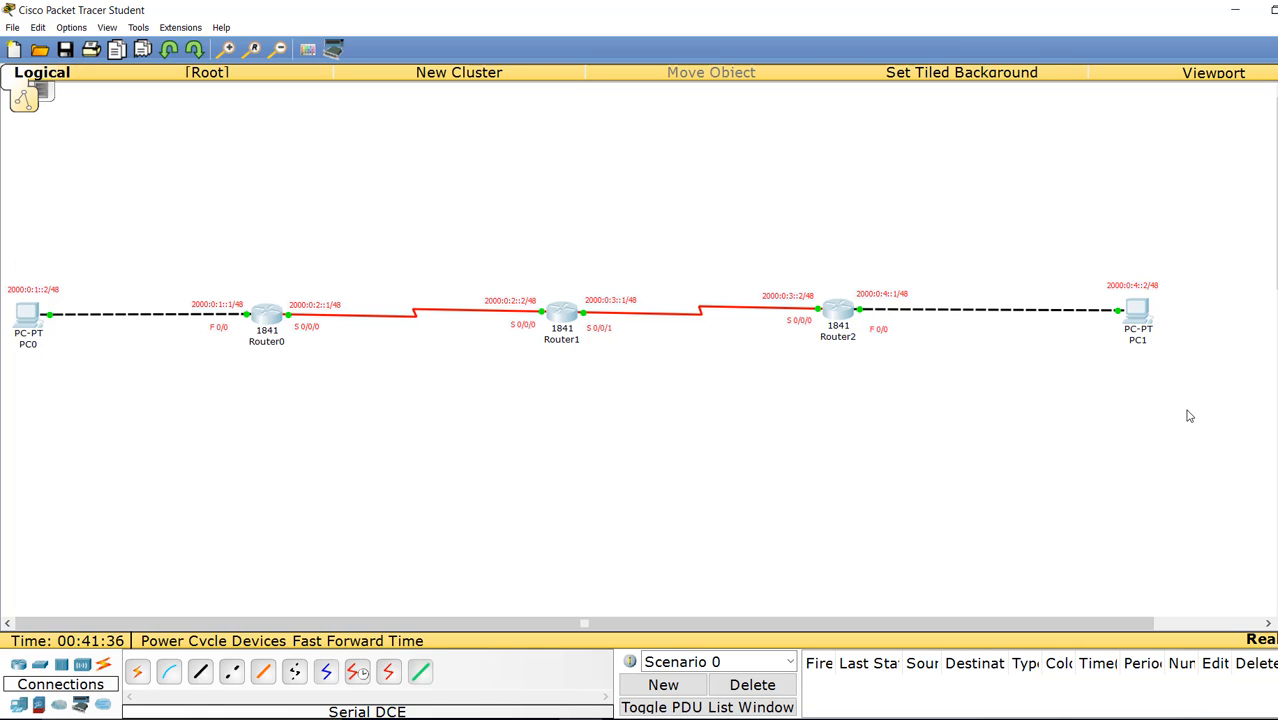